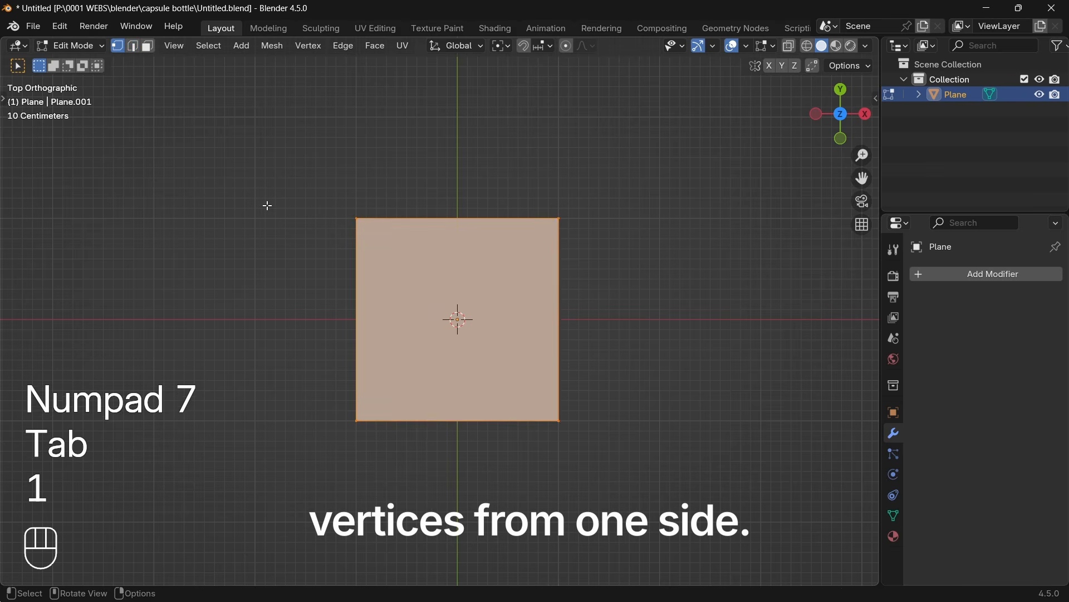
- Delete the two vertices on the plane's negative X side, leaving a single edge
{"action": "left_click_drag", "start_coordinate": [266, 185], "coordinate": [426, 508]}
{"action": "key", "text": "x"}
{"action": "left_click", "coordinate": [379, 423]}
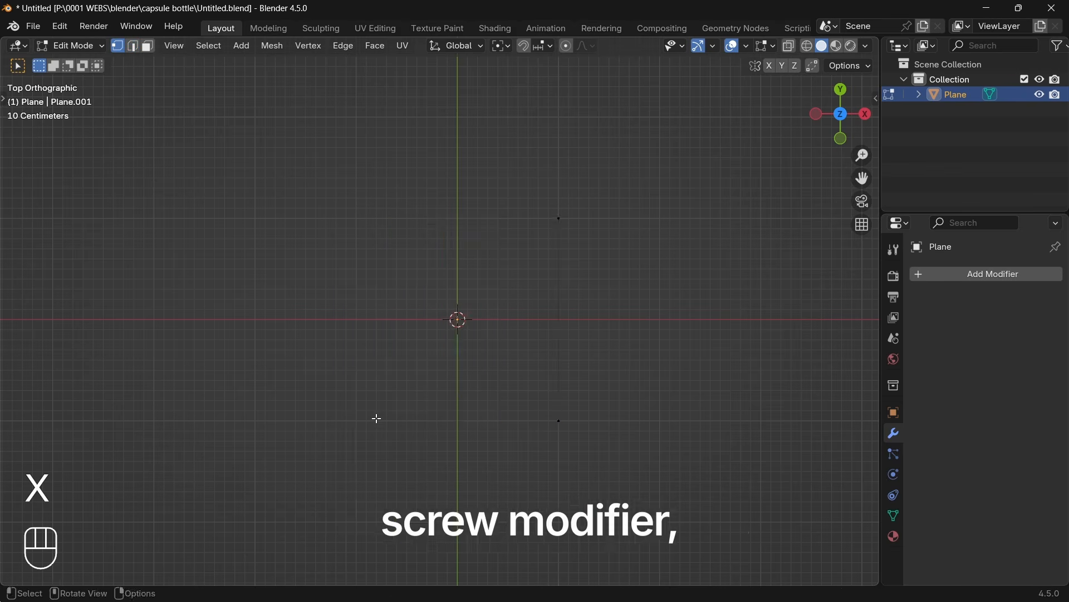
- Add a Screw modifier to the plane and set its axis to Y
{"action": "left_click", "coordinate": [1011, 276]}
{"action": "type", "text": "sc"}
{"action": "key", "text": "Return"}
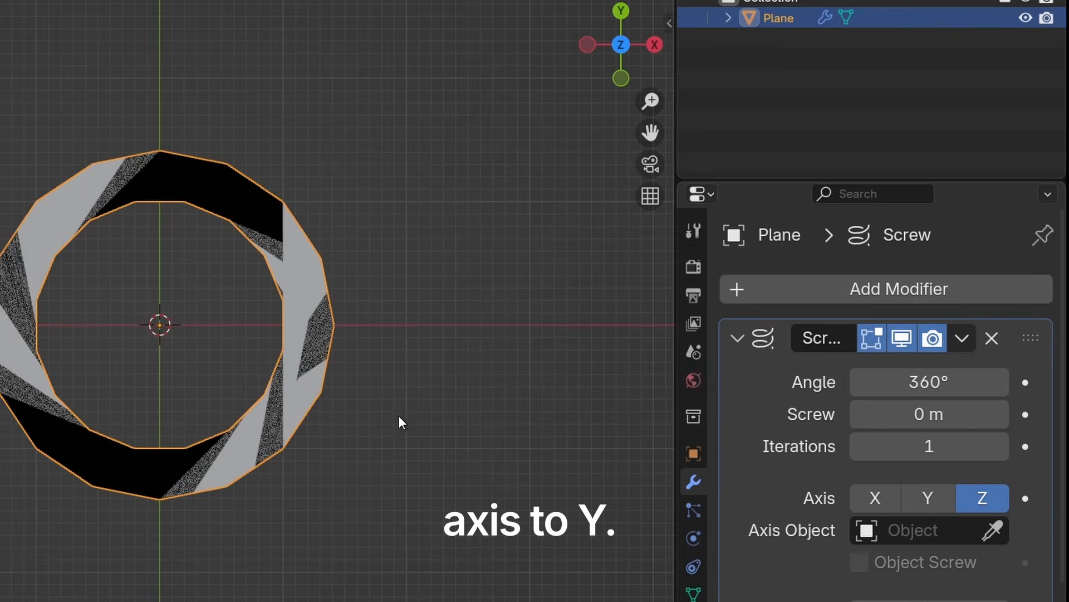
{"action": "key", "text": "KP_1"}
{"action": "left_click", "coordinate": [863, 591]}
{"action": "mouse_move", "coordinate": [396, 423]}
{"action": "middle_mouse_down"}
{"action": "mouse_move", "coordinate": [460, 468]}
{"action": "mouse_move", "coordinate": [267, 464]}
{"action": "mouse_move", "coordinate": [408, 429]}
{"action": "middle_mouse_up"}
{"action": "scroll", "coordinate": [407, 425], "scroll_direction": "up", "scroll_amount": 1}
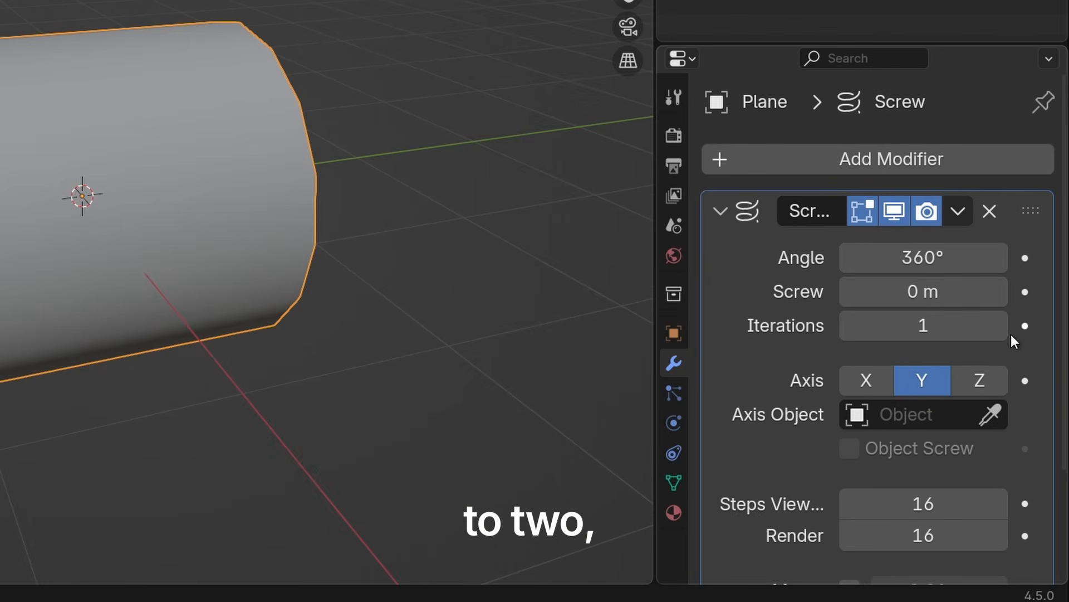
- Set the Screw modifier's iterations to 2 and its screw offset to 2 m
{"action": "left_click", "coordinate": [1001, 327]}
{"action": "left_click", "coordinate": [941, 282]}
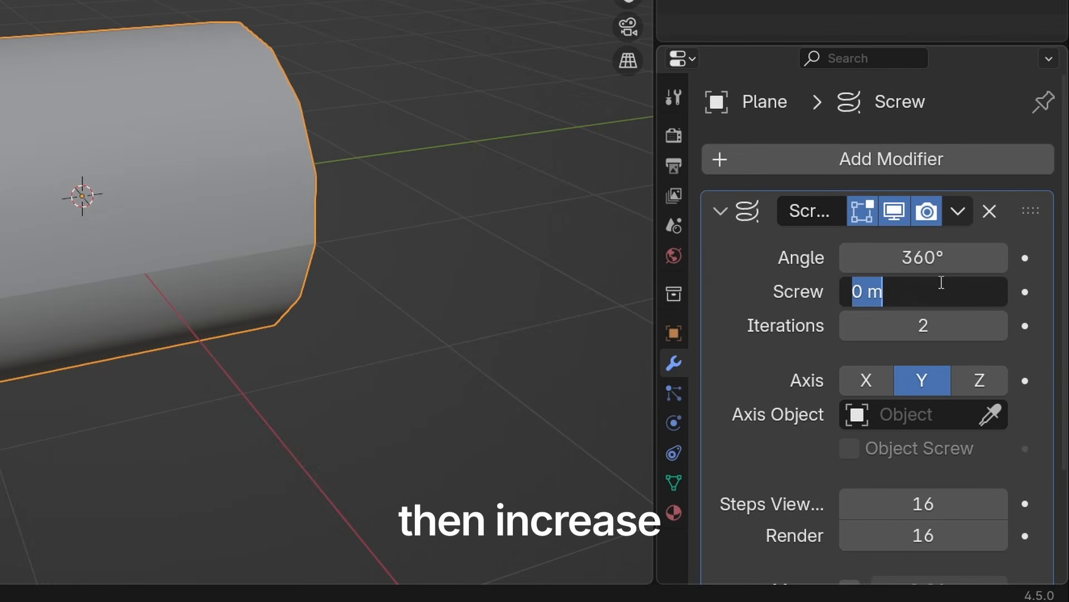
{"action": "type", "text": "2"}
{"action": "key", "text": "Return"}
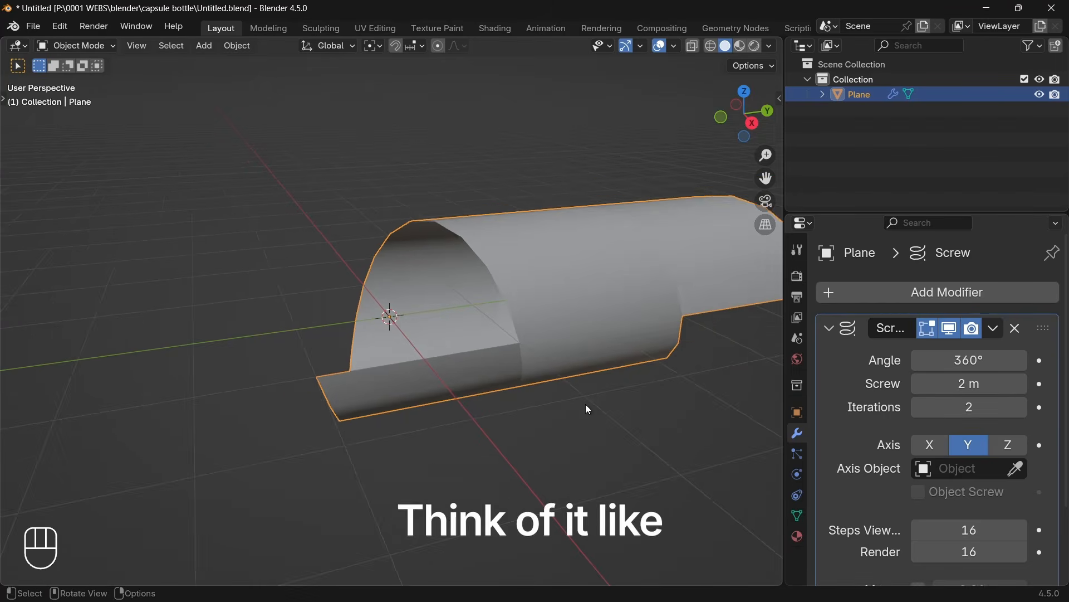
- Apply the Screw modifier to turn the spiral into editable mesh geometry
{"action": "middle_click_drag", "start_coordinate": [366, 322], "coordinate": [487, 299]}
{"action": "middle_click_drag", "start_coordinate": [670, 391], "coordinate": [608, 404]}
{"action": "left_click", "coordinate": [994, 329]}
{"action": "left_click", "coordinate": [935, 352]}
- Rotate the spiral 90° about the global X axis so it stands upright
{"action": "key", "text": "KP_3"}
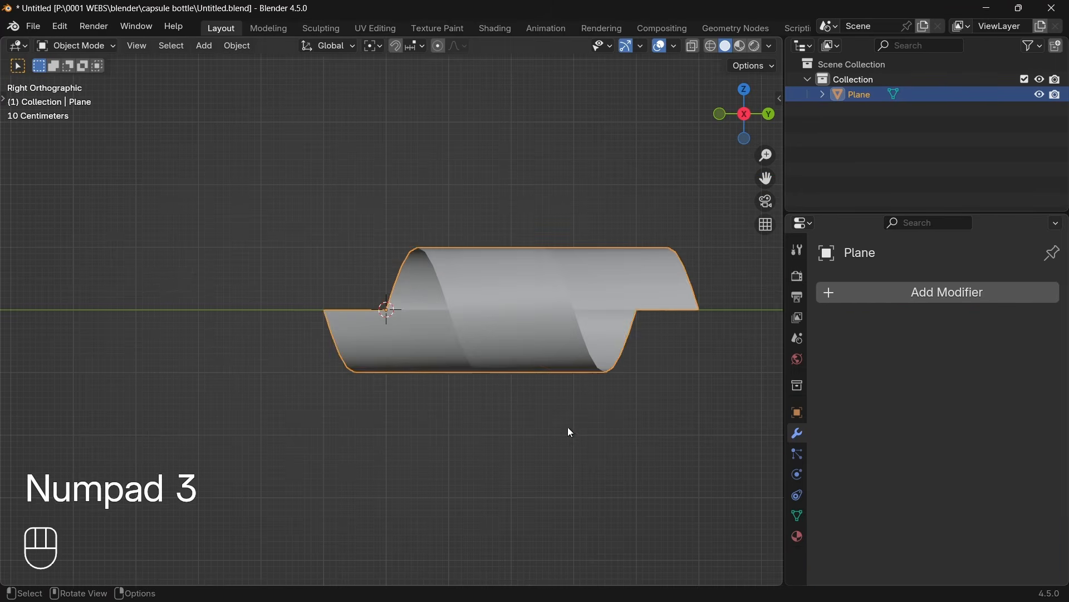
{"action": "key", "text": "r"}
{"action": "key", "text": "x"}
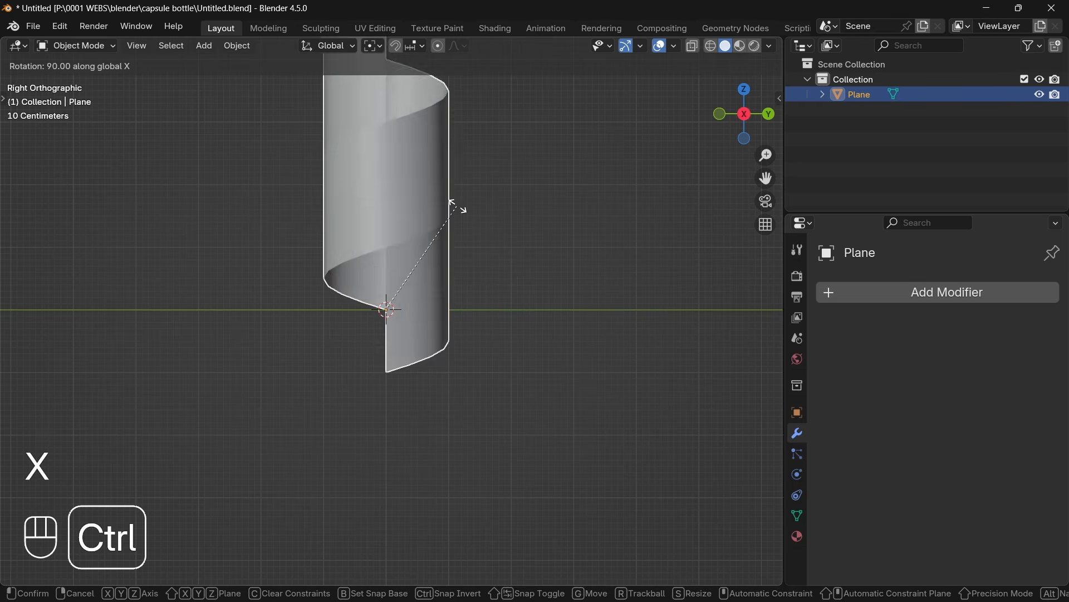
{"action": "left_click", "coordinate": [452, 244], "text": "ctrl"}
- Add a loop cut centred along the length of the spiral strip
{"action": "key", "text": "ctrl+r"}
{"action": "left_click", "coordinate": [415, 245]}
{"action": "right_click", "coordinate": [414, 245]}
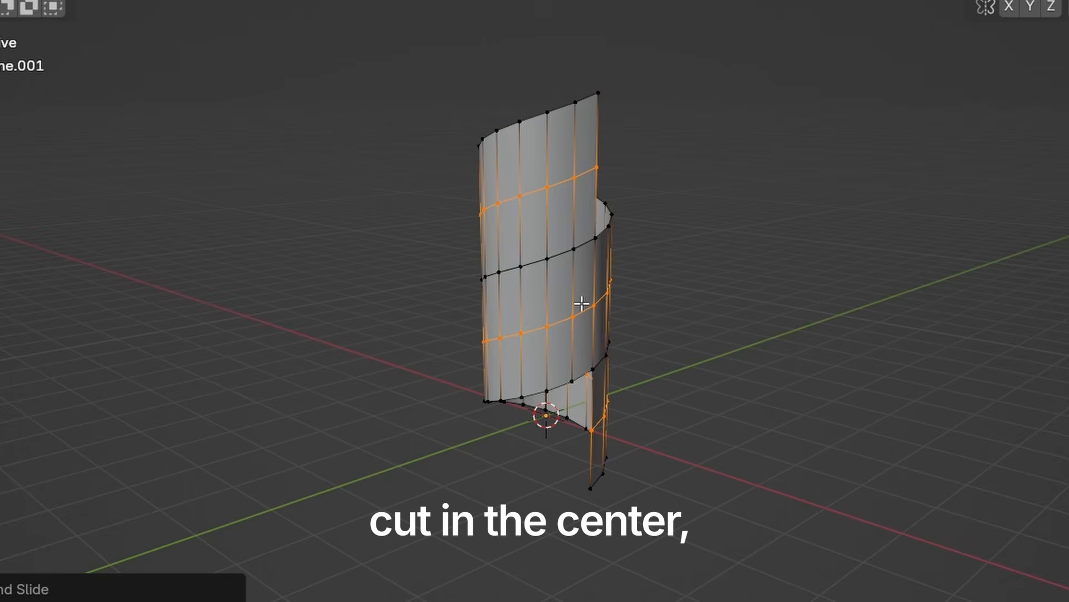
- Scale the whole spiral mesh along Z to about 0.2
{"action": "key", "text": "a"}
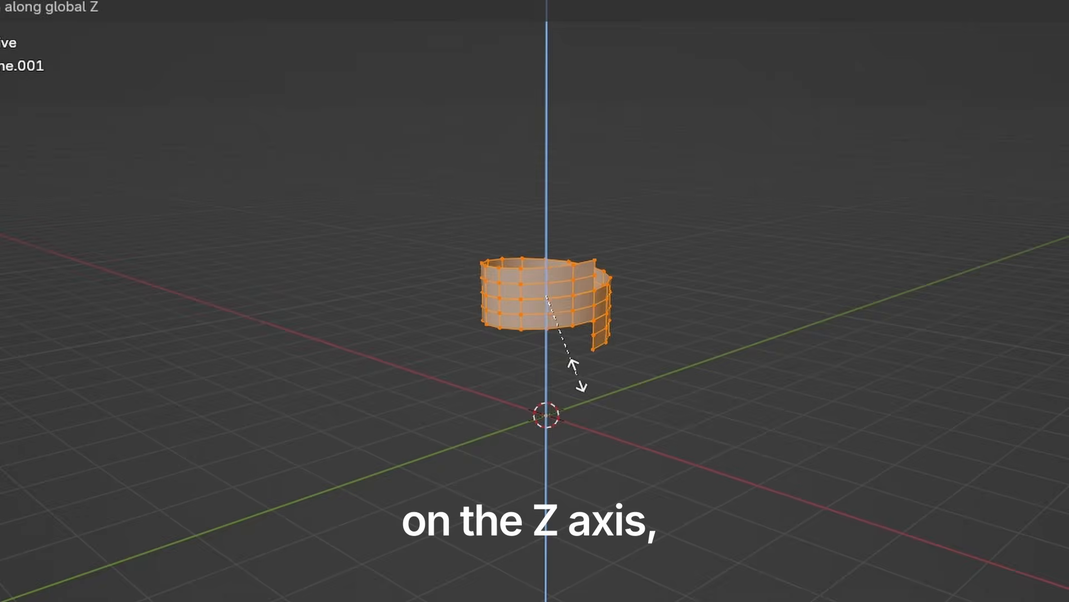
{"action": "left_click", "coordinate": [576, 371]}
{"action": "key", "text": "KP_1"}
{"action": "scroll", "coordinate": [698, 232], "scroll_direction": "up", "scroll_amount": 5}
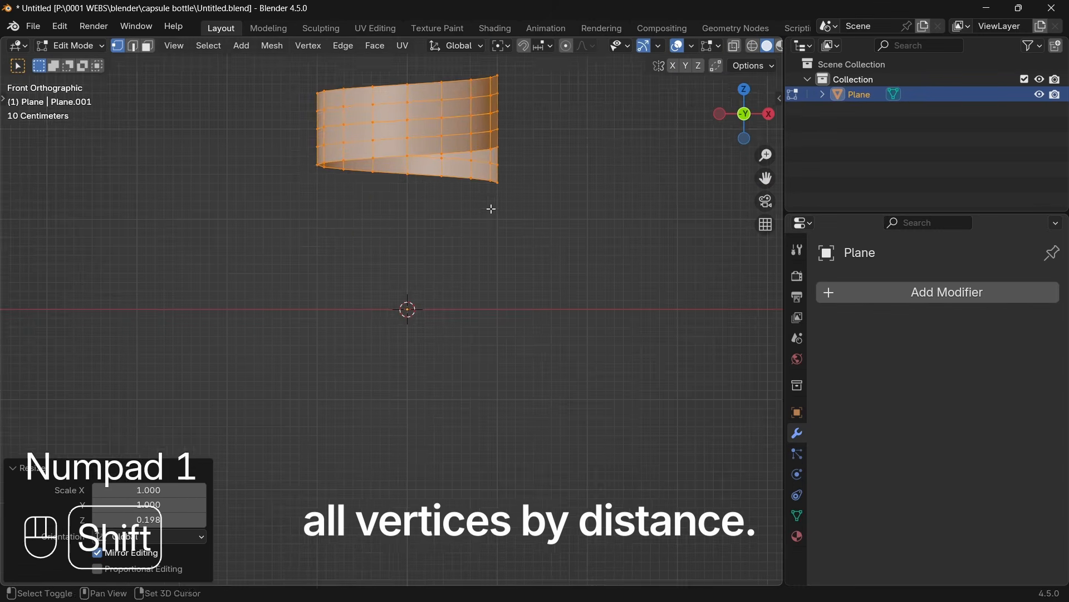
- Merge all the spiral's vertices by distance with a merge distance of 0.0101 m
{"action": "middle_click_drag", "start_coordinate": [492, 209], "coordinate": [490, 284], "text": "shift"}
{"action": "middle_click_drag", "start_coordinate": [490, 284], "coordinate": [403, 313]}
{"action": "scroll", "coordinate": [418, 313], "scroll_direction": "up", "scroll_amount": 2}
{"action": "key", "text": "m"}
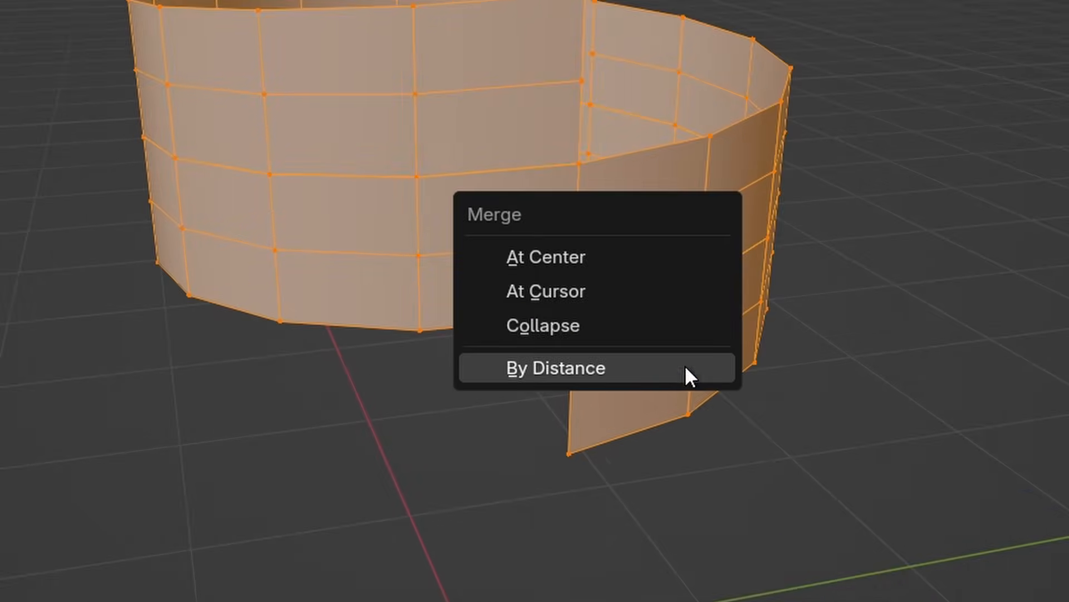
{"action": "left_click", "coordinate": [685, 368]}
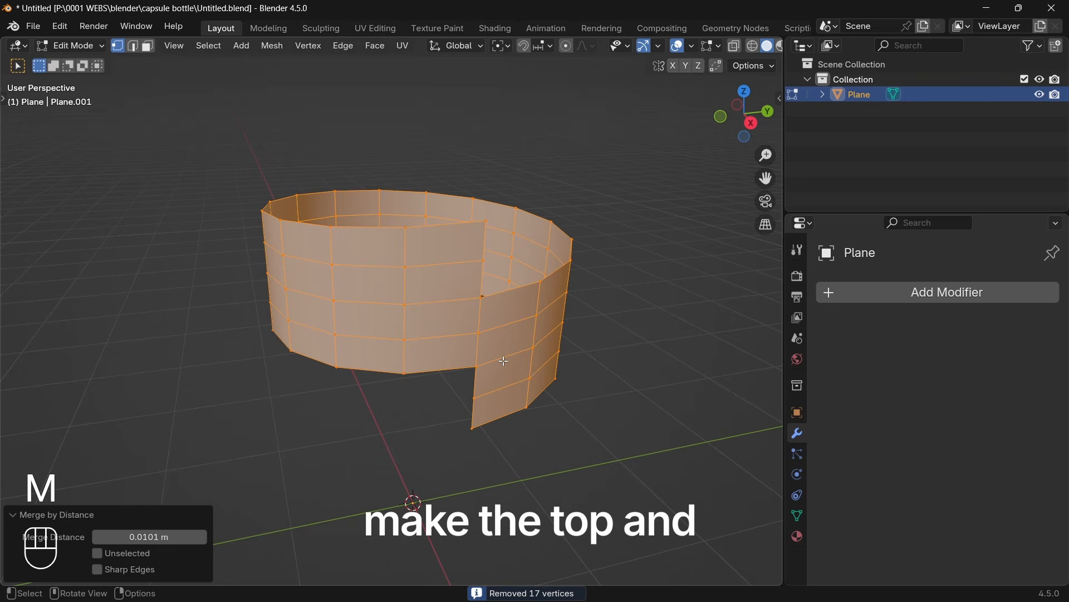
- Select the spiral's upper boundary edge loop and extrude it upward along Z by about 0.54 m
{"action": "key", "text": "2"}
{"action": "left_click", "coordinate": [507, 294], "text": "alt"}
{"action": "middle_click_drag", "start_coordinate": [507, 293], "coordinate": [470, 309]}
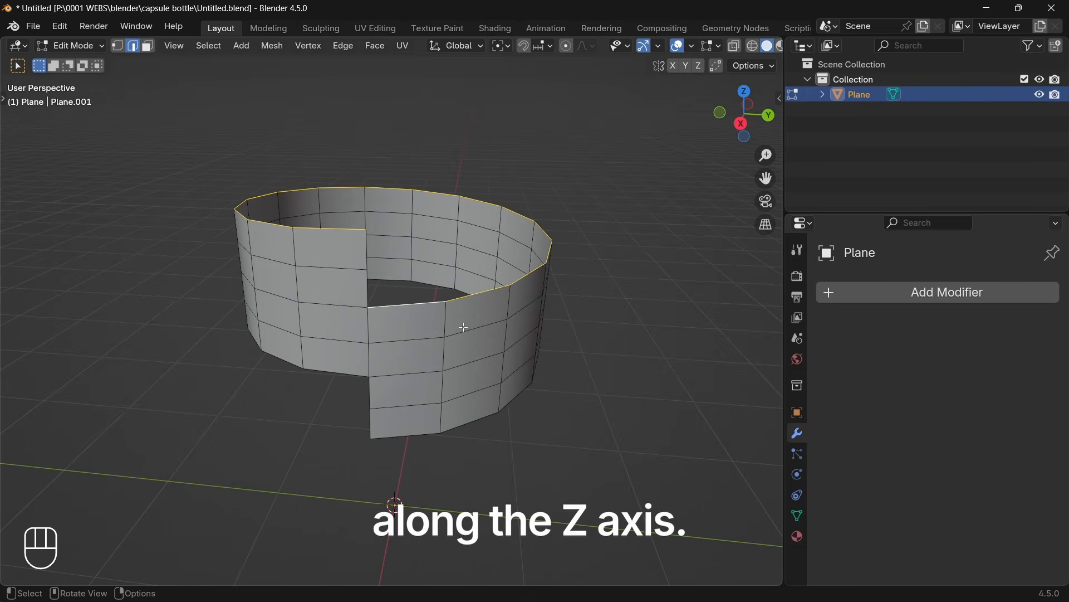
{"action": "key", "text": "e"}
{"action": "key", "text": "z"}
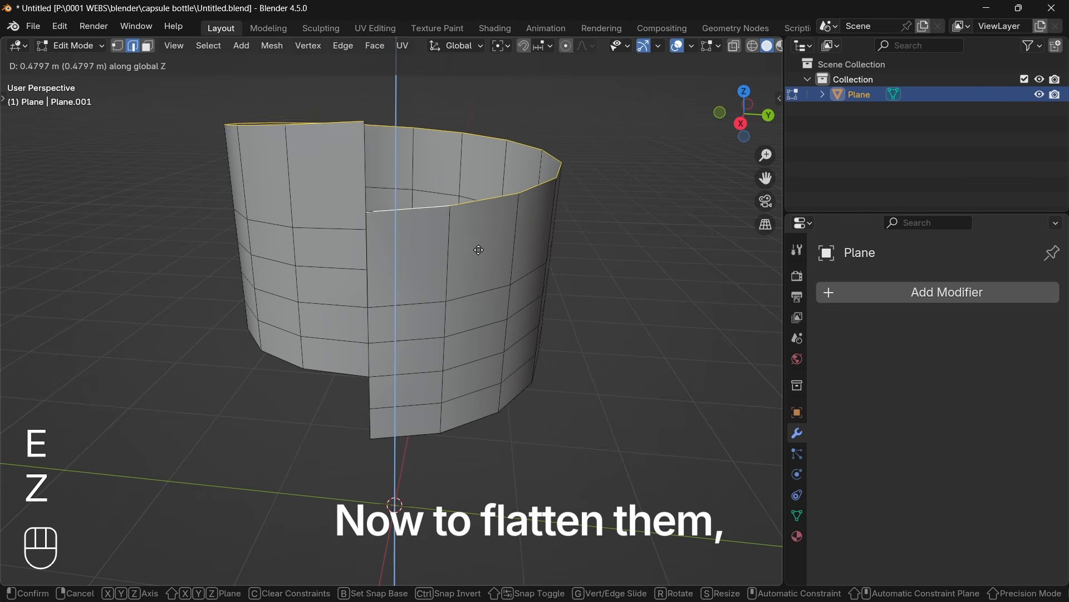
{"action": "left_click", "coordinate": [478, 240]}
- Flatten the extruded upper edge loop by scaling it to 0 along Z
{"action": "key", "text": "s"}
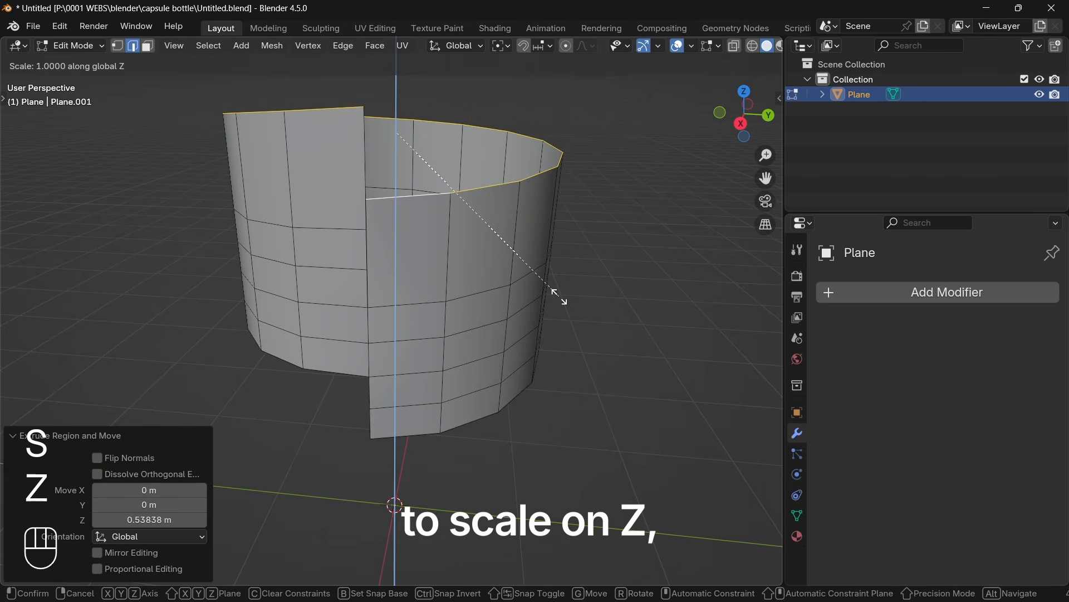
{"action": "key", "text": "KP_0"}
{"action": "key", "text": "KP_Enter"}
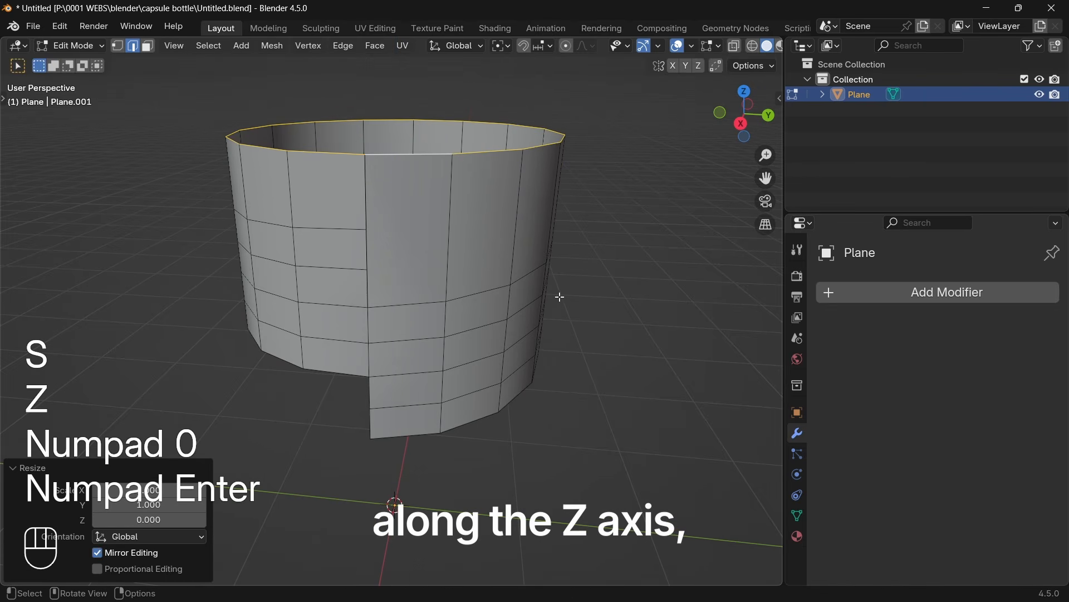
{"action": "middle_click_drag", "start_coordinate": [465, 446], "coordinate": [483, 369]}
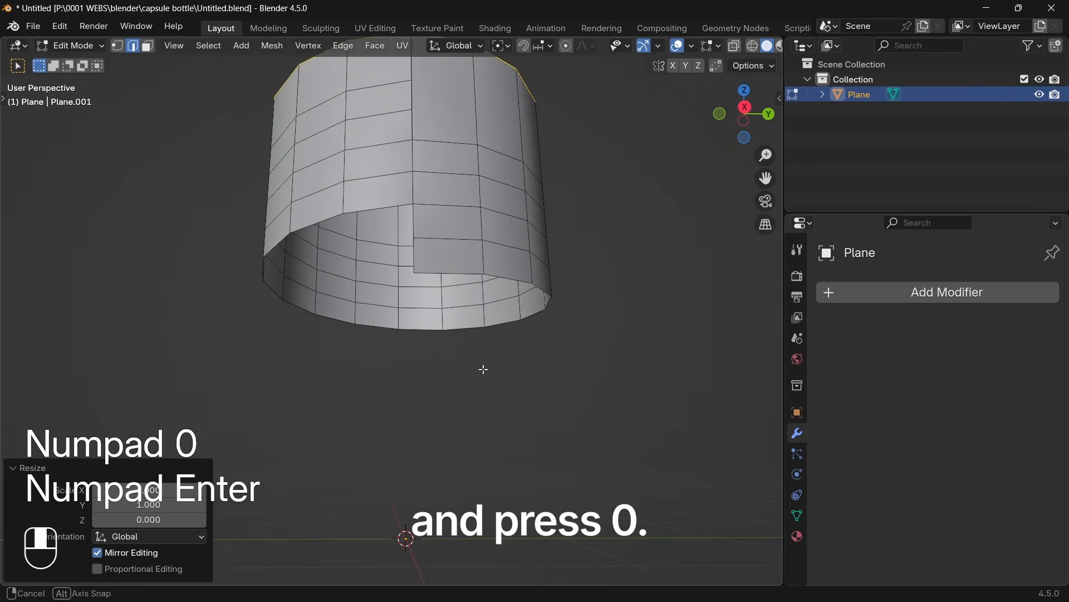
- Select the spiral's lower boundary edge loop and extrude it downward along Z by about 0.51 m
{"action": "left_click", "coordinate": [366, 213], "text": "alt"}
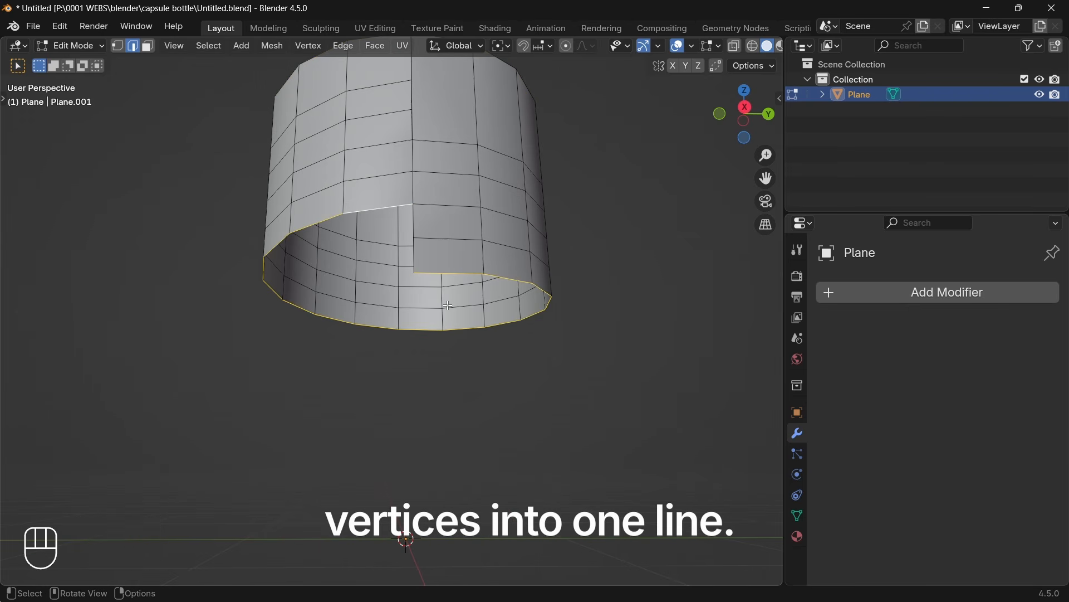
{"action": "key", "text": "e"}
{"action": "key", "text": "z"}
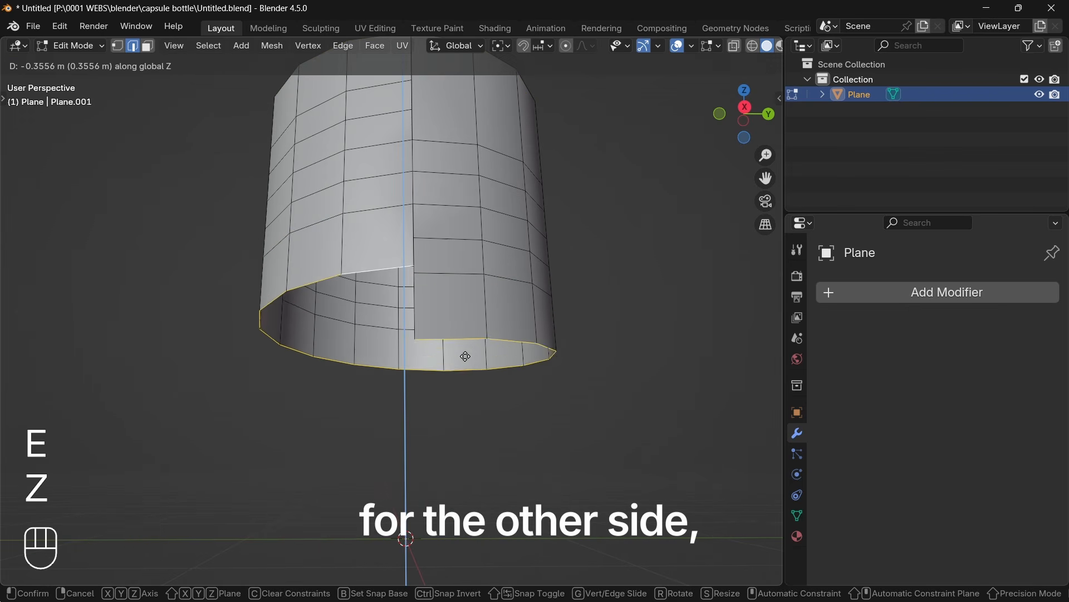
{"action": "left_click", "coordinate": [468, 376]}
- Flatten the extruded lower edge loop by scaling it to 0 along Z
{"action": "key", "text": "s"}
{"action": "key", "text": "z"}
{"action": "key", "text": "KP_0"}
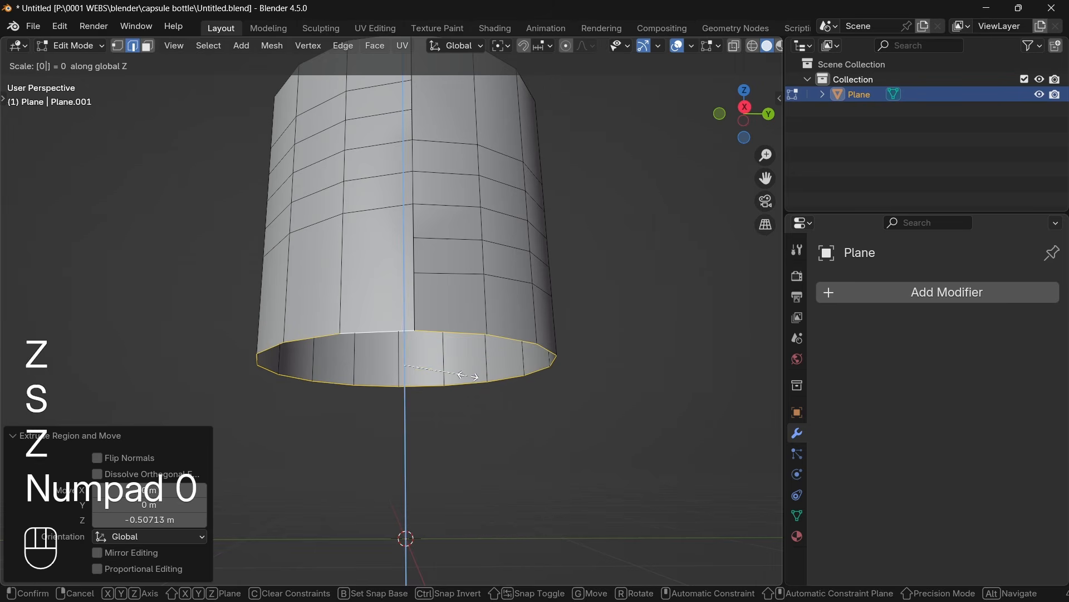
{"action": "key", "text": "KP_Enter"}
{"action": "key", "text": "KP_1"}
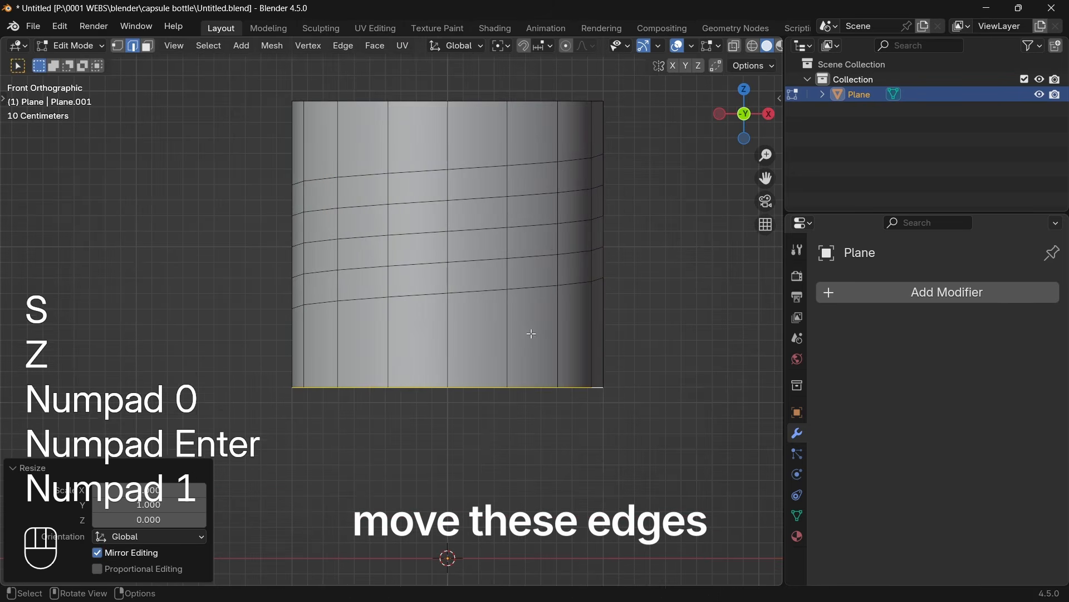
- Move the flattened lower rim up along Z, close to the lowest point of the spiral
{"action": "middle_click_drag", "start_coordinate": [530, 332], "coordinate": [476, 444]}
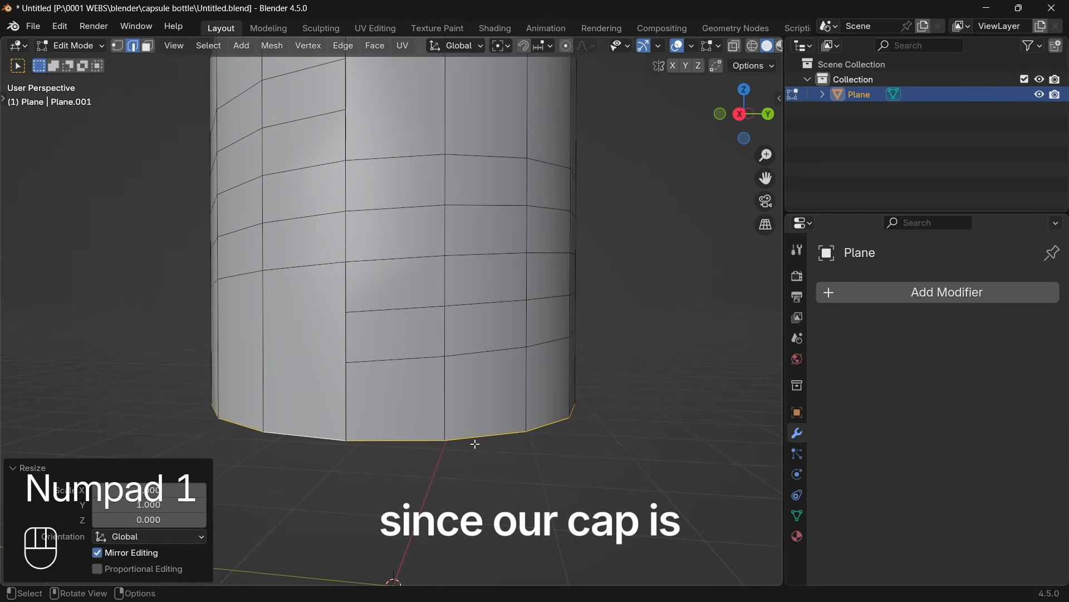
{"action": "key", "text": "g"}
{"action": "key", "text": "z"}
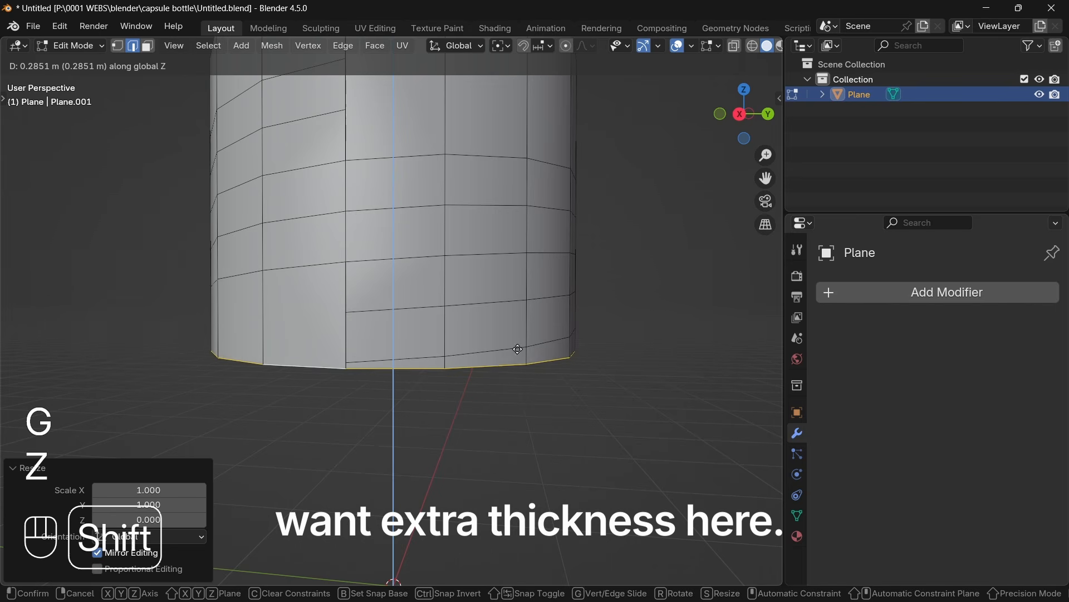
{"action": "left_click", "coordinate": [540, 319]}
- Move the flattened upper rim down along Z, close to the highest point of the spiral
{"action": "key", "text": "1"}
{"action": "middle_click_drag", "start_coordinate": [541, 319], "coordinate": [556, 412], "text": "shift"}
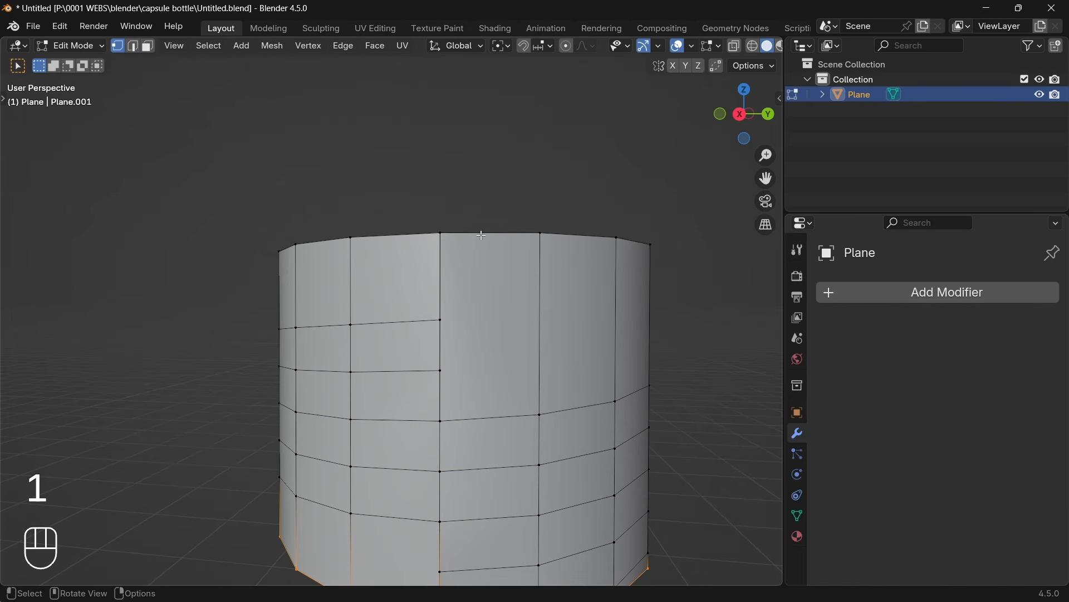
{"action": "scroll", "coordinate": [502, 263], "scroll_direction": "up", "scroll_amount": 2}
{"action": "key", "text": "g"}
{"action": "key", "text": "z"}
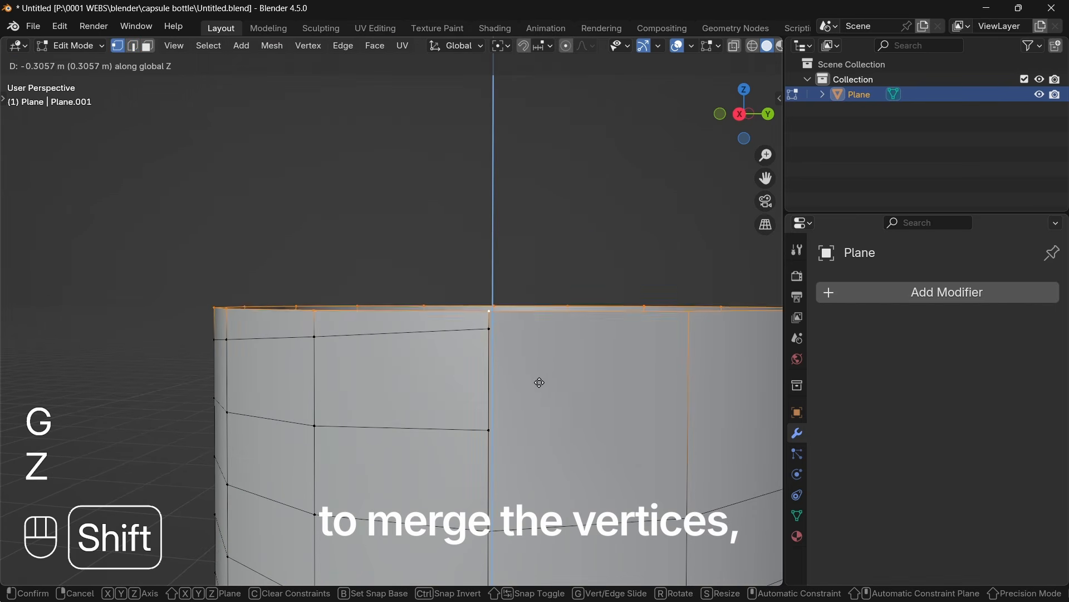
- Subdivide the vertical seam edge beside the large face at the upper rim, using the default single cut twice
{"action": "key", "text": "3"}
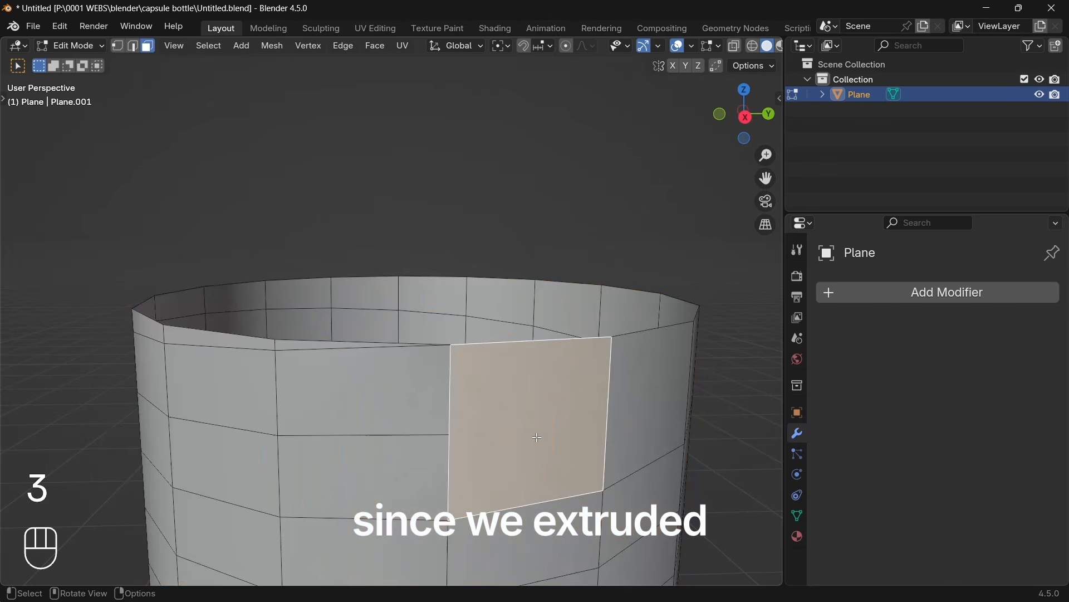
{"action": "key", "text": "2"}
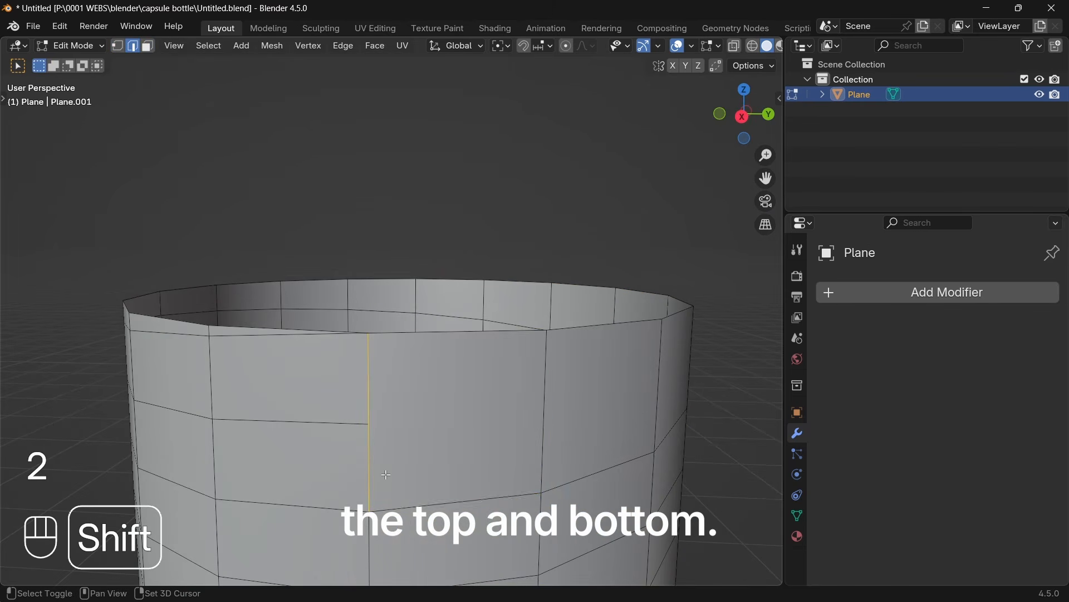
{"action": "key", "text": "1"}
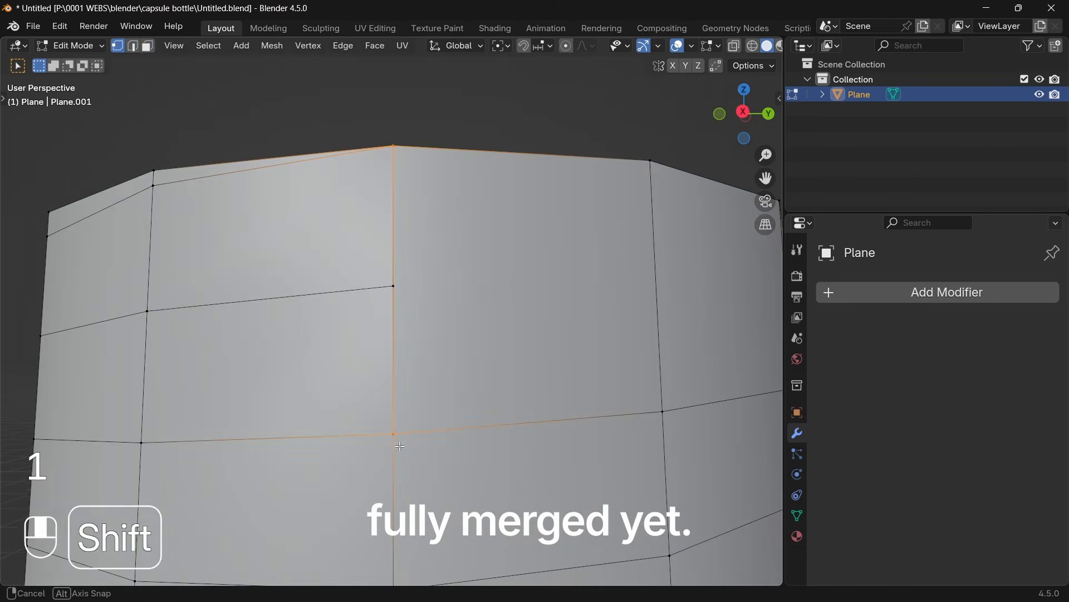
{"action": "right_click", "coordinate": [425, 412]}
{"action": "left_click", "coordinate": [425, 412]}
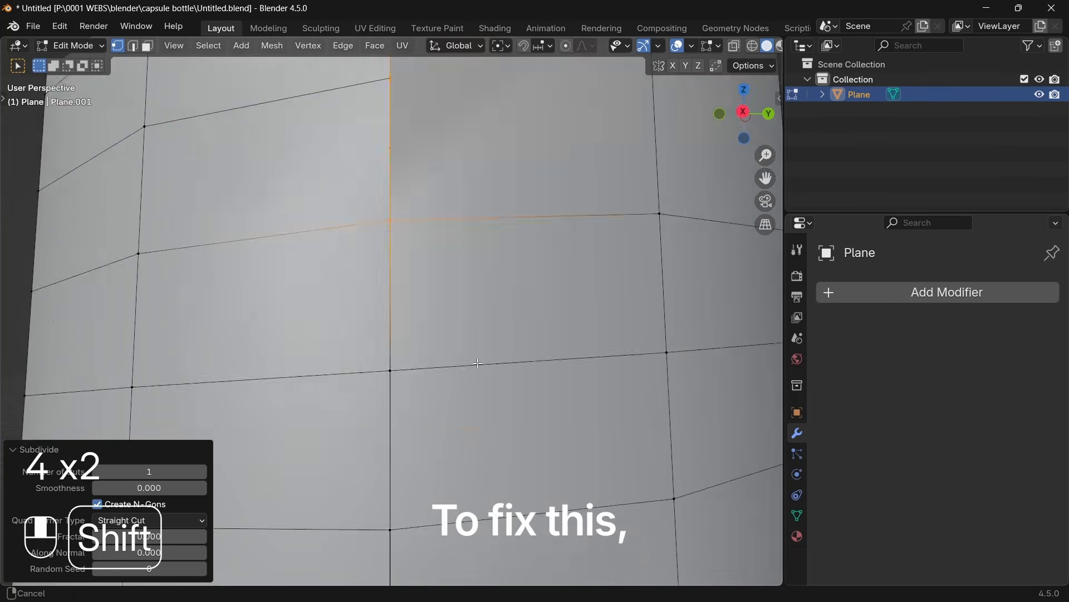
- Select the vertical seam edge of the large lower-rim face where the loop cut ends and subdivide it twice with one cut
{"action": "middle_click_drag", "start_coordinate": [487, 356], "coordinate": [488, 285], "text": "shift"}
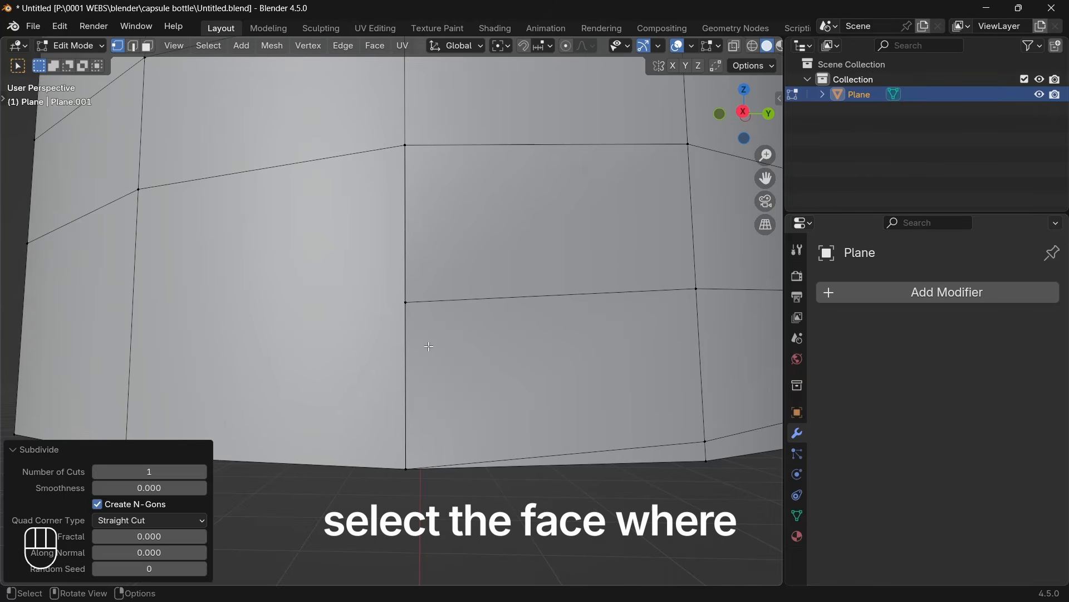
{"action": "key", "text": "3"}
{"action": "left_click", "coordinate": [357, 359]}
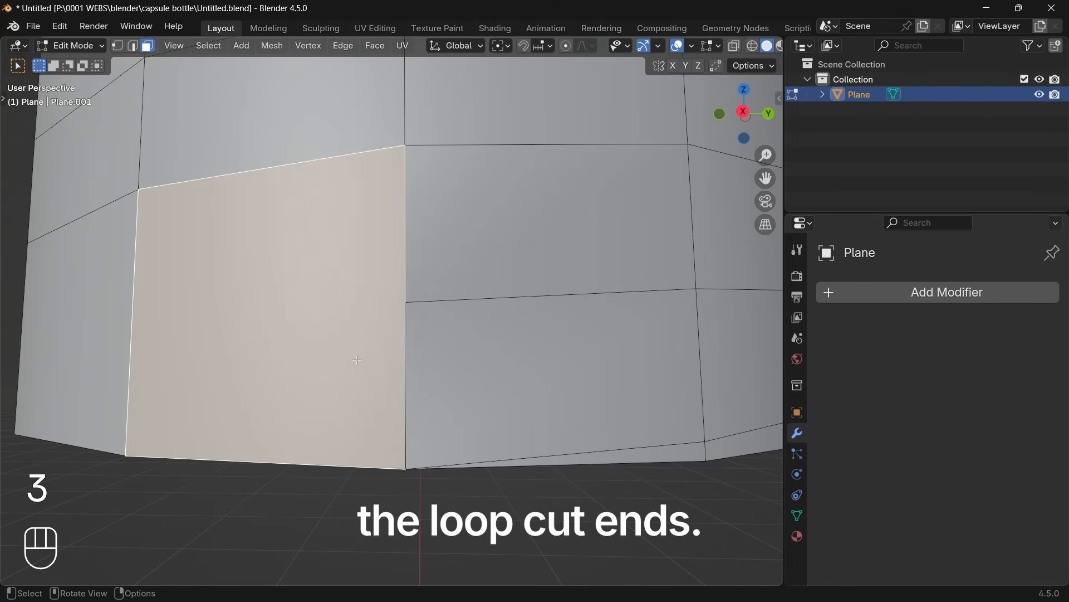
{"action": "key", "text": "2"}
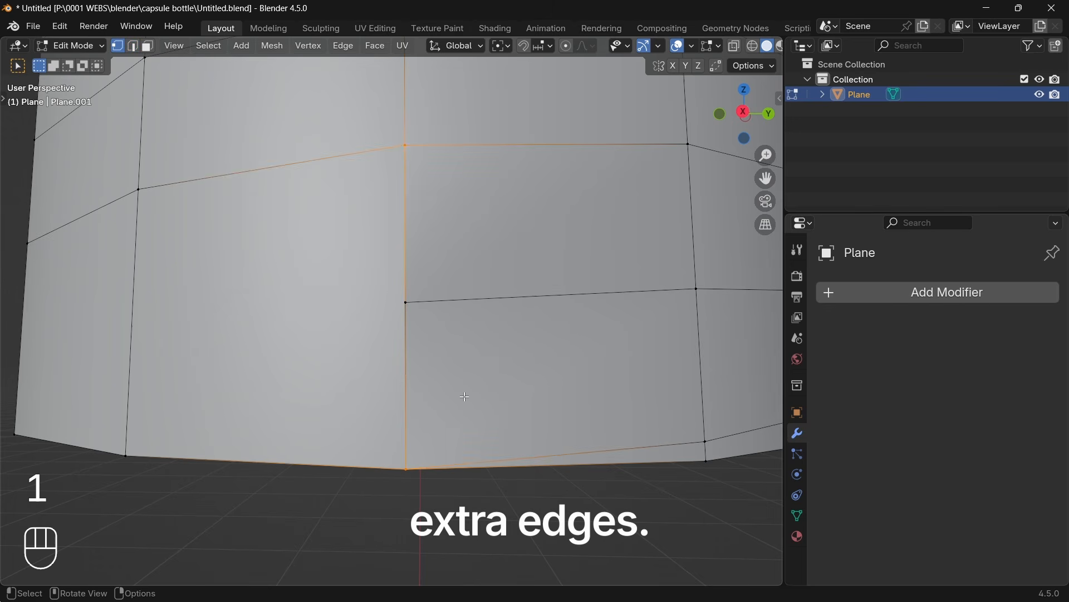
{"action": "key", "text": "4"}
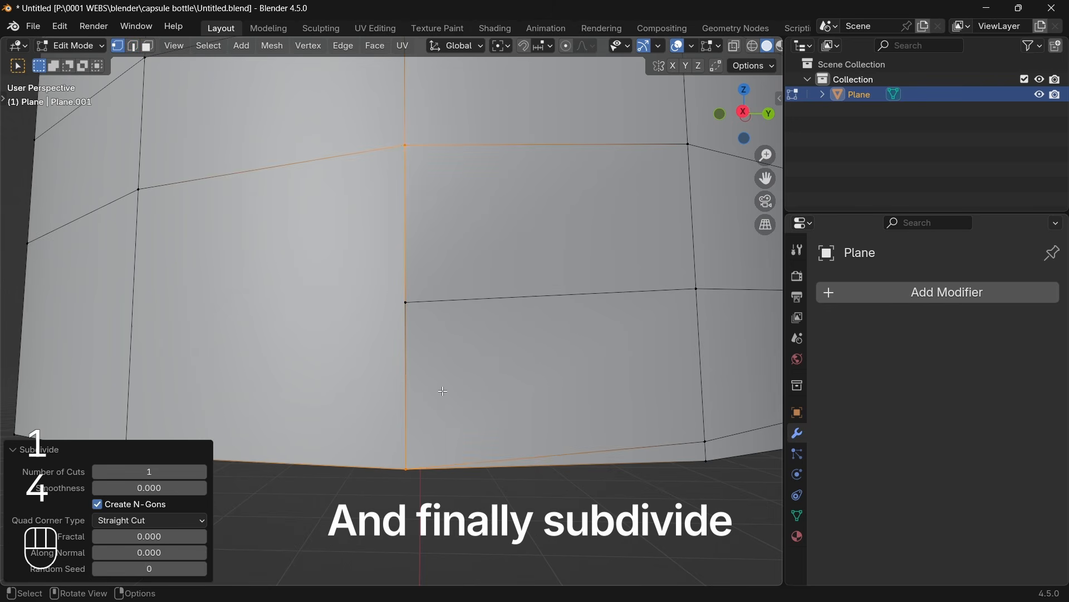
{"action": "middle_click_drag", "start_coordinate": [443, 391], "coordinate": [465, 389]}
{"action": "key", "text": "4"}
{"action": "scroll", "coordinate": [599, 390], "scroll_direction": "down", "scroll_amount": 4}
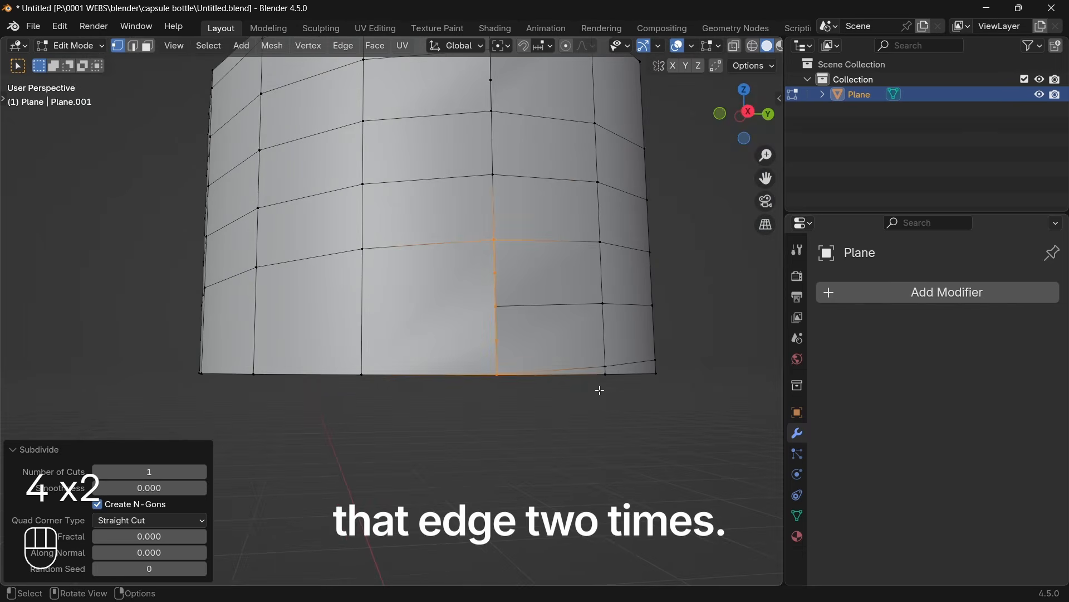
- Bevel the spiral edge loop with one segment so its ends line up with the subdivision vertices on the seam
{"action": "key", "text": "2"}
{"action": "scroll", "coordinate": [564, 354], "scroll_direction": "up", "scroll_amount": 4}
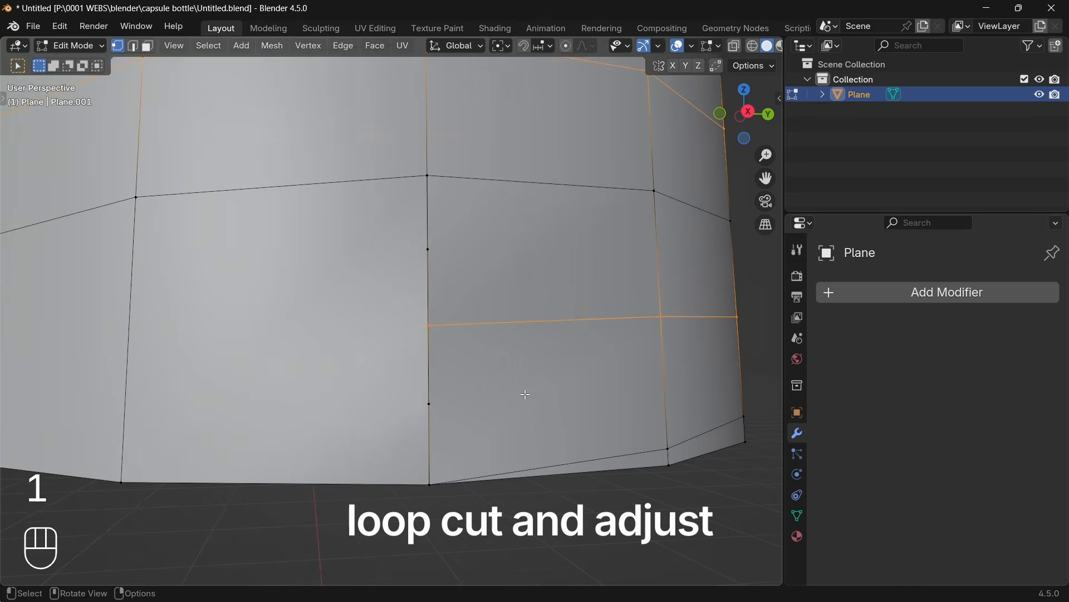
{"action": "key", "text": "ctrl+b"}
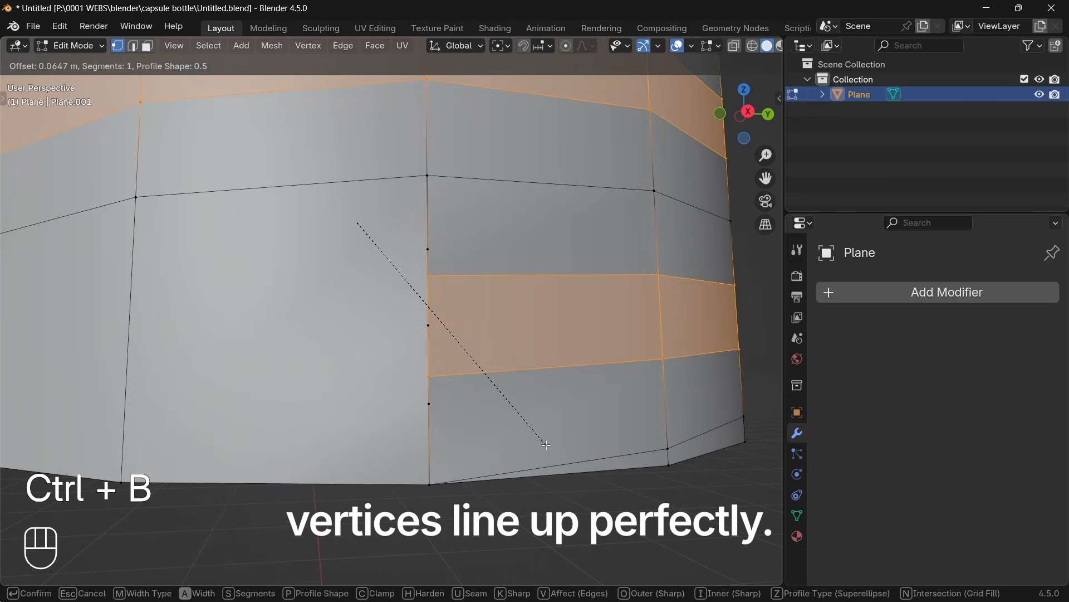
{"action": "left_click", "coordinate": [569, 479]}
{"action": "scroll", "coordinate": [568, 479], "scroll_direction": "down", "scroll_amount": 5}
{"action": "key", "text": "Tab"}
{"action": "key", "text": "Tab"}
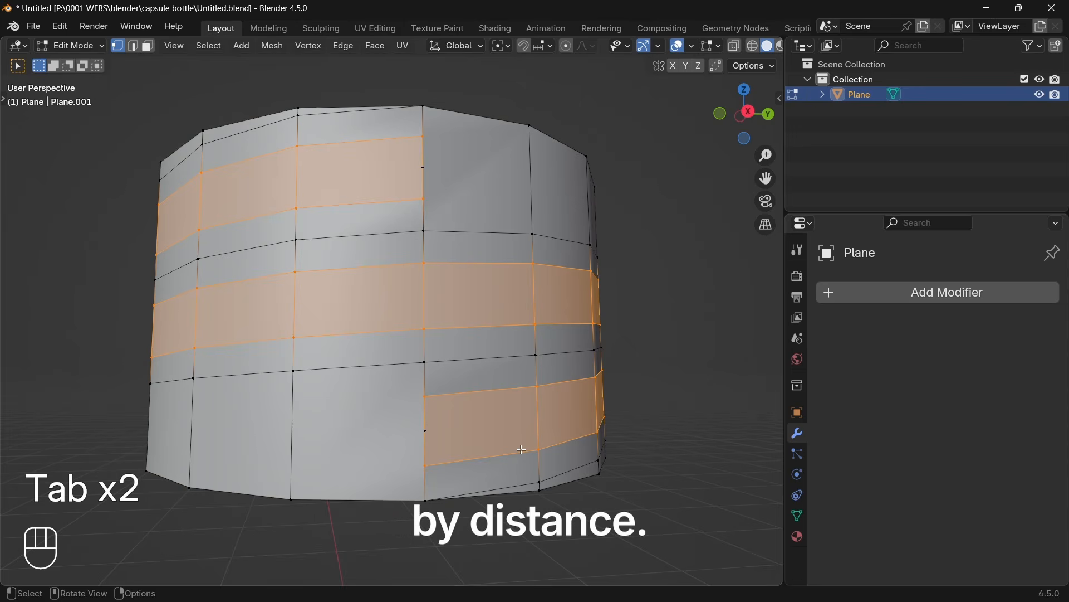
- Select the whole mesh and merge its vertices by distance
{"action": "key", "text": "a"}
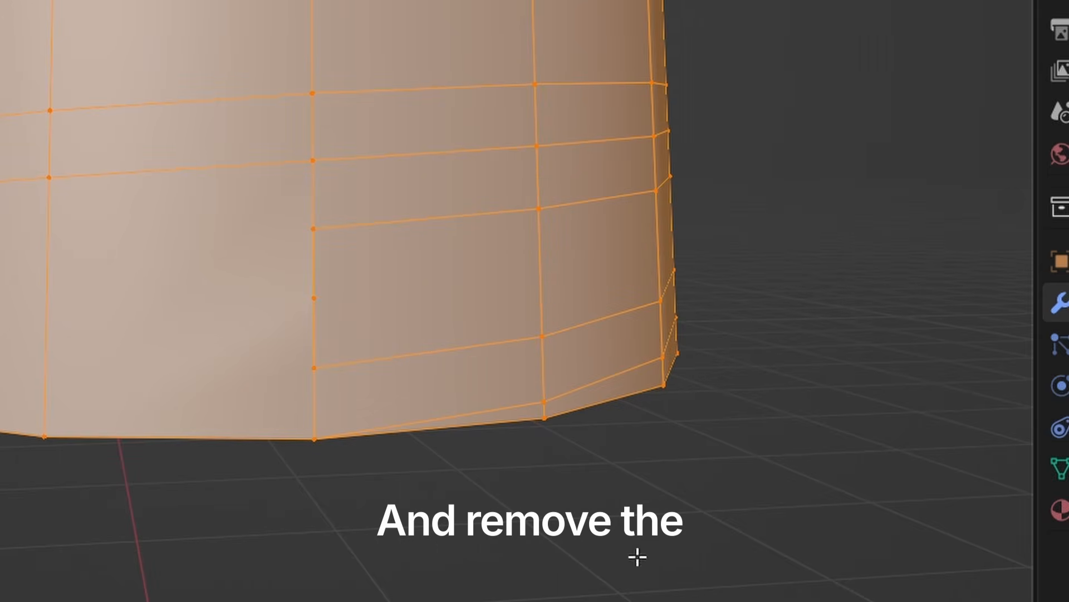
{"action": "key", "text": "m"}
{"action": "left_click", "coordinate": [344, 22]}
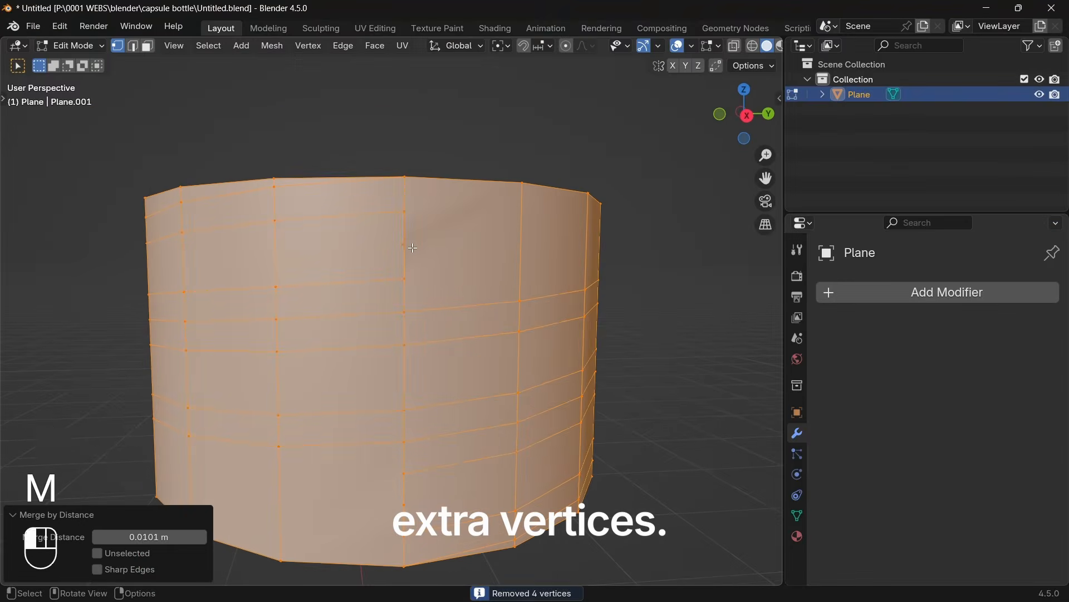
- Dissolve the leftover middle vertex on the seam at both the upper and lower ends of the beveled spiral band
{"action": "left_click", "coordinate": [413, 248]}
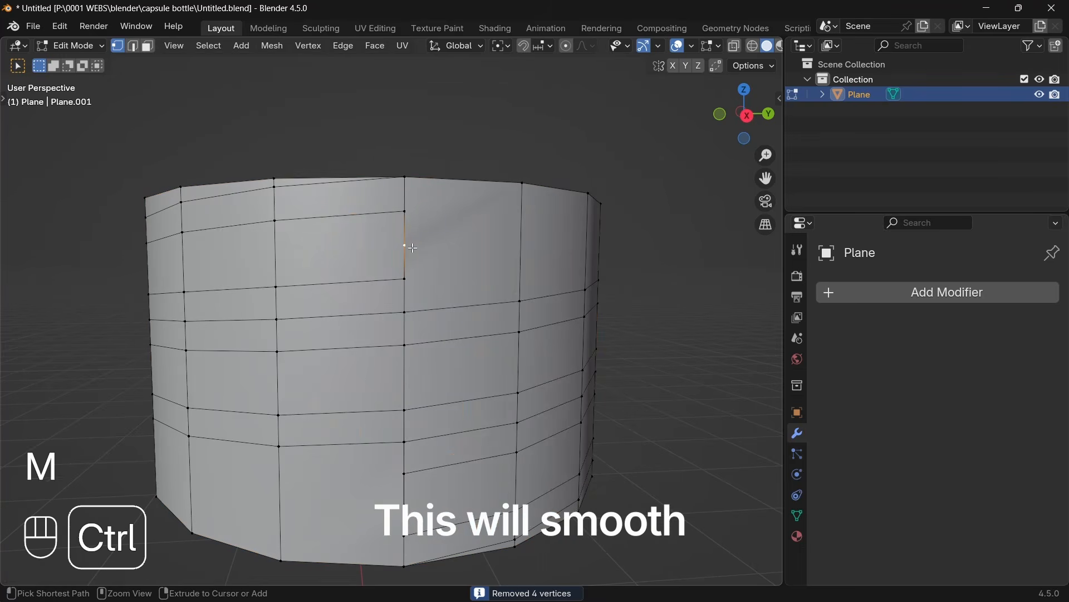
{"action": "key", "text": "ctrl+x"}
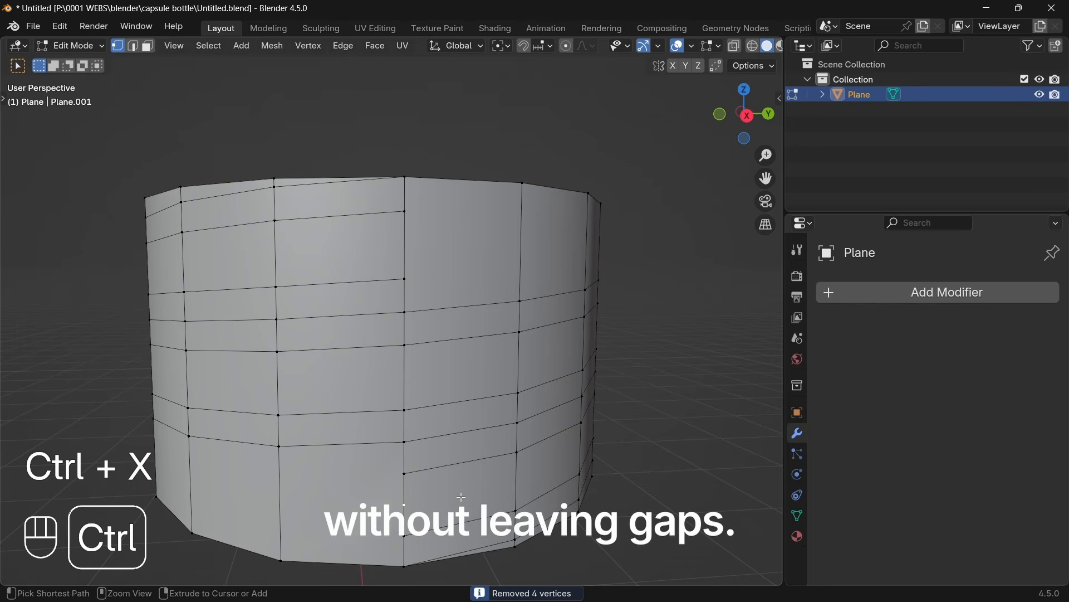
{"action": "key", "text": "ctrl+x"}
{"action": "middle_click_drag", "start_coordinate": [461, 496], "coordinate": [494, 434]}
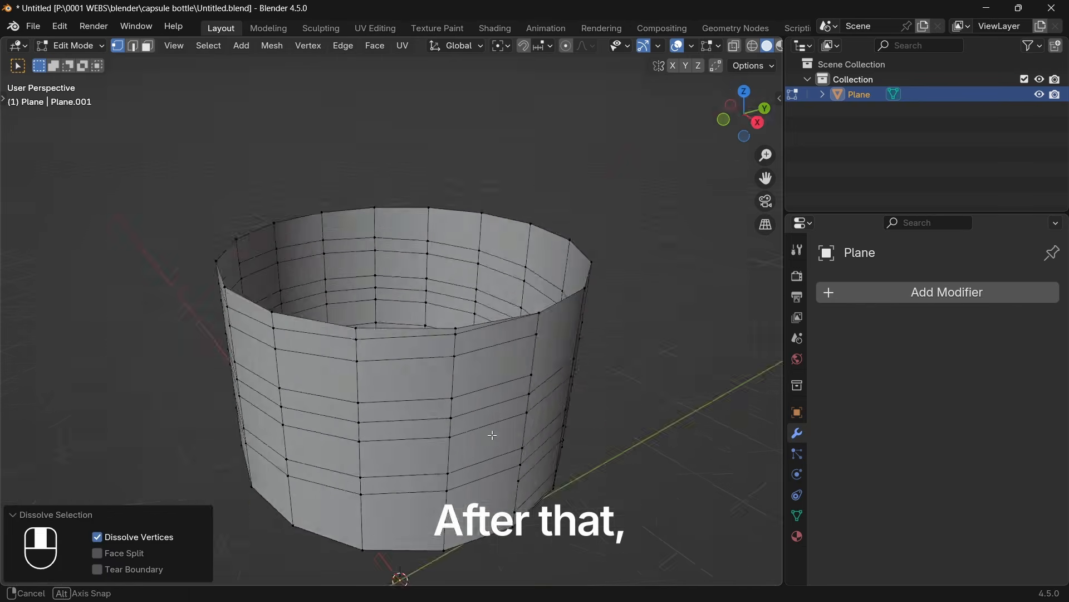
- Scale the whole mesh by 1.9 in X and Y and by 1.1 along Z, and save the file
{"action": "key", "text": "a"}
{"action": "key", "text": "KP_1"}
{"action": "key", "text": "s"}
{"action": "key", "text": "shift+z"}
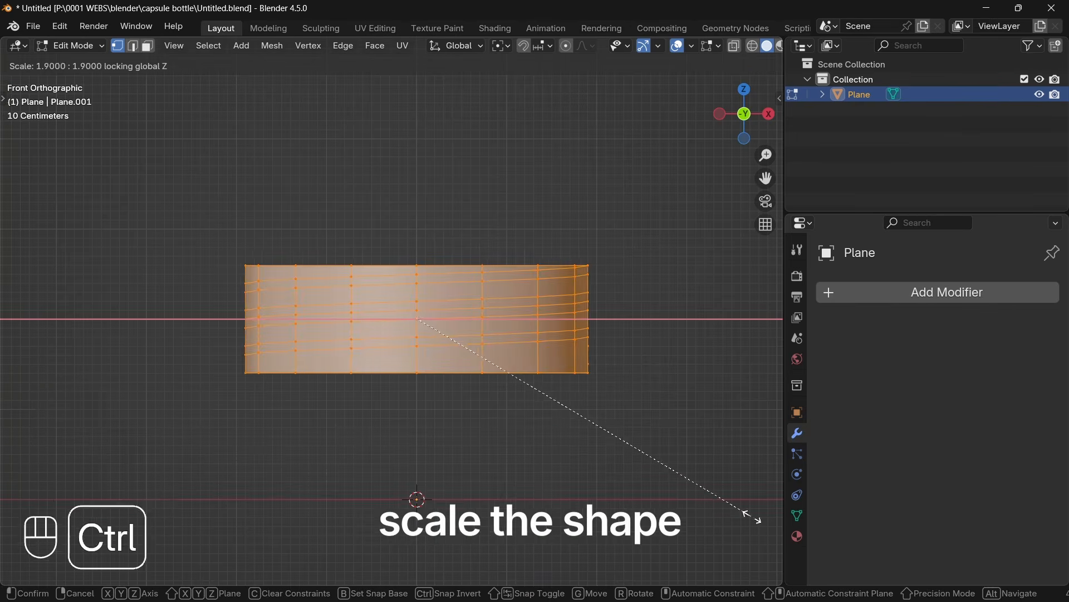
{"action": "left_click", "coordinate": [752, 516]}
{"action": "key", "text": "s"}
{"action": "key", "text": "z"}
{"action": "left_click", "coordinate": [549, 401]}
{"action": "key", "text": "ctrl+s"}
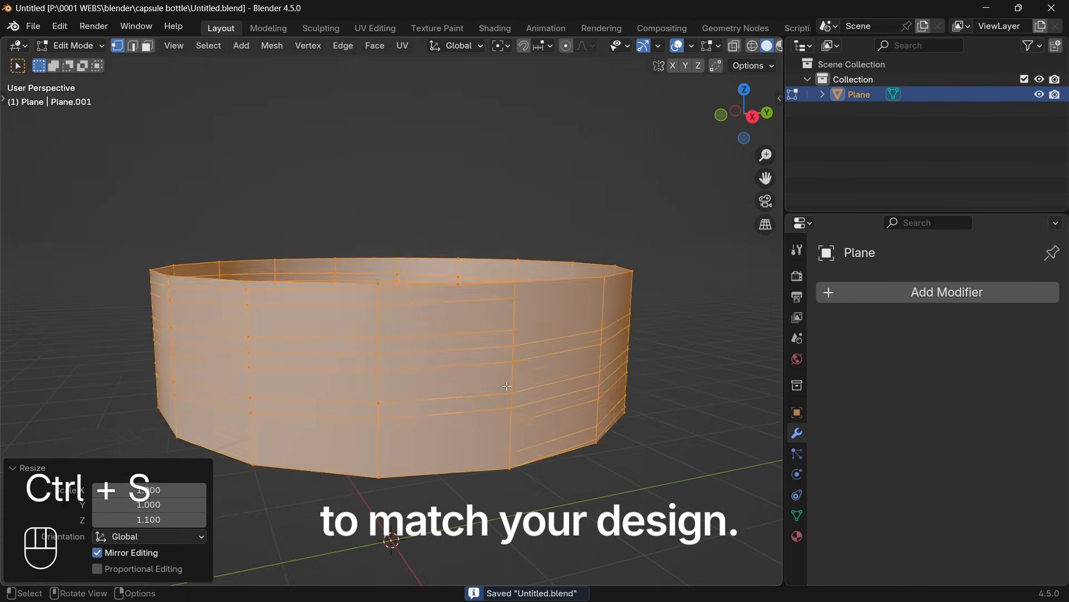
- Set the object's origin to its geometry and extrude the spiral band of faces outward along normals by about 0.135 m
{"action": "key", "text": "Tab"}
{"action": "key", "text": "q"}
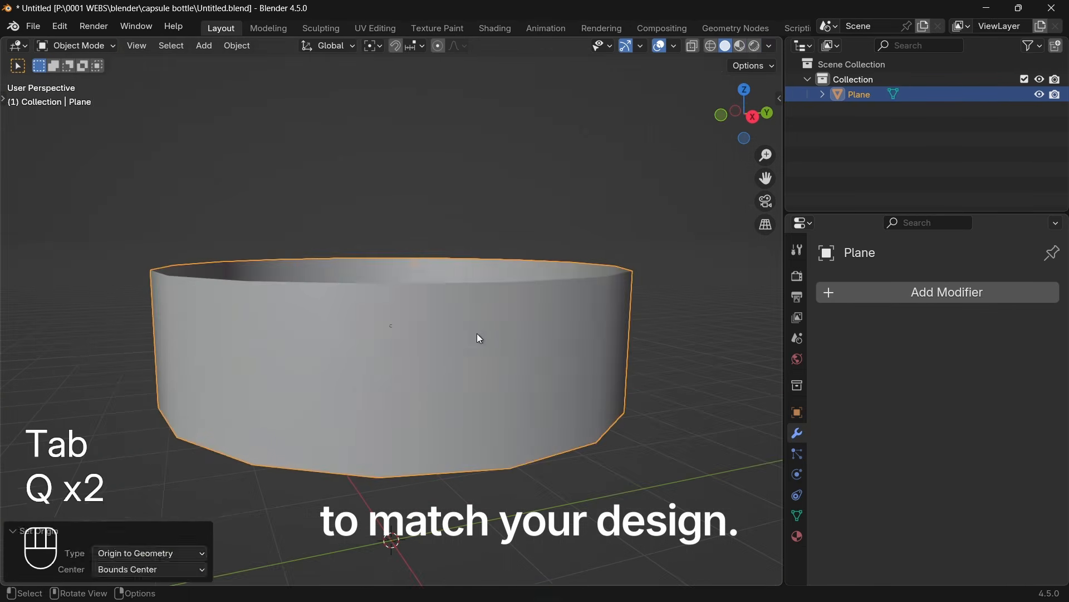
{"action": "key", "text": "Tab"}
{"action": "key", "text": "3"}
{"action": "left_click", "coordinate": [378, 326], "text": "alt"}
{"action": "key", "text": "alt+e"}
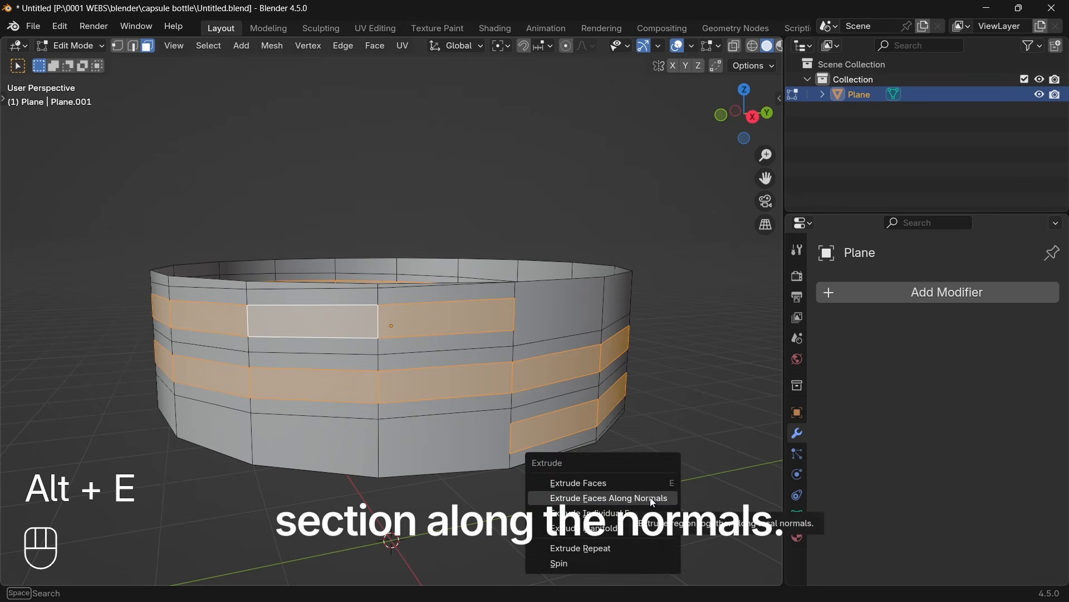
{"action": "left_click", "coordinate": [652, 497]}
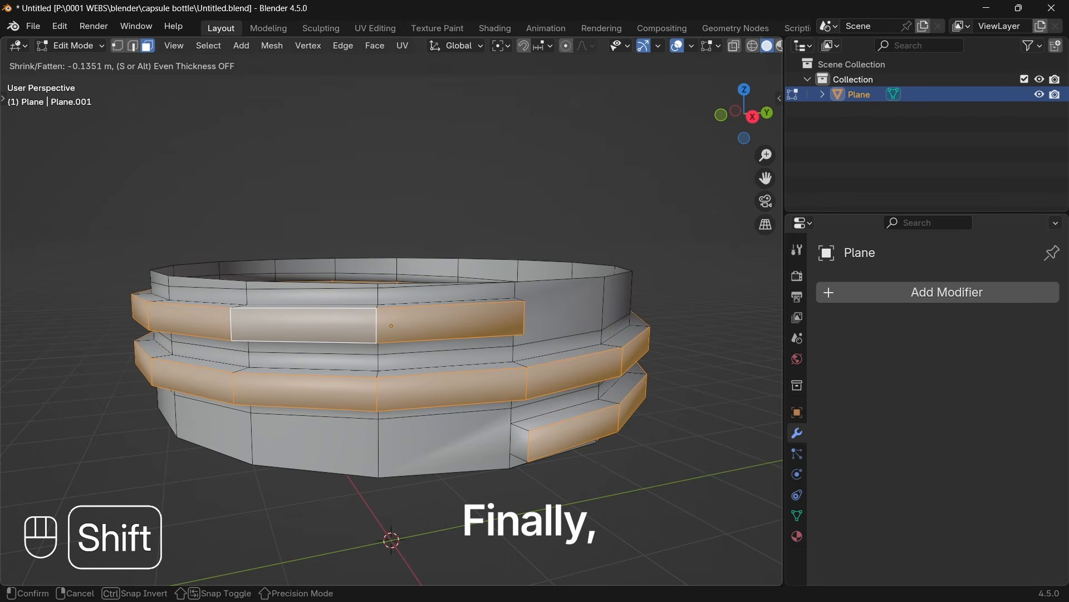
{"action": "left_click", "coordinate": [754, 577]}
- Add a Subdivision Surface modifier to the threaded ring with 2 viewport levels
{"action": "key", "text": "Tab"}
{"action": "left_click", "coordinate": [927, 292]}
{"action": "type", "text": "sub"}
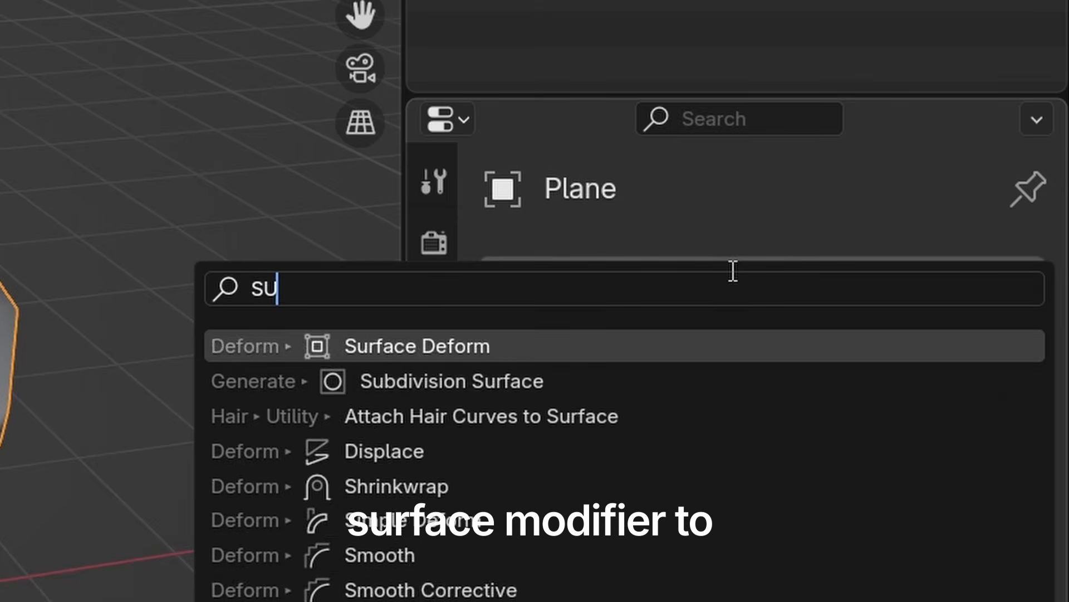
{"action": "key", "text": "Return"}
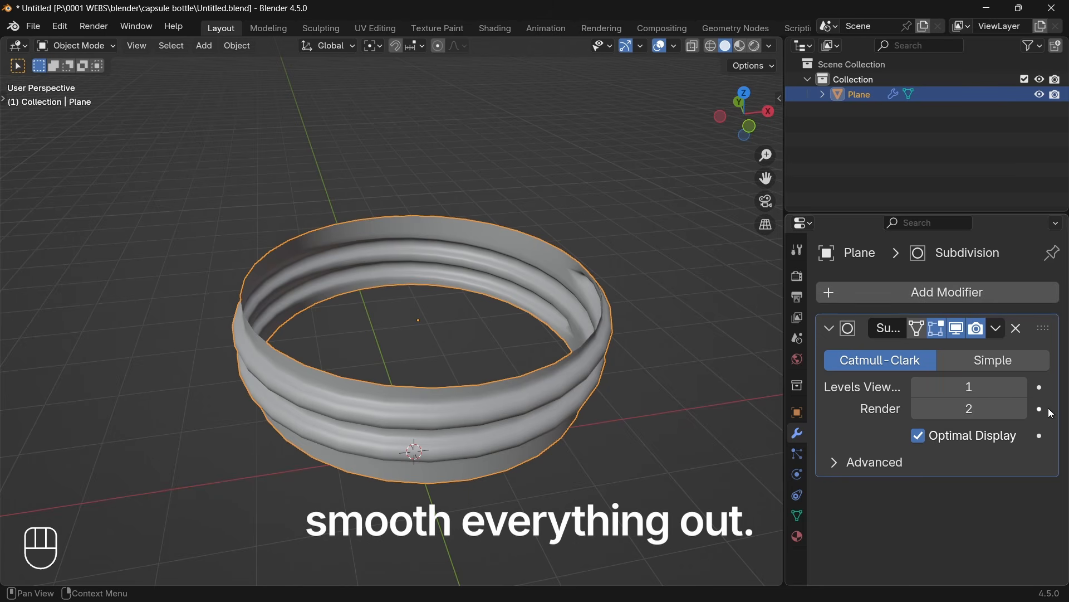
{"action": "left_click", "coordinate": [1021, 387]}
- Extrude the ring's bottom edge loop 0.4 m down along Z to lengthen the neck
{"action": "middle_click_drag", "start_coordinate": [501, 457], "coordinate": [220, 430]}
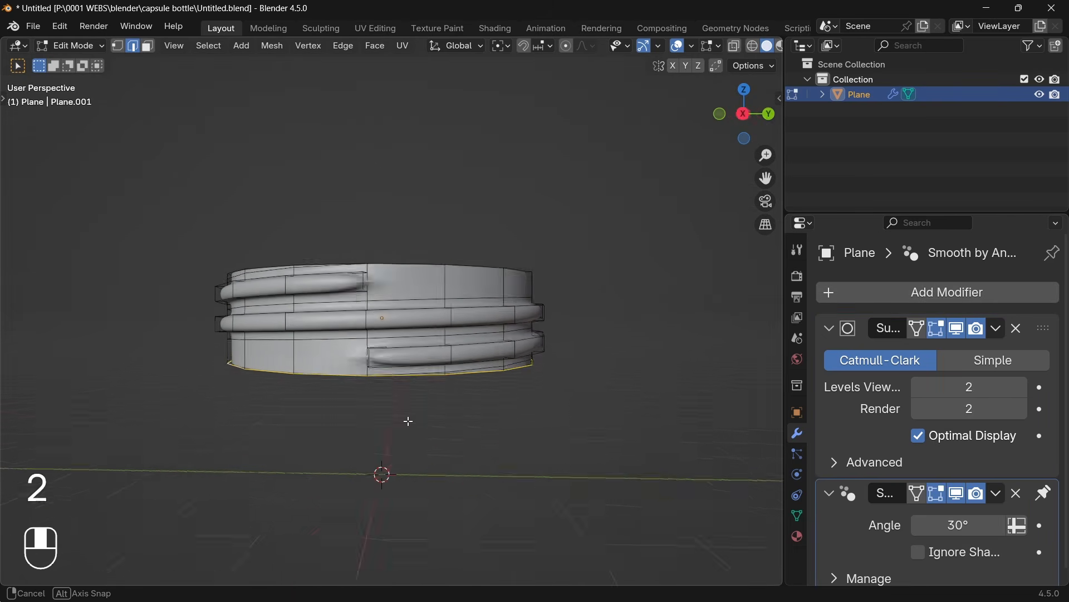
{"action": "middle_click_drag", "start_coordinate": [406, 420], "coordinate": [527, 422]}
{"action": "key", "text": "KP_1"}
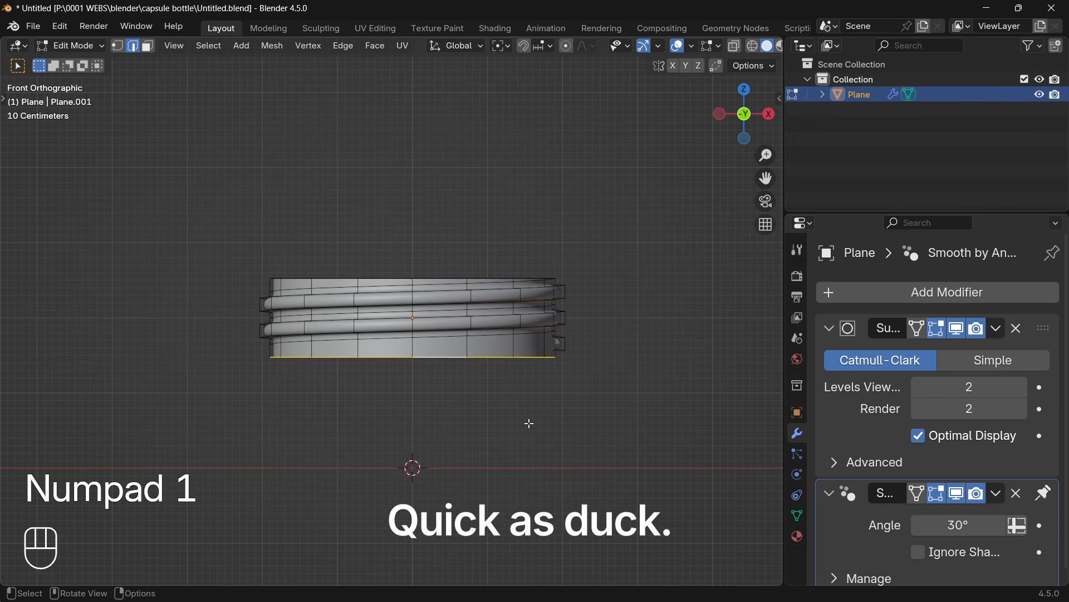
{"action": "scroll", "coordinate": [530, 423], "scroll_direction": "down", "scroll_amount": 2}
{"action": "key", "text": "e"}
{"action": "key", "text": "z"}
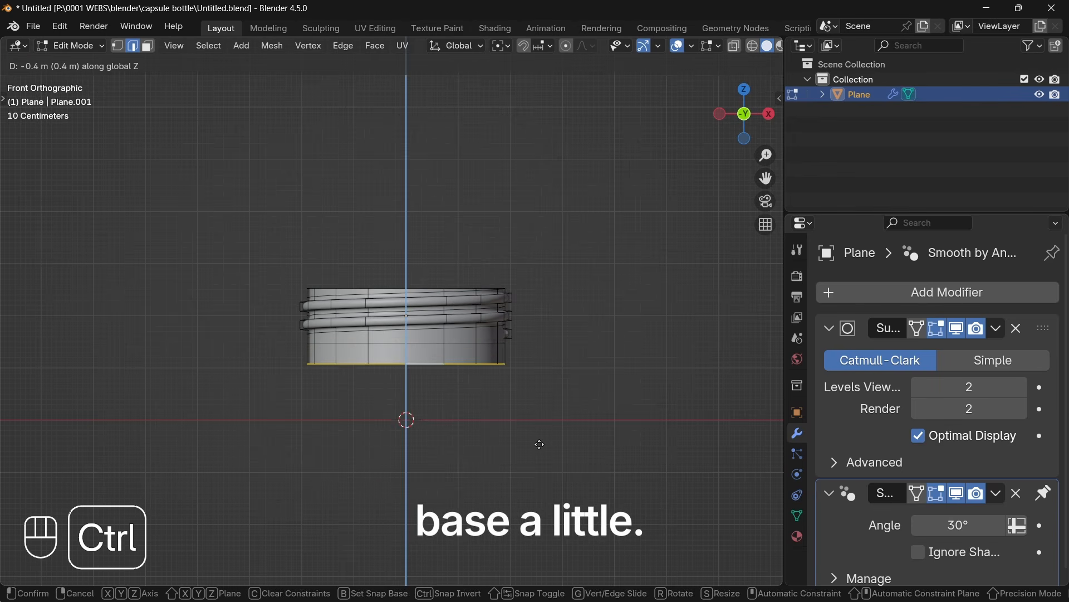
{"action": "left_click", "coordinate": [539, 444], "text": "ctrl"}
- Extrude the bottom edge loop and scale it outward by 1.276 to form the bottle's shoulder
{"action": "middle_click_drag", "start_coordinate": [539, 444], "coordinate": [500, 456]}
{"action": "key", "text": "e"}
{"action": "key", "text": "s"}
{"action": "left_click", "coordinate": [183, 236]}
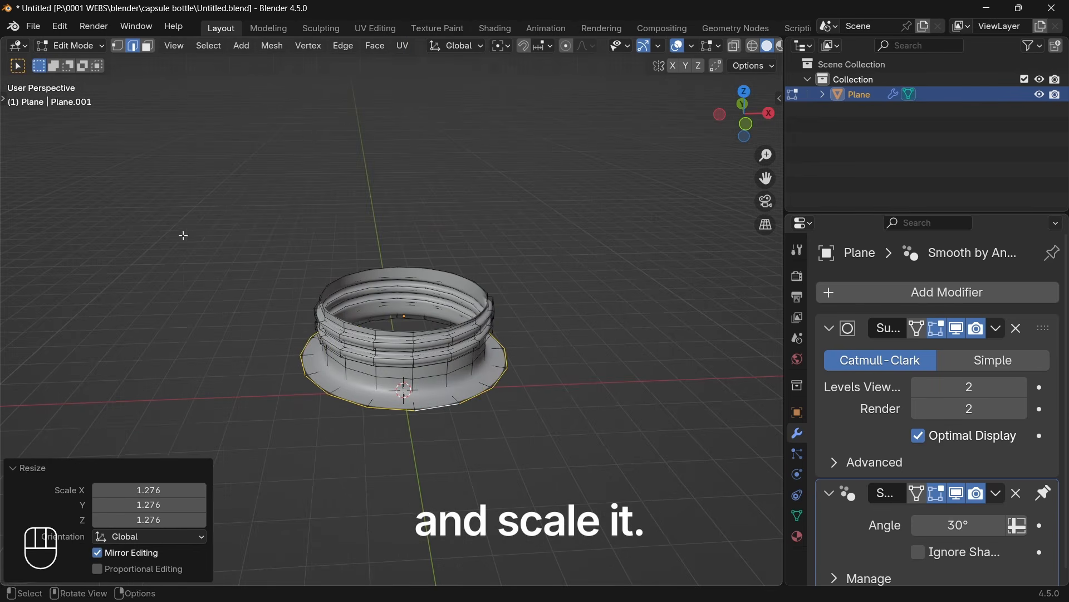
- Extrude the shoulder's outer edge loop 7 m down along Z and fill the open bottom with a face
{"action": "key", "text": "KP_1"}
{"action": "key", "text": "e"}
{"action": "key", "text": "z"}
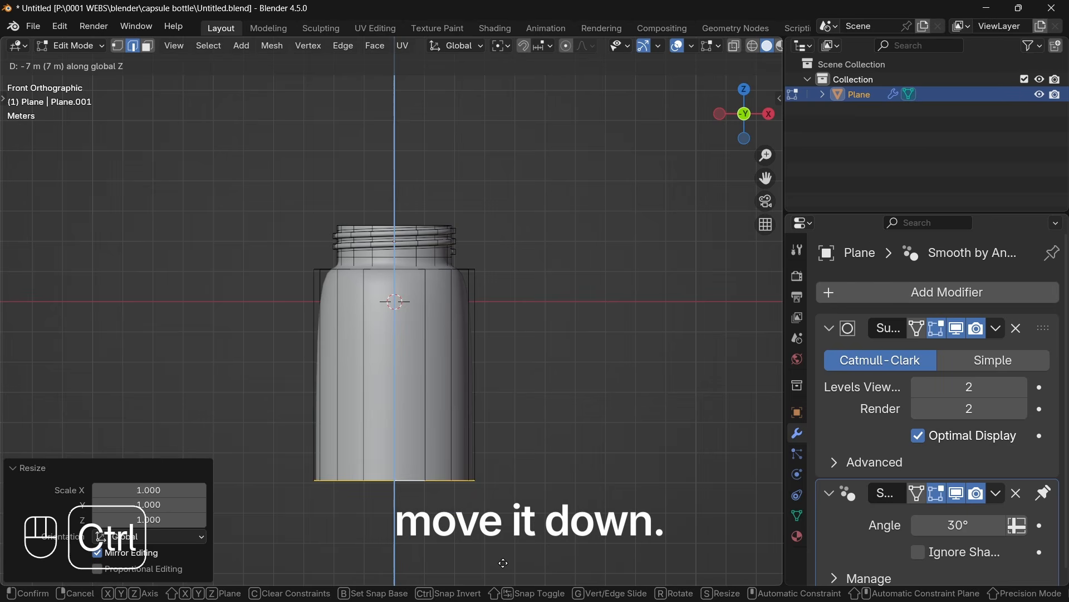
{"action": "left_click", "coordinate": [503, 563], "text": "ctrl"}
{"action": "middle_click_drag", "start_coordinate": [501, 579], "coordinate": [519, 557]}
{"action": "key", "text": "f"}
- Bevel the outer shoulder edge loop and the bottom edge loop together with 2 segments, about 0.11 m wide
{"action": "scroll", "coordinate": [520, 411], "scroll_direction": "down", "scroll_amount": 3}
{"action": "scroll", "coordinate": [519, 411], "scroll_direction": "up", "scroll_amount": 5}
{"action": "left_click", "coordinate": [477, 283], "text": "alt+shift"}
{"action": "key", "text": "ctrl+b"}
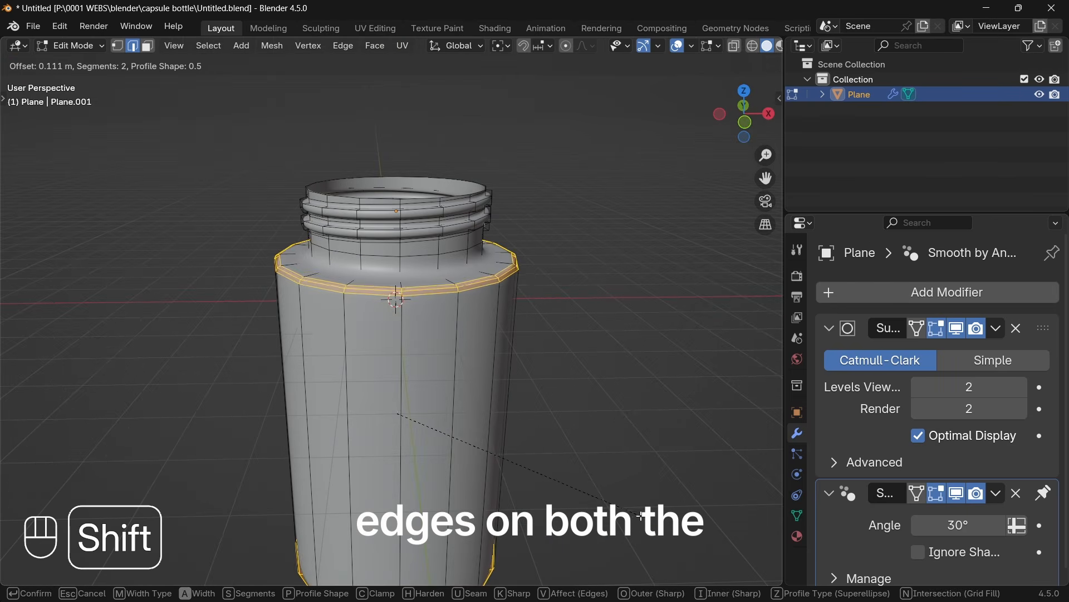
{"action": "left_click", "coordinate": [640, 516]}
{"action": "key", "text": "Tab"}
{"action": "scroll", "coordinate": [420, 301], "scroll_direction": "down", "scroll_amount": 3}
- Bevel the edge loop where the neck meets the shoulder with 2 segments, about 0.05 m wide
{"action": "key", "text": "Tab"}
{"action": "key", "text": "alt+z"}
{"action": "left_click", "coordinate": [425, 282], "text": "alt"}
{"action": "key", "text": "alt+z"}
{"action": "key", "text": "ctrl+b"}
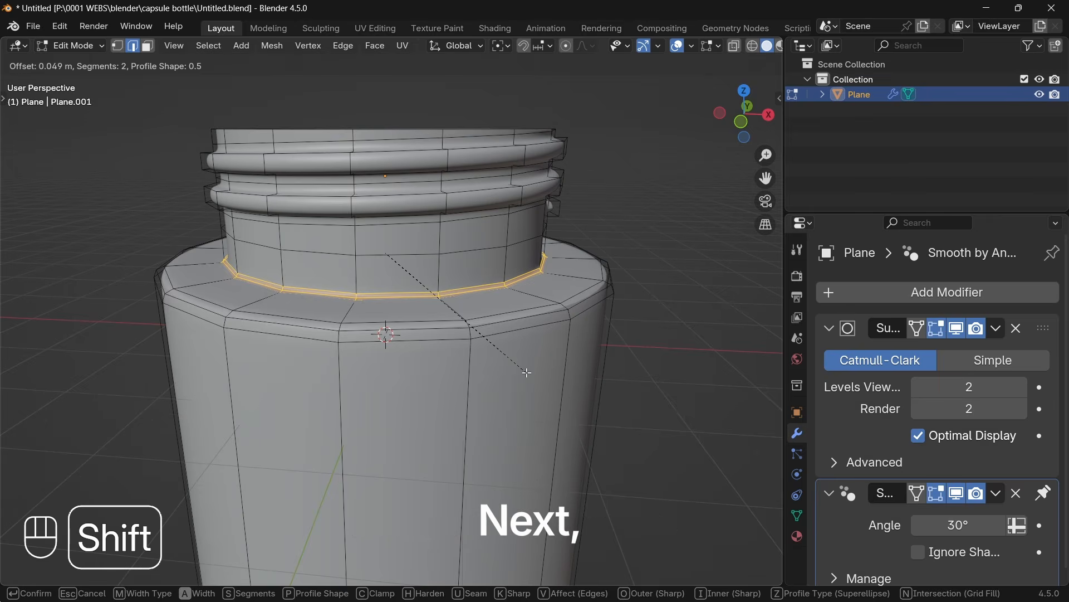
{"action": "left_click", "coordinate": [533, 354]}
{"action": "key", "text": "Tab"}
{"action": "scroll", "coordinate": [539, 501], "scroll_direction": "down", "scroll_amount": 4}
- Inset the bottle's bottom face twice, about 0.78 m and 0.73 m, and move the small centre face slightly inward along Z
{"action": "middle_click_drag", "start_coordinate": [539, 520], "coordinate": [535, 356]}
{"action": "key", "text": "Tab"}
{"action": "key", "text": "3"}
{"action": "left_click", "coordinate": [491, 462]}
{"action": "middle_click_drag", "start_coordinate": [621, 540], "coordinate": [587, 494], "text": "shift"}
{"action": "key", "text": "i"}
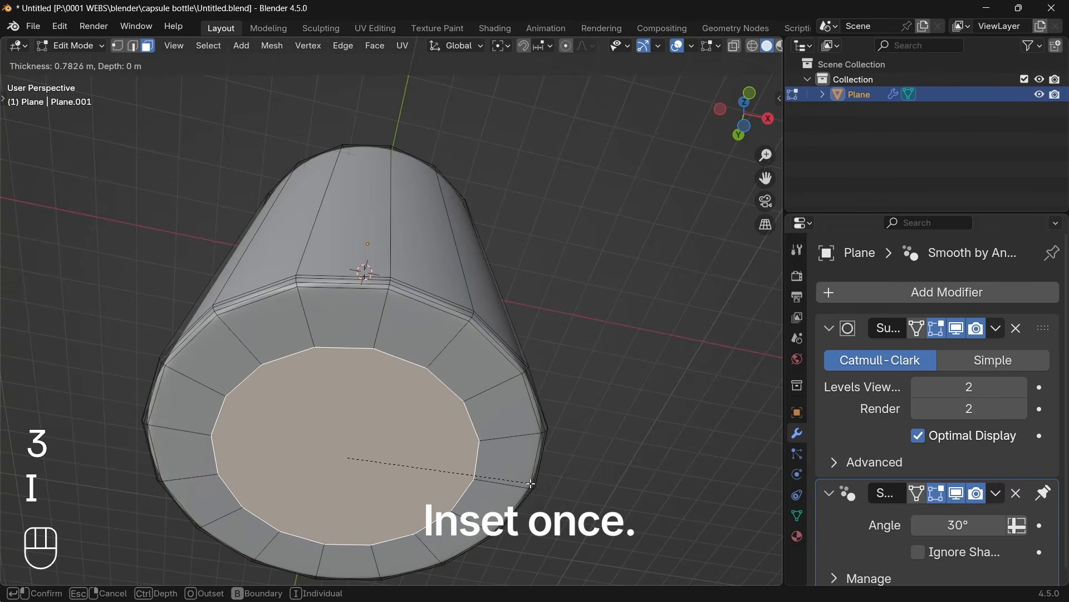
{"action": "left_click", "coordinate": [531, 483]}
{"action": "key", "text": "i"}
{"action": "key", "text": "z"}
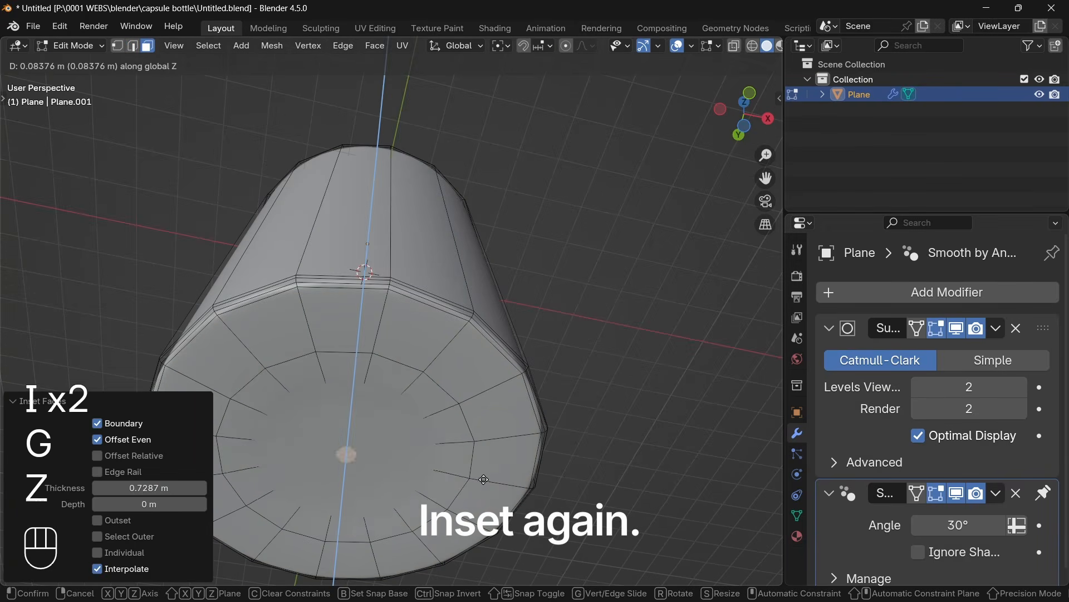
{"action": "left_click", "coordinate": [489, 470]}
- Apply all transforms to the bottle and set its origin to its geometry
{"action": "key", "text": "Tab"}
{"action": "right_click", "coordinate": [381, 324]}
{"action": "middle_click_drag", "start_coordinate": [458, 405], "coordinate": [467, 432]}
{"action": "left_click", "coordinate": [339, 326]}
{"action": "key", "text": "q"}
{"action": "left_click", "coordinate": [362, 415]}
{"action": "key", "text": "q"}
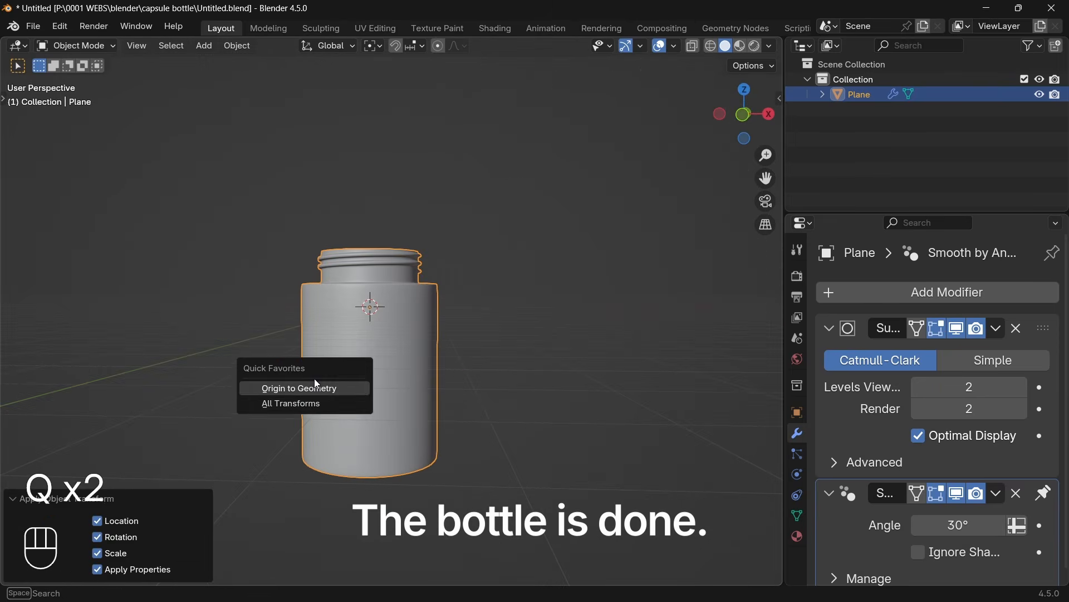
{"action": "left_click", "coordinate": [315, 386]}
- Add a cylinder for the cap in front view and scale it up to about the bottle's width
{"action": "key", "text": "KP_1"}
{"action": "scroll", "coordinate": [350, 387], "scroll_direction": "up", "scroll_amount": 2}
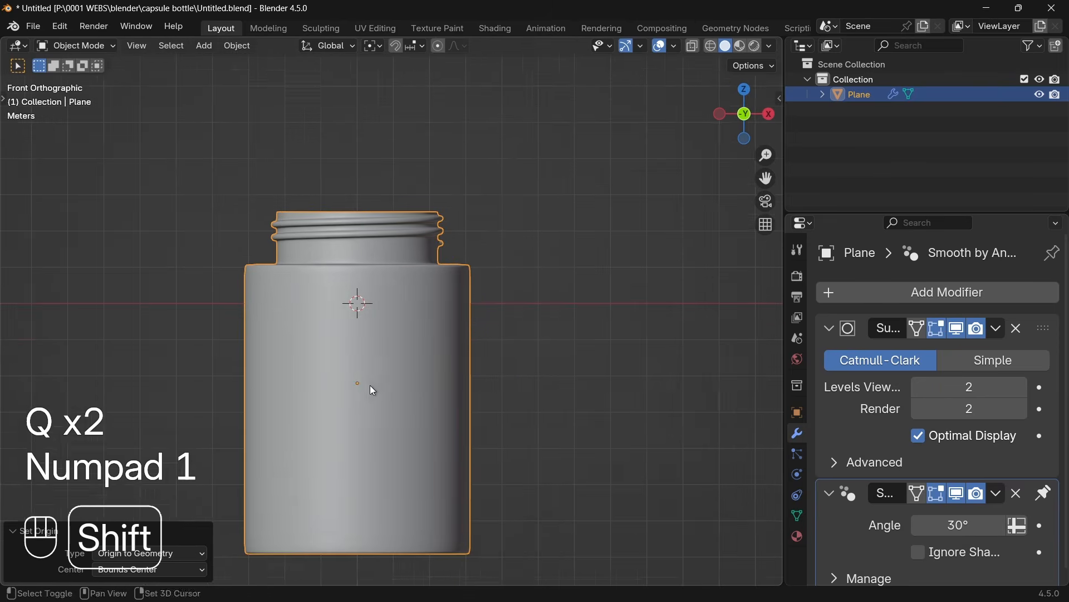
{"action": "middle_click_drag", "start_coordinate": [370, 385], "coordinate": [462, 445], "text": "shift"}
{"action": "scroll", "coordinate": [469, 433], "scroll_direction": "up", "scroll_amount": 1}
{"action": "key", "text": "shift+a"}
{"action": "key", "text": "shift+a"}
{"action": "mouse_move", "coordinate": [362, 294]}
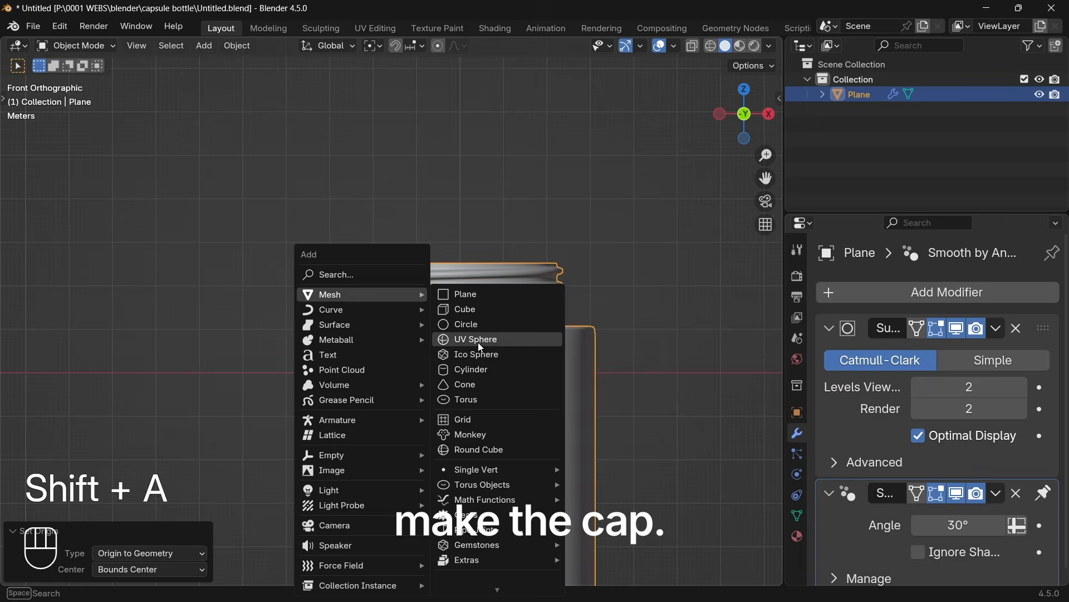
{"action": "left_click", "coordinate": [471, 369]}
{"action": "key", "text": "s"}
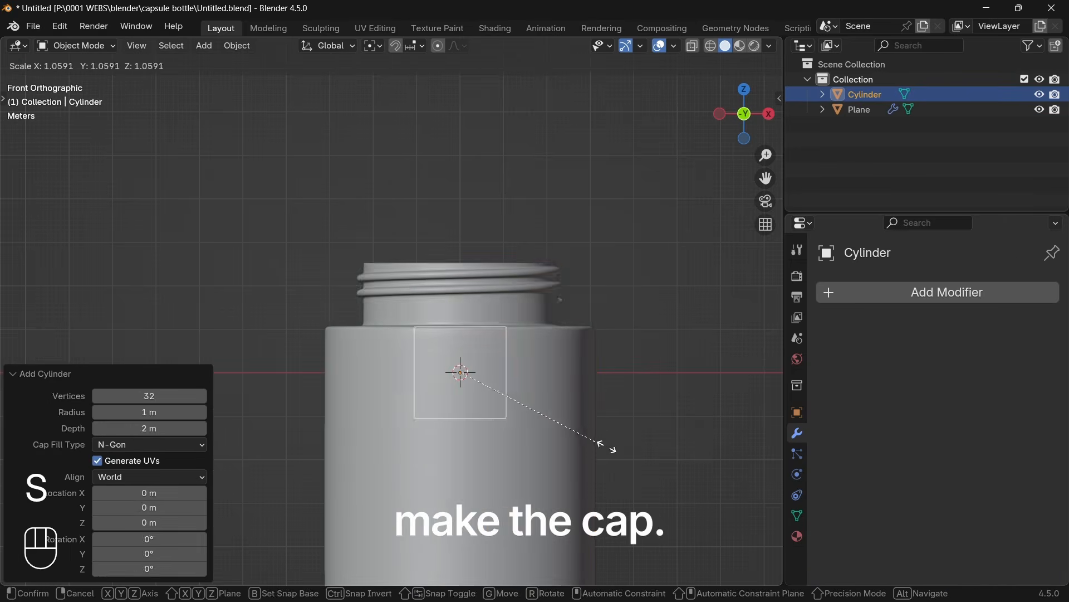
{"action": "left_click", "coordinate": [386, 484], "text": "ctrl"}
- Move the cylinder up along Z above the bottle and flatten it along Z
{"action": "key", "text": "g"}
{"action": "key", "text": "z"}
{"action": "left_click", "coordinate": [412, 301]}
{"action": "scroll", "coordinate": [413, 301], "scroll_direction": "down", "scroll_amount": 3}
{"action": "key", "text": "s"}
{"action": "key", "text": "z"}
{"action": "left_click", "coordinate": [519, 300], "text": "ctrl"}
- Lower the cylinder 2 m along Z over the neck and fine-tune its height to sit just above the shoulder
{"action": "key", "text": "g"}
{"action": "key", "text": "z"}
{"action": "left_click", "coordinate": [520, 335], "text": "ctrl"}
{"action": "scroll", "coordinate": [520, 328], "scroll_direction": "up", "scroll_amount": 7}
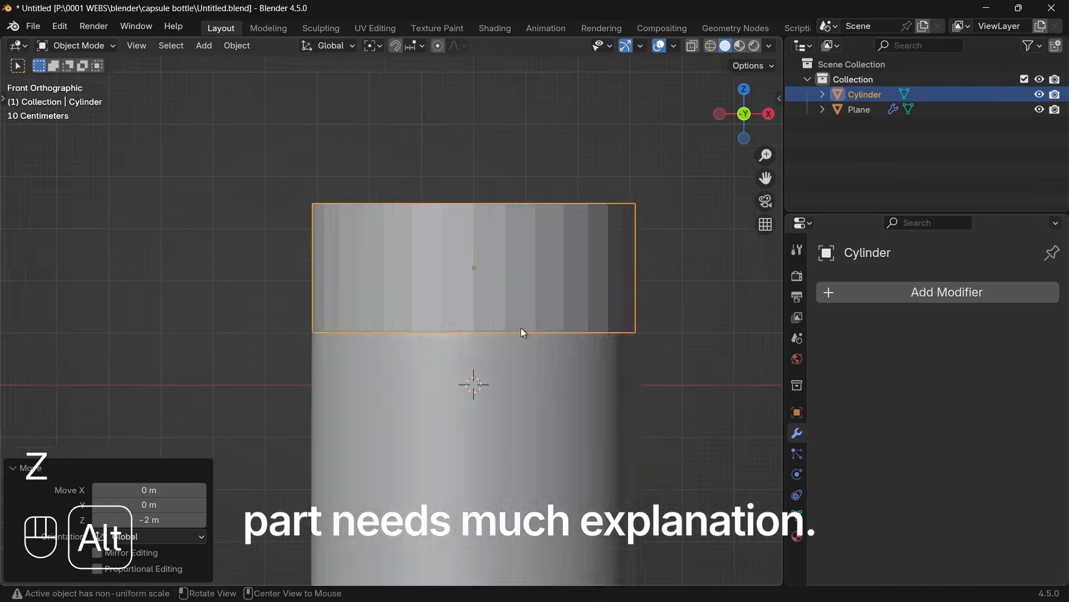
{"action": "key", "text": "alt+z"}
{"action": "key", "text": "g"}
{"action": "key", "text": "z"}
{"action": "left_click", "coordinate": [657, 396], "text": "ctrl"}
{"action": "scroll", "coordinate": [663, 394], "scroll_direction": "down", "scroll_amount": 9}
{"action": "key", "text": "alt+z"}
{"action": "key", "text": "alt+z"}
{"action": "key", "text": "alt+z"}
- Bevel the cylinder's top rim with 6 segments, about 0.925 m wide, to round the cap
{"action": "key", "text": "Tab"}
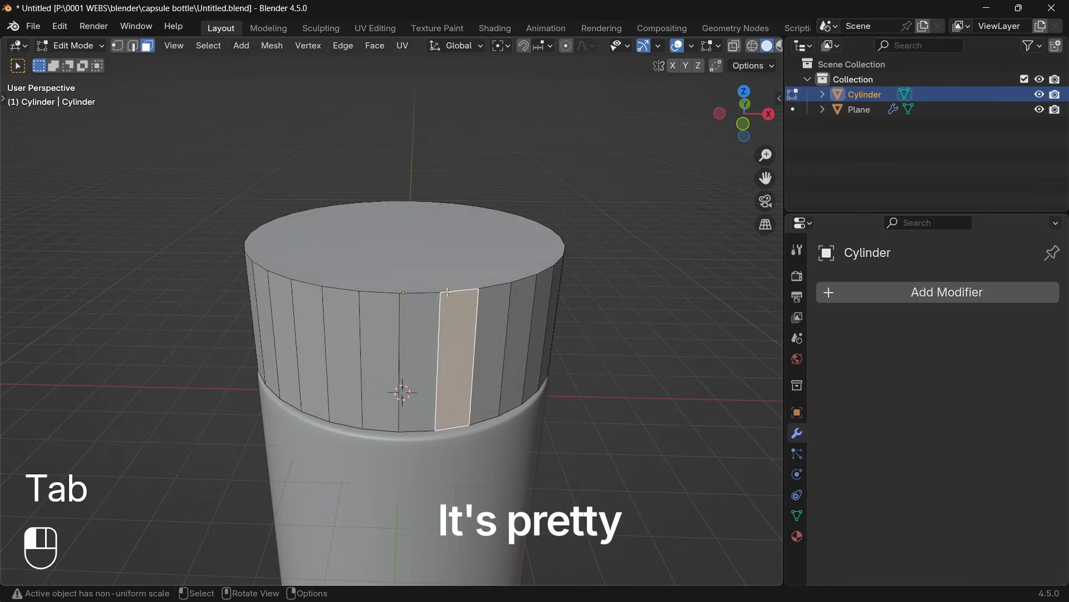
{"action": "key", "text": "ctrl+b"}
{"action": "key", "text": "Tab"}
{"action": "key", "text": "KP_1"}
{"action": "key", "text": "Tab"}
{"action": "key", "text": "ctrl+b"}
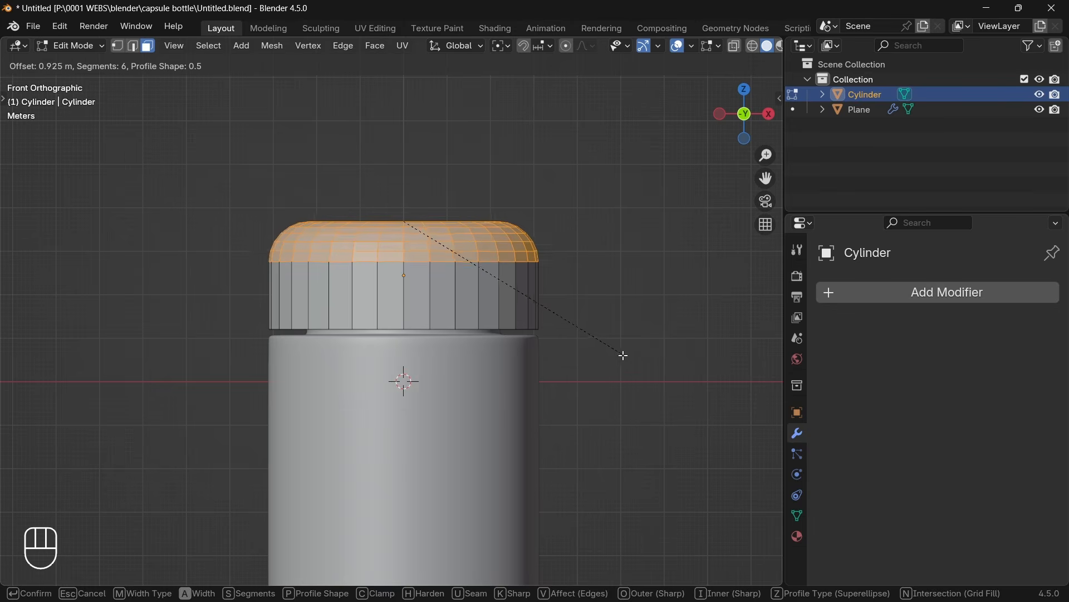
{"action": "left_click", "coordinate": [624, 356]}
- Shade the cap auto smooth at 30° and hide the bottle
{"action": "key", "text": "Tab"}
{"action": "right_click", "coordinate": [504, 363]}
{"action": "left_click", "coordinate": [507, 379]}
{"action": "middle_click_drag", "start_coordinate": [507, 379], "coordinate": [508, 391]}
{"action": "left_click", "coordinate": [372, 330]}
{"action": "key", "text": "h"}
- Delete the cap's bottom face to open it from below
{"action": "key", "text": "Tab"}
{"action": "key", "text": "3"}
{"action": "key", "text": "i"}
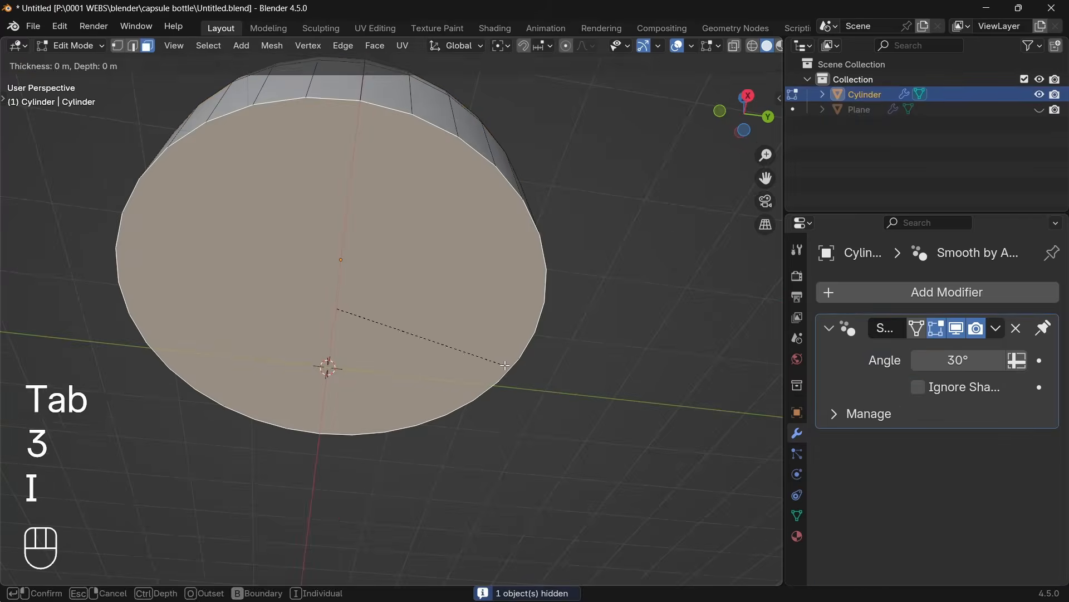
{"action": "right_click", "coordinate": [505, 366]}
{"action": "key", "text": "x"}
{"action": "key", "text": "f"}
- Thicken the cap's wall with a Solidify modifier of increased thickness and apply the modifier
{"action": "key", "text": "Tab"}
{"action": "left_click", "coordinate": [938, 292]}
{"action": "type", "text": "solid"}
{"action": "key", "text": "Return"}
{"action": "left_click_drag", "start_coordinate": [953, 386], "coordinate": [997, 386]}
{"action": "middle_click_drag", "start_coordinate": [406, 347], "coordinate": [501, 334]}
{"action": "key", "text": "ctrl+a"}
- Bevel the edges of the cap's open rim and reapply auto smooth shading
{"action": "key", "text": "Tab"}
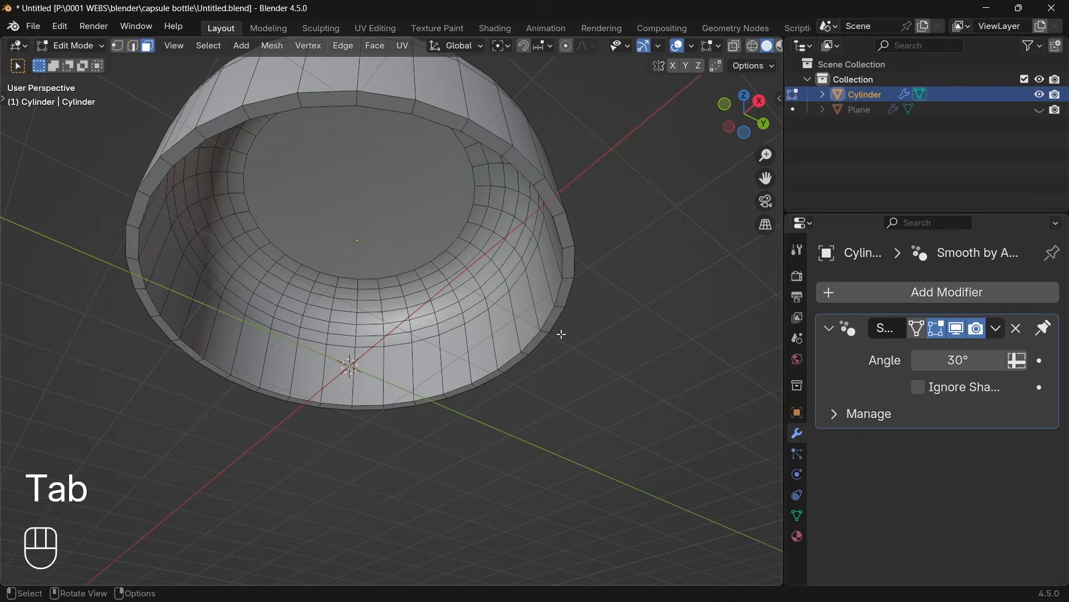
{"action": "key", "text": "ctrl+b"}
{"action": "left_click", "coordinate": [108, 150]}
{"action": "key", "text": "Tab"}
{"action": "right_click", "coordinate": [429, 184]}
{"action": "left_click", "coordinate": [430, 200]}
- Reveal the hidden bottle in front view and select only the cap
{"action": "key", "text": "KP_1"}
{"action": "key", "text": "alt+h"}
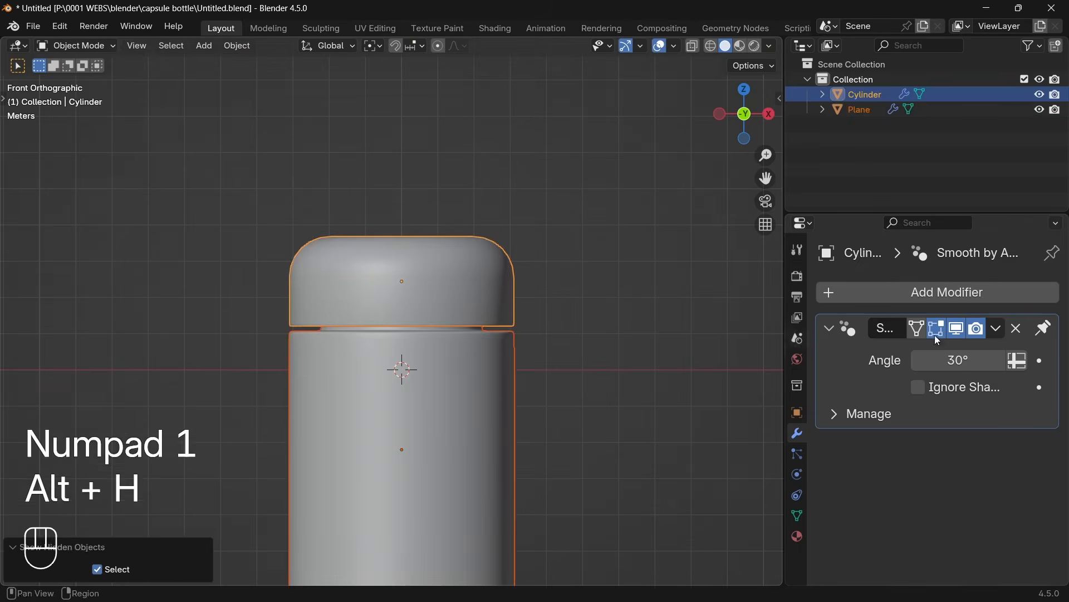
{"action": "left_click", "coordinate": [478, 441]}
{"action": "key", "text": "KP_1"}
{"action": "left_click", "coordinate": [443, 192]}
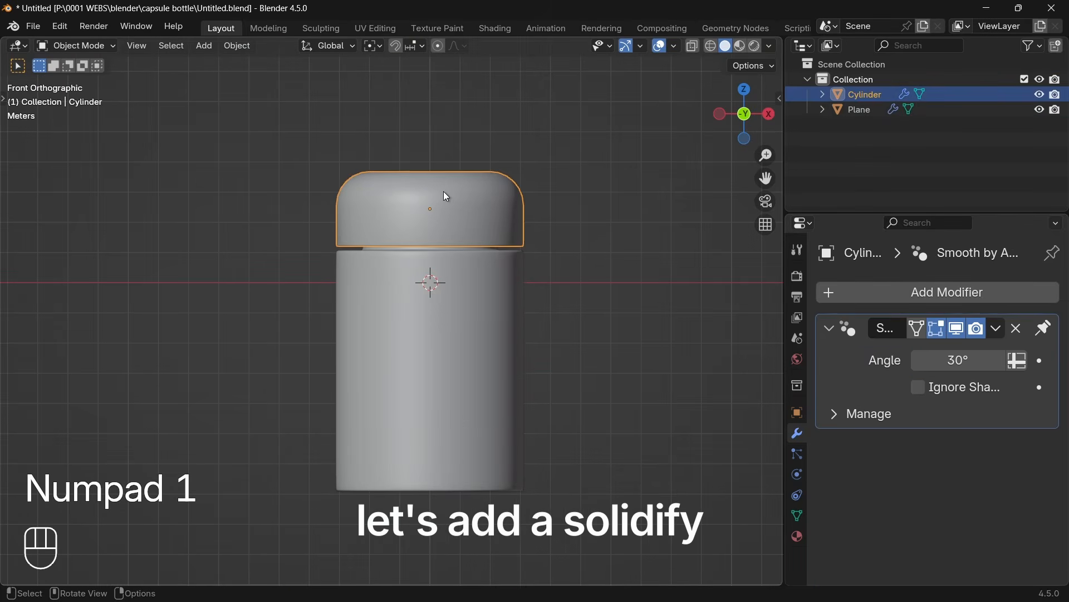
- Hide the cap and add a Solidify modifier to the bottle
{"action": "key", "text": "h"}
{"action": "left_click", "coordinate": [469, 293]}
{"action": "middle_click_drag", "start_coordinate": [469, 293], "coordinate": [506, 356]}
{"action": "scroll", "coordinate": [506, 357], "scroll_direction": "up", "scroll_amount": 5}
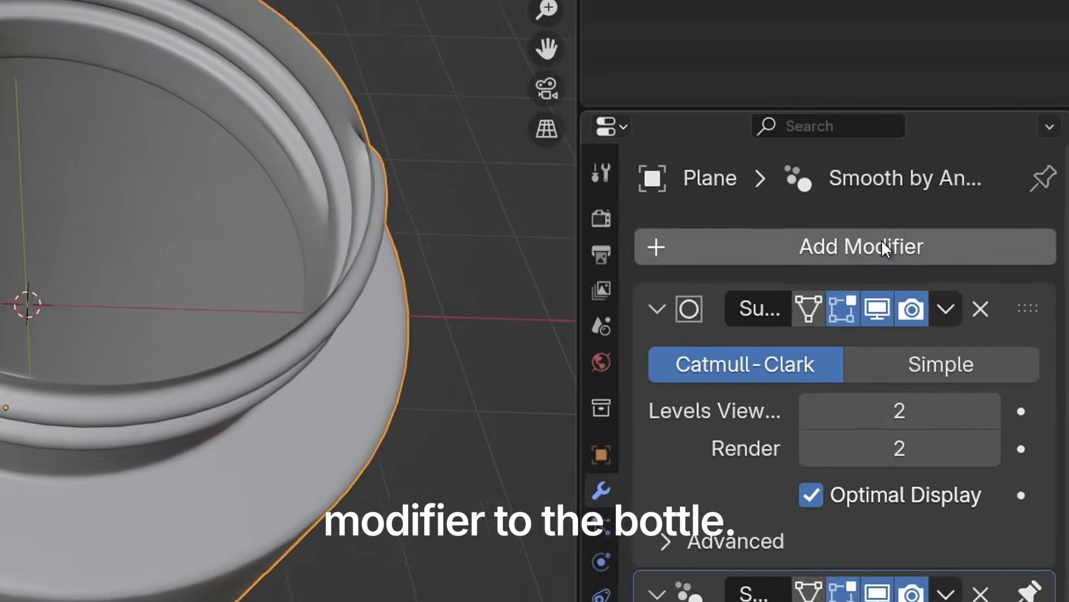
{"action": "left_click", "coordinate": [958, 291]}
{"action": "type", "text": "solid"}
{"action": "key", "text": "Return"}
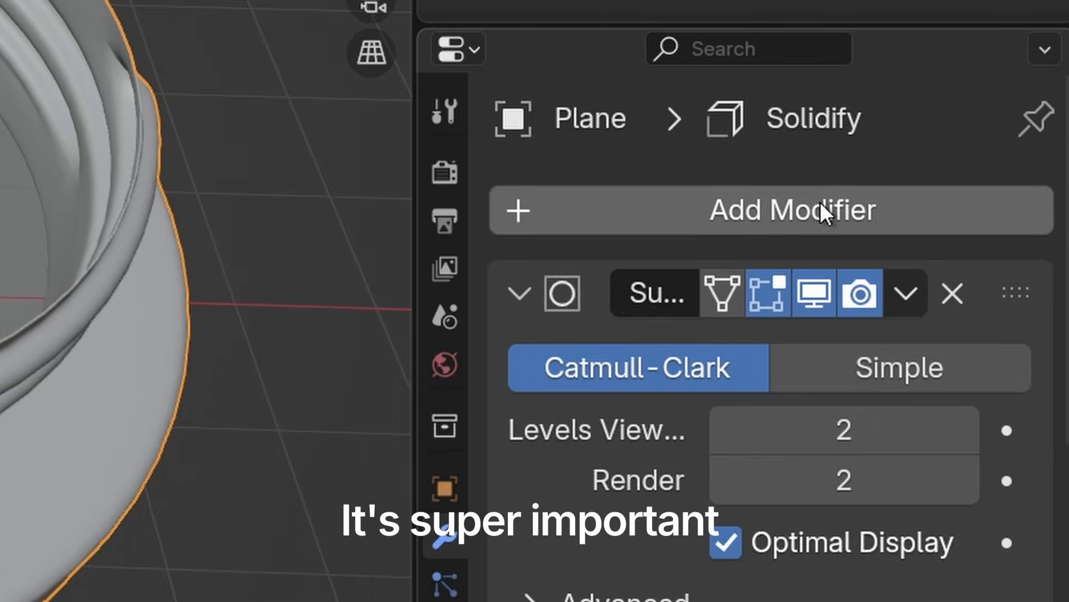
{"action": "scroll", "coordinate": [997, 469], "scroll_direction": "down", "scroll_amount": 3}
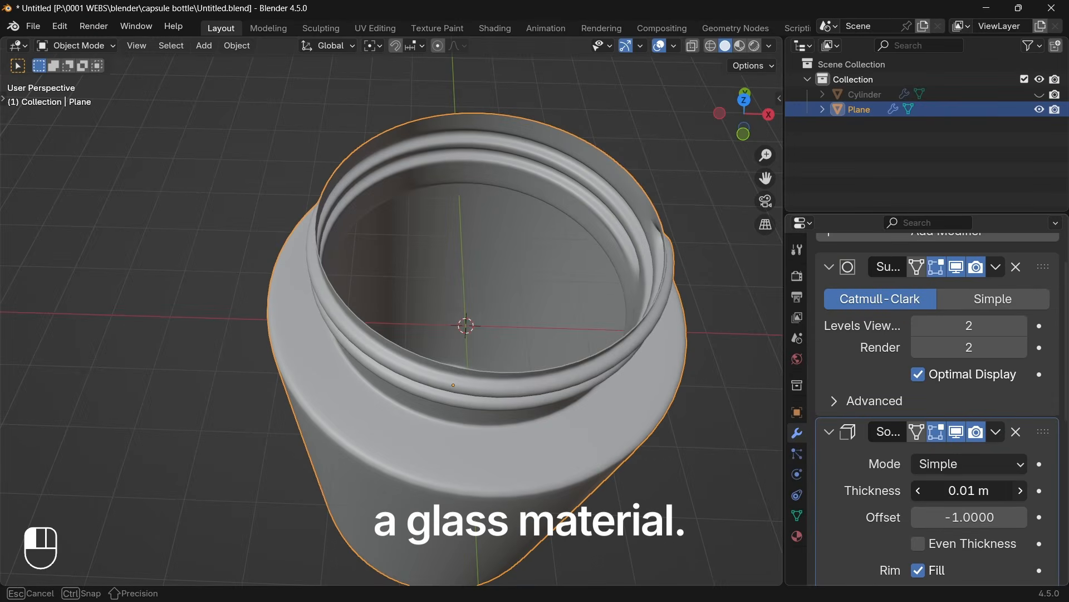
- Set the bottle's Solidify thickness to about -0.12 m and apply the modifier
{"action": "left_click", "coordinate": [1020, 490]}
{"action": "left_click", "coordinate": [1019, 490]}
{"action": "left_click", "coordinate": [922, 494]}
{"action": "left_click", "coordinate": [922, 494]}
{"action": "left_click", "coordinate": [921, 494]}
{"action": "left_click", "coordinate": [922, 494]}
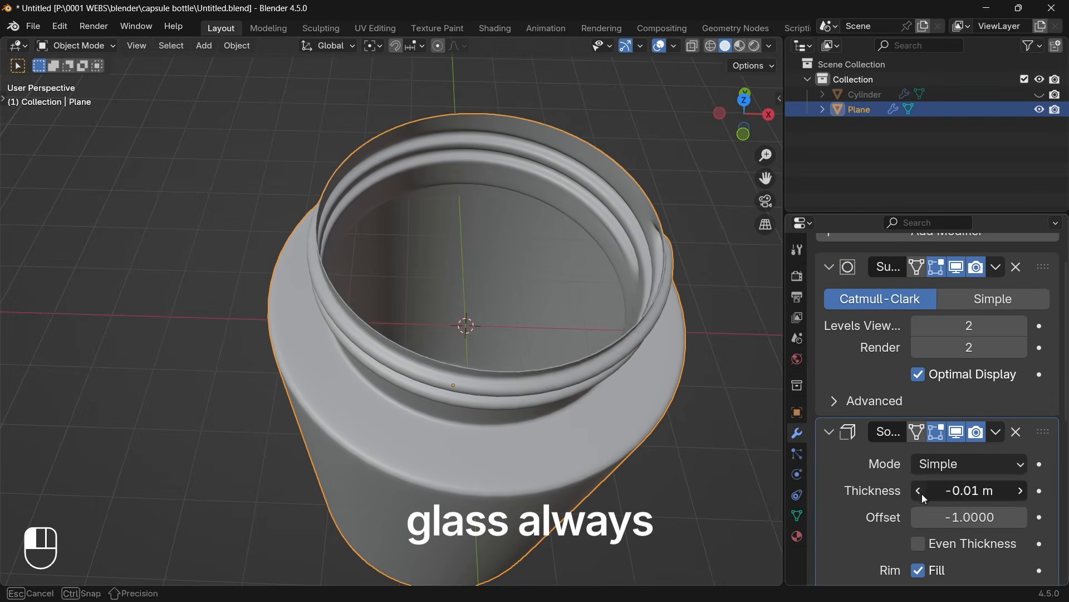
{"action": "double_click", "coordinate": [922, 494]}
{"action": "left_click", "coordinate": [922, 494]}
{"action": "double_click", "coordinate": [921, 494]}
{"action": "left_click", "coordinate": [922, 494]}
{"action": "double_click", "coordinate": [922, 494]}
{"action": "double_click", "coordinate": [922, 494]}
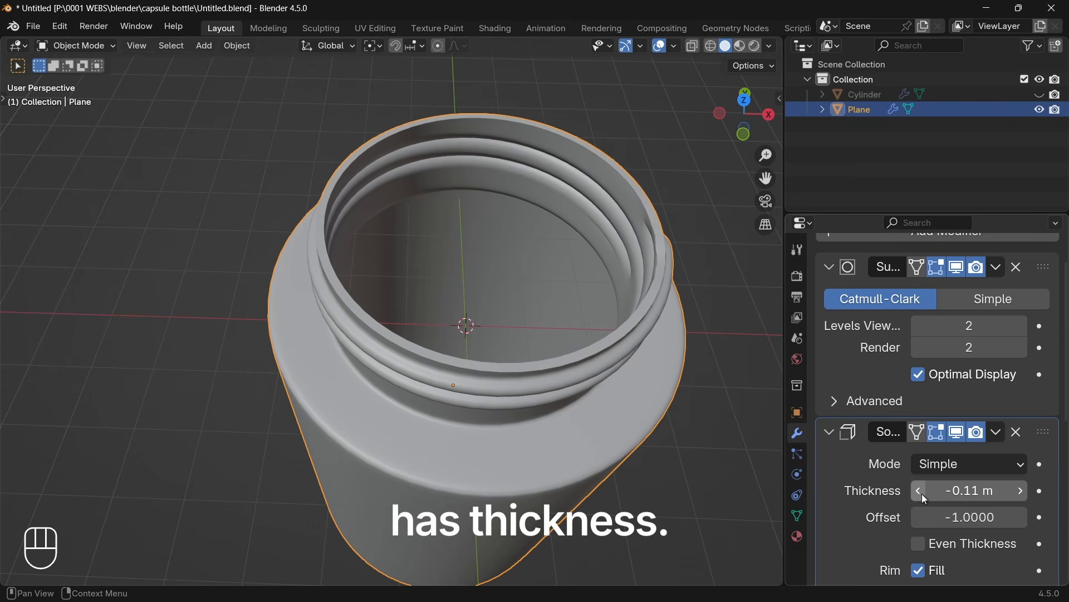
{"action": "triple_click", "coordinate": [921, 494]}
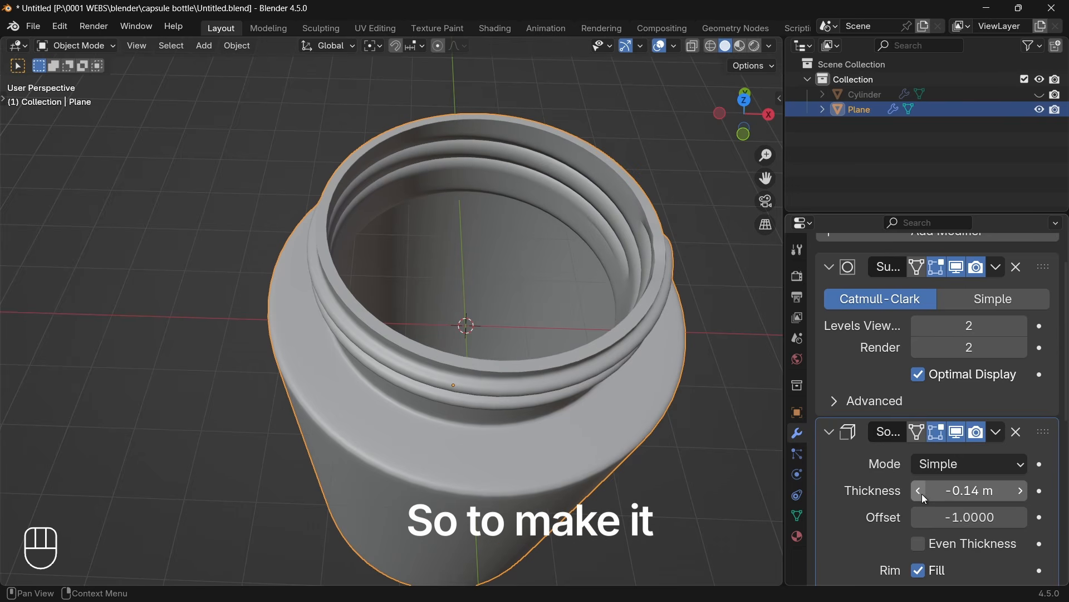
{"action": "left_click", "coordinate": [1024, 491]}
{"action": "left_click", "coordinate": [1024, 490]}
{"action": "middle_click_drag", "start_coordinate": [518, 446], "coordinate": [886, 438]}
{"action": "left_click", "coordinate": [997, 433]}
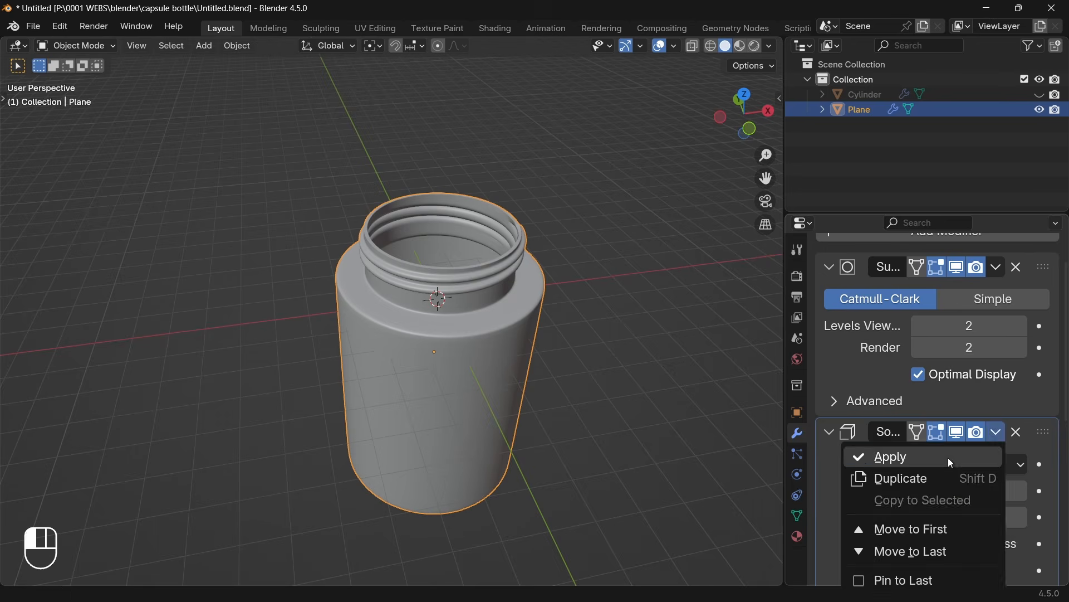
{"action": "left_click", "coordinate": [887, 455]}
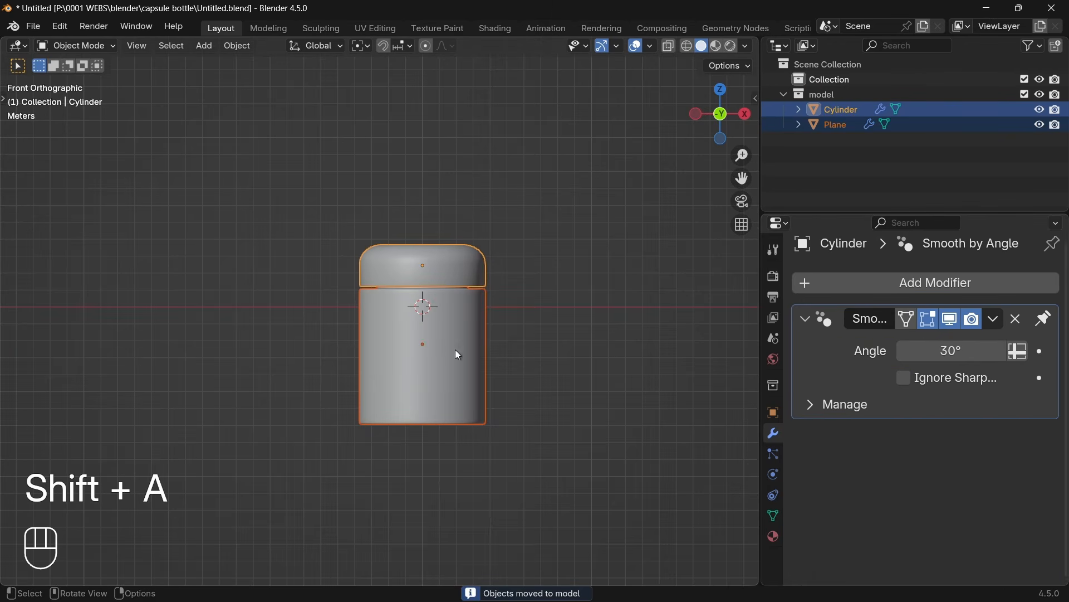
- Move the bottle and cap straight up along Z until the bottle's base rests on the ground line
{"action": "key", "text": "g"}
{"action": "key", "text": "z"}
{"action": "left_click", "coordinate": [475, 231], "text": "ctrl"}
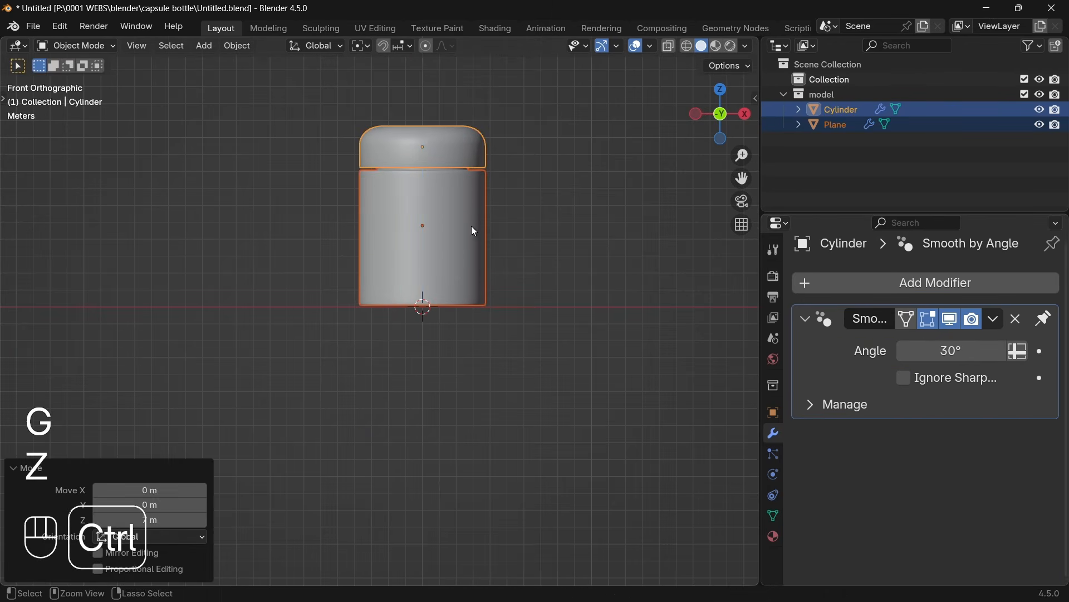
- Parent the cap to the bottle with Object (Keep Transform)
{"action": "left_click", "coordinate": [443, 235], "text": "shift"}
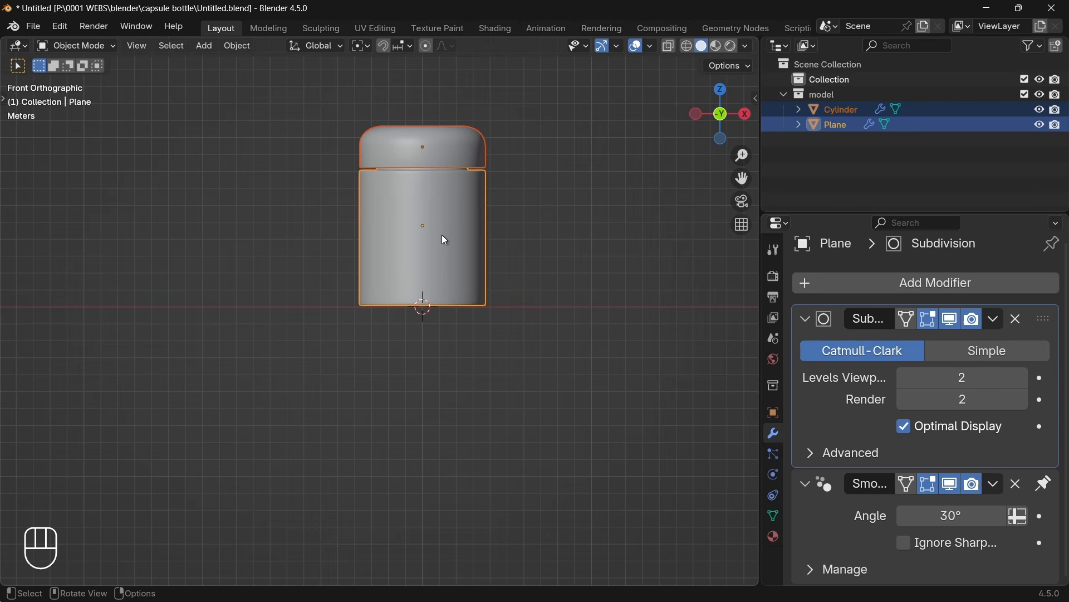
{"action": "key", "text": "ctrl+p"}
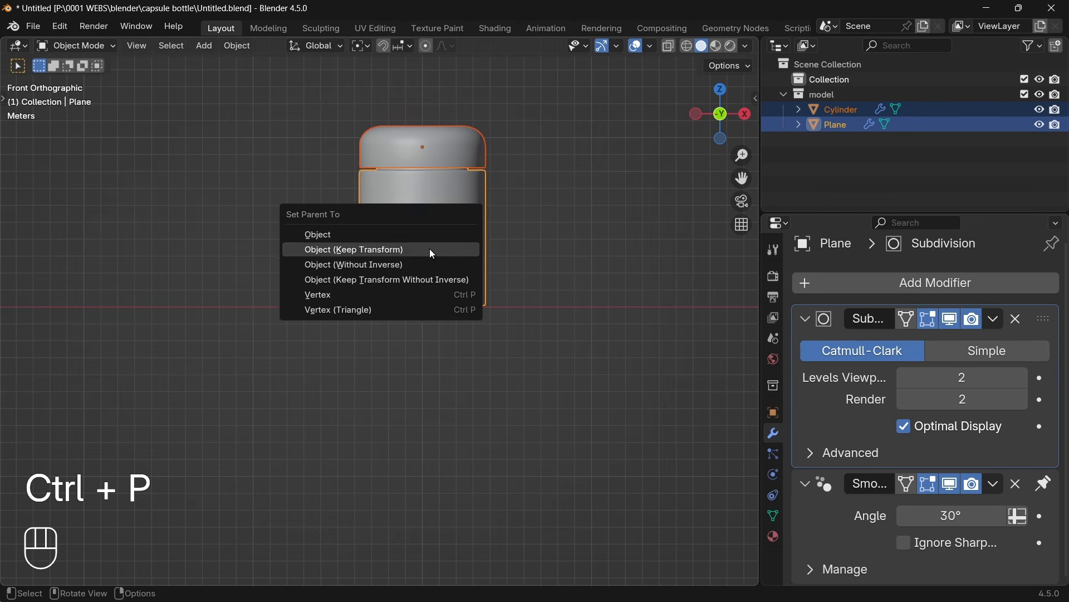
{"action": "left_click", "coordinate": [433, 254]}
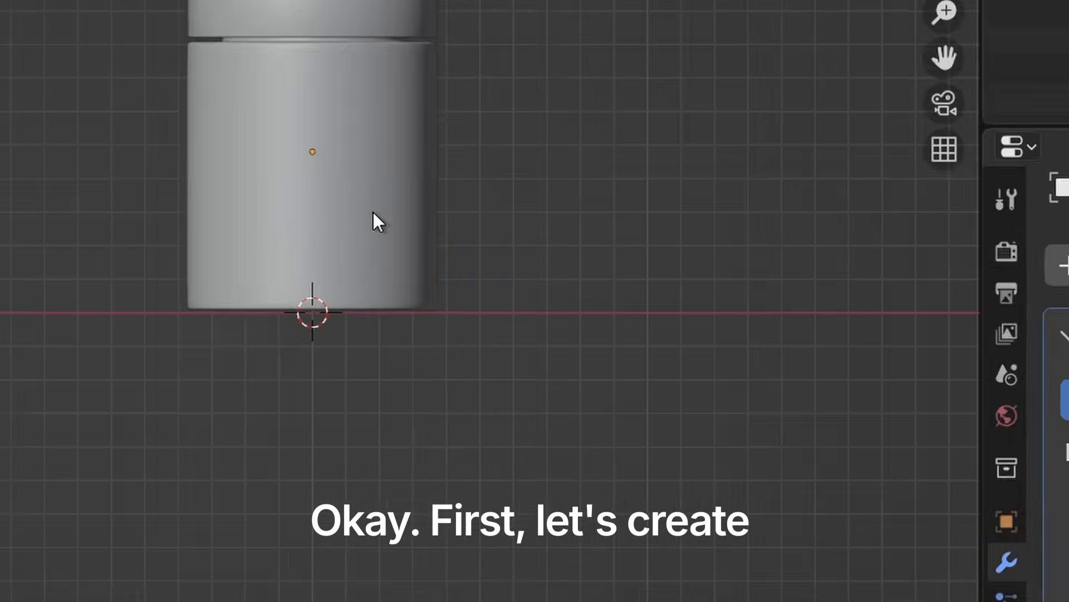
- Add a plane beneath the bottle as the floor and scale it by 20
{"action": "key", "text": "shift+a"}
{"action": "mouse_move", "coordinate": [456, 254]}
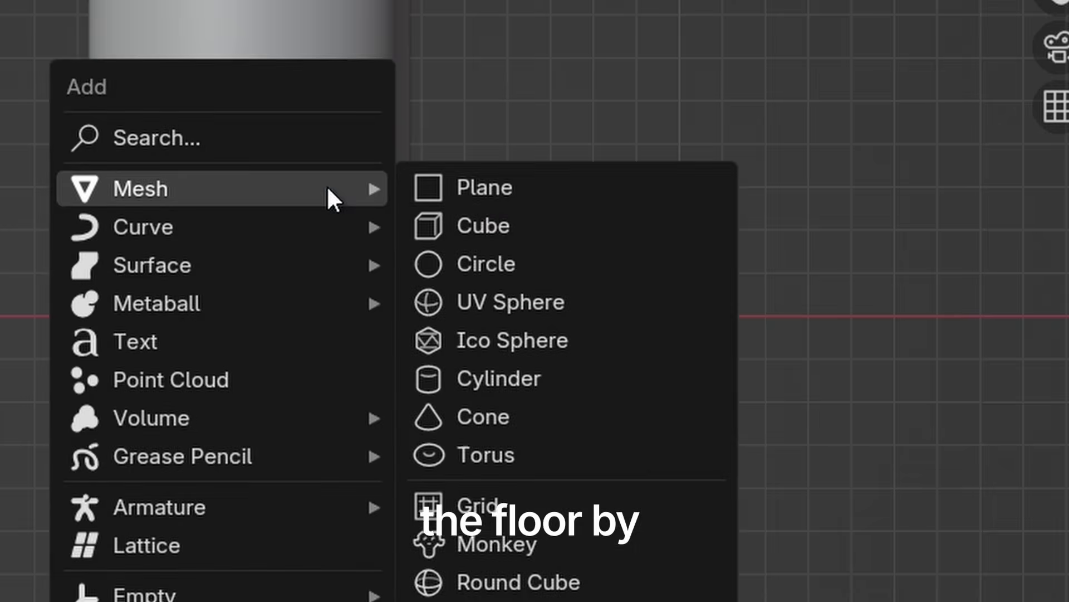
{"action": "left_click", "coordinate": [483, 195]}
{"action": "key", "text": "s"}
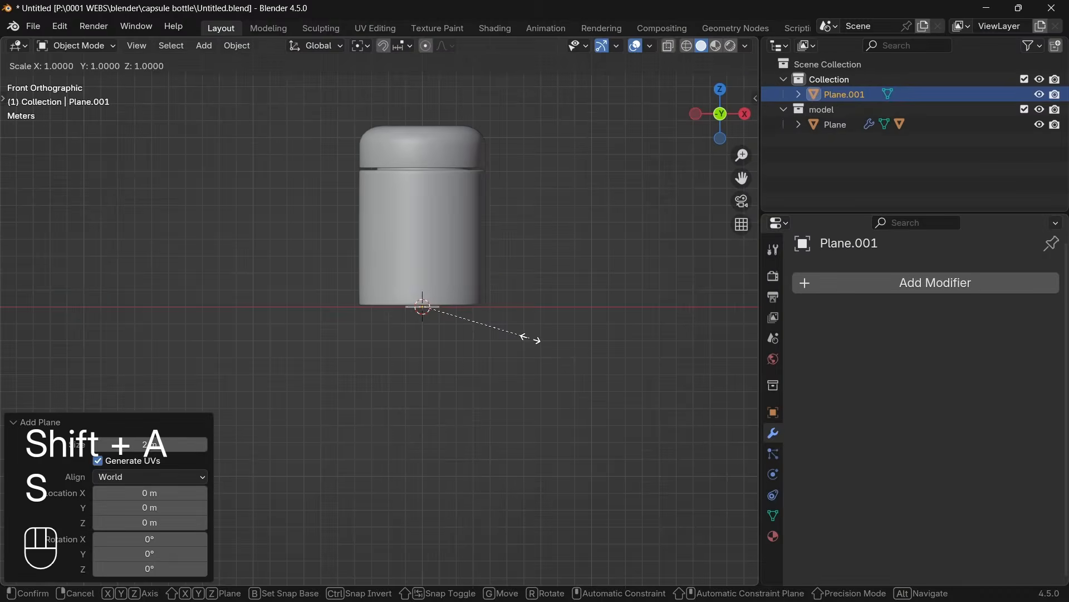
{"action": "key", "text": "KP_2"}
{"action": "key", "text": "KP_0"}
{"action": "key", "text": "KP_Enter"}
{"action": "scroll", "coordinate": [528, 338], "scroll_direction": "down", "scroll_amount": 4}
{"action": "middle_click_drag", "start_coordinate": [525, 338], "coordinate": [484, 370]}
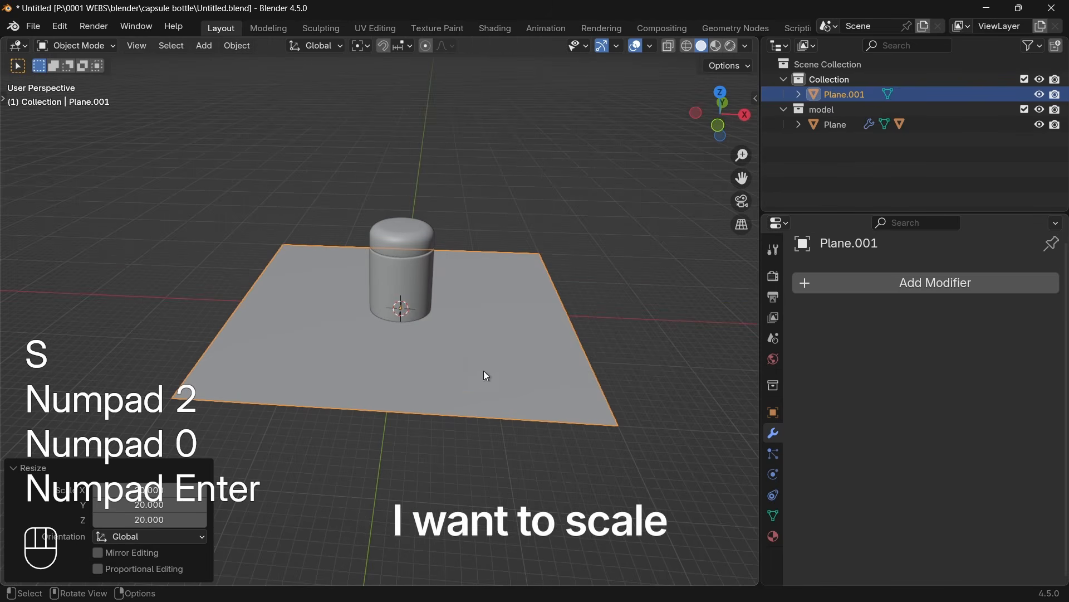
- Display the bottle's transform values and dimensions, and select the floor, bottle and cap together
{"action": "left_click", "coordinate": [404, 305]}
{"action": "key", "text": "n"}
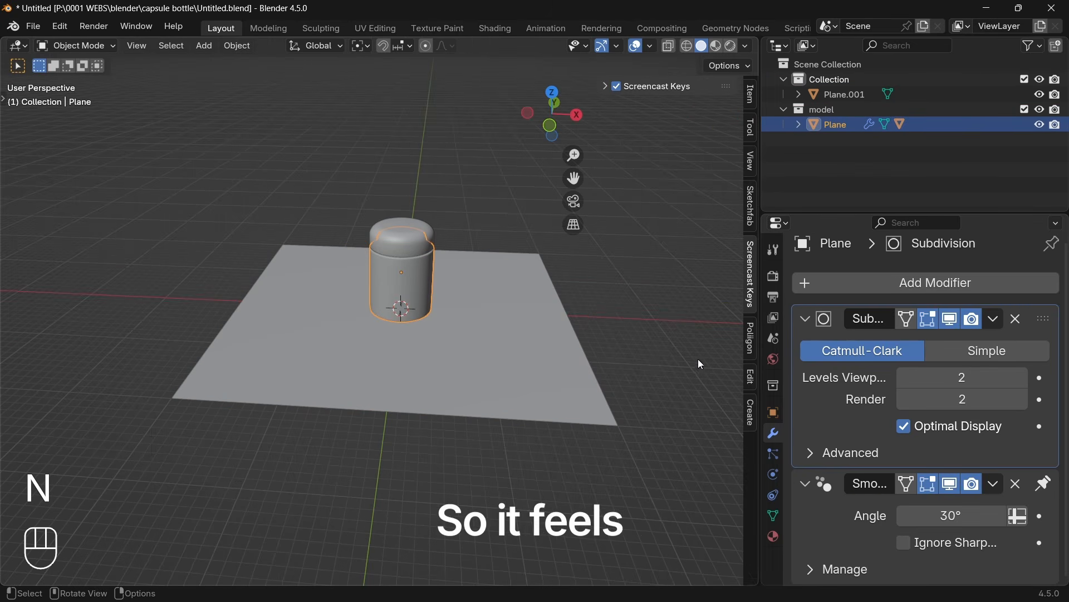
{"action": "left_click", "coordinate": [745, 104]}
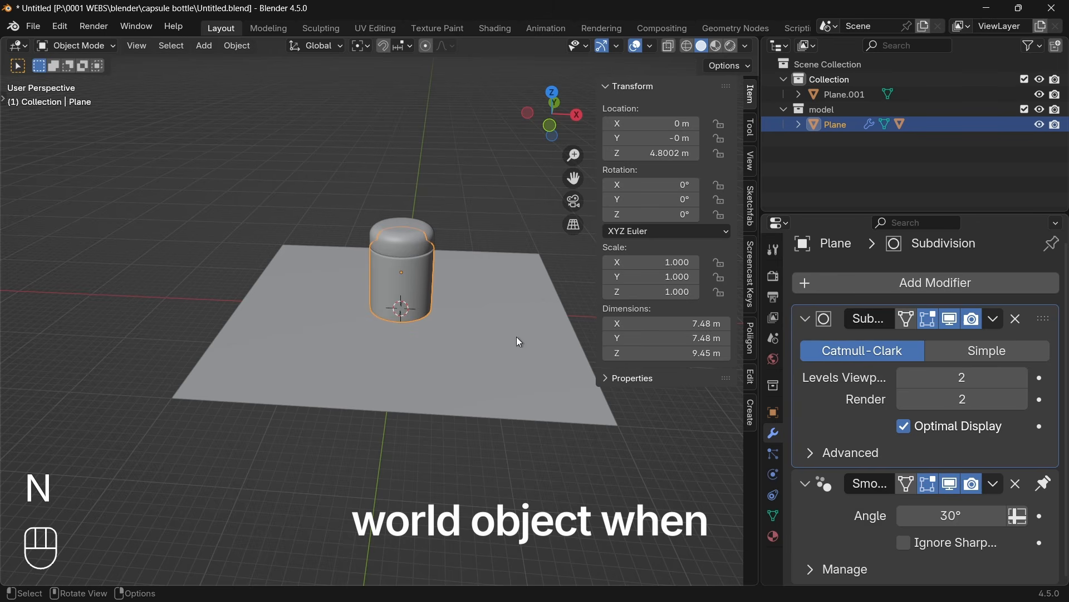
{"action": "left_click_drag", "start_coordinate": [537, 470], "coordinate": [290, 245]}
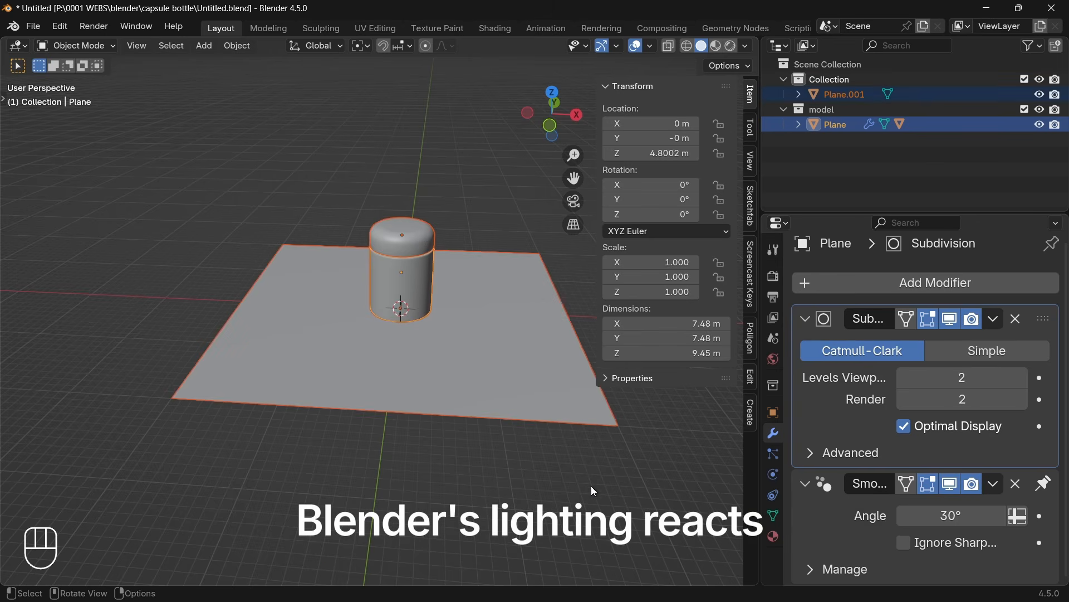
- Try scaling the floor, bottle and cap together by about 0.297, check from below and undo the scaling
{"action": "key", "text": "s"}
{"action": "left_click", "coordinate": [439, 356]}
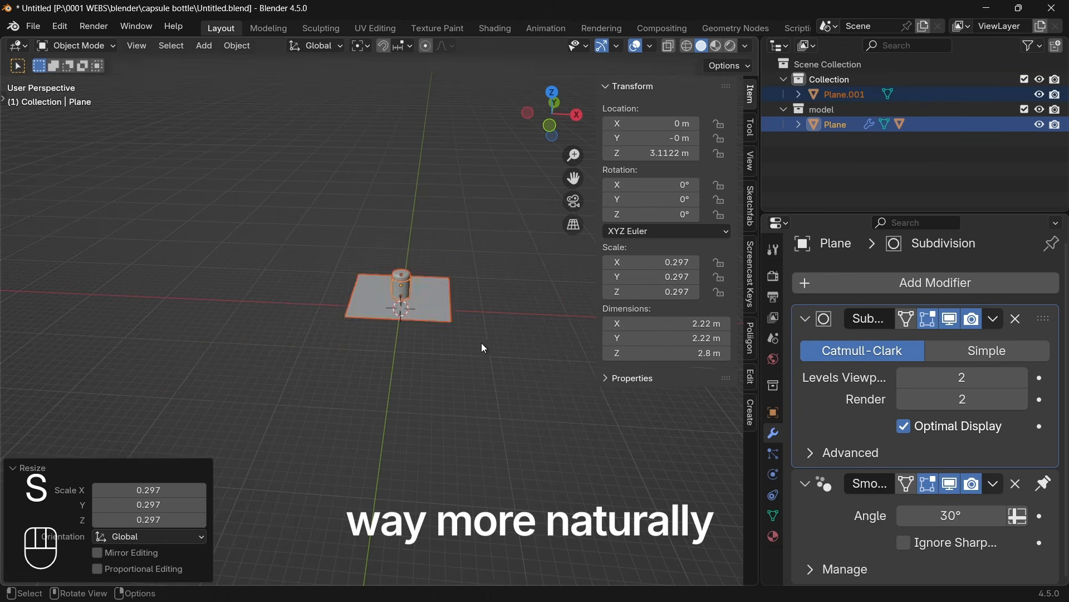
{"action": "middle_click_drag", "start_coordinate": [481, 342], "coordinate": [489, 219]}
{"action": "key", "text": "ctrl+z"}
- Set the transform pivot point to 3D Cursor and the scene's length unit to Centimeters
{"action": "left_click", "coordinate": [363, 46]}
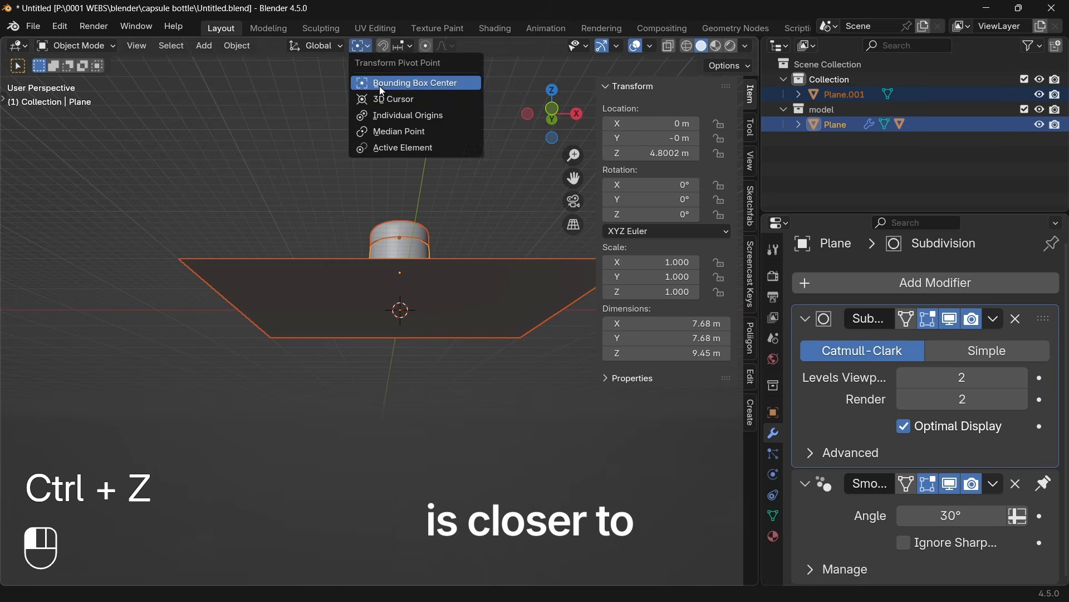
{"action": "left_click", "coordinate": [384, 98]}
{"action": "left_click", "coordinate": [773, 358]}
{"action": "left_click", "coordinate": [774, 338]}
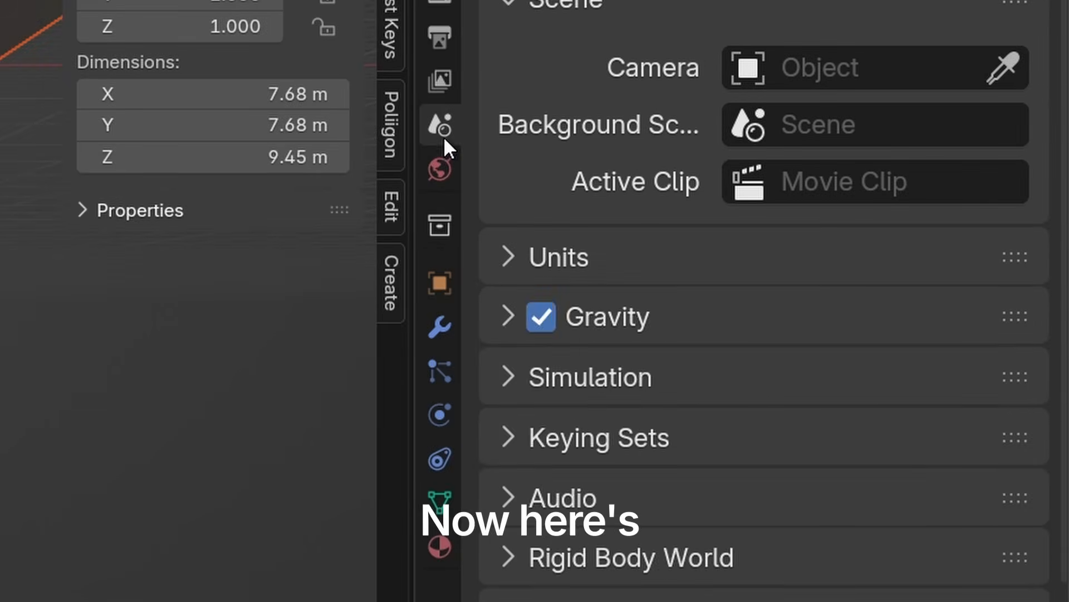
{"action": "left_click", "coordinate": [520, 276]}
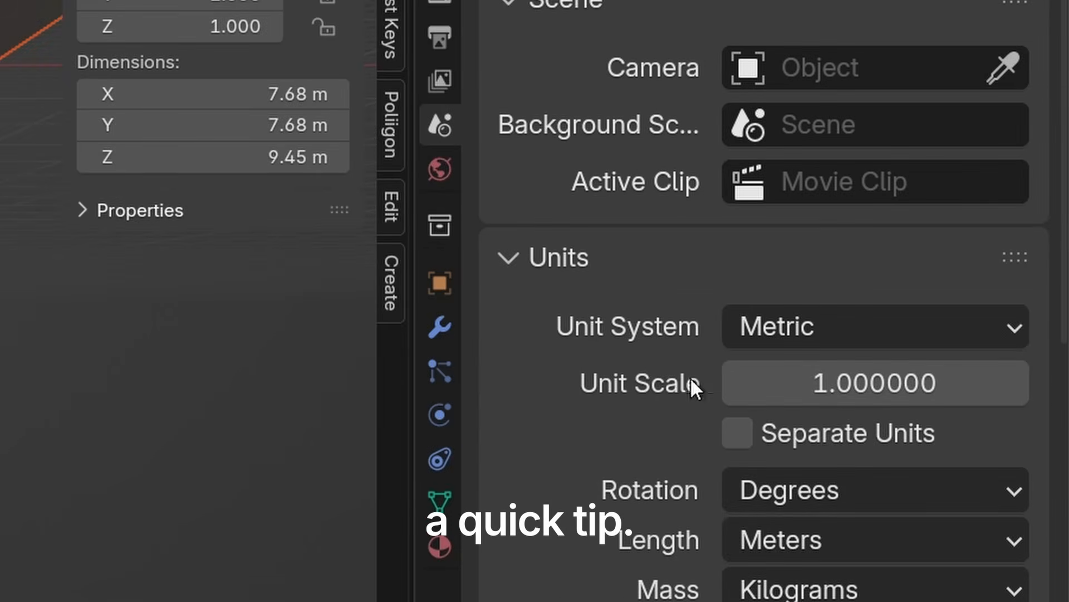
{"action": "left_click", "coordinate": [797, 535]}
{"action": "left_click", "coordinate": [808, 401]}
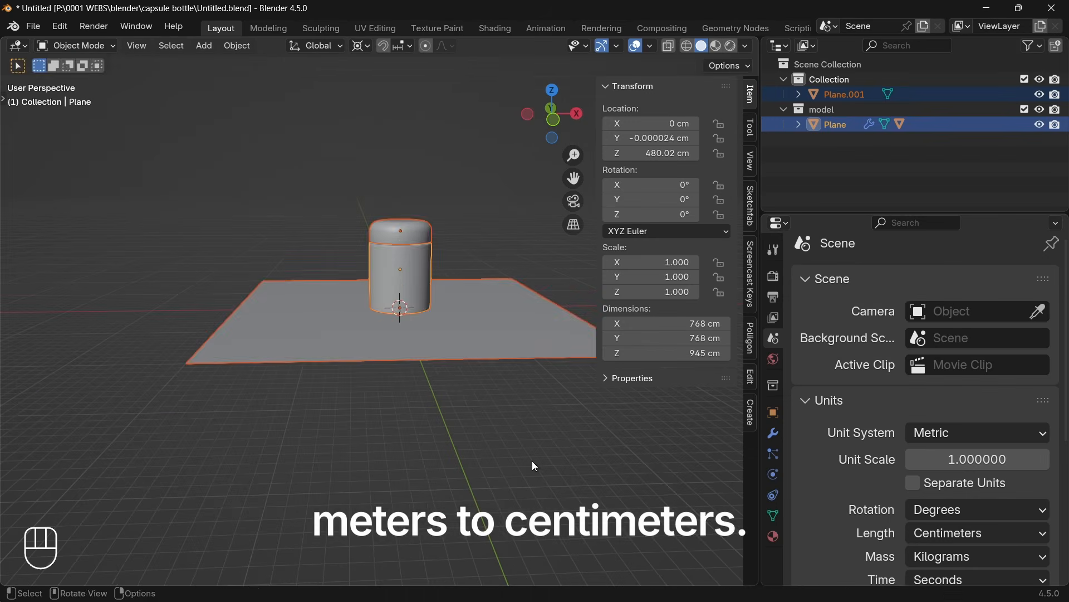
- Scale the floor, bottle and cap down around the 3D cursor until the bottle is about 9.23 cm wide and 11.6 cm high
{"action": "key", "text": "s"}
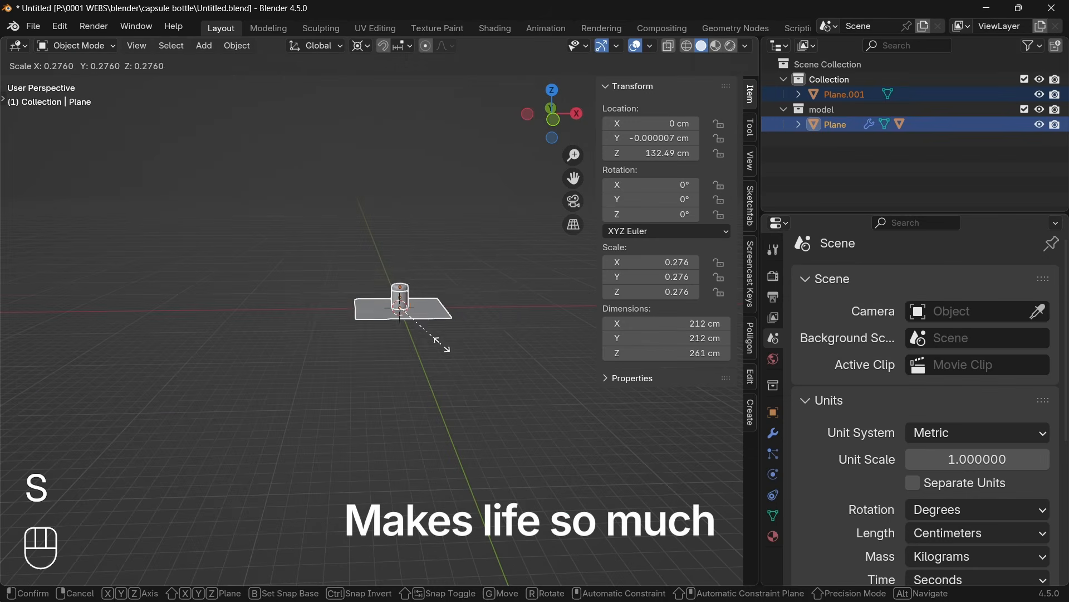
{"action": "left_click", "coordinate": [438, 335]}
{"action": "key", "text": "s"}
{"action": "left_click", "coordinate": [454, 352]}
{"action": "scroll", "coordinate": [508, 374], "scroll_direction": "up", "scroll_amount": 4}
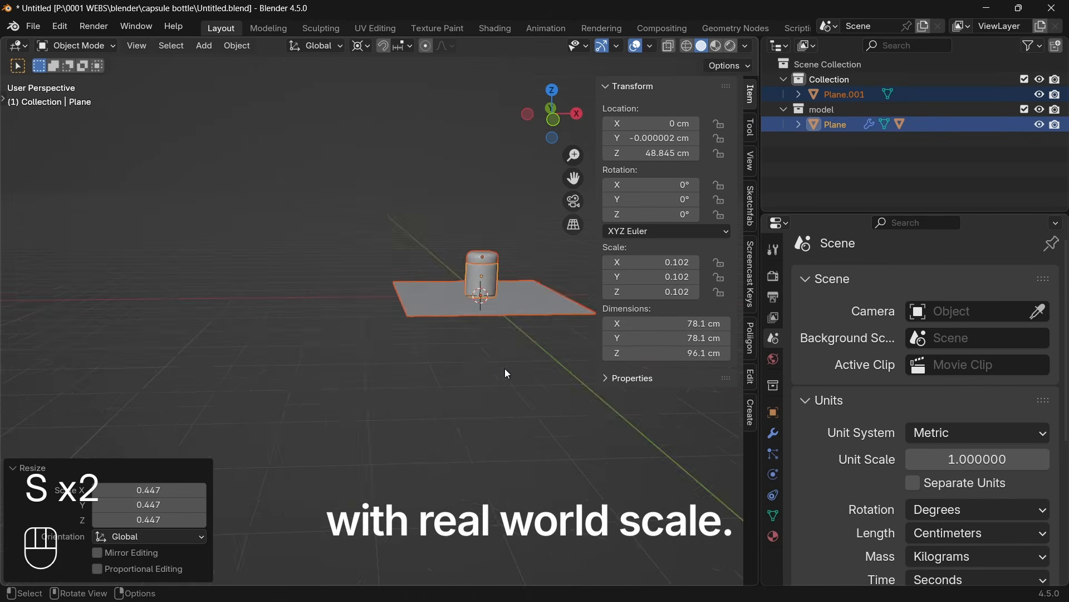
{"action": "key", "text": "s"}
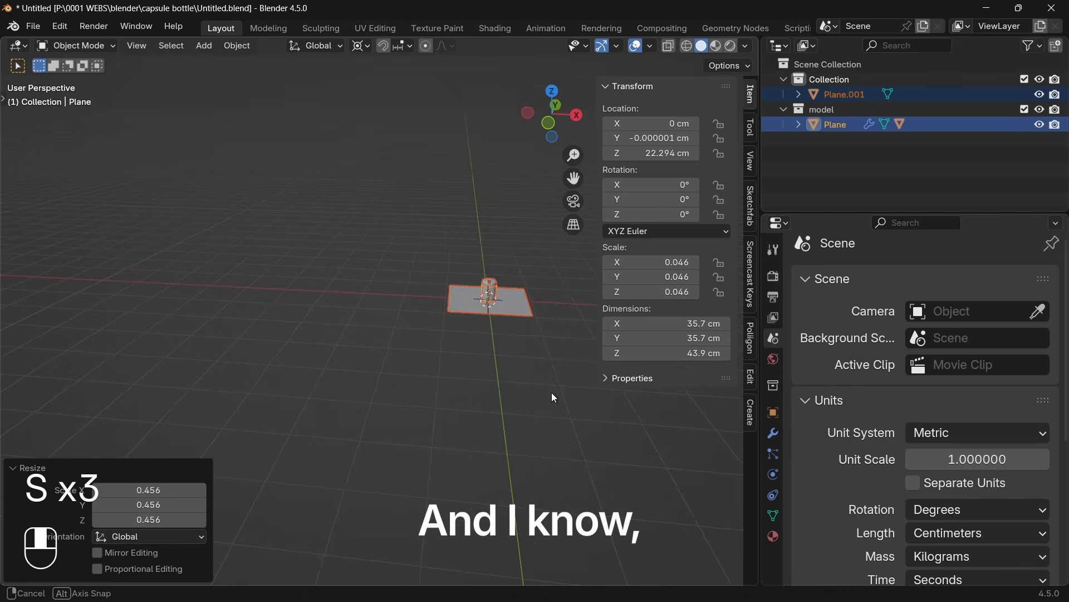
{"action": "left_click", "coordinate": [554, 397]}
{"action": "key", "text": "s"}
{"action": "left_click", "coordinate": [533, 359]}
{"action": "left_click", "coordinate": [517, 327]}
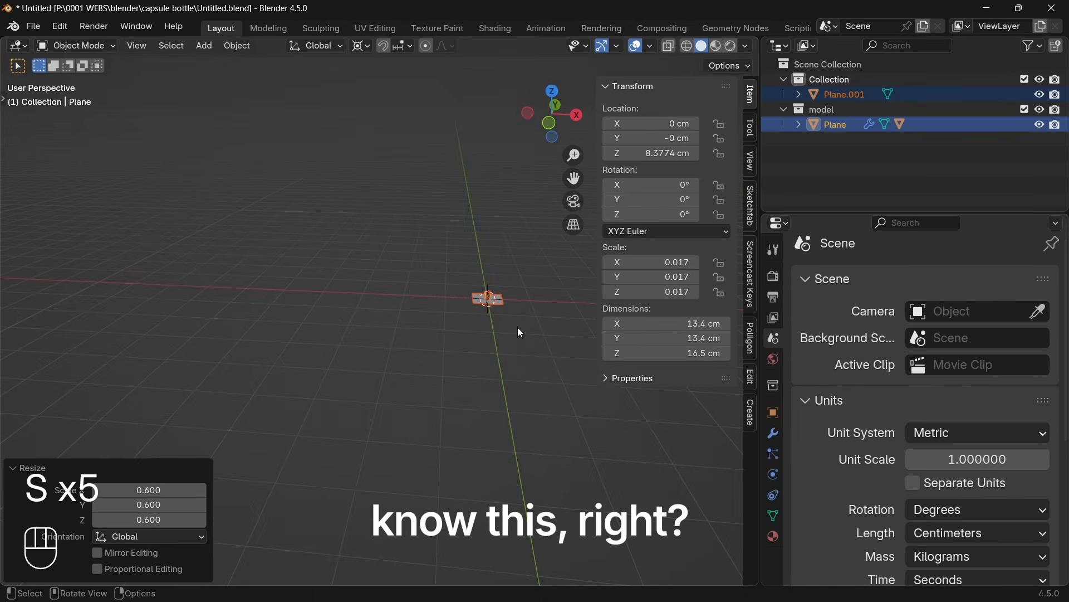
{"action": "key", "text": "KP_Decimal"}
{"action": "key", "text": "s"}
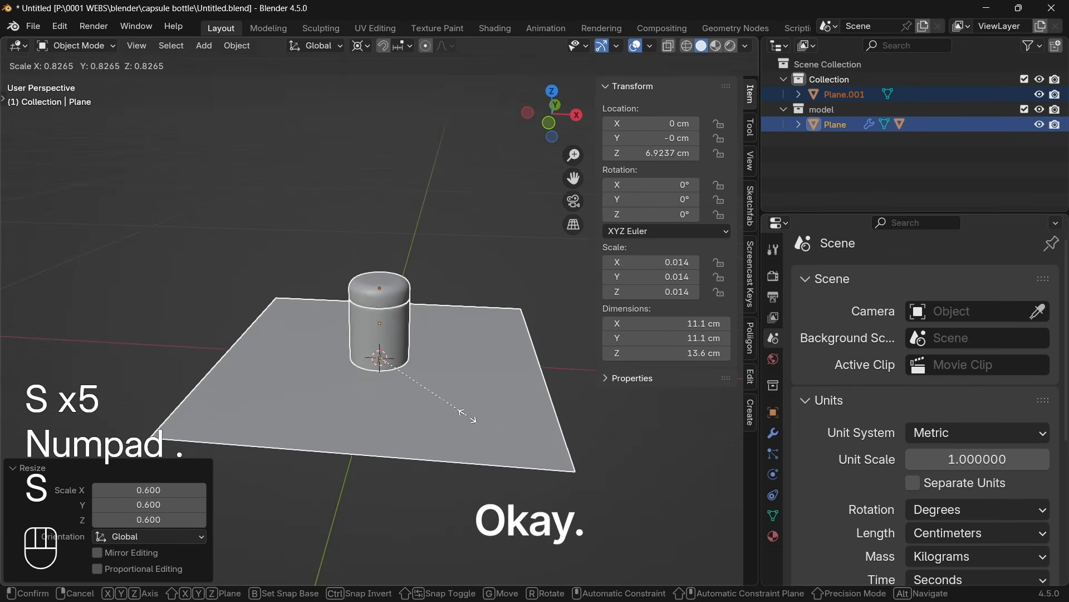
{"action": "left_click", "coordinate": [455, 406]}
- Apply all transforms to the scaled objects and set their origins to geometry
{"action": "key", "text": "q"}
{"action": "left_click", "coordinate": [424, 422]}
{"action": "key", "text": "q"}
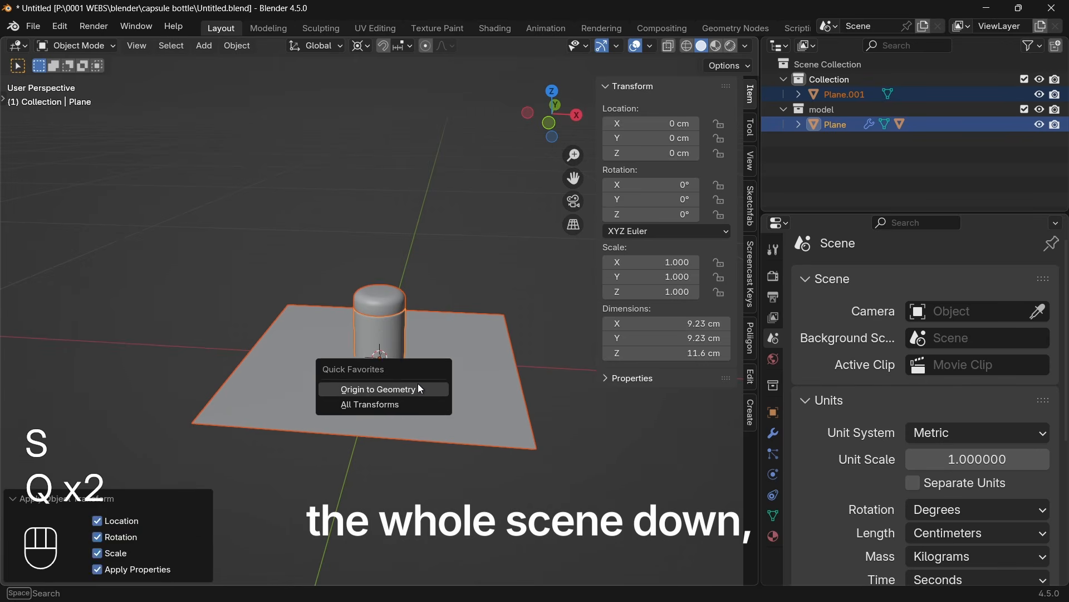
{"action": "left_click", "coordinate": [417, 385]}
- Select only the floor plane and scale it by 5
{"action": "left_click", "coordinate": [419, 396]}
{"action": "key", "text": "s"}
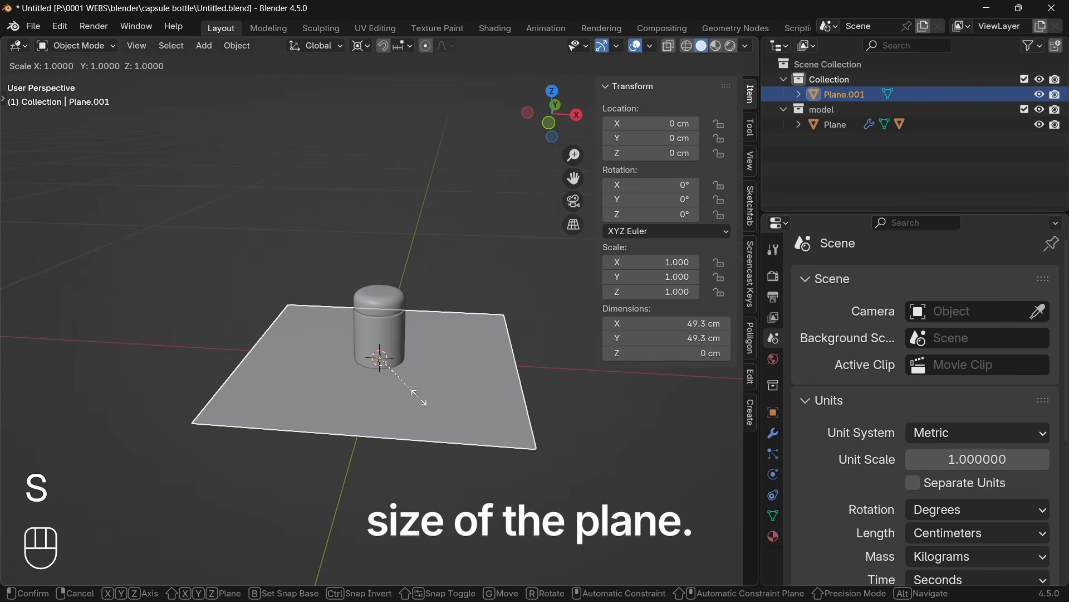
{"action": "key", "text": "KP_5"}
{"action": "key", "text": "KP_Enter"}
- Extrude the floor's edge behind the bottle straight up along Z into a backdrop wall about 119 cm high
{"action": "key", "text": "alt+z"}
{"action": "key", "text": "alt+z"}
{"action": "key", "text": "KP_1"}
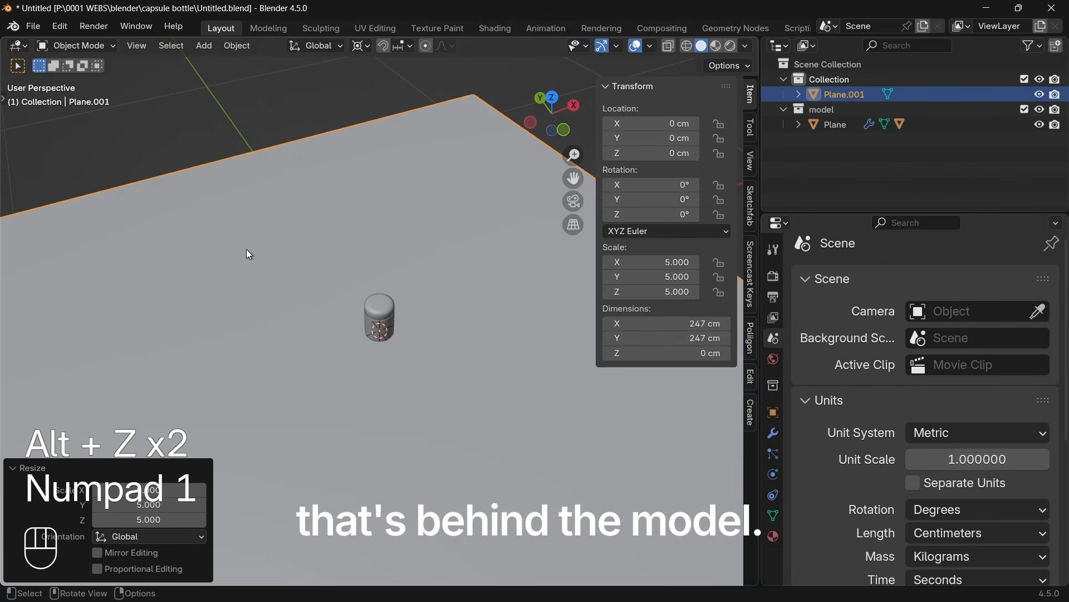
{"action": "key", "text": "Tab"}
{"action": "key", "text": "e"}
{"action": "key", "text": "z"}
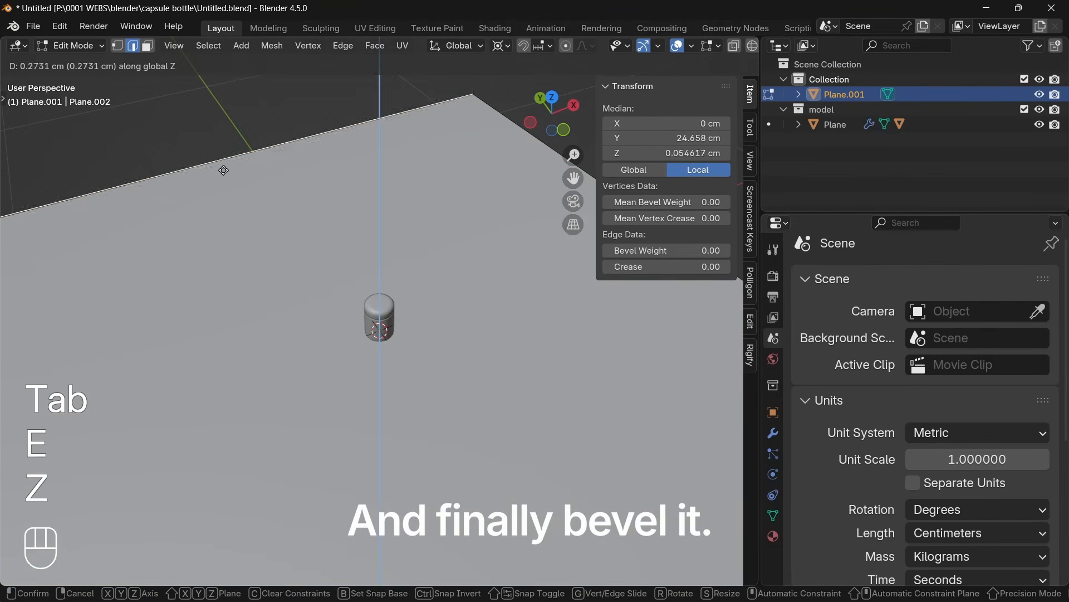
{"action": "left_click", "coordinate": [213, 170]}
- Bevel the corner between floor and wall into a wide, smooth curve and apply Shade Auto Smooth to the backdrop
{"action": "key", "text": "ctrl+b"}
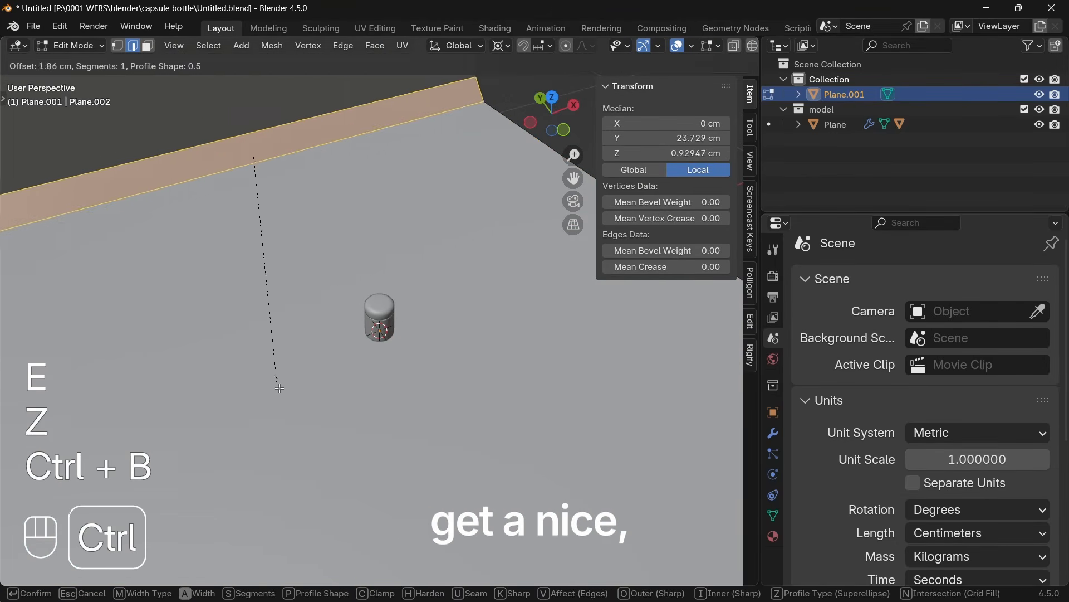
{"action": "left_click", "coordinate": [393, 437]}
{"action": "key", "text": "Tab"}
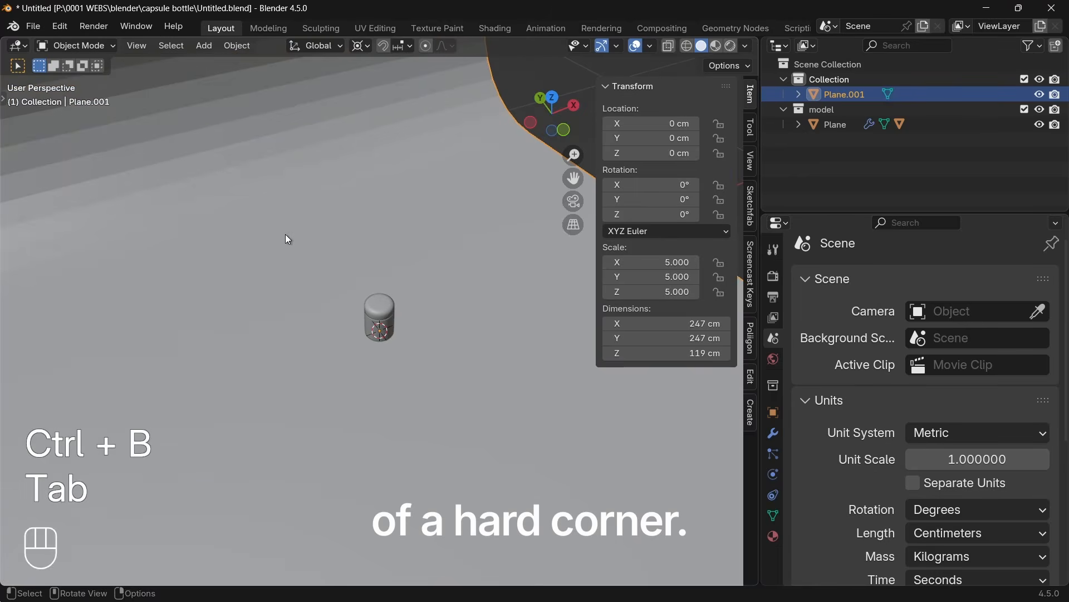
{"action": "right_click", "coordinate": [285, 234]}
{"action": "left_click", "coordinate": [286, 234]}
{"action": "scroll", "coordinate": [423, 446], "scroll_direction": "down", "scroll_amount": 3}
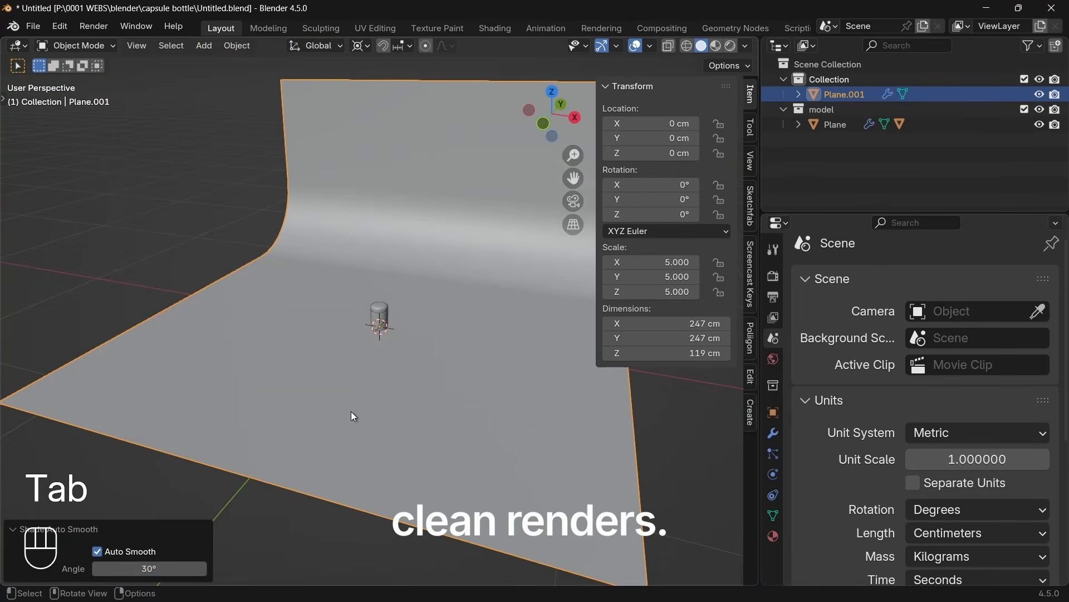
- Add a camera and align it to a front view looking slightly down at the bottle on the backdrop
{"action": "key", "text": "KP_1"}
{"action": "middle_click_drag", "start_coordinate": [449, 397], "coordinate": [442, 403]}
{"action": "key", "text": "shift+a"}
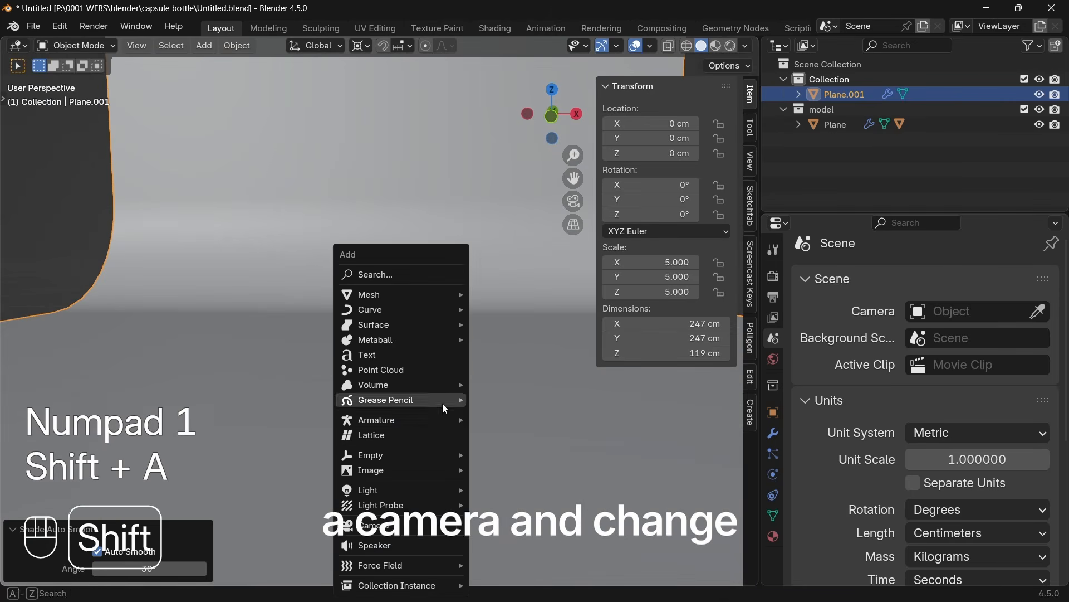
{"action": "left_click", "coordinate": [405, 532]}
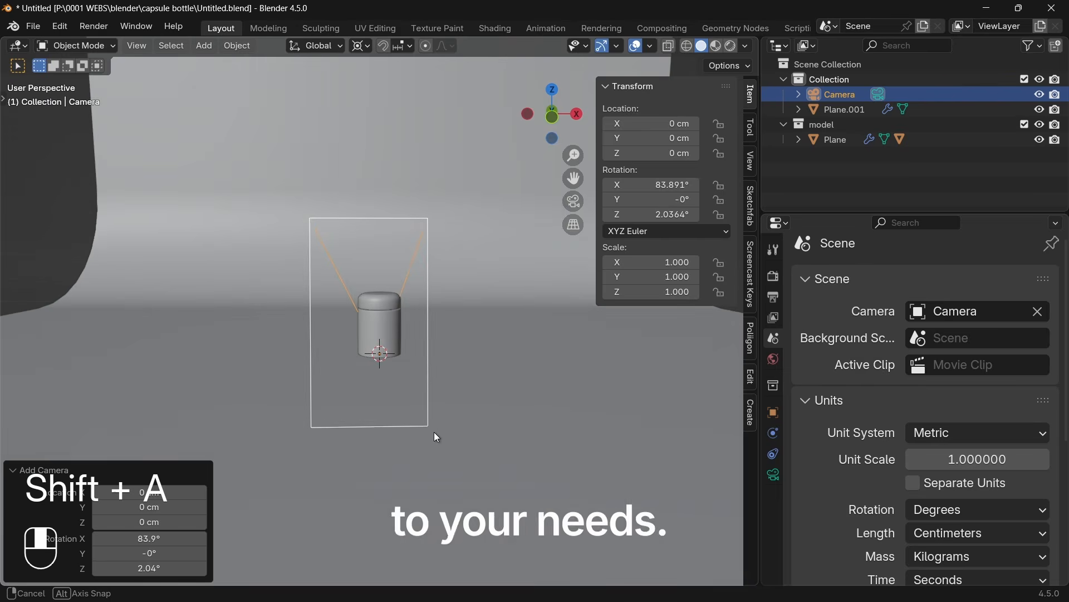
{"action": "key", "text": "KP_1"}
{"action": "middle_click_drag", "start_coordinate": [433, 432], "coordinate": [437, 443]}
{"action": "key", "text": "ctrl+alt+KP_0"}
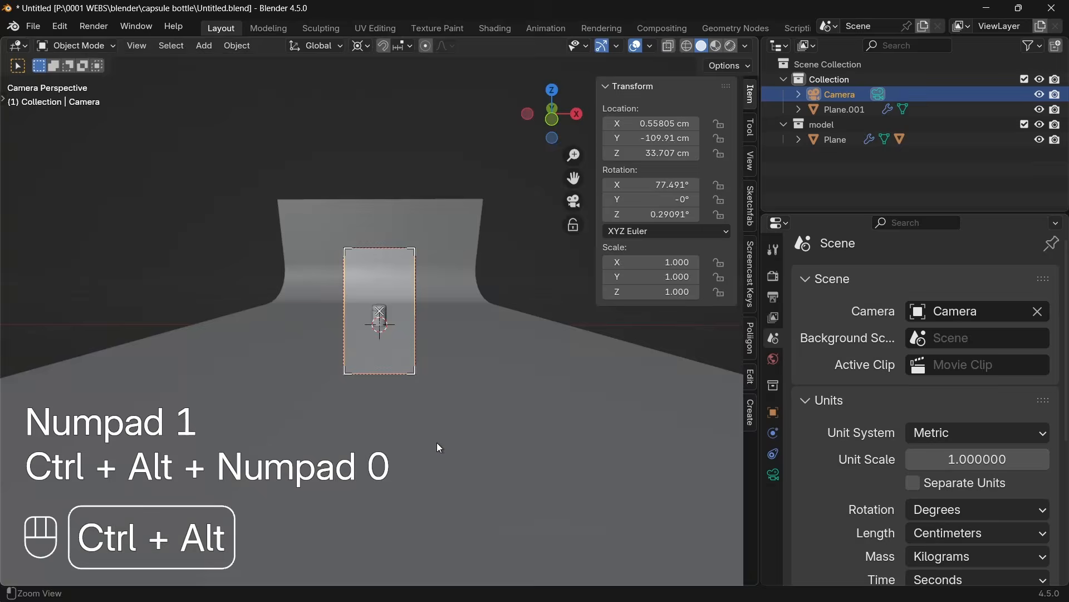
- Set the camera's focal length to 85 mm and save the file
{"action": "left_click", "coordinate": [774, 474]}
{"action": "type", "text": "85"}
{"action": "key", "text": "Return"}
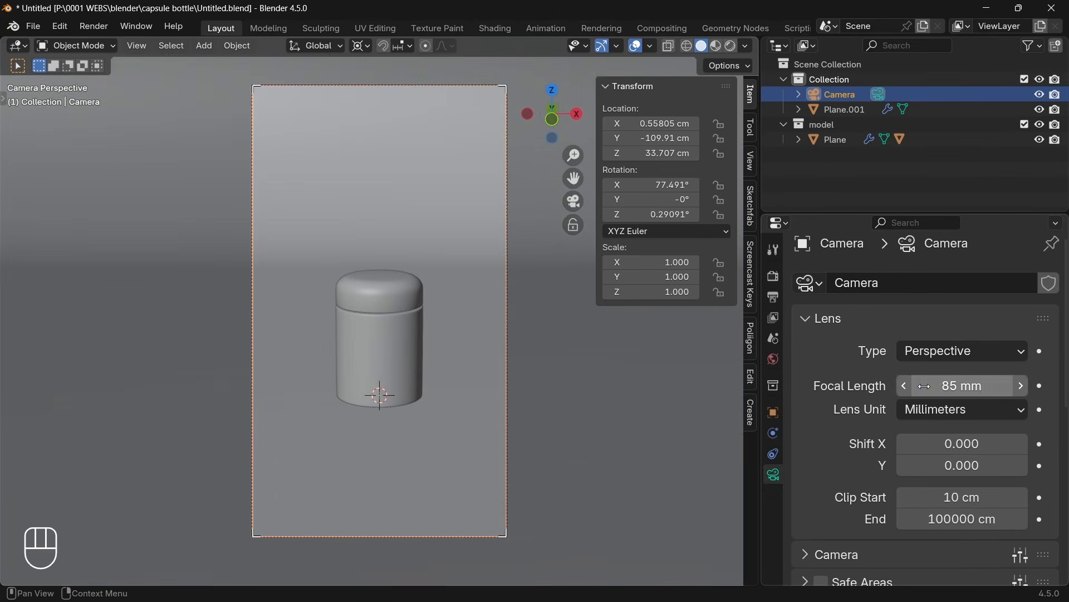
{"action": "key", "text": "ctrl+s"}
- Split the 3D viewport into two areas, turn one into a wide Shader Editor, and hide the 3D view's sidebar
{"action": "left_click_drag", "start_coordinate": [759, 329], "coordinate": [799, 329]}
{"action": "left_click_drag", "start_coordinate": [3, 39], "coordinate": [53, 46]}
{"action": "left_click_drag", "start_coordinate": [248, 82], "coordinate": [255, 84]}
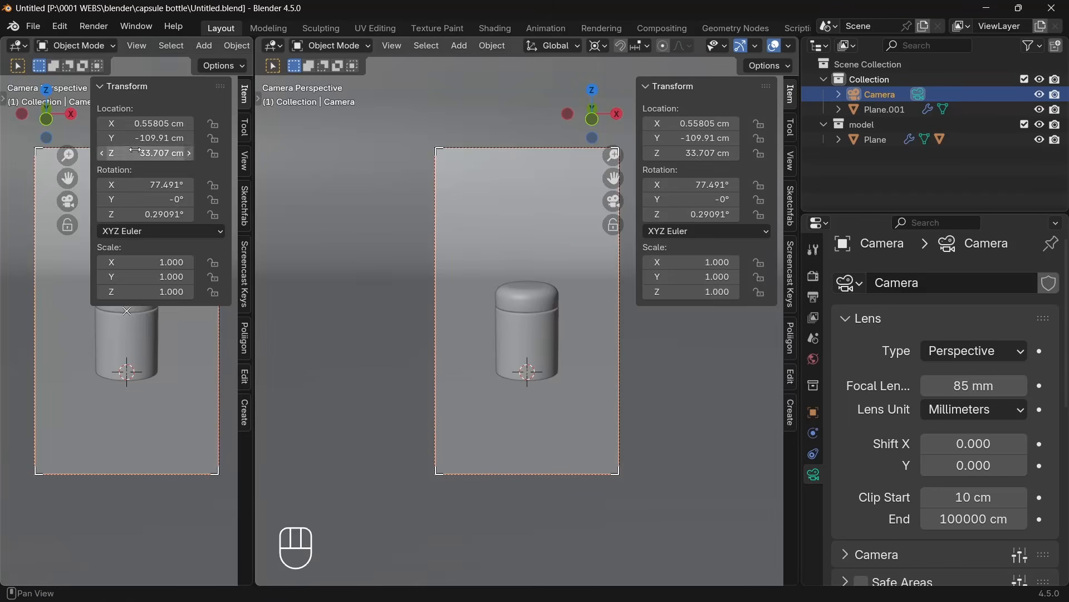
{"action": "key", "text": "n"}
{"action": "left_click", "coordinate": [17, 45]}
{"action": "left_click", "coordinate": [61, 171]}
{"action": "left_click_drag", "start_coordinate": [252, 277], "coordinate": [378, 309]}
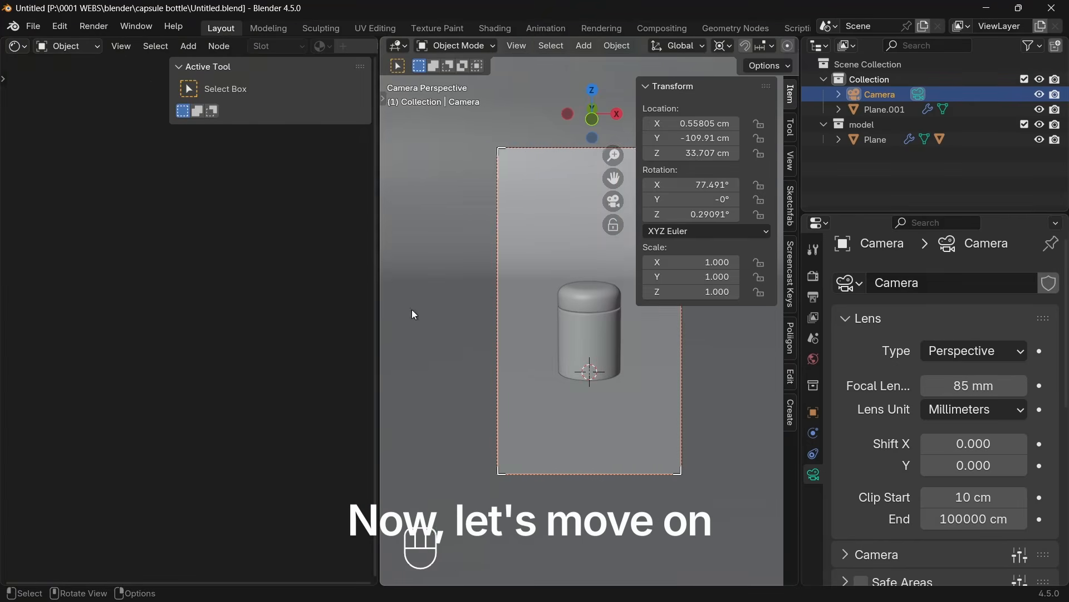
{"action": "key", "text": "n"}
- Create a material named glassbody on the bottle body and one named cap on the lid
{"action": "left_click", "coordinate": [559, 375]}
{"action": "scroll", "coordinate": [349, 52], "scroll_direction": "down", "scroll_amount": 4}
{"action": "left_click", "coordinate": [349, 46]}
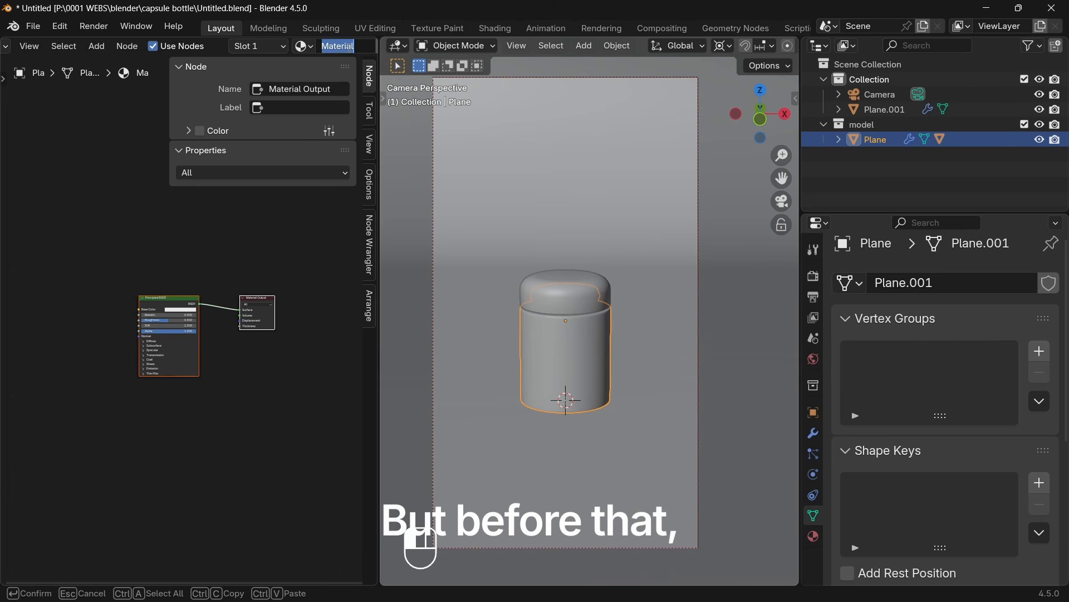
{"action": "left_click", "coordinate": [605, 298]}
{"action": "left_click", "coordinate": [337, 46]}
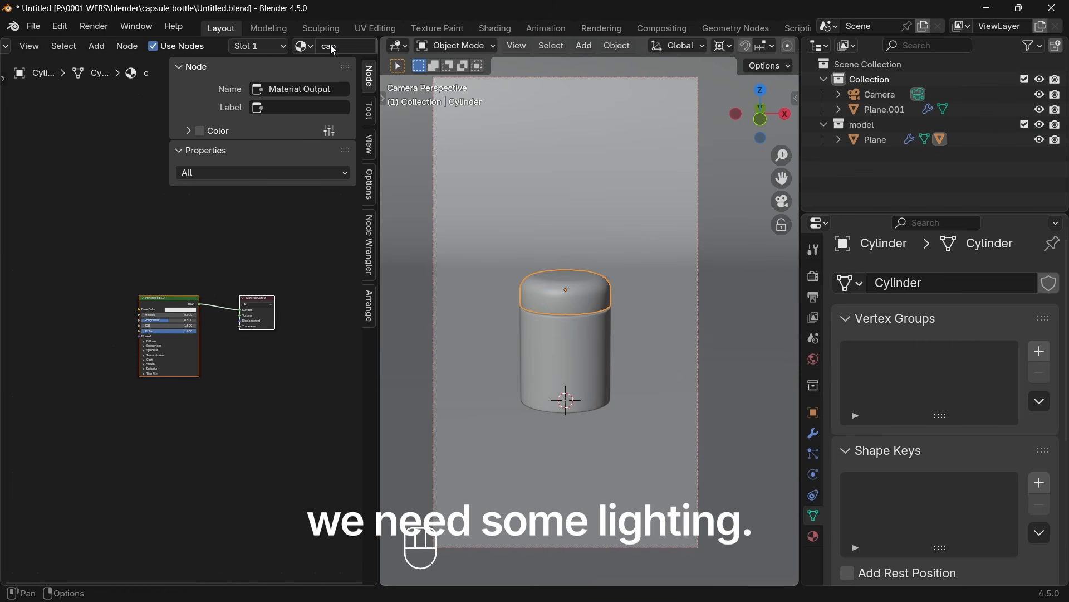
{"action": "left_click", "coordinate": [538, 344]}
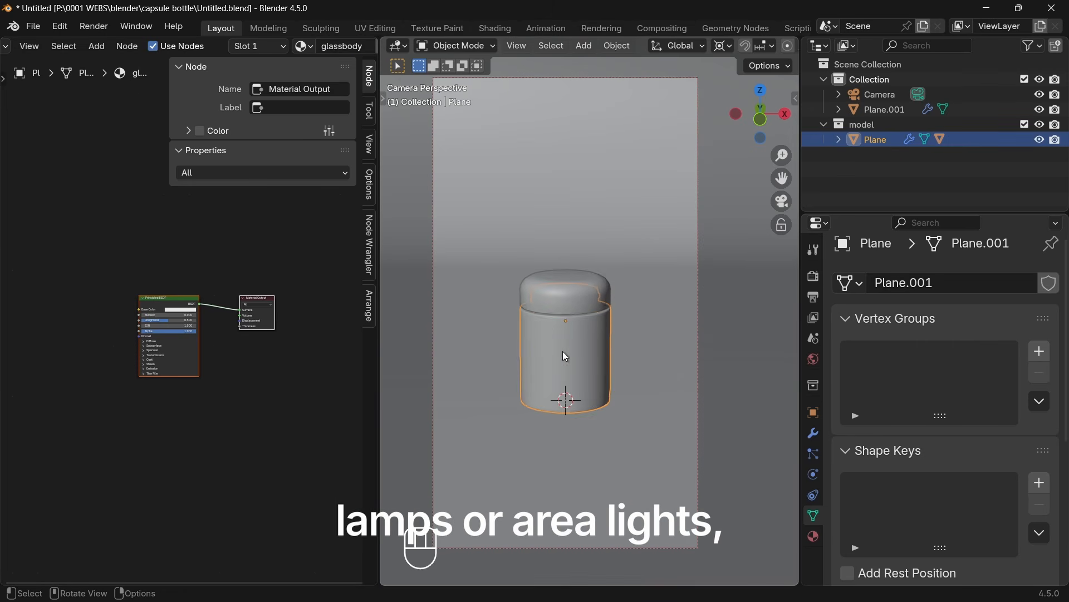
- Use an Environment Texture as the world color and load the brown_photo HDRI image into it
{"action": "scroll", "coordinate": [579, 340], "scroll_direction": "up", "scroll_amount": 2}
{"action": "scroll", "coordinate": [756, 45], "scroll_direction": "down", "scroll_amount": 3}
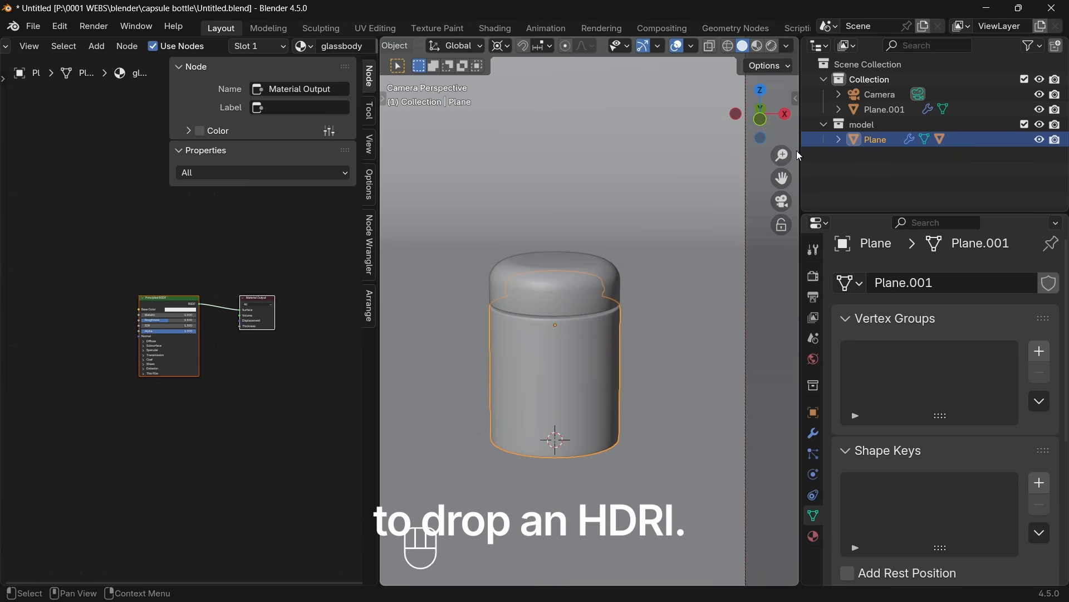
{"action": "left_click", "coordinate": [815, 360]}
{"action": "left_click", "coordinate": [933, 418]}
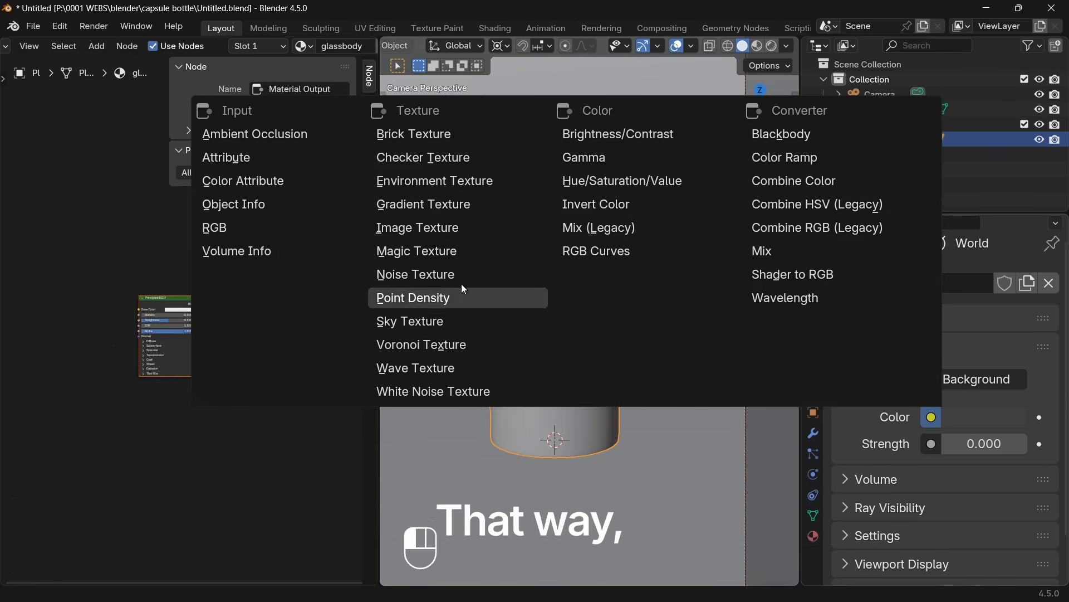
{"action": "left_click", "coordinate": [396, 177]}
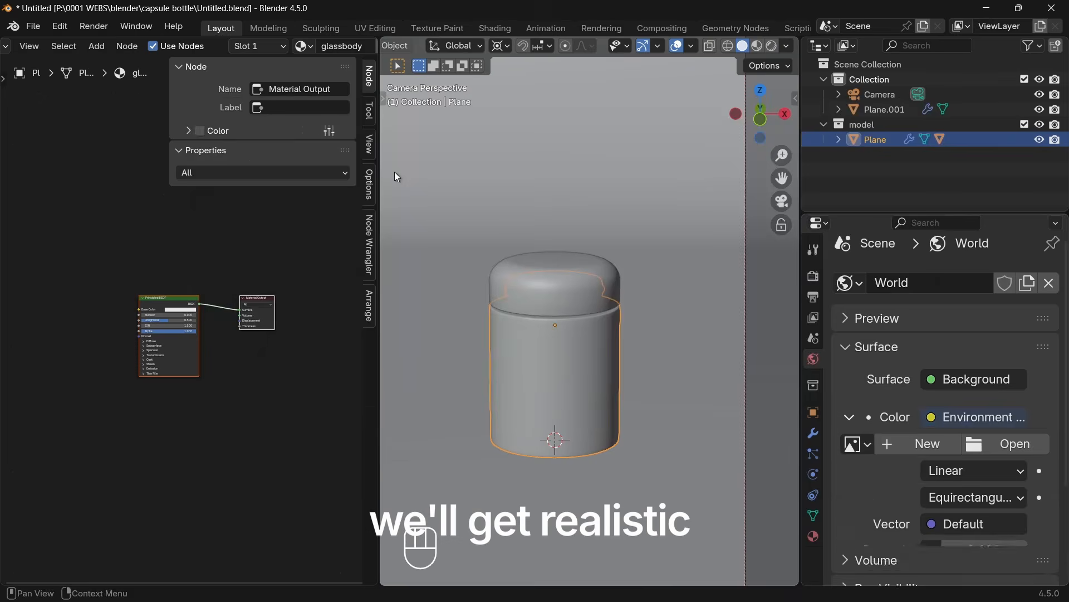
{"action": "left_click", "coordinate": [992, 444]}
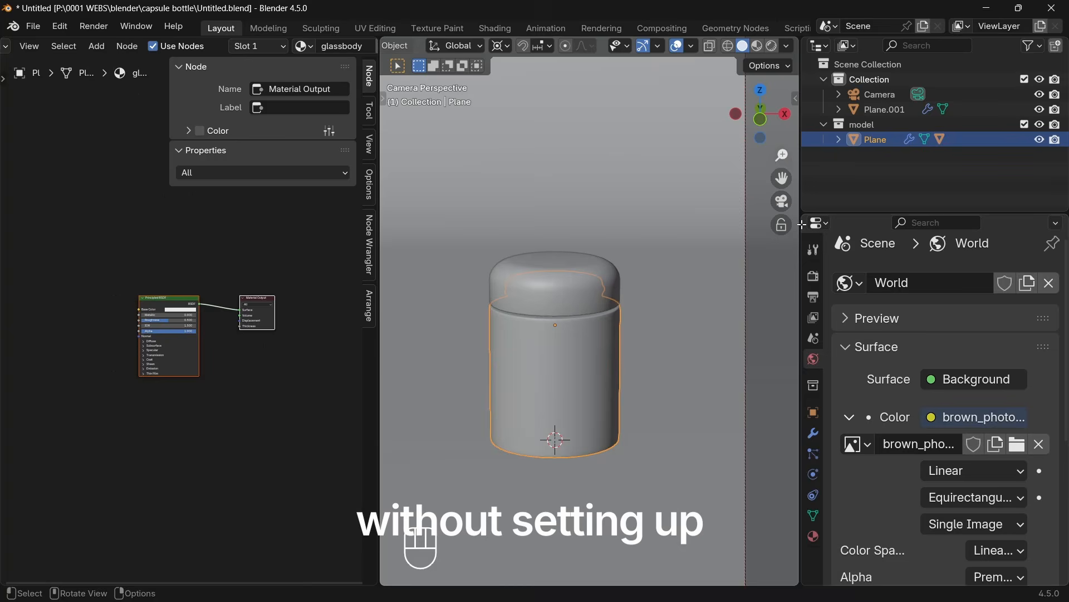
- Set the world background strength to 1.000 with the viewport in rendered shading, and save the file
{"action": "scroll", "coordinate": [927, 497], "scroll_direction": "down", "scroll_amount": 3}
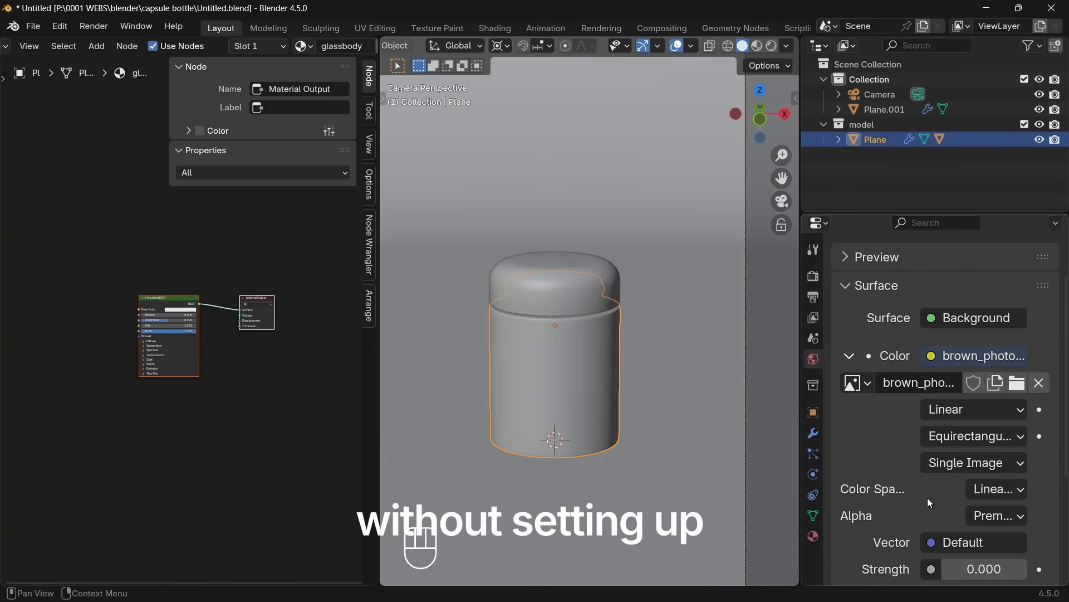
{"action": "left_click", "coordinate": [976, 566]}
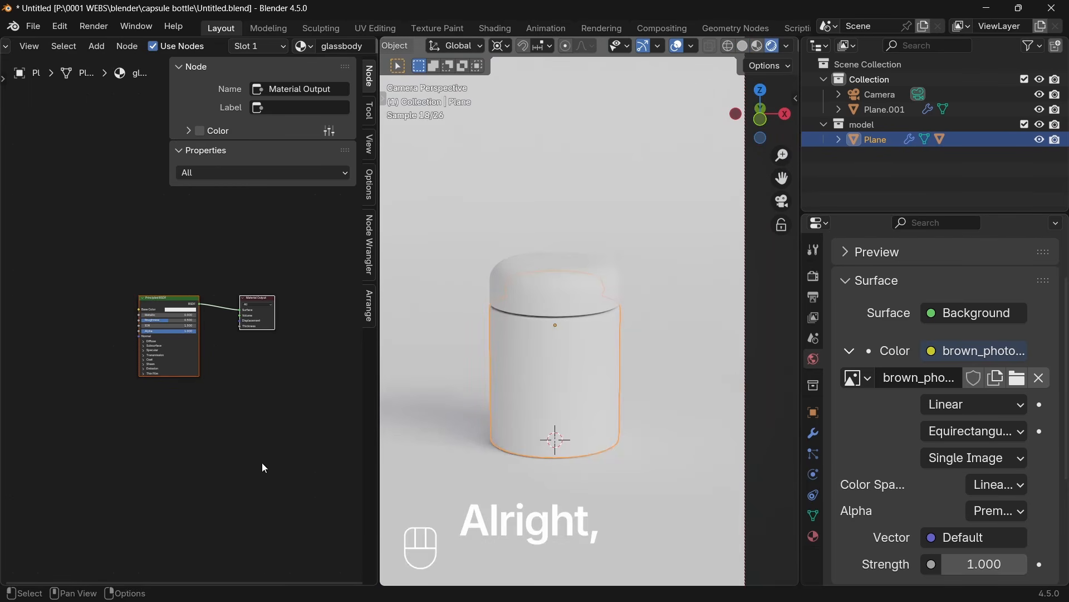
{"action": "key", "text": "ctrl+s"}
- Make the glassbody shader clear glass with transmission weight 1.000, roughness 0.000 and IOR 1.350
{"action": "scroll", "coordinate": [215, 447], "scroll_direction": "up", "scroll_amount": 2}
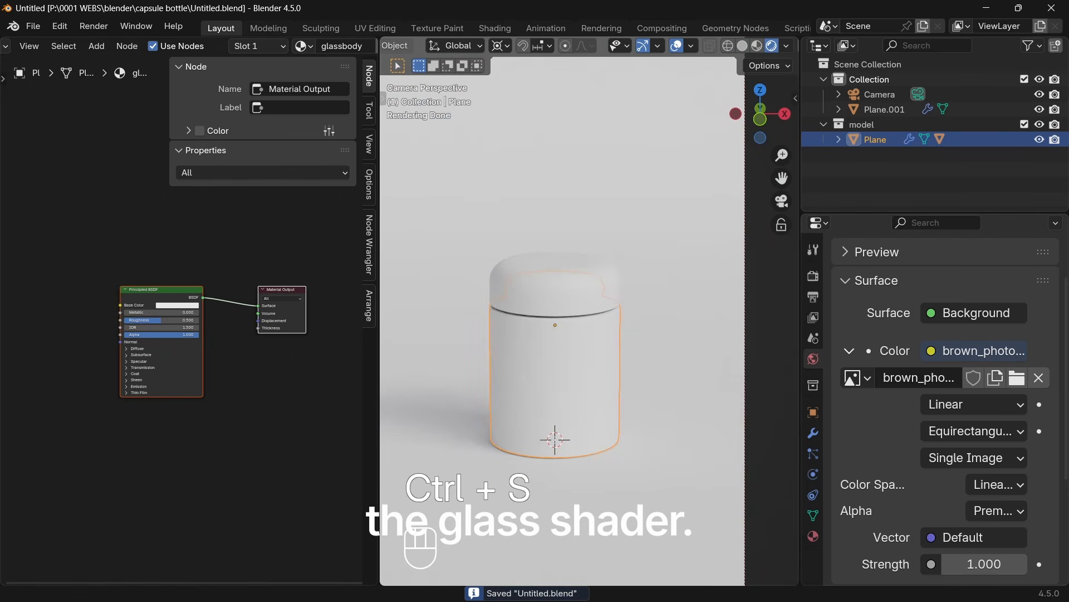
{"action": "scroll", "coordinate": [79, 457], "scroll_direction": "up", "scroll_amount": 8}
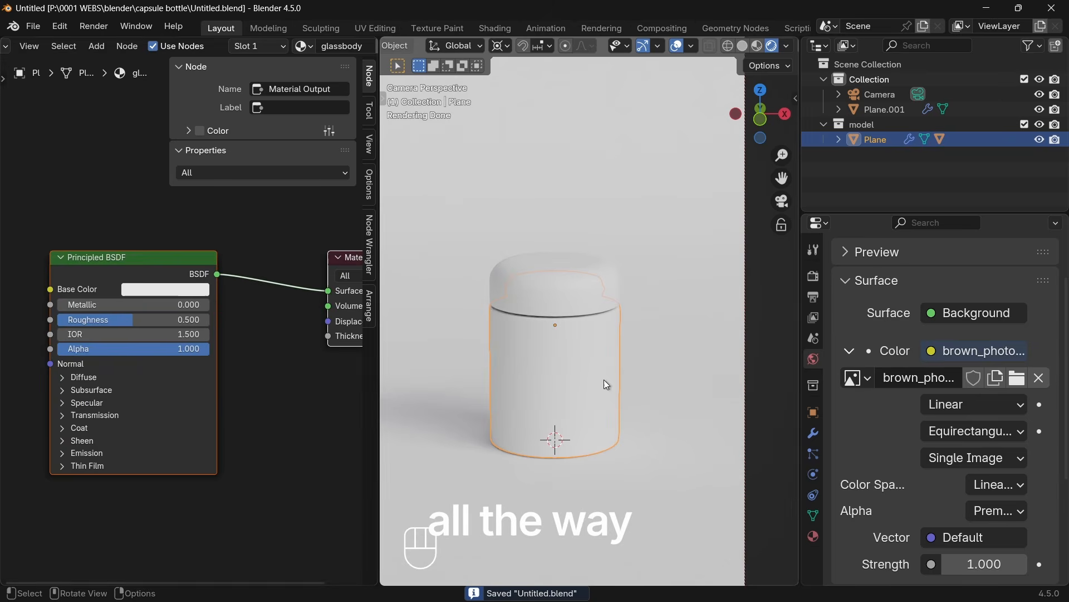
{"action": "scroll", "coordinate": [65, 456], "scroll_direction": "up", "scroll_amount": 2}
{"action": "left_click", "coordinate": [82, 440]}
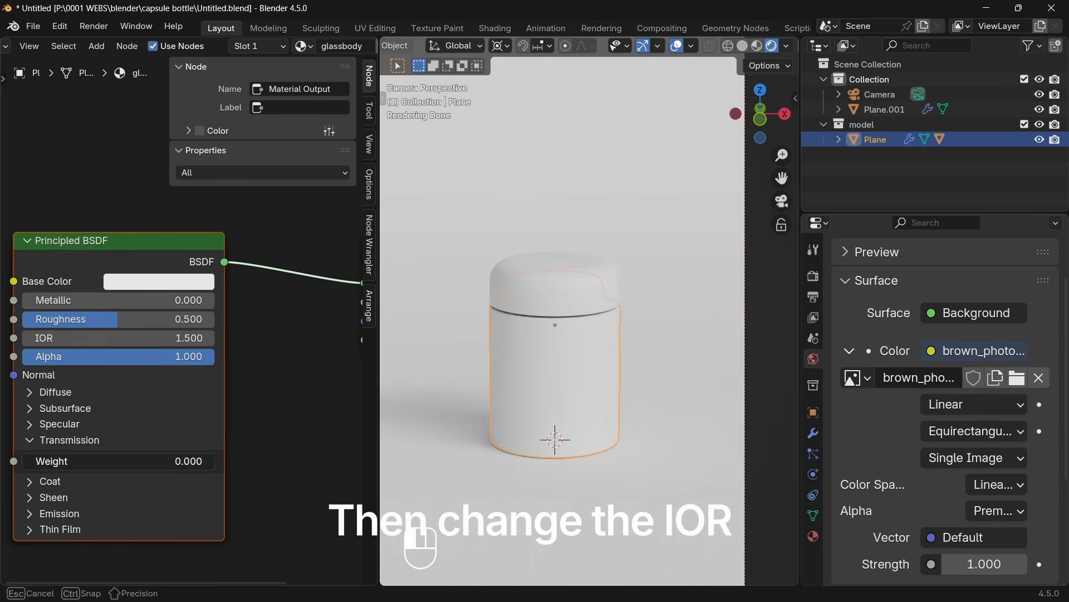
{"action": "left_click_drag", "start_coordinate": [83, 461], "coordinate": [182, 494]}
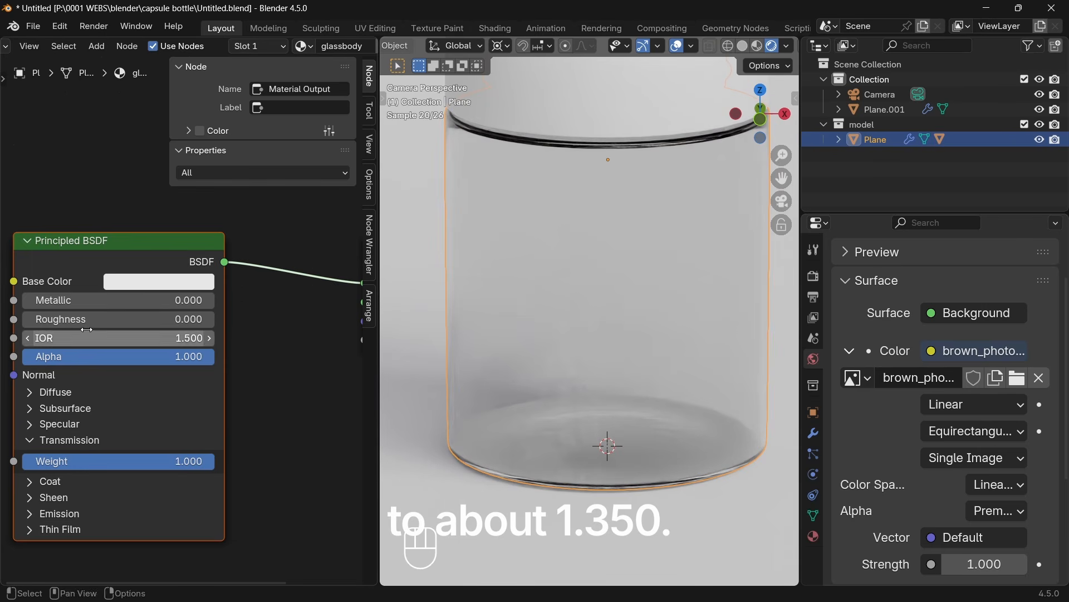
{"action": "key", "text": "Return"}
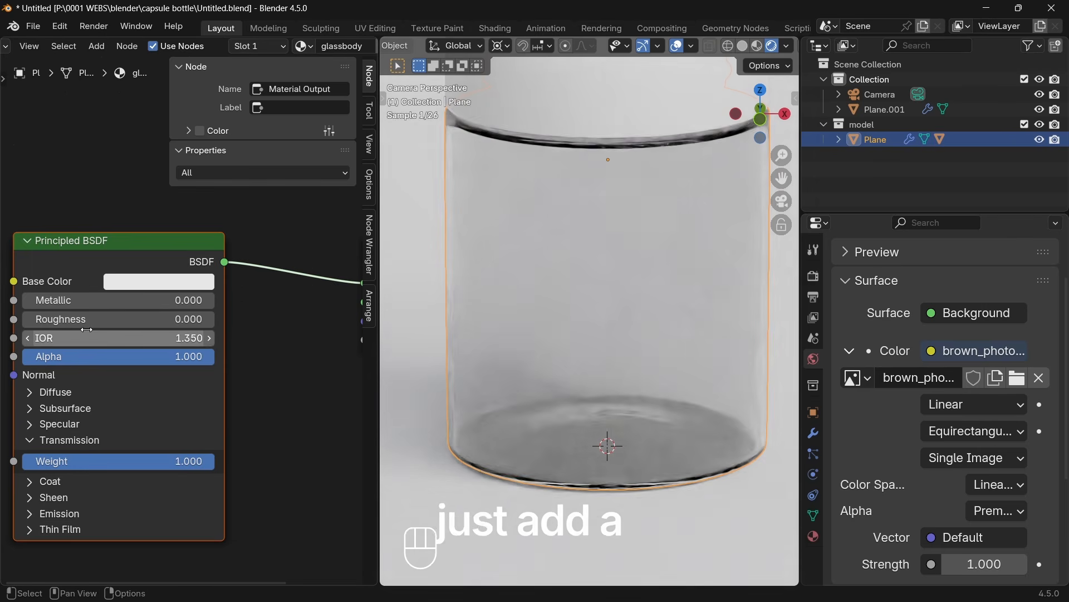
- Add four evenly spaced horizontal loop cuts around the wall of the bottle body
{"action": "key", "text": "Tab"}
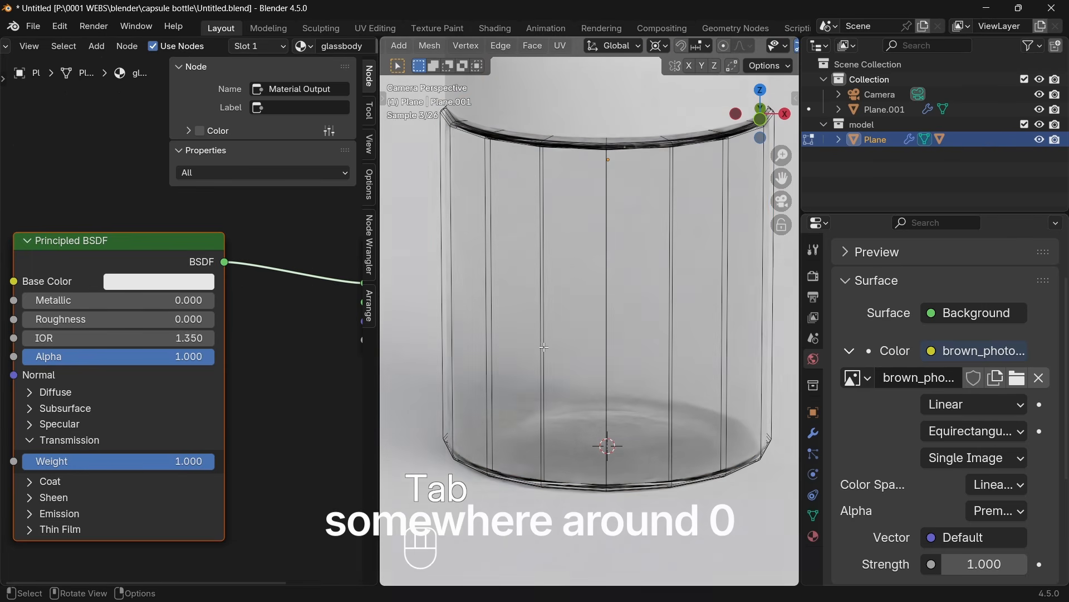
{"action": "key", "text": "ctrl+r"}
{"action": "scroll", "coordinate": [544, 347], "scroll_direction": "up", "scroll_amount": 3}
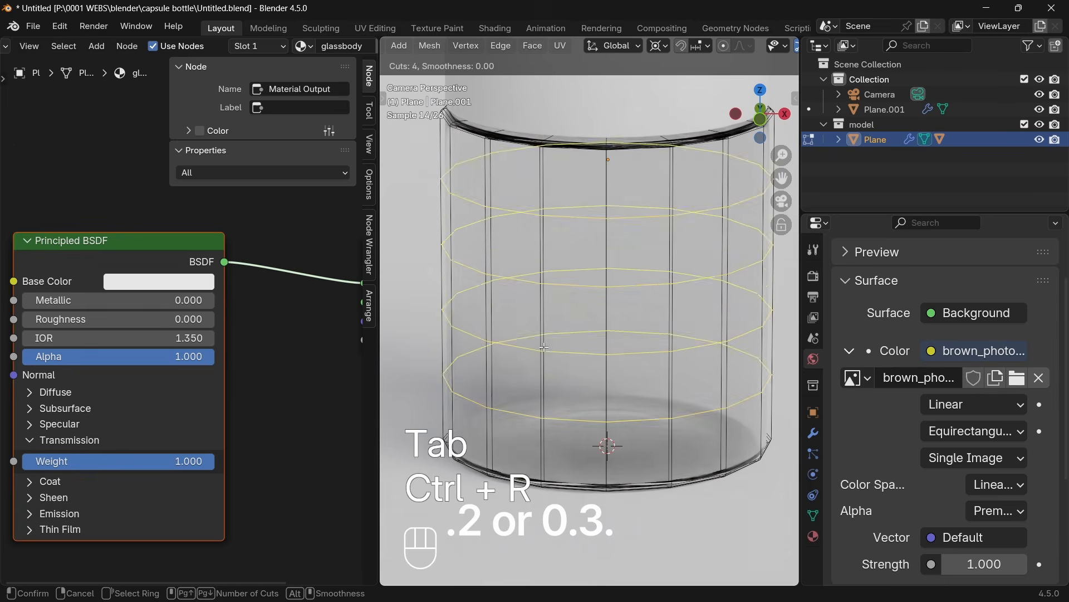
{"action": "left_click", "coordinate": [545, 347]}
{"action": "left_click", "coordinate": [545, 347]}
{"action": "key", "text": "Tab"}
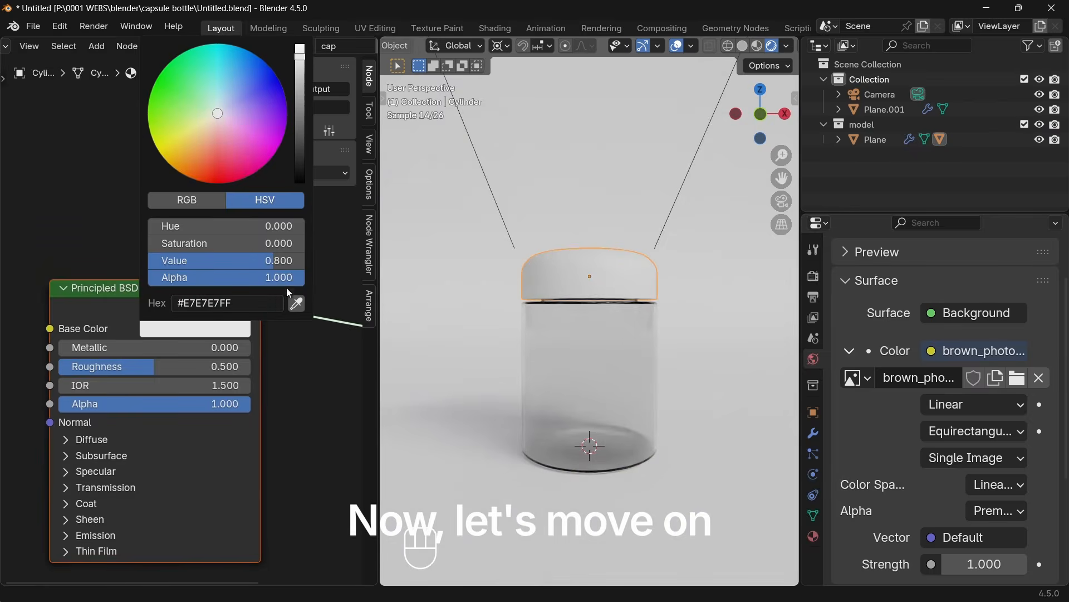
- Darken the cap material's base color to near black by lowering its HSV value
{"action": "left_click_drag", "start_coordinate": [267, 260], "coordinate": [171, 260]}
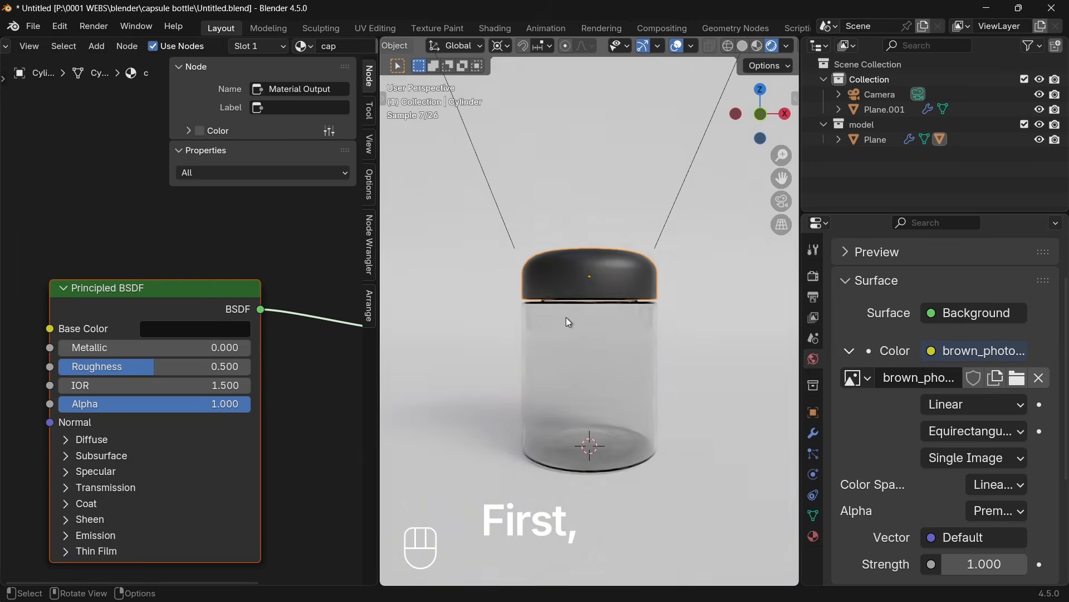
{"action": "key", "text": "KP_1"}
{"action": "middle_click_drag", "start_coordinate": [566, 317], "coordinate": [570, 381]}
{"action": "scroll", "coordinate": [53, 242], "scroll_direction": "down", "scroll_amount": 2}
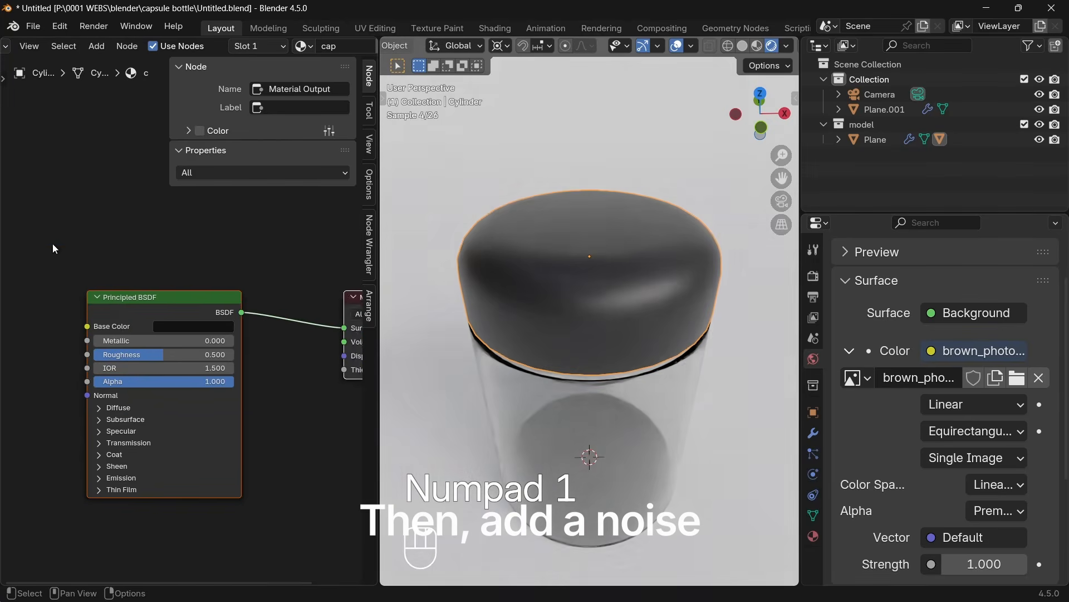
- Add a Noise Texture node to the cap material and preview its output on the lid
{"action": "middle_click_drag", "start_coordinate": [52, 241], "coordinate": [152, 282], "text": "shift"}
{"action": "key", "text": "shift+a"}
{"action": "type", "text": "noise"}
{"action": "key", "text": "Return"}
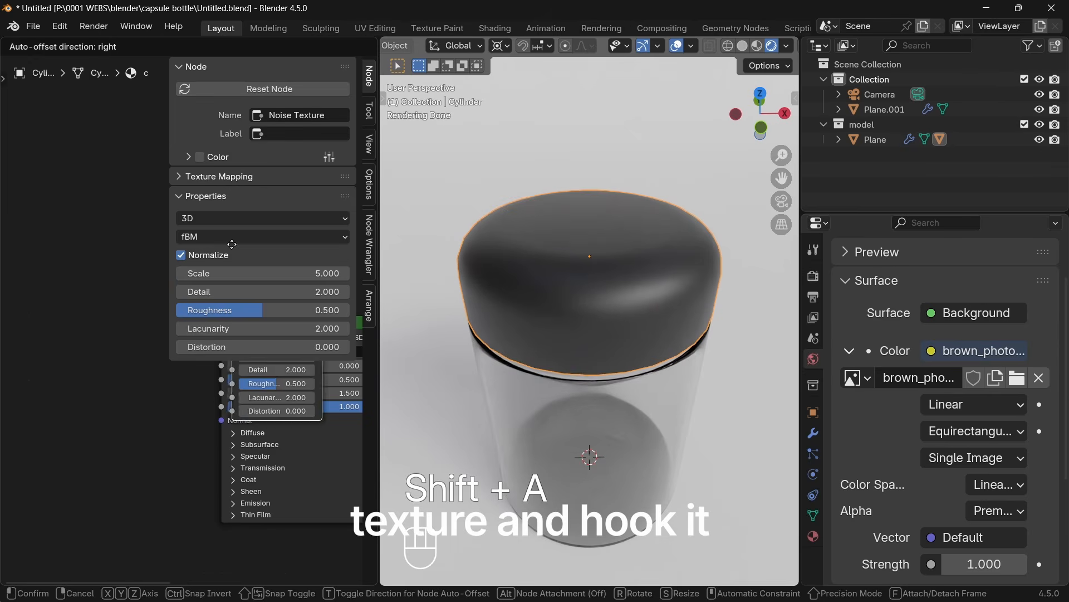
{"action": "left_click", "coordinate": [33, 250]}
{"action": "left_click", "coordinate": [86, 290], "text": "ctrl+shift"}
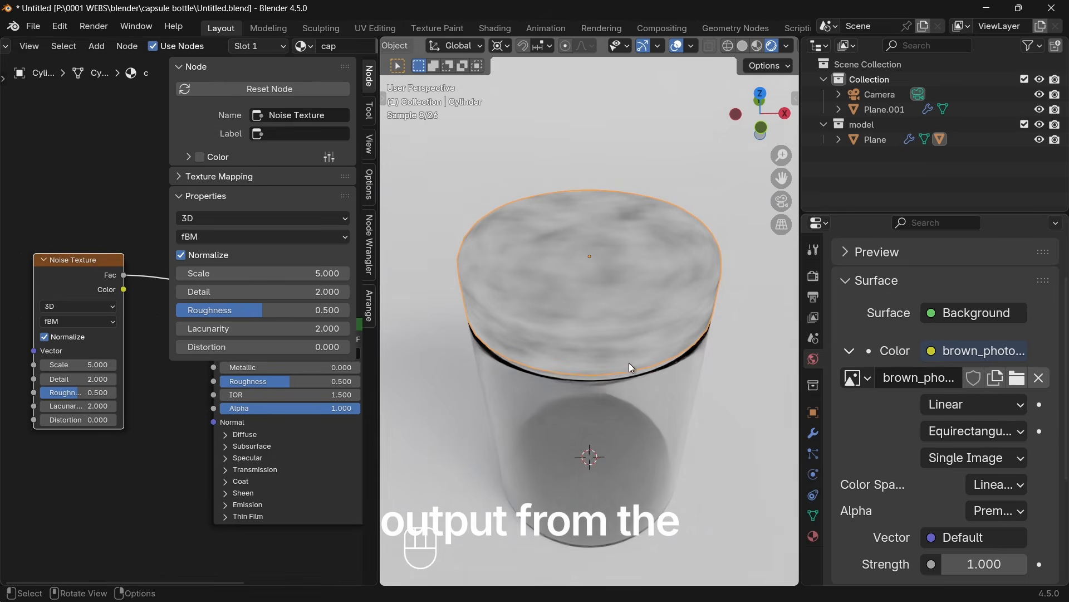
- Add Texture Coordinate and Mapping nodes to the Noise Texture and connect the Object output to the Mapping vector
{"action": "key", "text": "ctrl+t"}
{"action": "key", "text": "ctrl+y"}
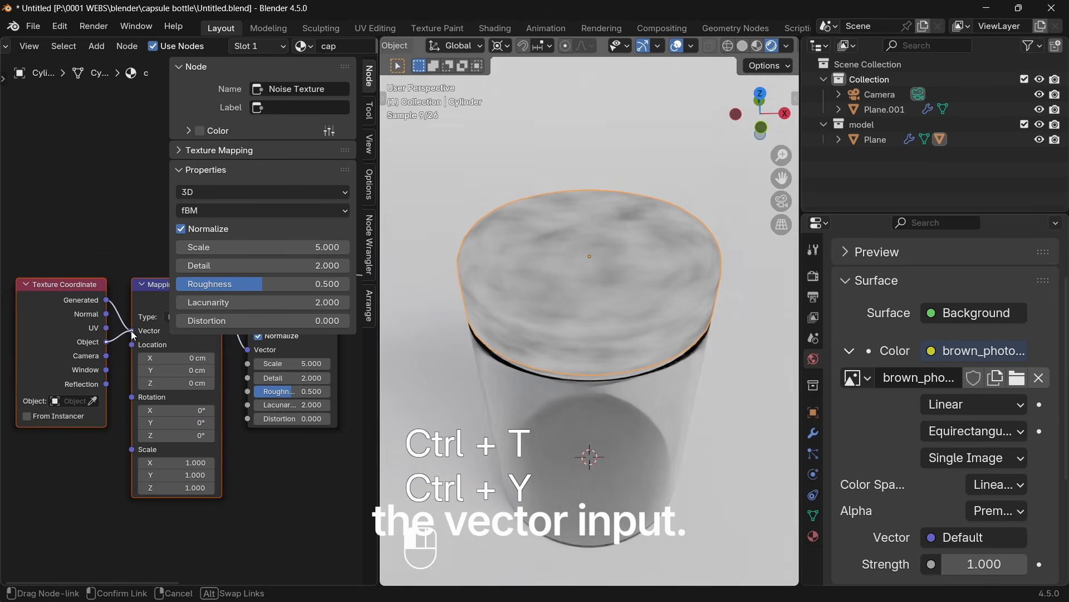
{"action": "middle_click_drag", "start_coordinate": [295, 376], "coordinate": [181, 377]}
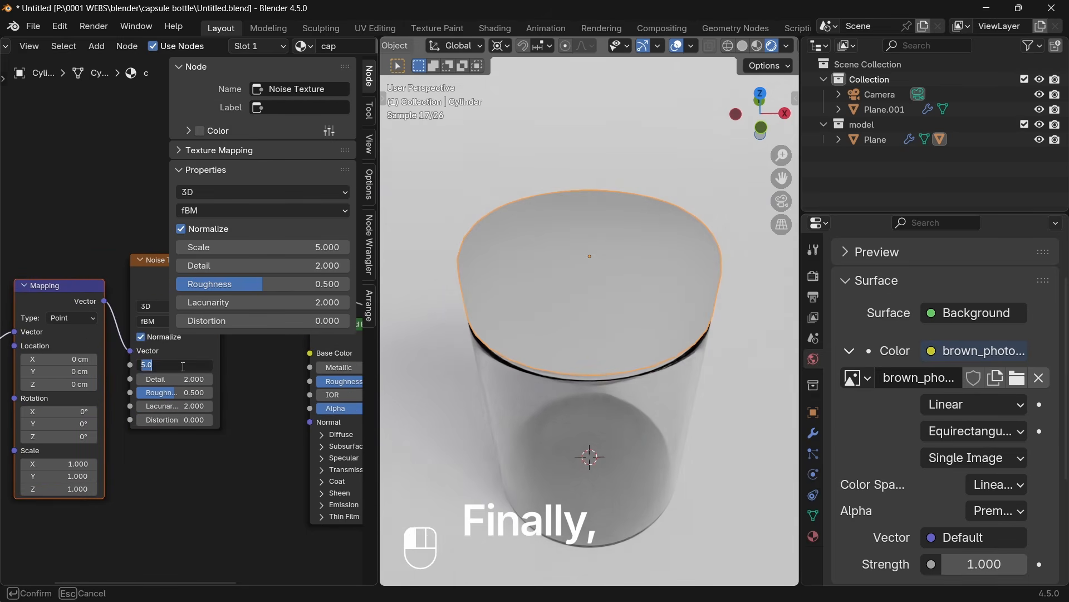
- Try a Noise Texture scale of 500, and settle on a scale of 800
{"action": "type", "text": "500"}
{"action": "key", "text": "Return"}
{"action": "type", "text": "8"}
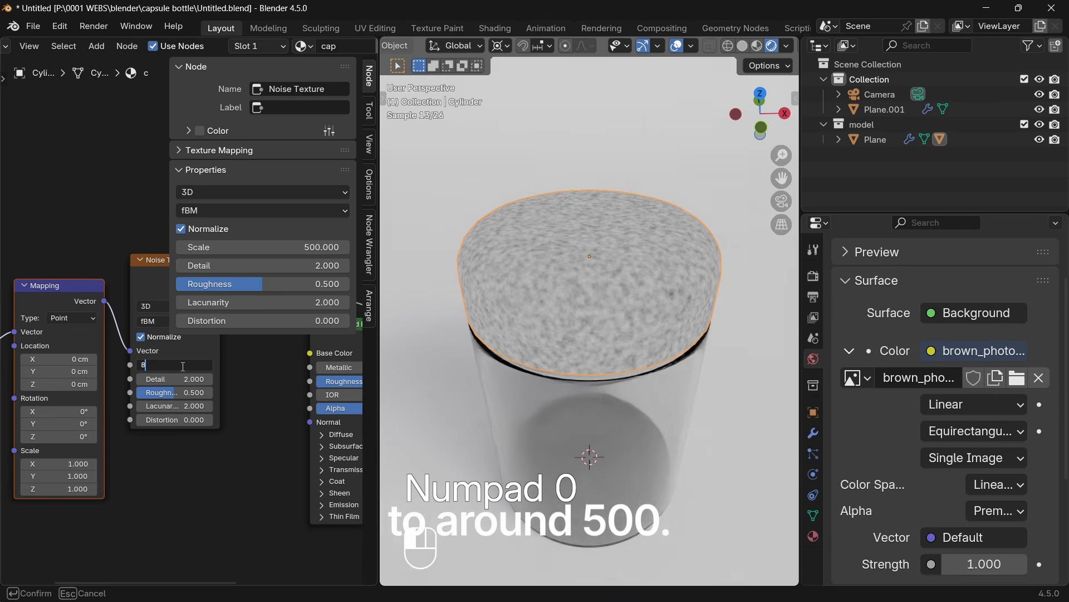
{"action": "type", "text": "00"}
{"action": "key", "text": "Return"}
- Hide the node sidebar and move the Texture Coordinate, Mapping and Noise Texture nodes away from the Principled BSDF to make room
{"action": "scroll", "coordinate": [160, 466], "scroll_direction": "down", "scroll_amount": 3}
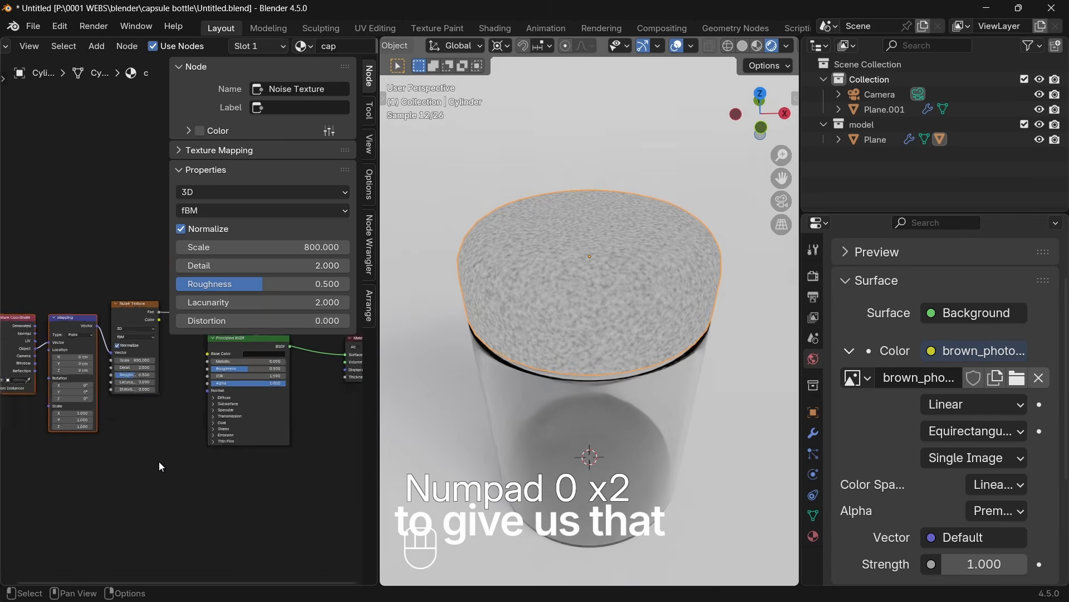
{"action": "scroll", "coordinate": [159, 461], "scroll_direction": "down", "scroll_amount": 2}
{"action": "key", "text": "n"}
{"action": "left_click_drag", "start_coordinate": [19, 282], "coordinate": [163, 378]}
{"action": "left_click_drag", "start_coordinate": [142, 303], "coordinate": [105, 303]}
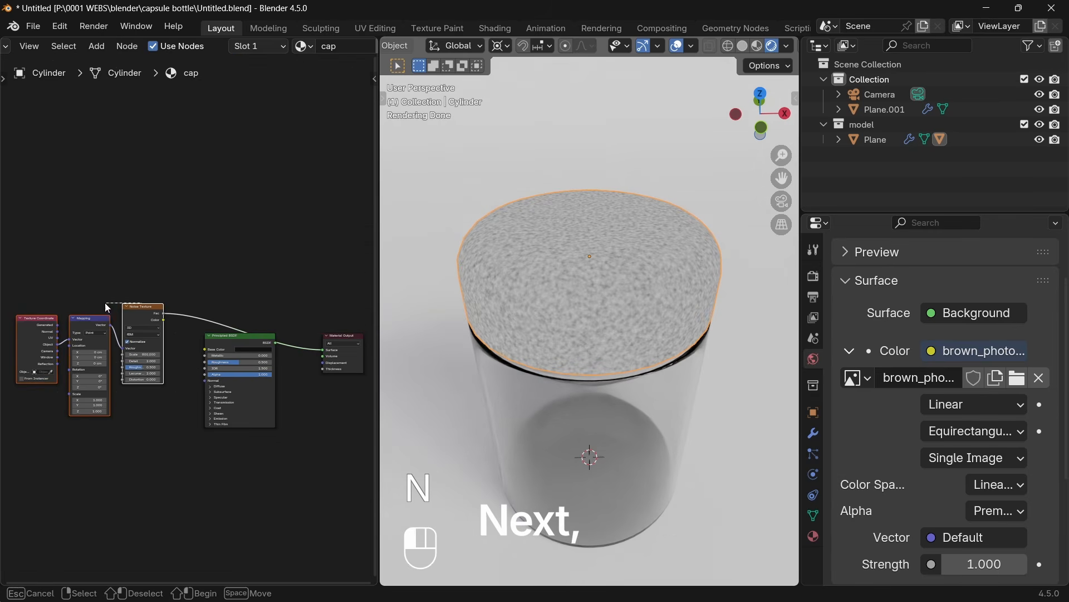
{"action": "left_click_drag", "start_coordinate": [2, 289], "coordinate": [146, 379]}
{"action": "left_click_drag", "start_coordinate": [143, 307], "coordinate": [59, 315]}
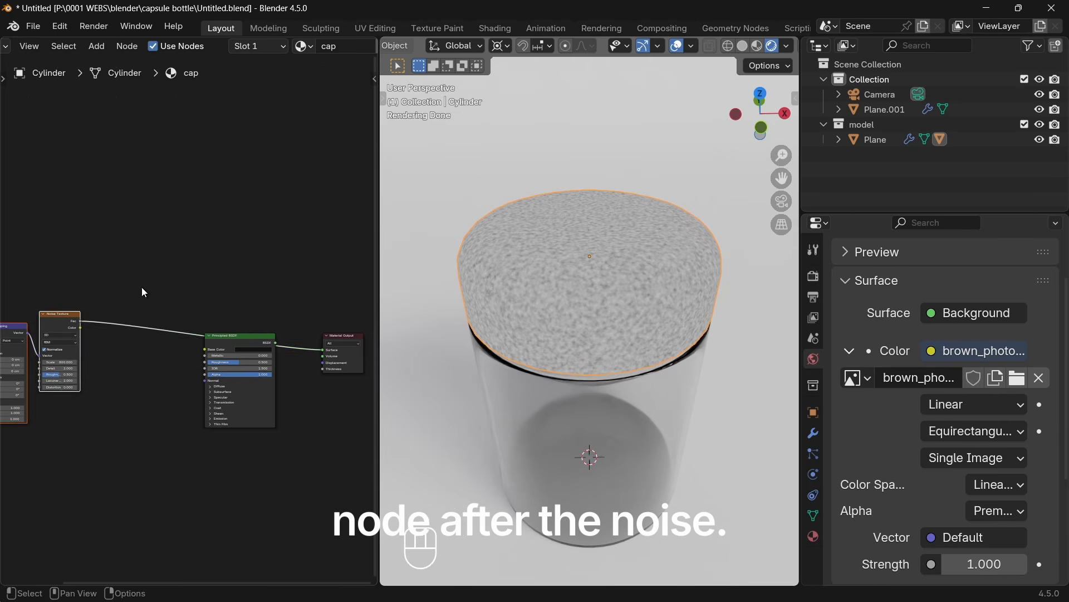
- Insert a Color Ramp node into the link between the Noise Texture and the Material Output
{"action": "left_click", "coordinate": [141, 287]}
{"action": "key", "text": "shift+a"}
{"action": "type", "text": "color r"}
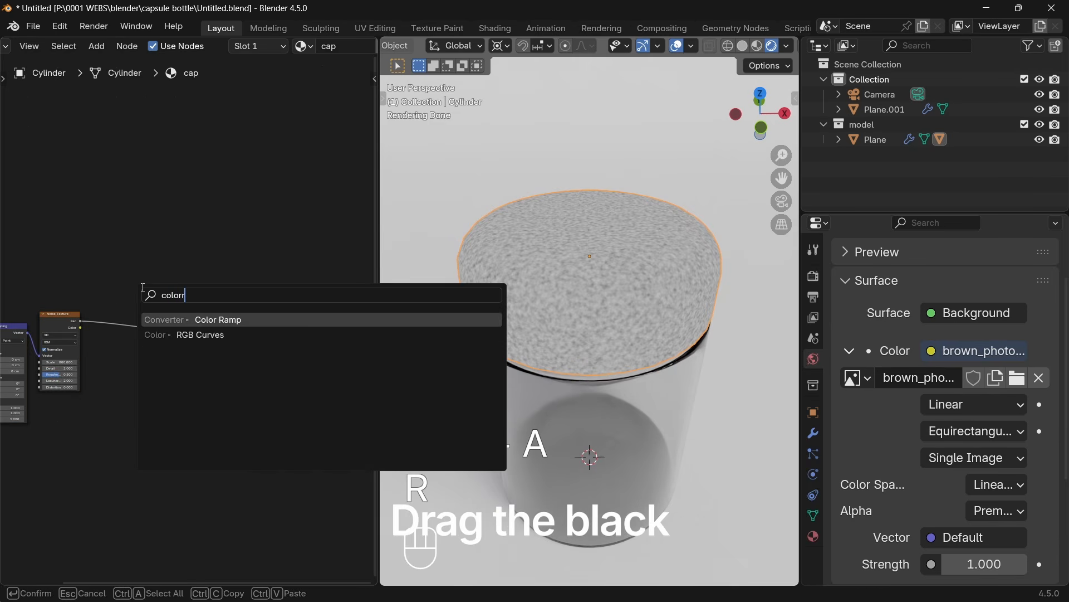
{"action": "key", "text": "Return"}
{"action": "left_click", "coordinate": [107, 287]}
{"action": "scroll", "coordinate": [166, 363], "scroll_direction": "up", "scroll_amount": 3}
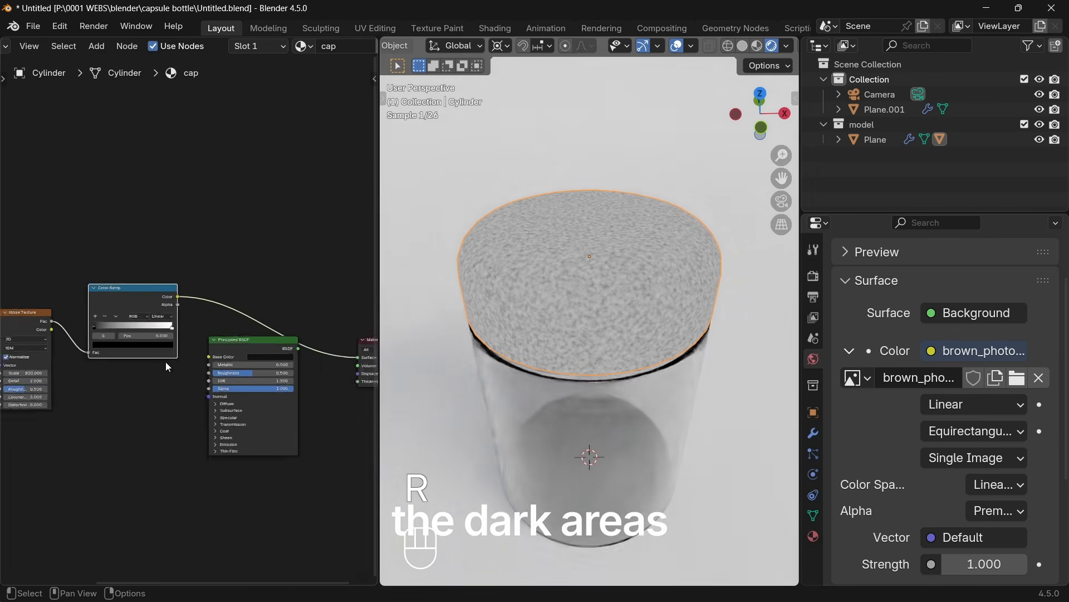
- Tighten the Color Ramp by moving the black stop inward and the white stop to position 0.904
{"action": "left_click_drag", "start_coordinate": [50, 333], "coordinate": [79, 333]}
{"action": "left_click_drag", "start_coordinate": [158, 331], "coordinate": [145, 331]}
{"action": "scroll", "coordinate": [145, 330], "scroll_direction": "down", "scroll_amount": 3}
- Duplicate the Noise Texture node, place the copy below the original and connect the Mapping vector to it
{"action": "left_click", "coordinate": [148, 328]}
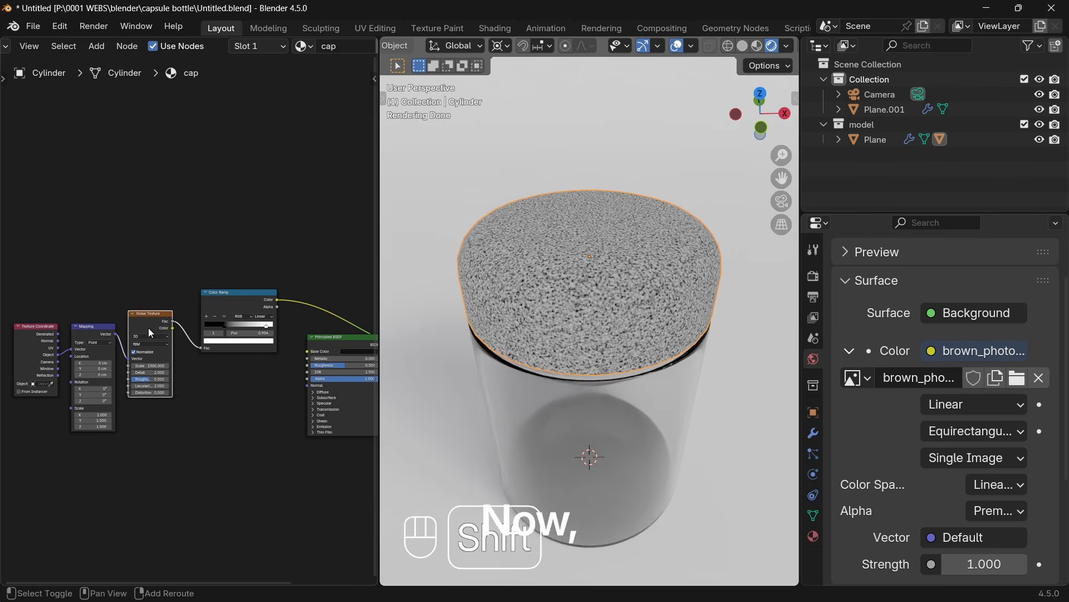
{"action": "key", "text": "shift+d"}
{"action": "left_click", "coordinate": [154, 445]}
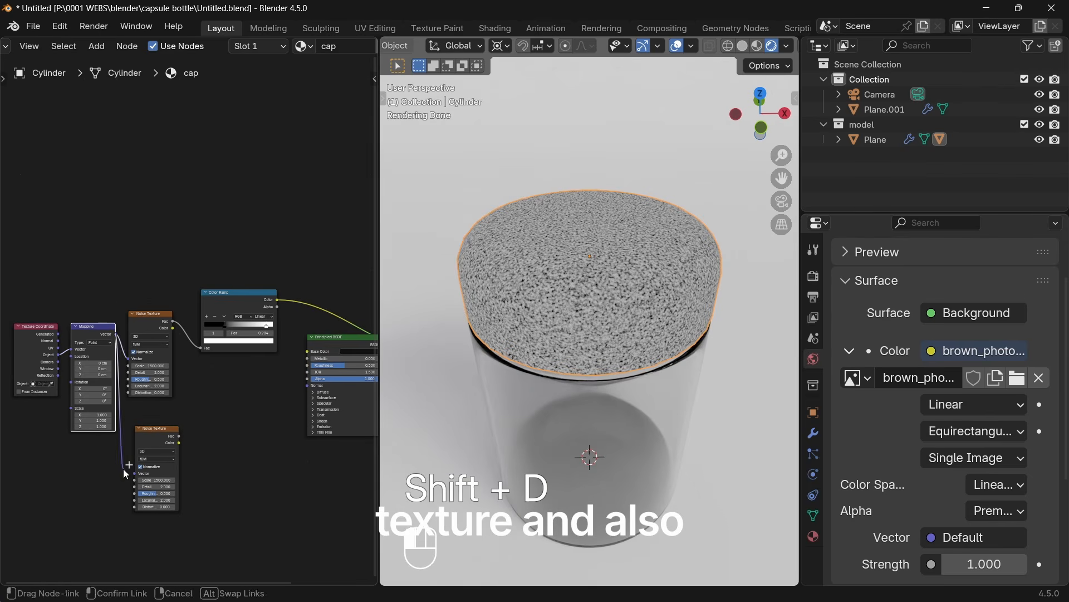
{"action": "left_click_drag", "start_coordinate": [125, 474], "coordinate": [132, 473]}
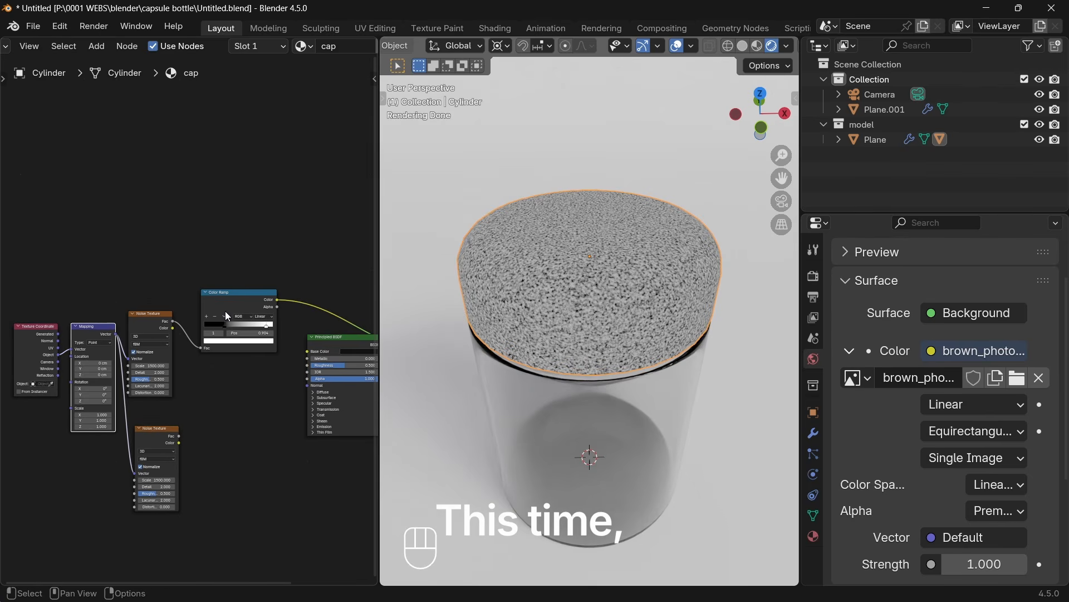
- Duplicate the Color Ramp below the first one and feed it from the second Noise Texture's Color output
{"action": "key", "text": "shift+d"}
{"action": "left_click", "coordinate": [239, 409]}
{"action": "scroll", "coordinate": [195, 449], "scroll_direction": "up", "scroll_amount": 2}
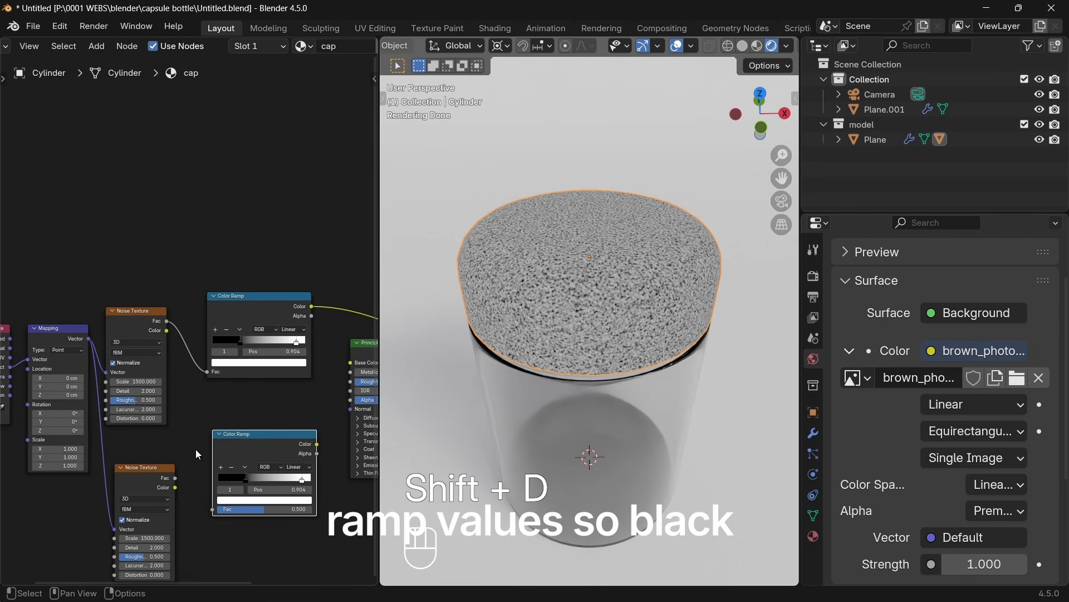
{"action": "left_click_drag", "start_coordinate": [175, 487], "coordinate": [212, 509]}
- Preview the second Color Ramp on the cap and flip its stops so black and white swap
{"action": "left_click", "coordinate": [219, 448], "text": "ctrl+shift"}
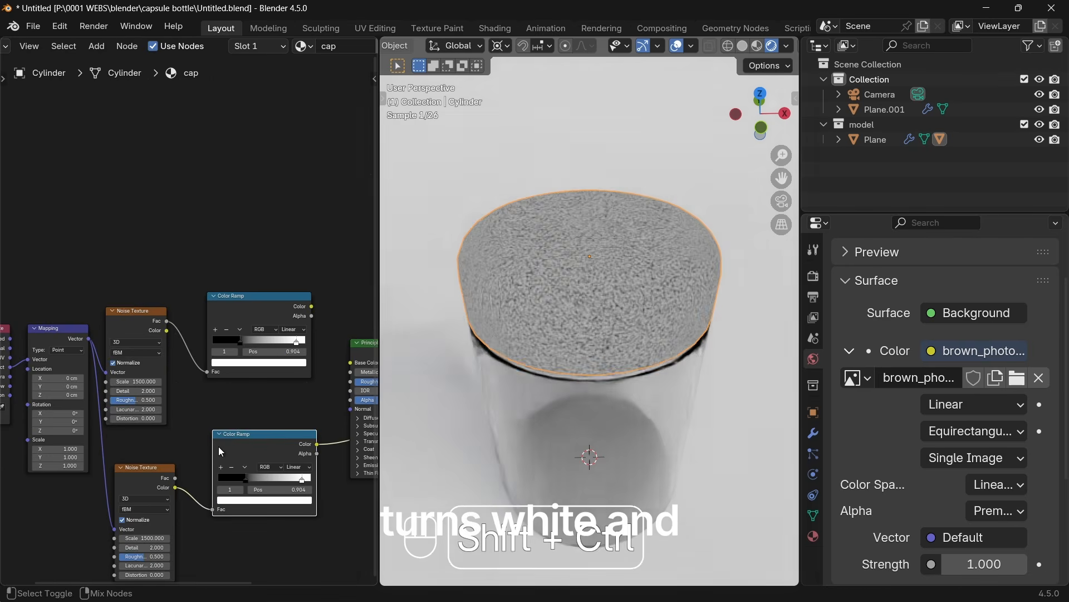
{"action": "left_click", "coordinate": [245, 466]}
{"action": "left_click", "coordinate": [254, 476]}
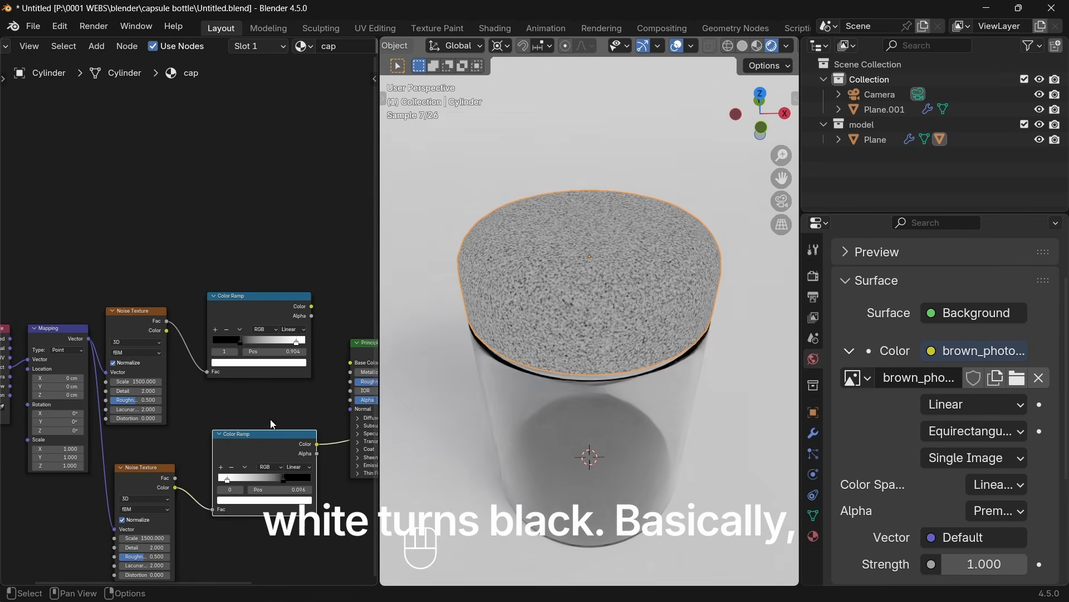
- Move all texture, mapping and Color Ramp nodes away from the Principled BSDF to make room for another node
{"action": "scroll", "coordinate": [20, 260], "scroll_direction": "down", "scroll_amount": 2}
{"action": "left_click_drag", "start_coordinate": [20, 261], "coordinate": [279, 511]}
{"action": "key", "text": "g"}
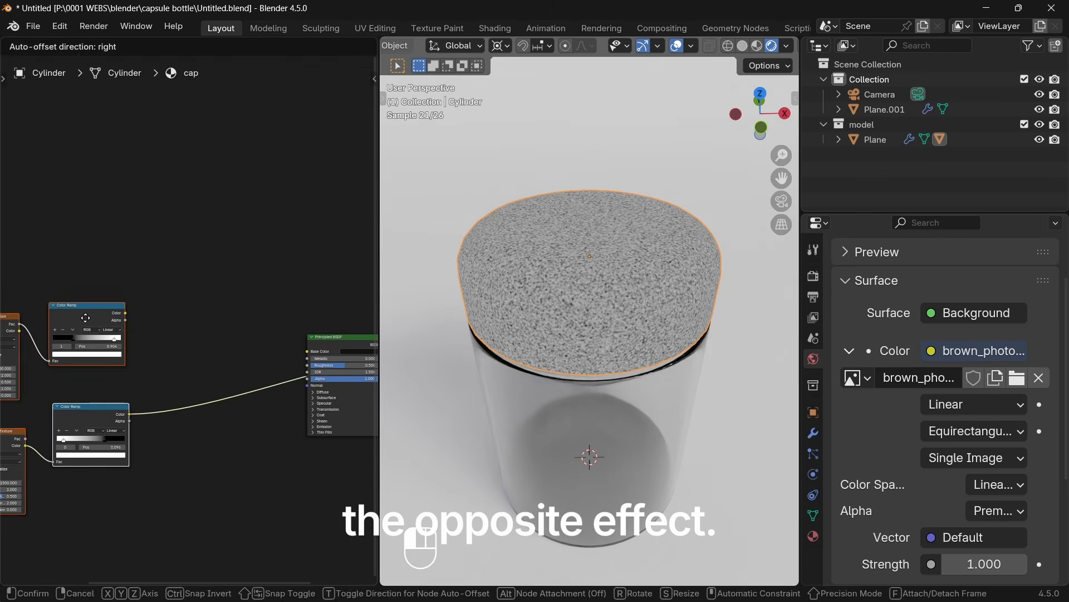
{"action": "left_click", "coordinate": [209, 343]}
- Add a Mix Color node before the Principled BSDF and connect the two Color Ramps to its A and B inputs
{"action": "key", "text": "shift+a"}
{"action": "type", "text": "mix"}
{"action": "key", "text": "Return"}
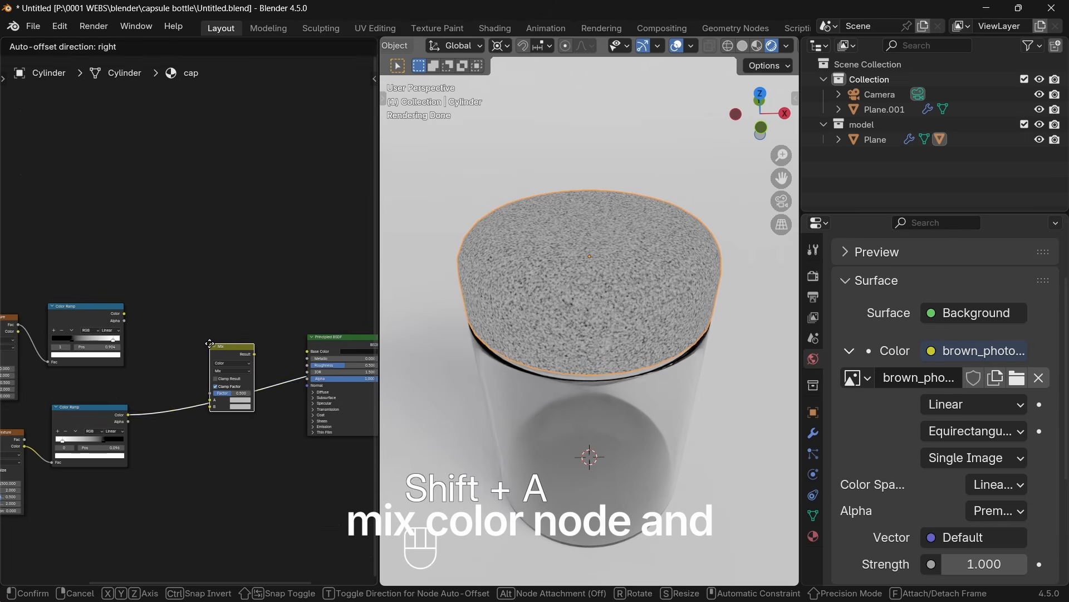
{"action": "left_click", "coordinate": [210, 344]}
{"action": "left_click_drag", "start_coordinate": [211, 402], "coordinate": [211, 401]}
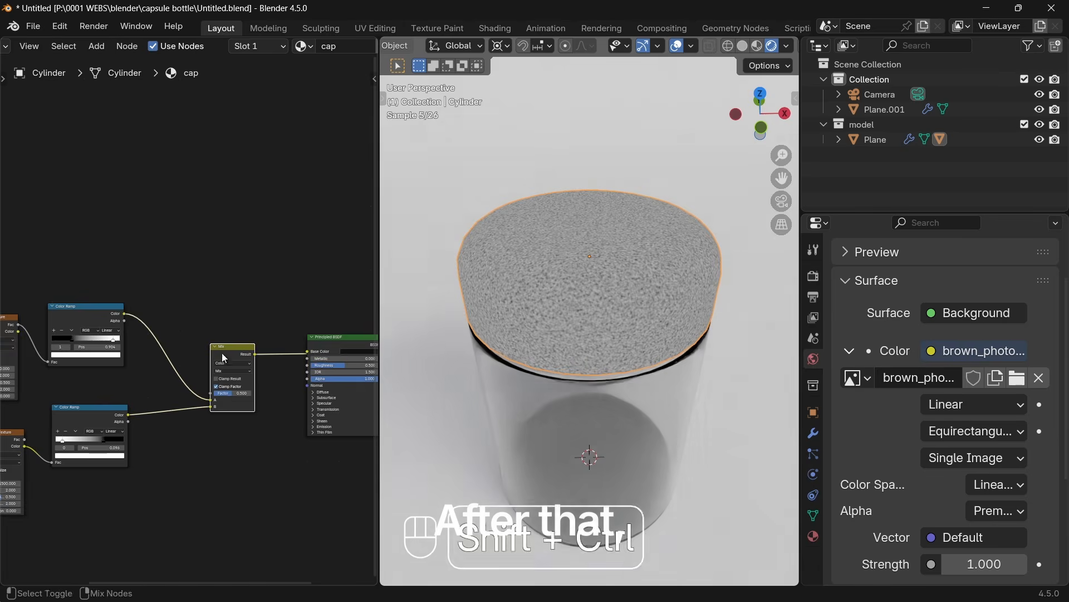
- Set the Mix node's blending mode to Multiply
{"action": "scroll", "coordinate": [222, 353], "scroll_direction": "up", "scroll_amount": 4}
{"action": "left_click", "coordinate": [194, 416]}
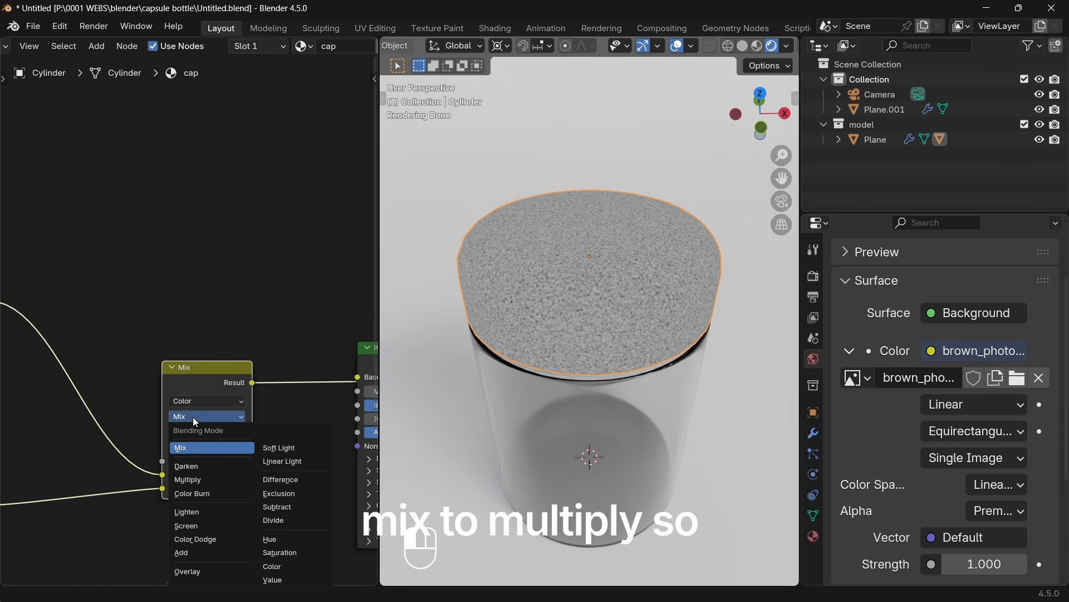
{"action": "left_click", "coordinate": [194, 480]}
{"action": "scroll", "coordinate": [178, 510], "scroll_direction": "down", "scroll_amount": 2}
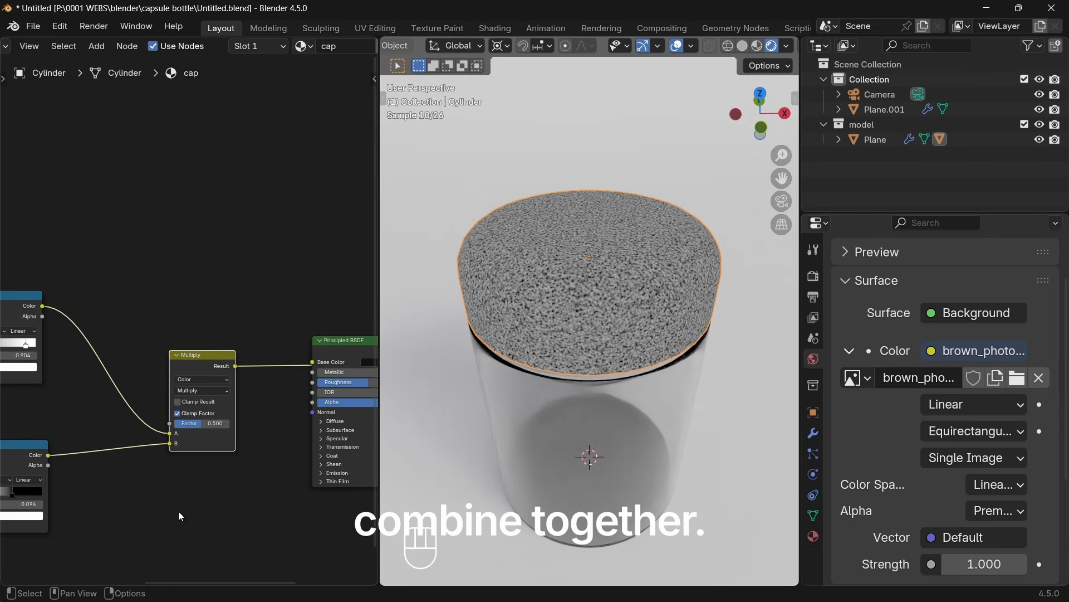
- Add a Bump node between the Multiply node and the Principled BSDF, and connect the Multiply result to its Height
{"action": "scroll", "coordinate": [55, 363], "scroll_direction": "down", "scroll_amount": 2}
{"action": "left_click_drag", "start_coordinate": [103, 349], "coordinate": [44, 345]}
{"action": "key", "text": "shift+a"}
{"action": "type", "text": "bum"}
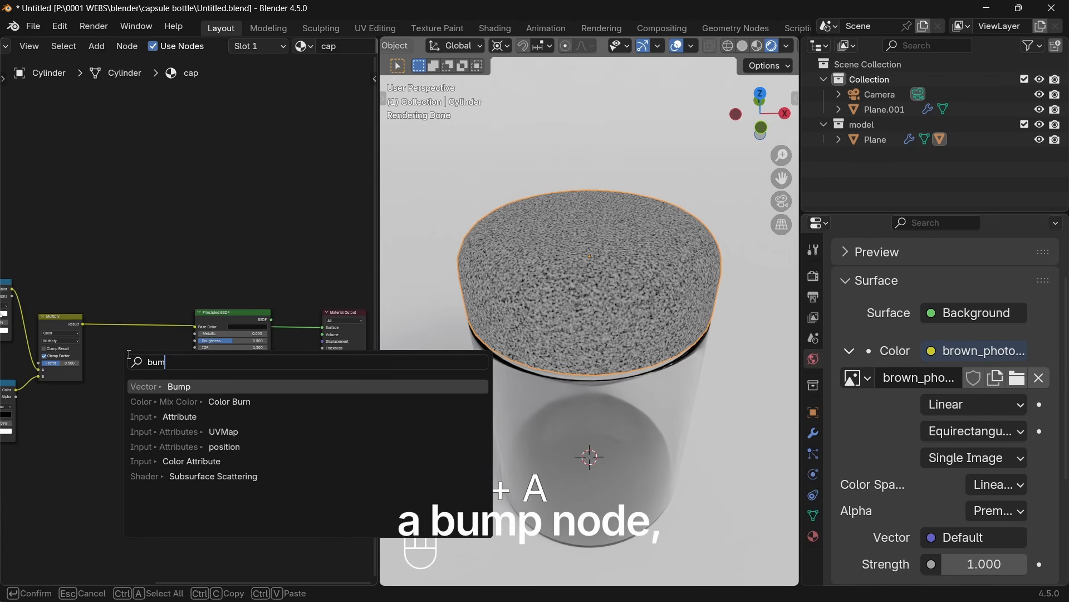
{"action": "key", "text": "Return"}
{"action": "left_click", "coordinate": [130, 356]}
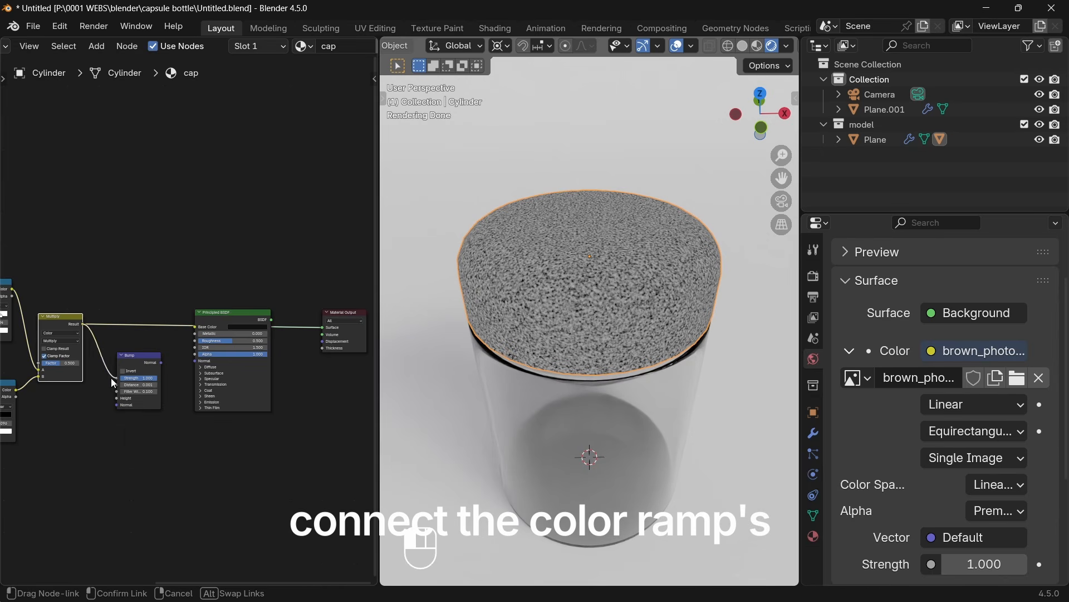
{"action": "left_click_drag", "start_coordinate": [112, 377], "coordinate": [114, 397]}
- Connect the Bump node's Normal output to the Principled BSDF's Normal input and preview the shader on the cap
{"action": "scroll", "coordinate": [95, 419], "scroll_direction": "up", "scroll_amount": 6}
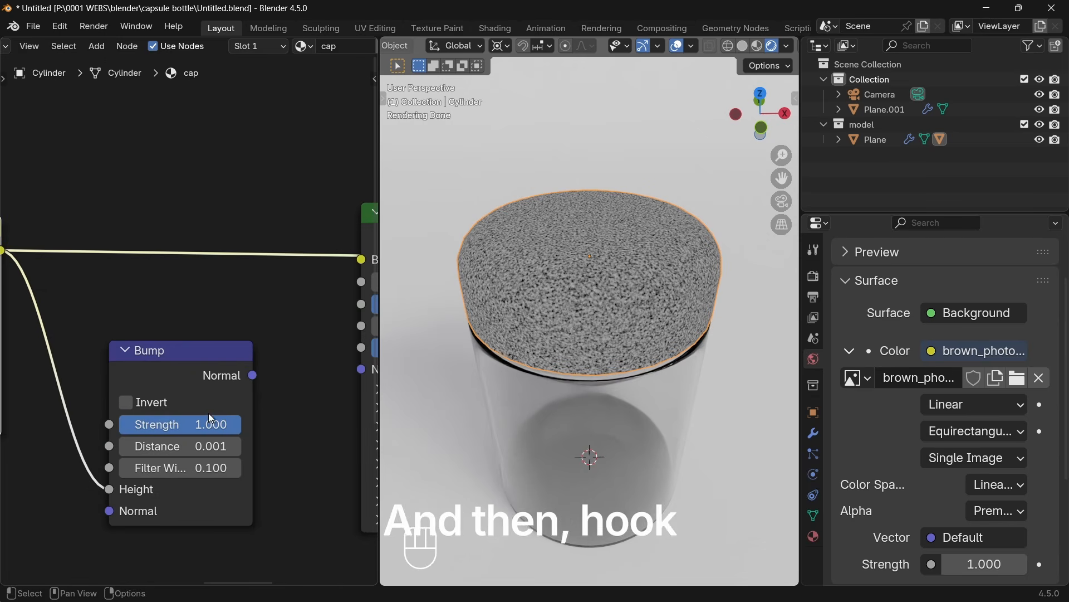
{"action": "middle_click_drag", "start_coordinate": [338, 435], "coordinate": [280, 440]}
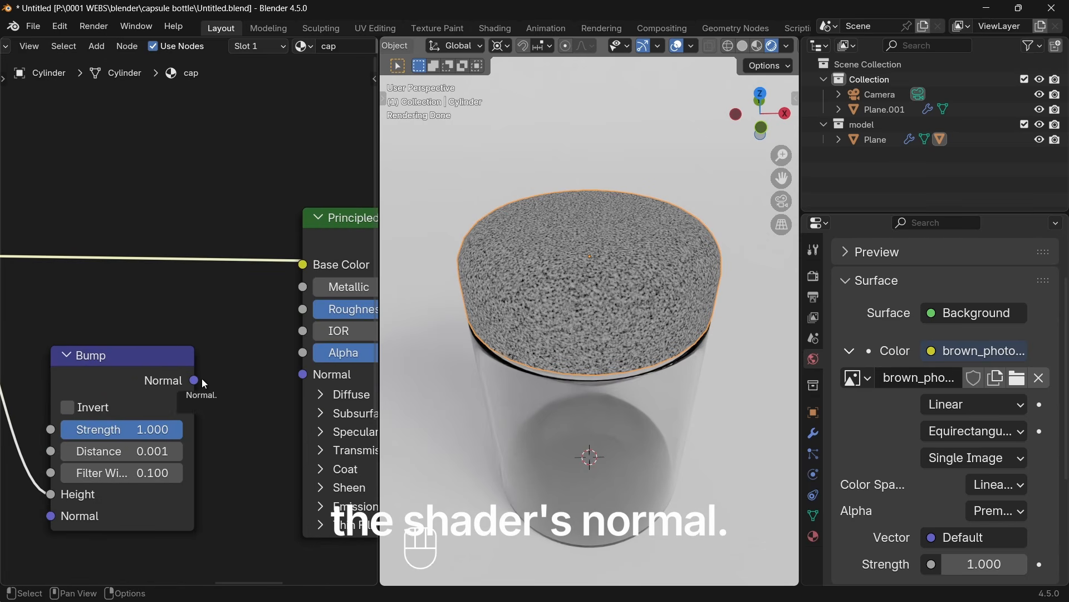
{"action": "left_click_drag", "start_coordinate": [292, 378], "coordinate": [293, 377]}
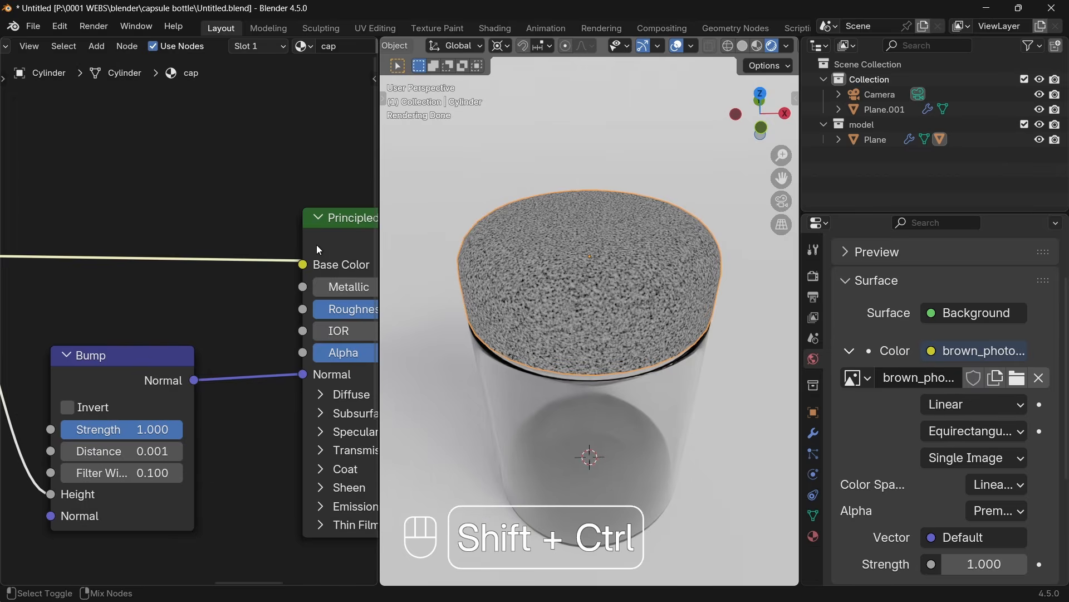
{"action": "scroll", "coordinate": [576, 397], "scroll_direction": "up", "scroll_amount": 4}
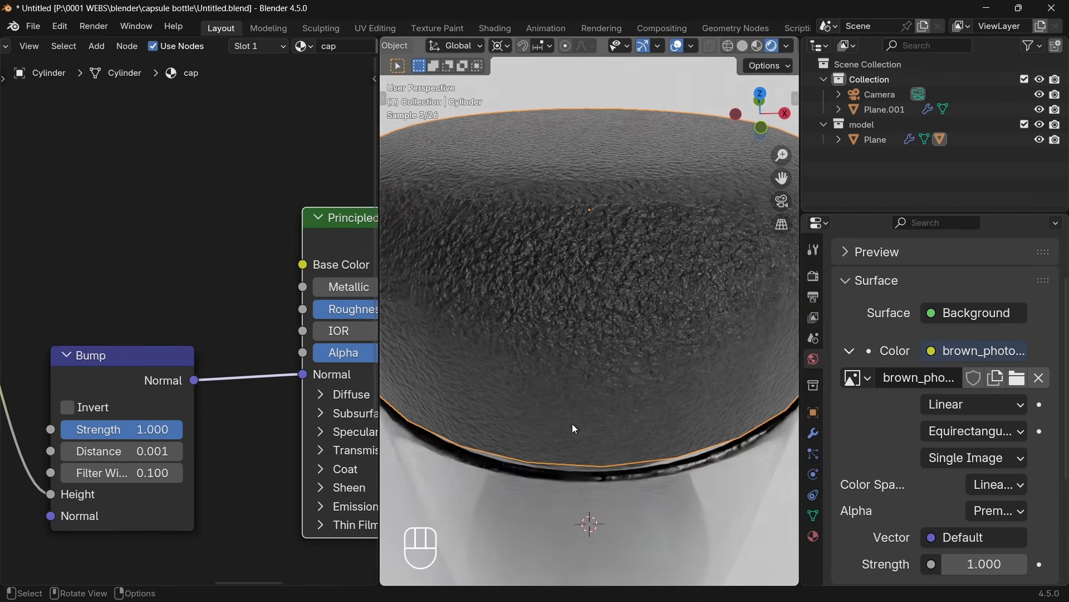
- Save the file and set the Bump node's Distance to 0.0001
{"action": "key", "text": "ctrl"}
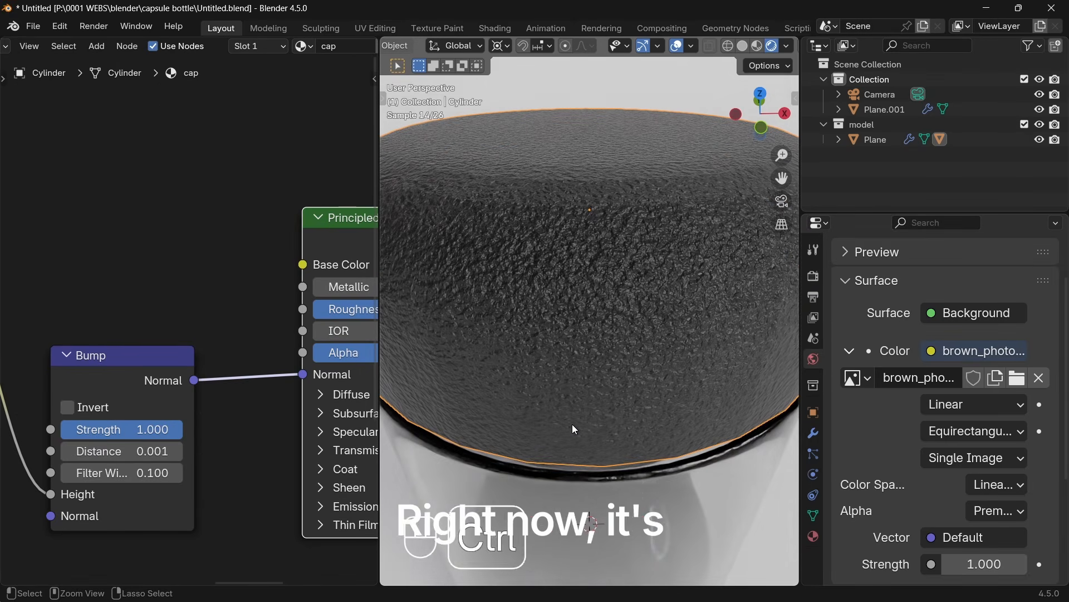
{"action": "key", "text": "ctrl+s"}
{"action": "scroll", "coordinate": [239, 439], "scroll_direction": "up", "scroll_amount": 2}
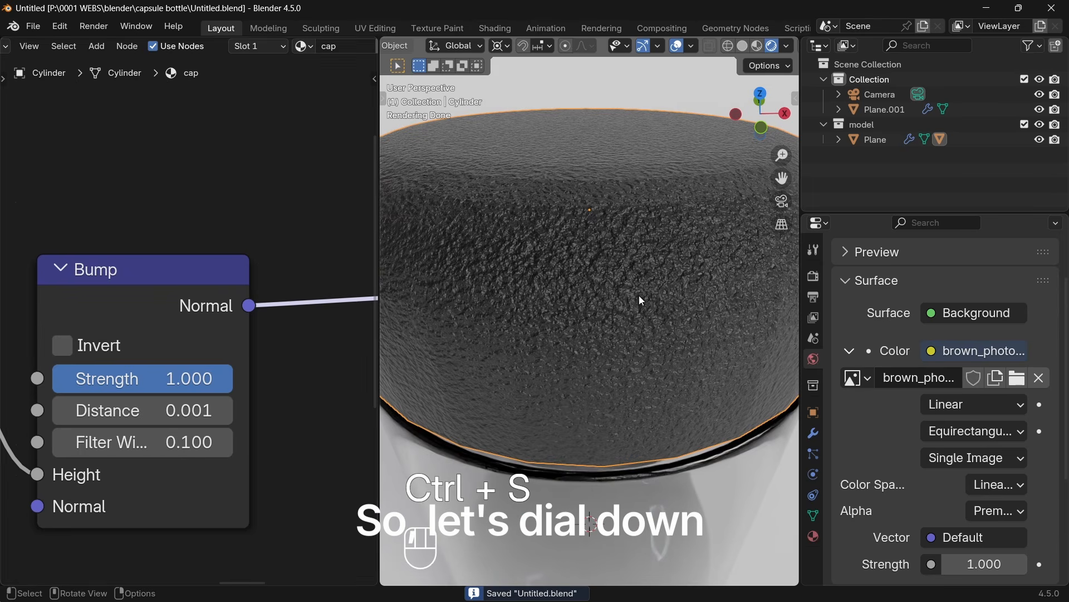
{"action": "left_click_drag", "start_coordinate": [162, 410], "coordinate": [167, 410]}
{"action": "key", "text": "Home"}
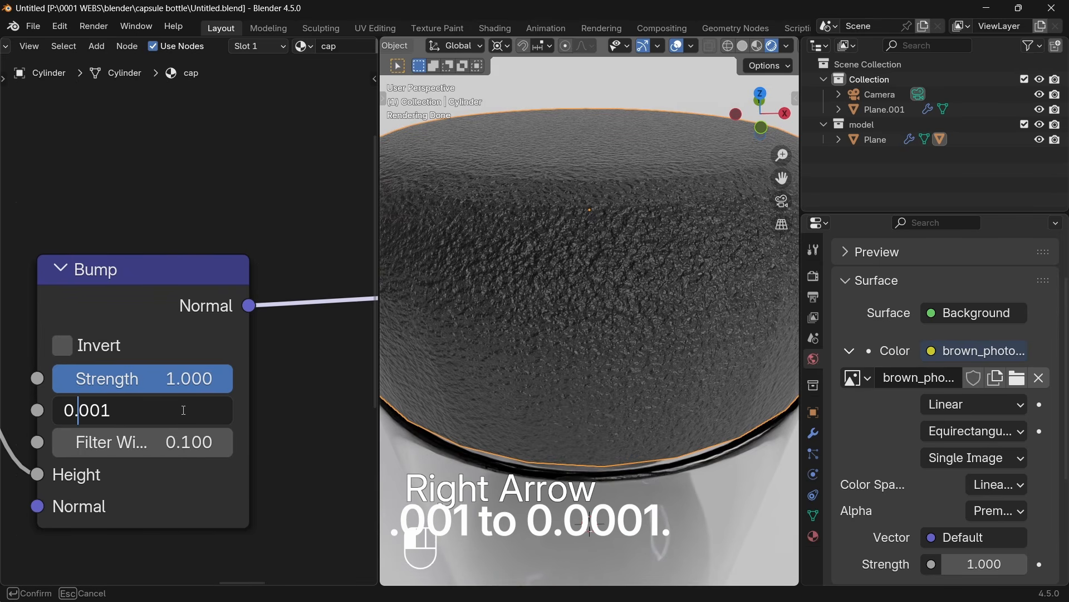
{"action": "key", "text": "Return"}
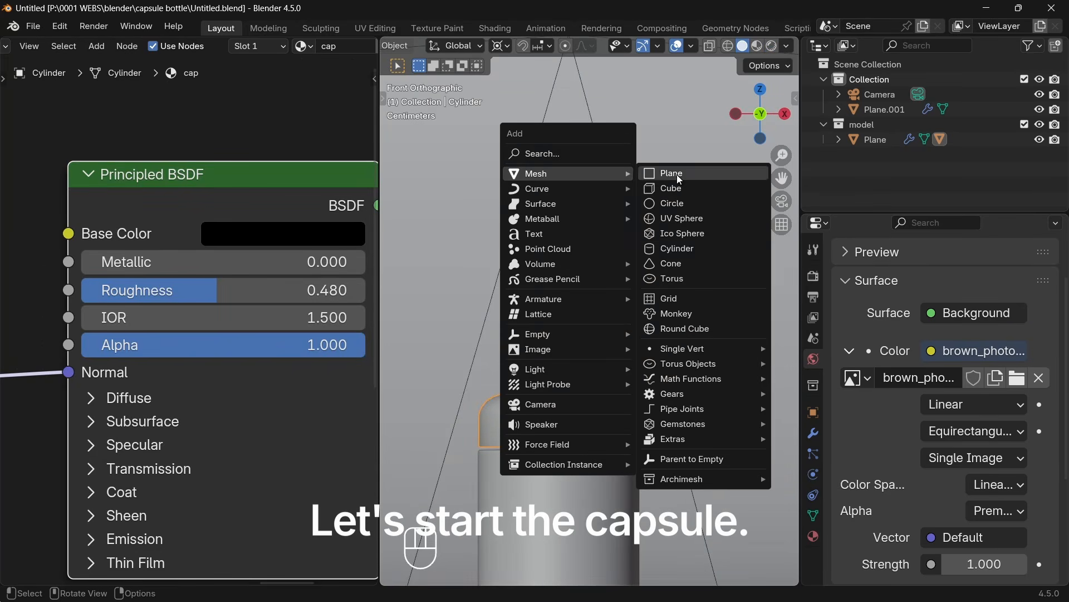
- Add a mesh cylinder and stretch it along Z until it is about twice as tall as it is wide
{"action": "left_click", "coordinate": [693, 249]}
{"action": "key", "text": "s"}
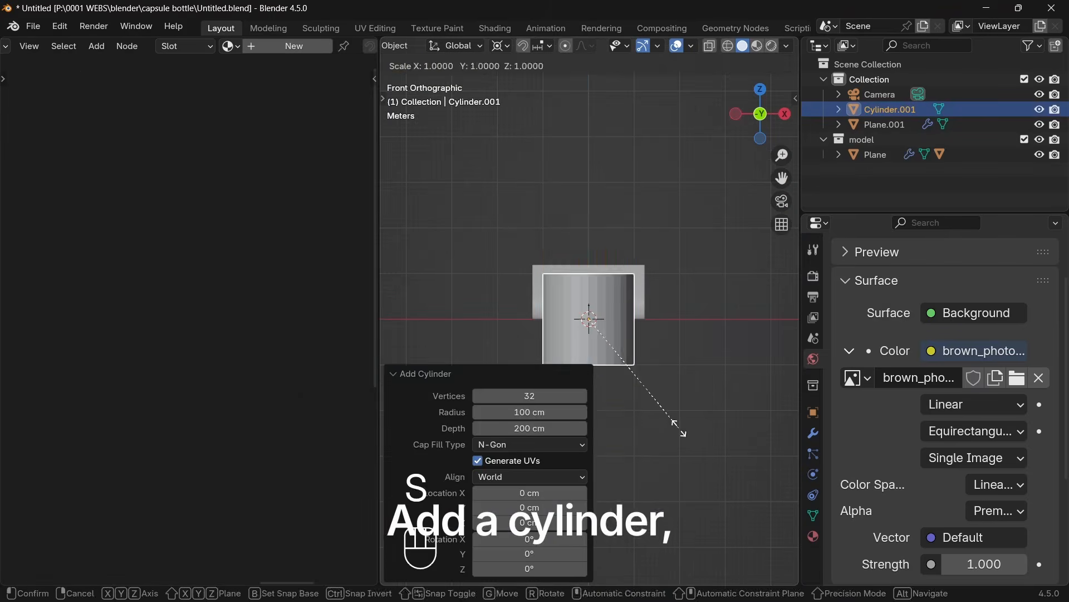
{"action": "key", "text": "z"}
{"action": "key", "text": "shift+z"}
{"action": "key", "text": "q"}
{"action": "key", "text": "q"}
- Bevel the edges of the cylinder's top and bottom faces with many segments to form rounded capsule ends
{"action": "key", "text": "Tab"}
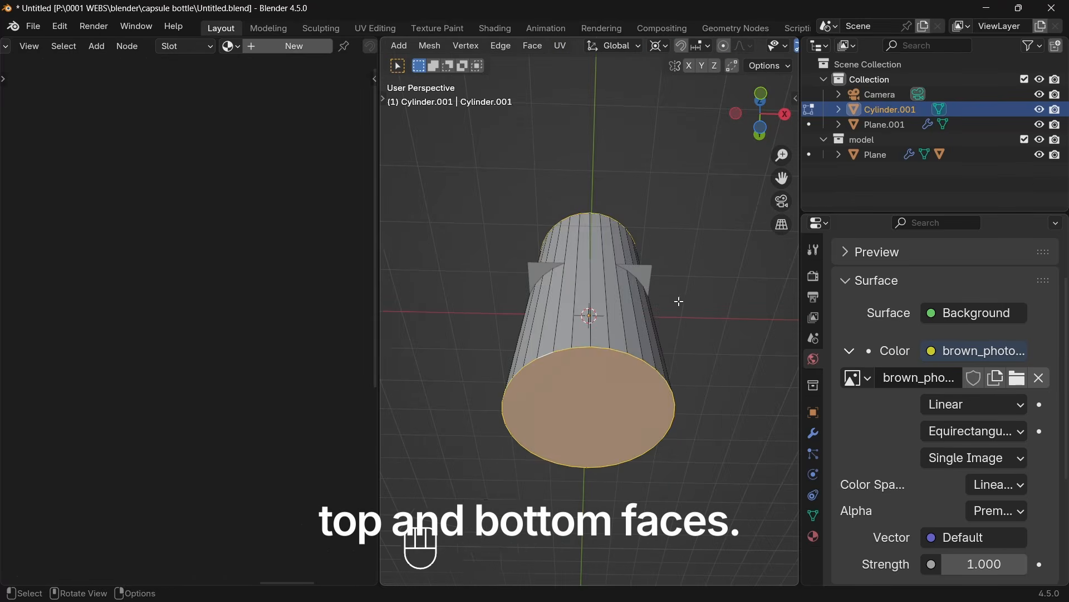
{"action": "key", "text": "ctrl+b"}
{"action": "left_click", "coordinate": [692, 433]}
{"action": "key", "text": "KP_1"}
{"action": "key", "text": "alt+z"}
{"action": "key", "text": "alt+z"}
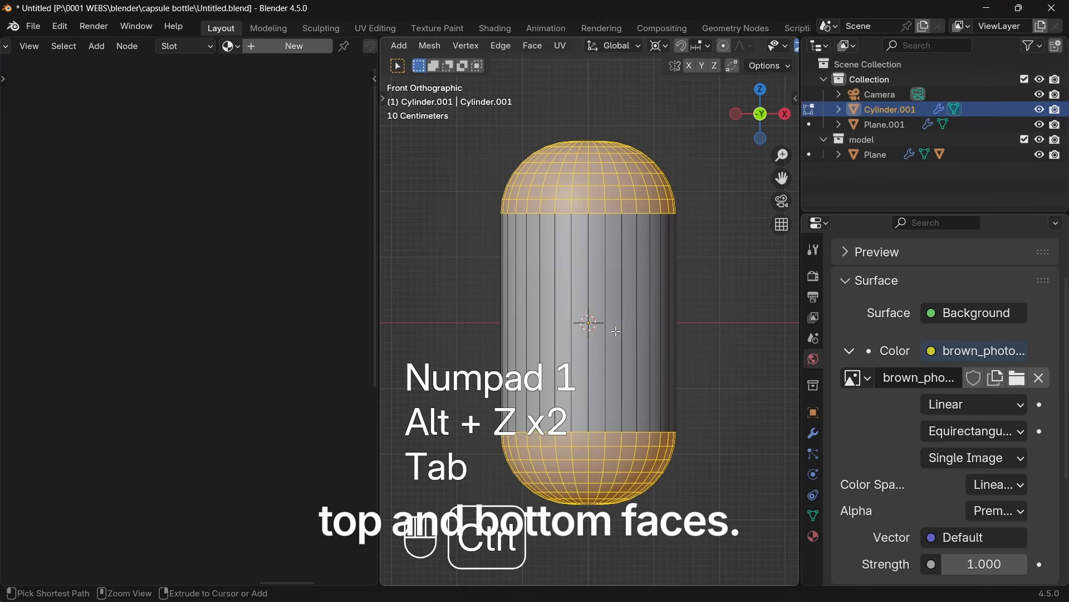
- Add an edge loop around the capsule's middle and bevel it into two closely spaced loops
{"action": "key", "text": "ctrl+r"}
{"action": "left_click", "coordinate": [616, 329]}
{"action": "right_click", "coordinate": [617, 328]}
{"action": "scroll", "coordinate": [618, 327], "scroll_direction": "up", "scroll_amount": 5}
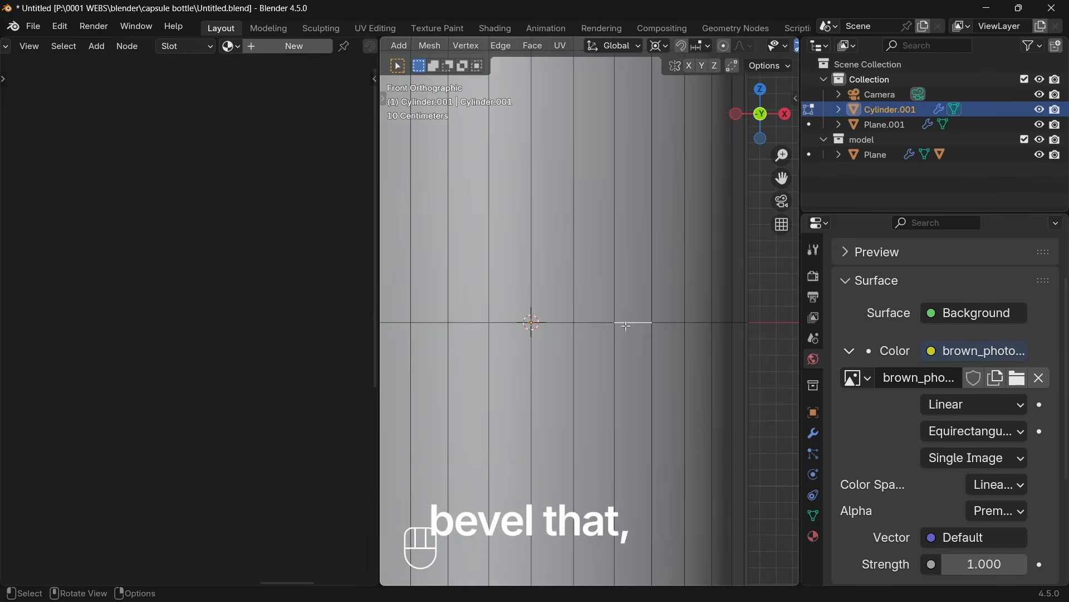
{"action": "key", "text": "ctrl+b"}
{"action": "left_click", "coordinate": [738, 485]}
- Select the capsule's upper half and scale it slightly outward in X and Y so it overlaps the lower half
{"action": "left_click", "coordinate": [627, 269]}
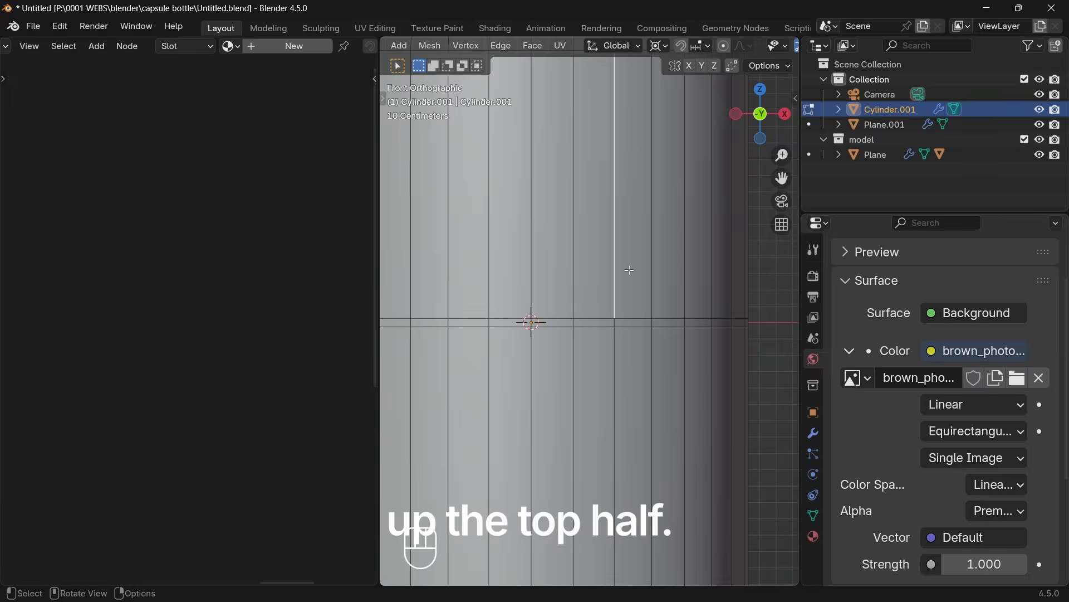
{"action": "scroll", "coordinate": [590, 312], "scroll_direction": "down", "scroll_amount": 4}
{"action": "key", "text": "alt+z"}
{"action": "left_click_drag", "start_coordinate": [461, 186], "coordinate": [677, 264]}
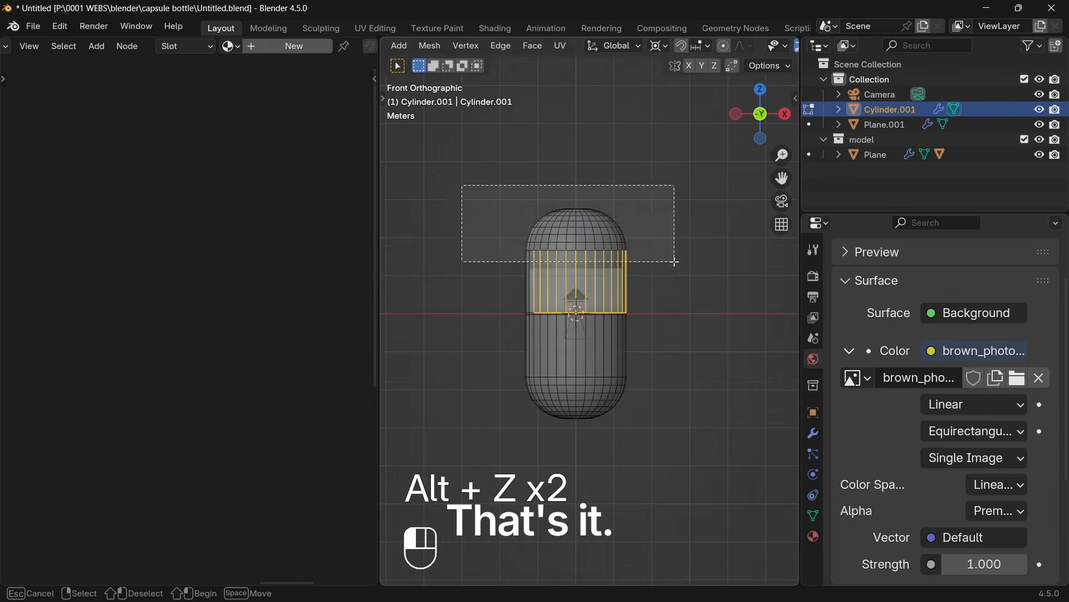
{"action": "key", "text": "ctrl+KP_Add"}
{"action": "key", "text": "alt+z"}
{"action": "scroll", "coordinate": [592, 310], "scroll_direction": "up", "scroll_amount": 6}
{"action": "key", "text": "s"}
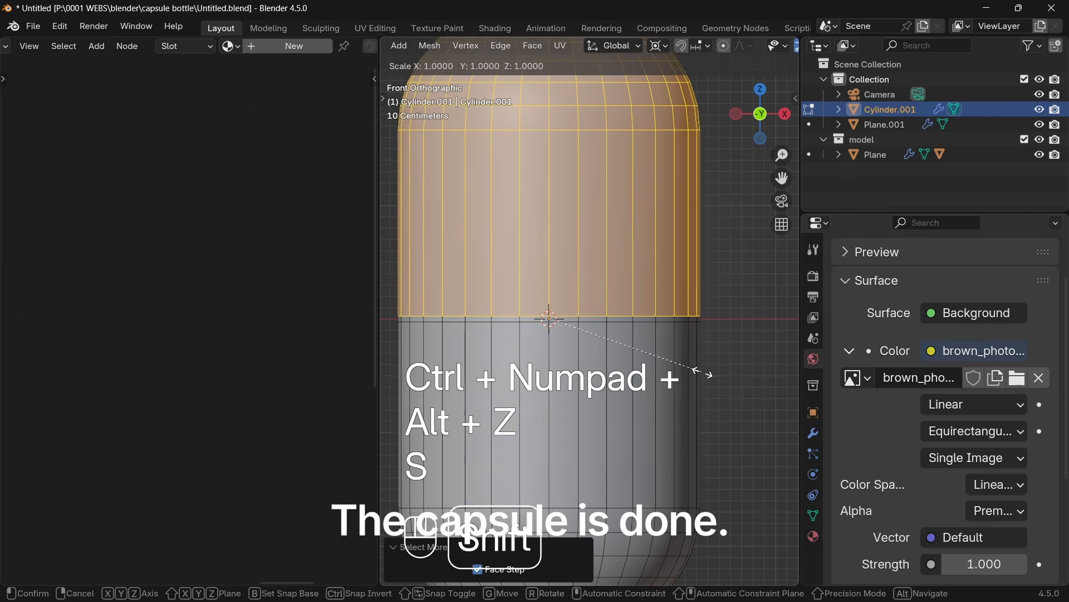
{"action": "key", "text": "shift+z"}
{"action": "key", "text": "Tab"}
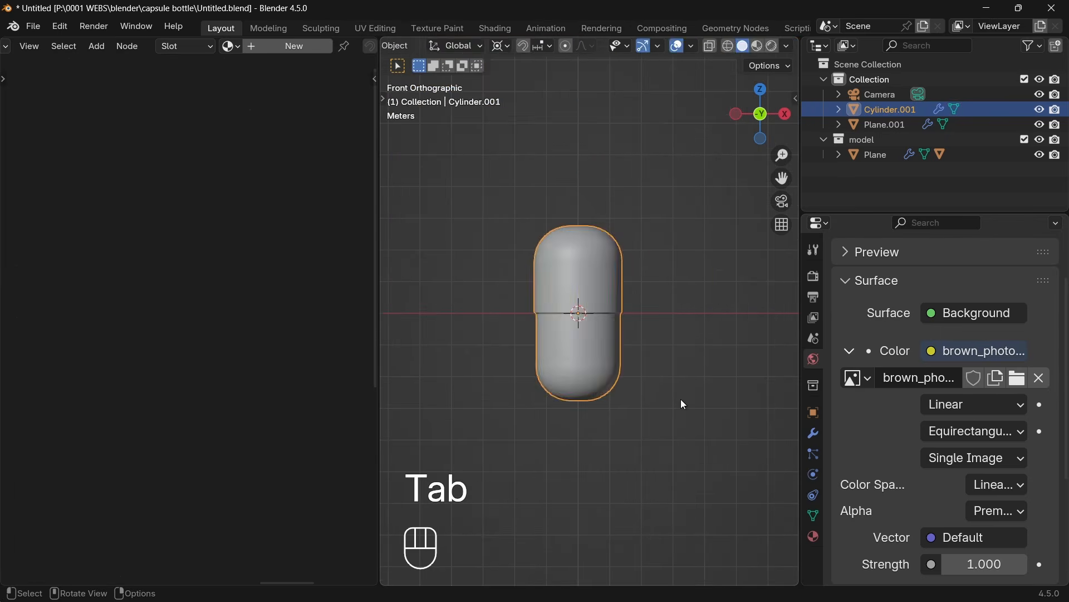
- Lengthen the capsule by moving its bottom dome down and its top dome up along Z
{"action": "key", "text": "Tab"}
{"action": "left_click_drag", "start_coordinate": [674, 454], "coordinate": [527, 356]}
{"action": "key", "text": "alt+z"}
{"action": "key", "text": "g"}
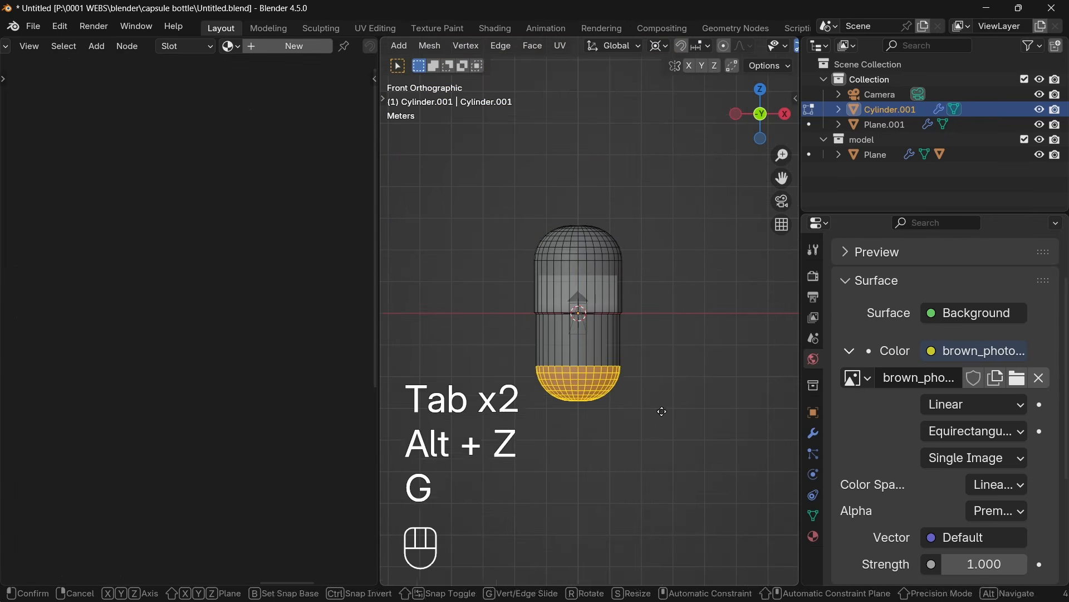
{"action": "key", "text": "y"}
{"action": "key", "text": "z"}
{"action": "left_click", "coordinate": [667, 435]}
{"action": "left_click_drag", "start_coordinate": [671, 263], "coordinate": [463, 195]}
{"action": "key", "text": "g"}
{"action": "key", "text": "z"}
{"action": "left_click", "coordinate": [659, 274]}
{"action": "key", "text": "Tab"}
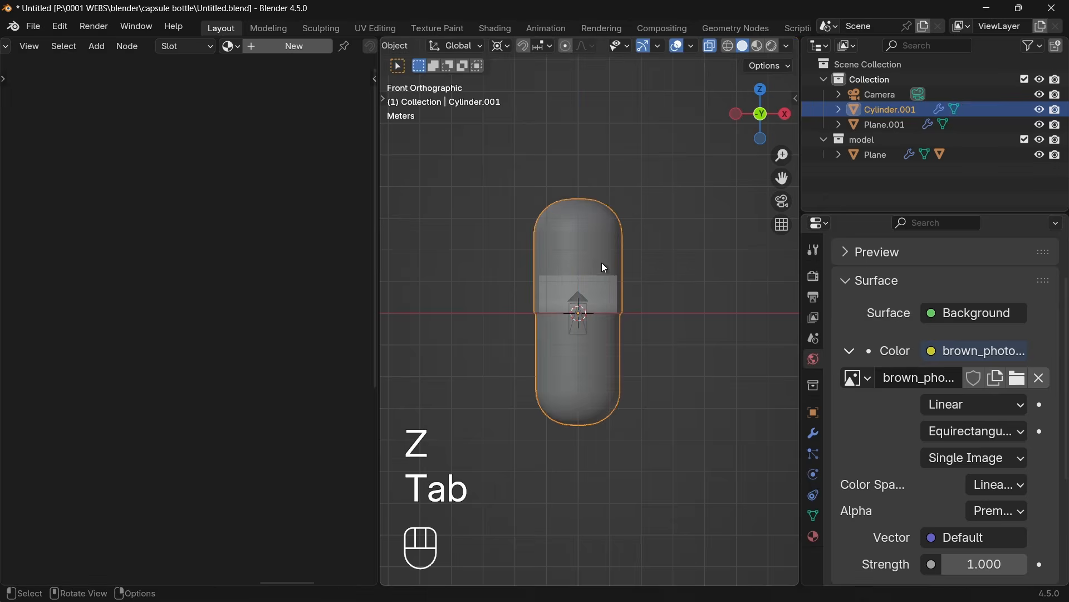
- Apply Shade Auto Smooth to the capsule with a 30° angle
{"action": "key", "text": "alt+z"}
{"action": "scroll", "coordinate": [602, 267], "scroll_direction": "down", "scroll_amount": 5}
{"action": "middle_click_drag", "start_coordinate": [599, 301], "coordinate": [677, 443]}
{"action": "scroll", "coordinate": [677, 443], "scroll_direction": "up", "scroll_amount": 6}
{"action": "key", "text": "s"}
{"action": "key", "text": "s"}
{"action": "right_click", "coordinate": [675, 448]}
{"action": "scroll", "coordinate": [664, 465], "scroll_direction": "up", "scroll_amount": 6}
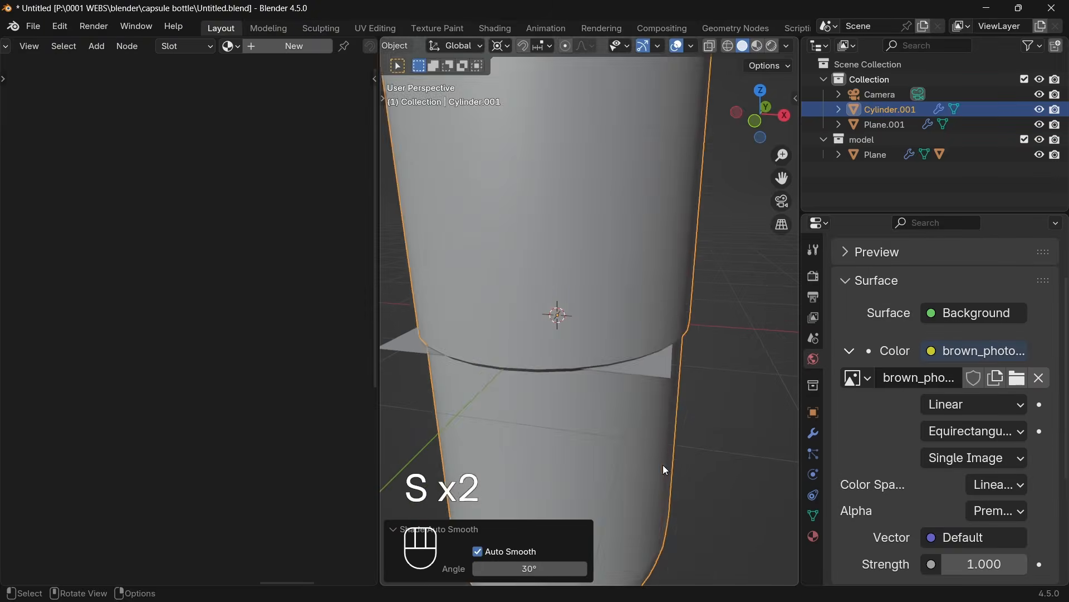
- Scale the whole capsule down near the bottle's size, finishing with a uniform factor of 0.26
{"action": "key", "text": "s"}
{"action": "left_click", "coordinate": [565, 322]}
{"action": "scroll", "coordinate": [589, 340], "scroll_direction": "up", "scroll_amount": 4}
{"action": "scroll", "coordinate": [602, 367], "scroll_direction": "down", "scroll_amount": 6}
{"action": "middle_click_drag", "start_coordinate": [614, 391], "coordinate": [563, 390]}
{"action": "scroll", "coordinate": [563, 390], "scroll_direction": "up", "scroll_amount": 6}
{"action": "key", "text": "s"}
{"action": "left_click", "coordinate": [529, 379]}
- Move the capsule up along Z until it floats above the bottle
{"action": "key", "text": "g"}
{"action": "key", "text": "z"}
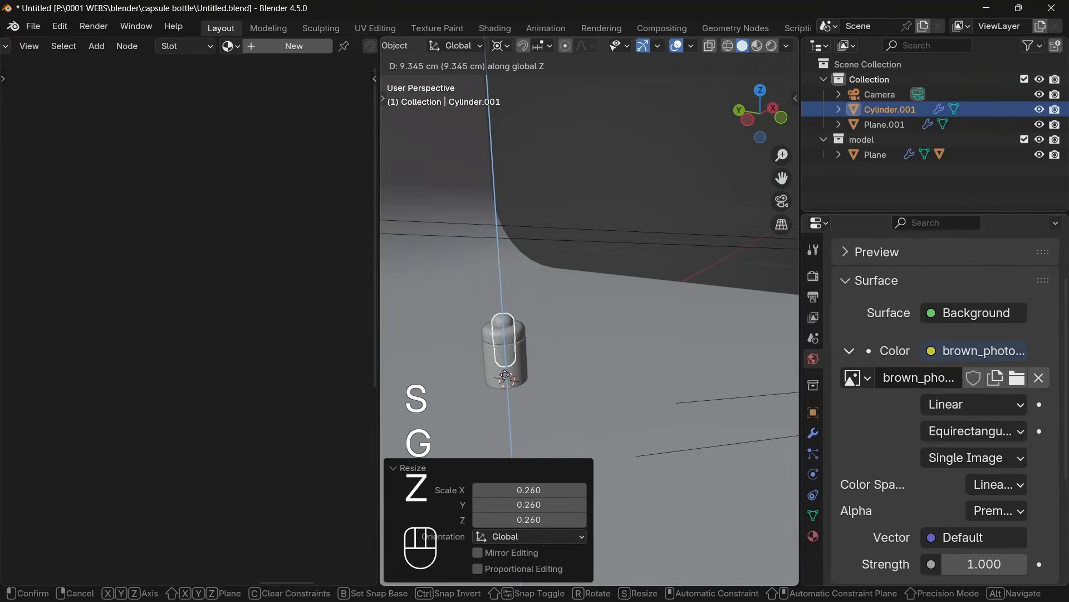
{"action": "left_click", "coordinate": [524, 334]}
- Set the transform pivot to Bounding Box Center and shrink the capsule in place to pill size above the bottle
{"action": "left_click", "coordinate": [500, 45]}
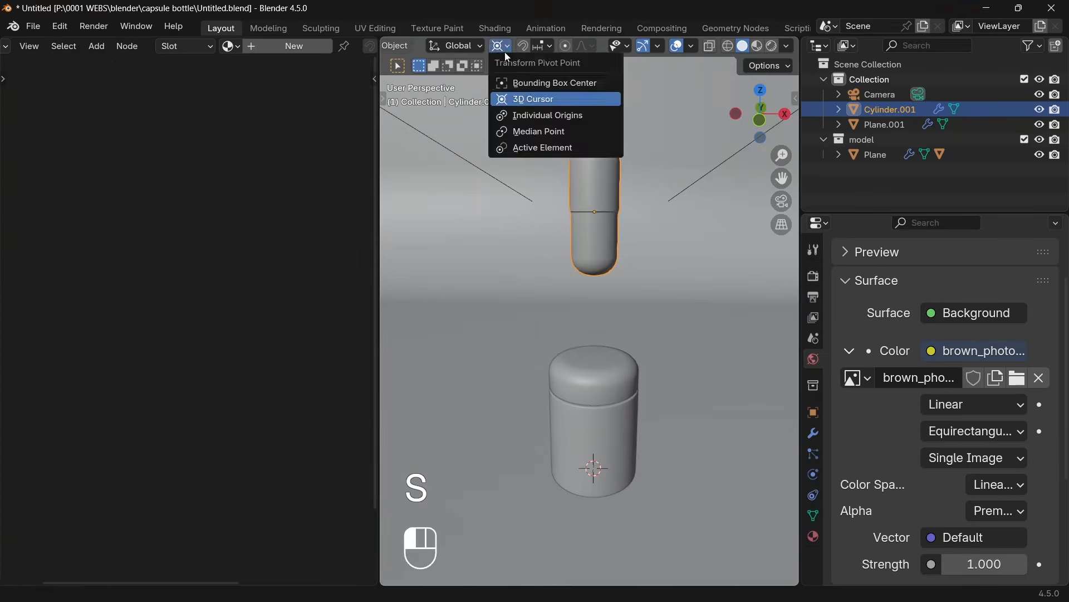
{"action": "left_click", "coordinate": [532, 99]}
{"action": "key", "text": "s"}
{"action": "key", "text": "s"}
{"action": "left_click", "coordinate": [639, 209]}
{"action": "key", "text": "KP_1"}
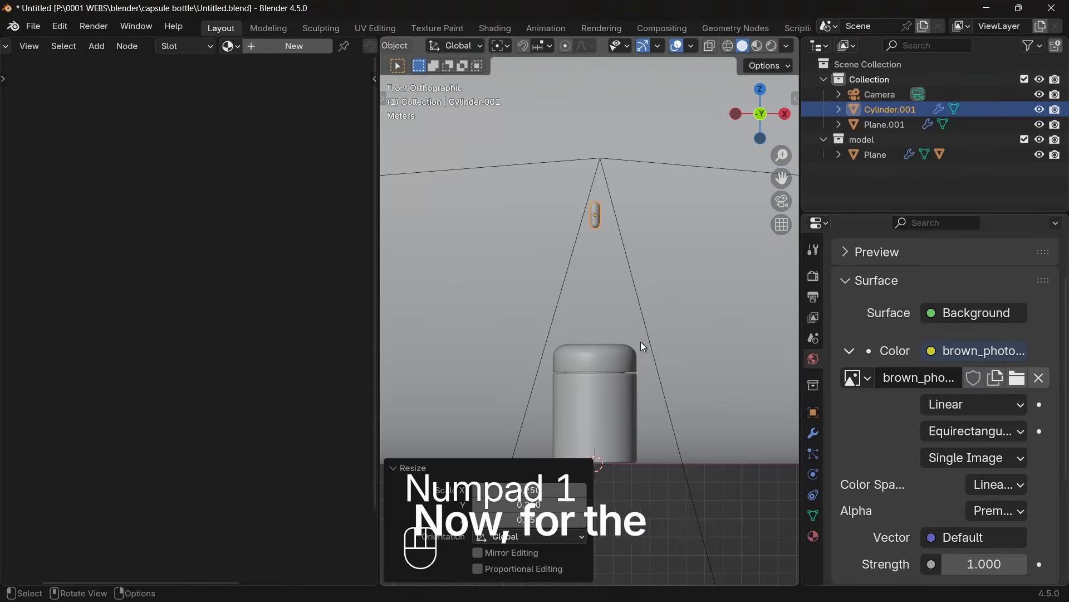
- Resize the capsule above the bottle, save the file, and set its origin to its geometry using Bounds Center
{"action": "key", "text": "s"}
{"action": "left_click", "coordinate": [733, 436]}
{"action": "middle_click_drag", "start_coordinate": [601, 268], "coordinate": [637, 330], "text": "shift"}
{"action": "scroll", "coordinate": [637, 330], "scroll_direction": "up", "scroll_amount": 3}
{"action": "key", "text": "ctrl+s"}
{"action": "key", "text": "q"}
{"action": "key", "text": "q"}
{"action": "left_click", "coordinate": [637, 330]}
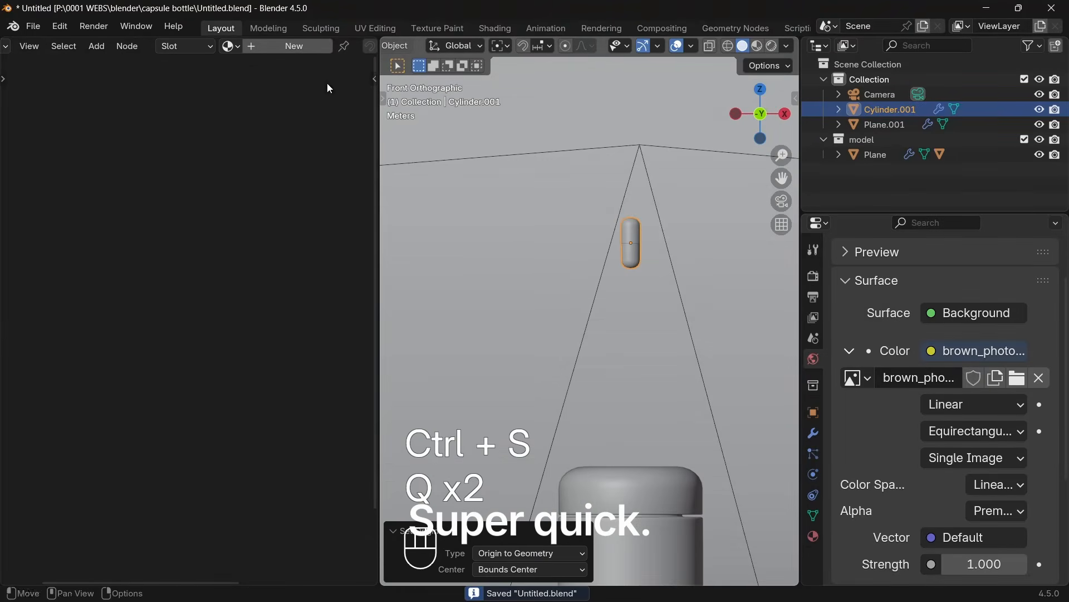
- Create a new material for the capsule and raise its coat weight to 1.000
{"action": "left_click", "coordinate": [293, 46]}
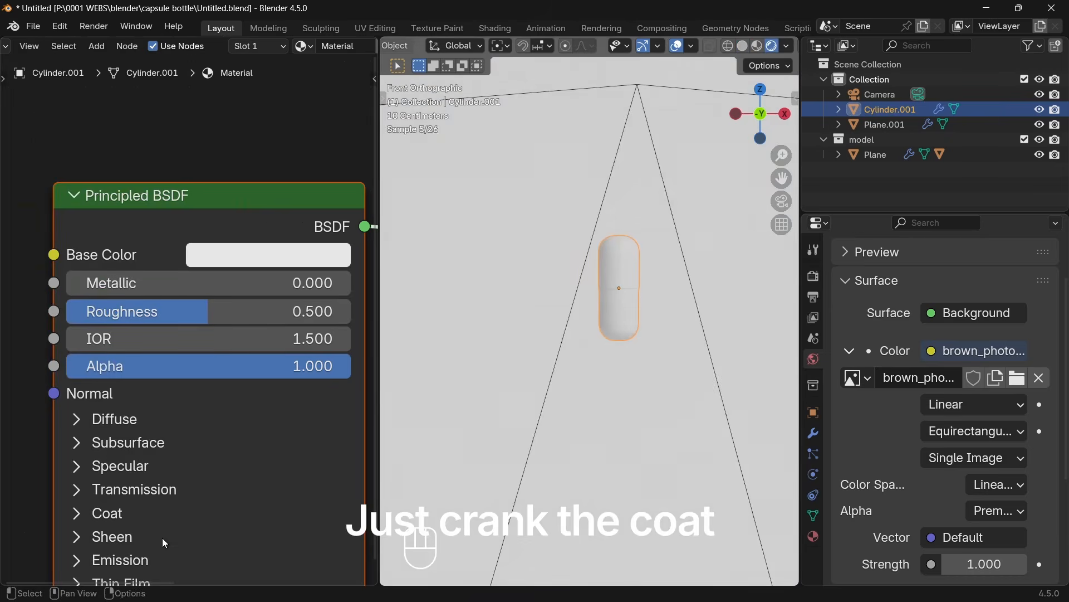
{"action": "left_click", "coordinate": [160, 513]}
{"action": "left_click_drag", "start_coordinate": [161, 544], "coordinate": [234, 544]}
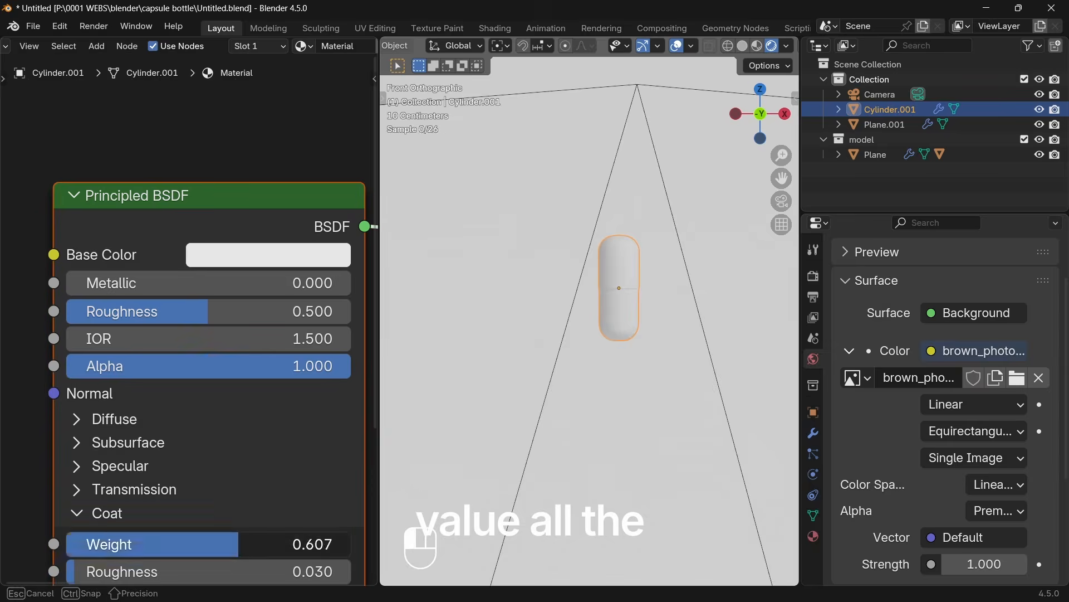
- Try an orange-red base color, #CC3400, on the capsule material
{"action": "left_click", "coordinate": [228, 260]}
{"action": "left_click_drag", "start_coordinate": [301, 317], "coordinate": [259, 384]}
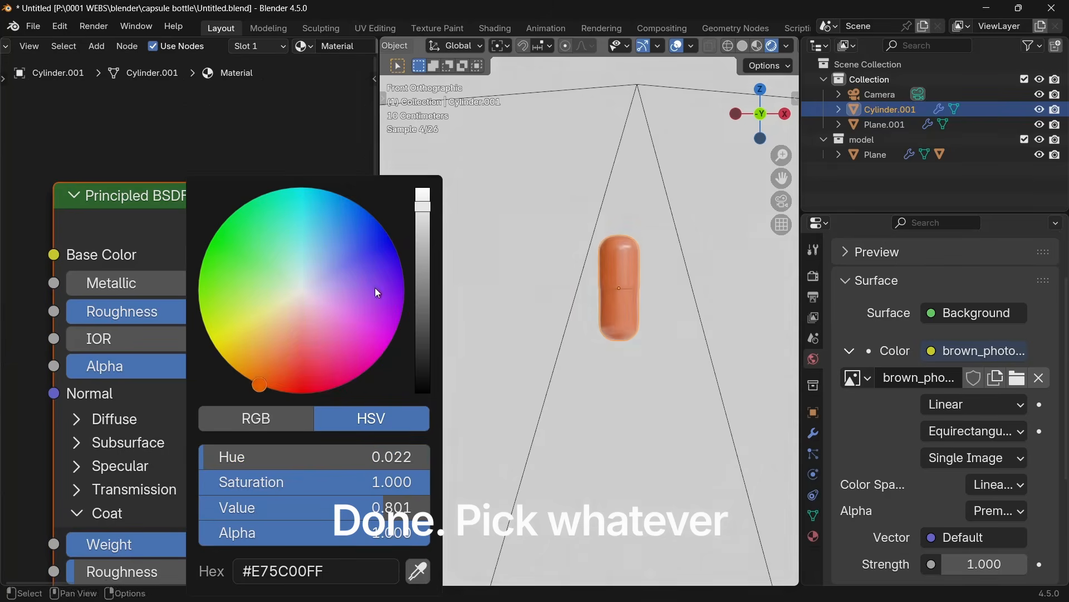
{"action": "mouse_move", "coordinate": [422, 207]}
{"action": "left_mouse_down"}
{"action": "mouse_move", "coordinate": [422, 234]}
{"action": "mouse_move", "coordinate": [422, 187]}
{"action": "left_mouse_up"}
{"action": "left_click_drag", "start_coordinate": [268, 384], "coordinate": [283, 387]}
{"action": "scroll", "coordinate": [243, 313], "scroll_direction": "down", "scroll_amount": 5, "text": "ctrl"}
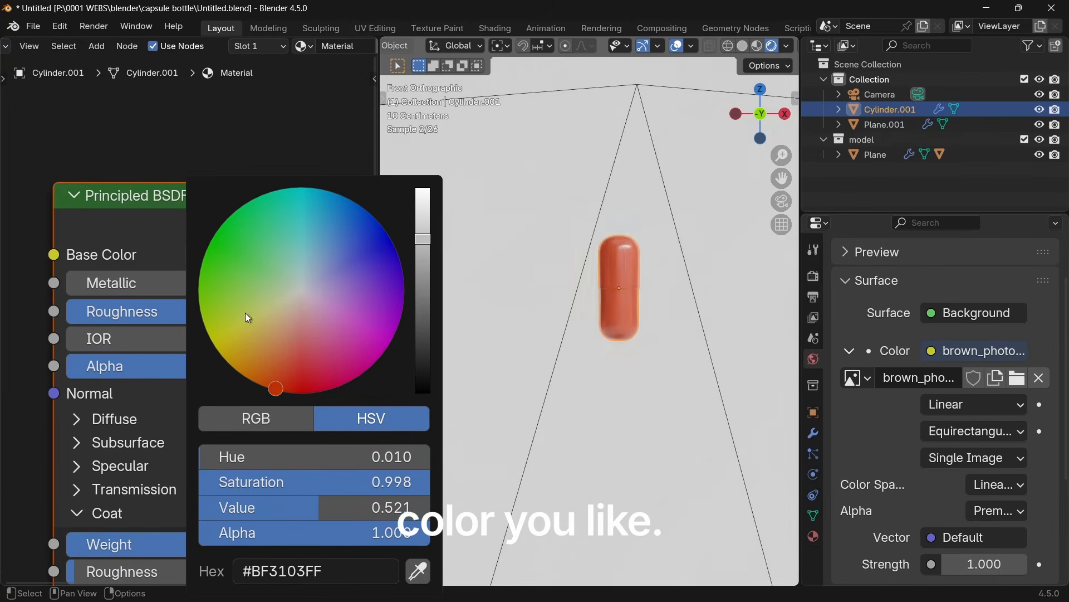
{"action": "scroll", "coordinate": [282, 504], "scroll_direction": "up", "scroll_amount": 3, "text": "ctrl"}
{"action": "scroll", "coordinate": [282, 504], "scroll_direction": "down", "scroll_amount": 2, "text": "ctrl"}
{"action": "scroll", "coordinate": [335, 482], "scroll_direction": "down", "scroll_amount": 3, "text": "ctrl"}
{"action": "scroll", "coordinate": [339, 477], "scroll_direction": "up", "scroll_amount": 4, "text": "ctrl"}
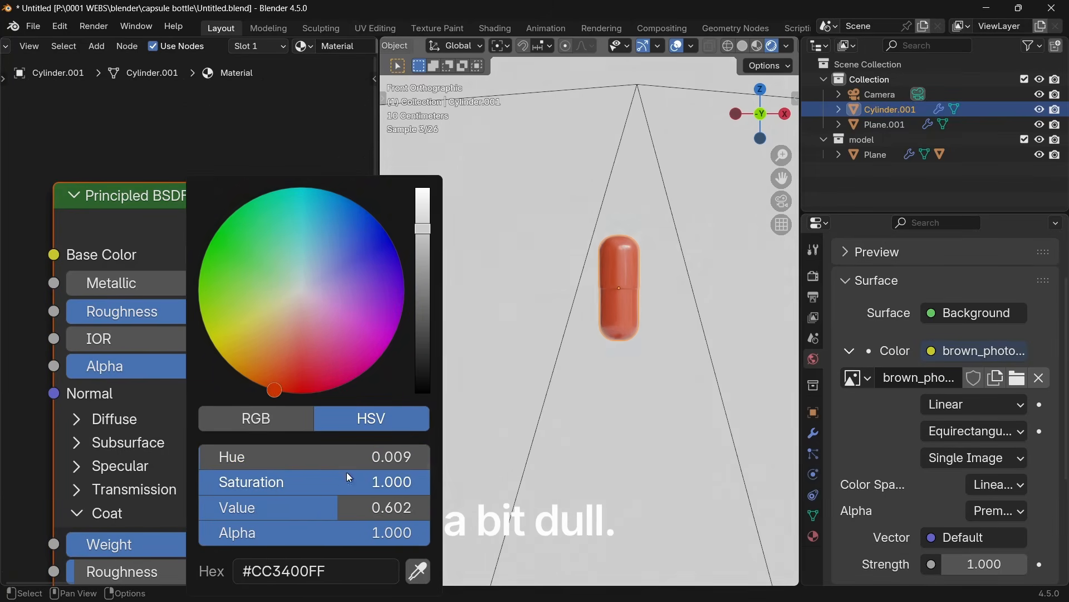
- Set the capsule material's base color to a saturated pure red and save the file
{"action": "scroll", "coordinate": [226, 408], "scroll_direction": "down", "scroll_amount": 5}
{"action": "scroll", "coordinate": [195, 462], "scroll_direction": "up", "scroll_amount": 2}
{"action": "middle_click_drag", "start_coordinate": [194, 473], "coordinate": [196, 448]}
{"action": "scroll", "coordinate": [195, 449], "scroll_direction": "up", "scroll_amount": 2}
{"action": "scroll", "coordinate": [597, 359], "scroll_direction": "down", "scroll_amount": 7}
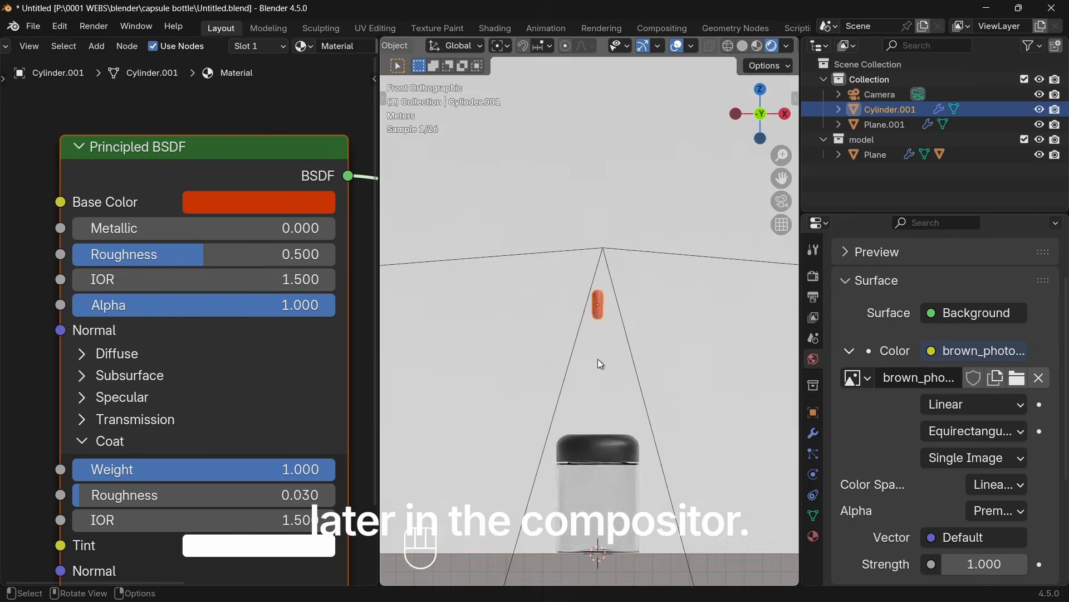
{"action": "scroll", "coordinate": [597, 364], "scroll_direction": "up", "scroll_amount": 10}
{"action": "left_click", "coordinate": [259, 202]}
{"action": "left_click", "coordinate": [268, 411]}
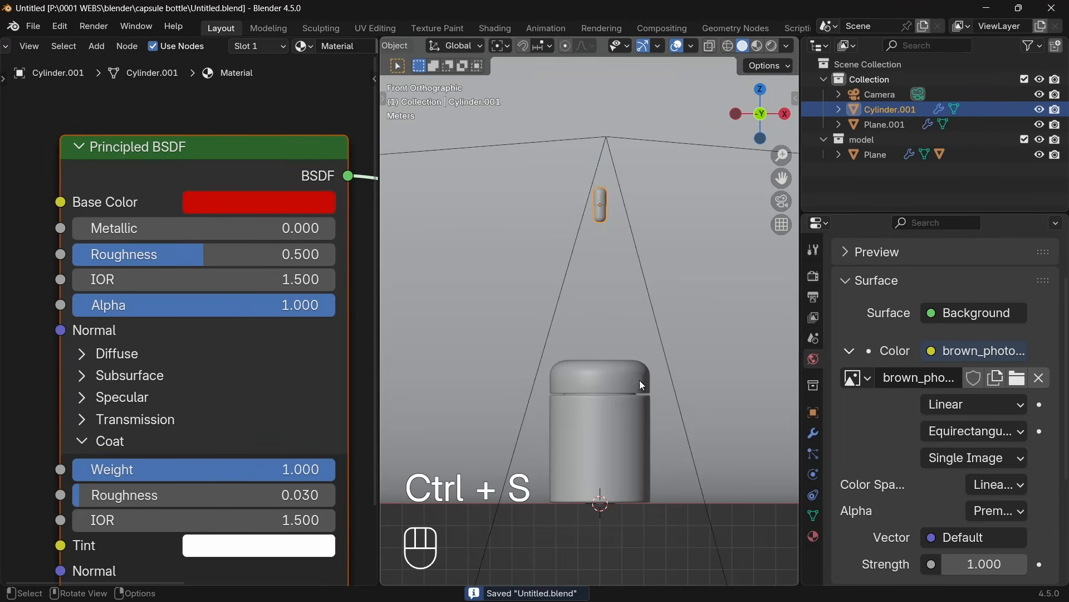
- Move the cap along negative X until it is clear of the bottle and the neck is open
{"action": "left_click", "coordinate": [626, 383]}
{"action": "key", "text": "g"}
{"action": "key", "text": "x"}
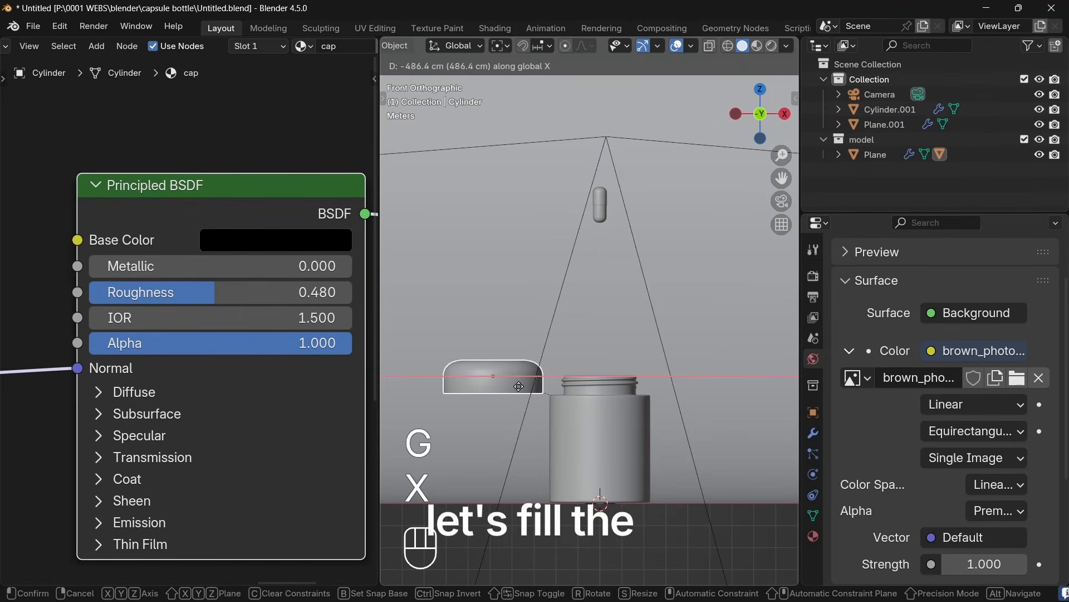
{"action": "left_click", "coordinate": [553, 366]}
- Apply all transforms, including rotation and scale, to the capsule
{"action": "left_click", "coordinate": [601, 216]}
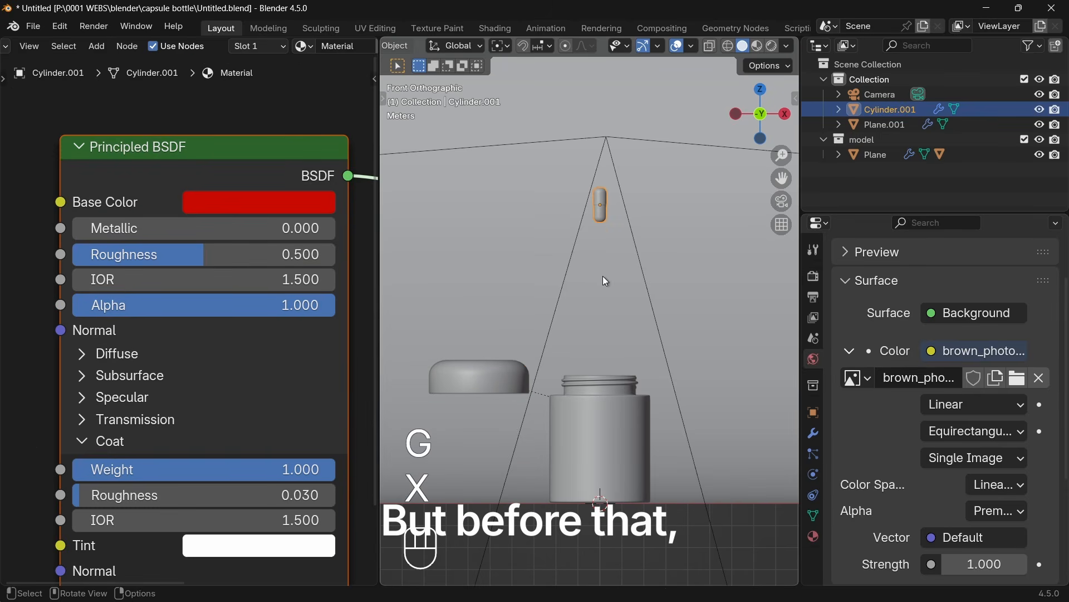
{"action": "key", "text": "q"}
{"action": "left_click", "coordinate": [607, 335]}
{"action": "middle_click_drag", "start_coordinate": [639, 293], "coordinate": [626, 378]}
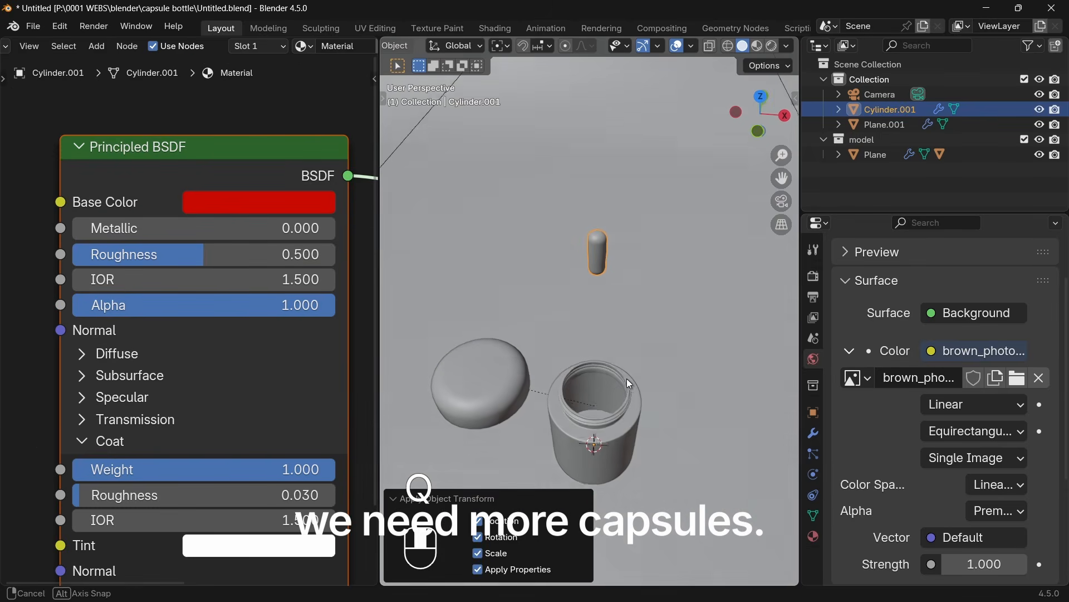
- Widen the 3D viewport and add an Array modifier to the capsule
{"action": "scroll", "coordinate": [313, 132], "scroll_direction": "down", "scroll_amount": 1}
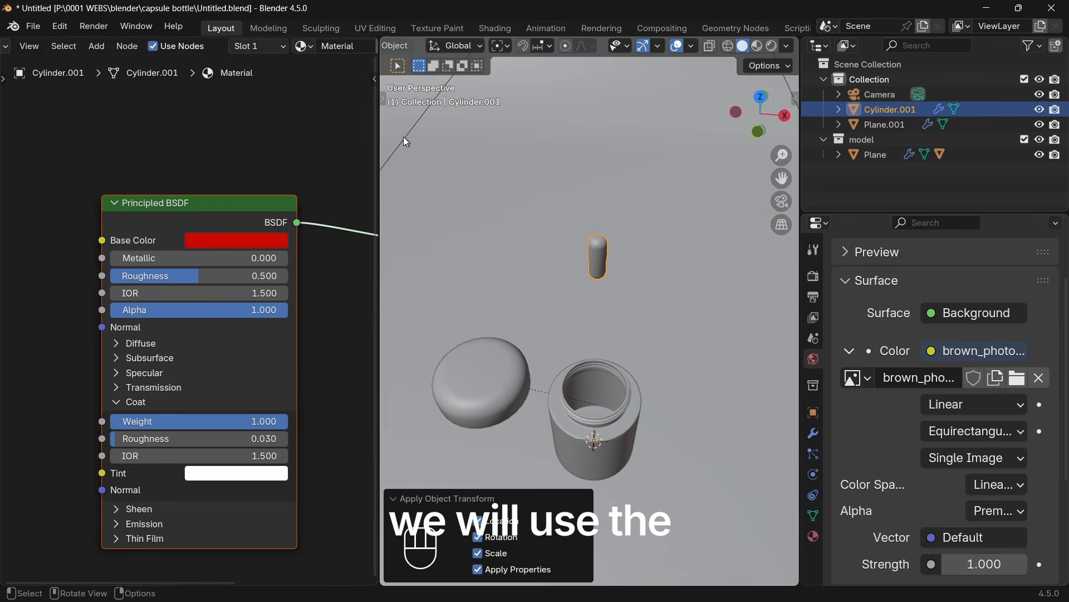
{"action": "left_click_drag", "start_coordinate": [379, 159], "coordinate": [268, 159]}
{"action": "key", "text": "KP_7"}
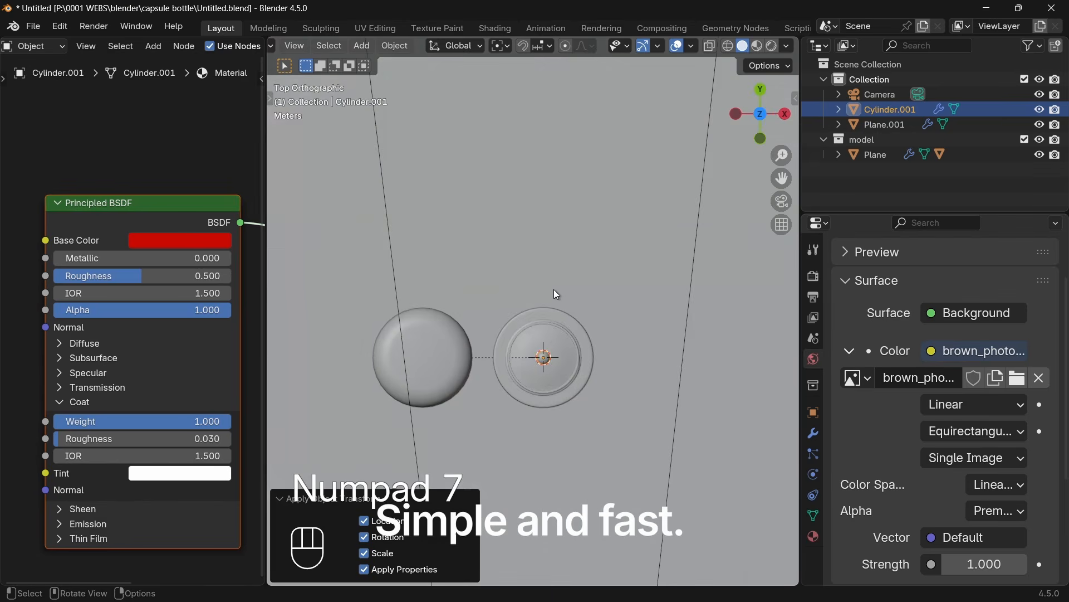
{"action": "scroll", "coordinate": [592, 426], "scroll_direction": "up", "scroll_amount": 3}
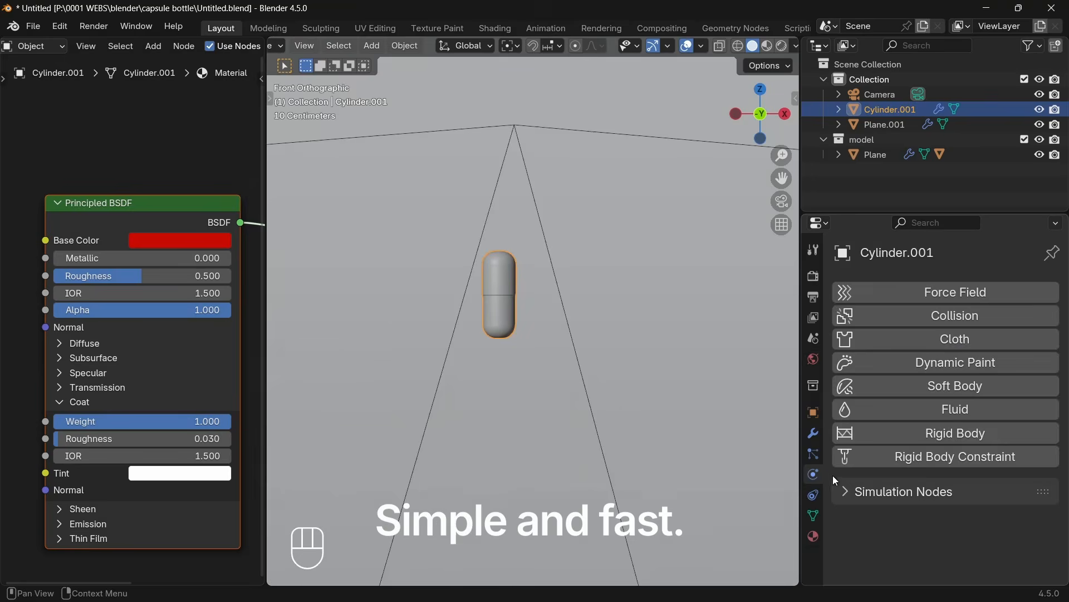
{"action": "left_click", "coordinate": [814, 433]}
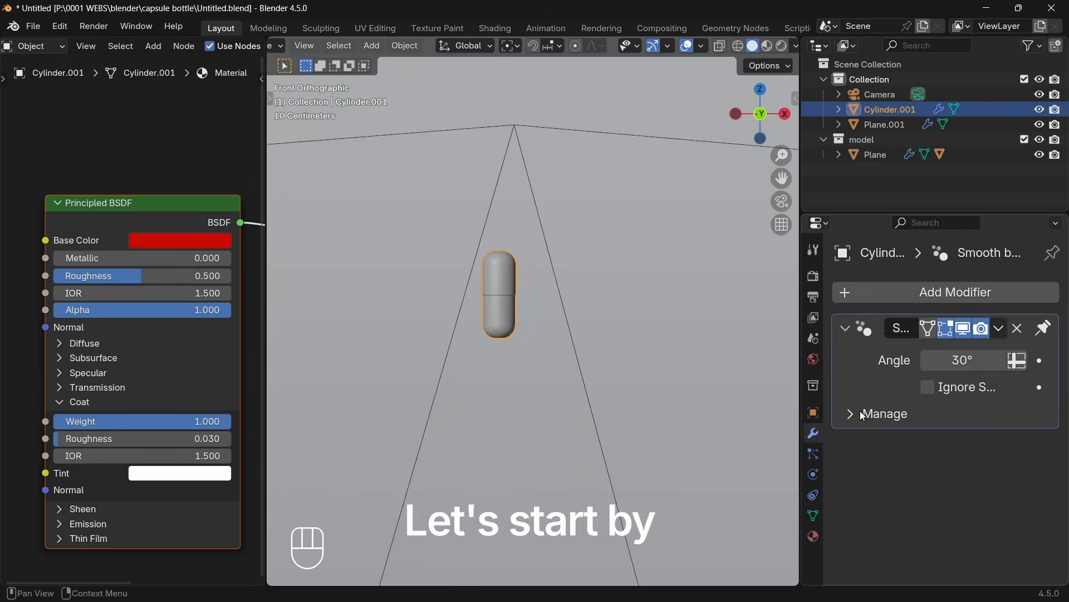
{"action": "left_click", "coordinate": [954, 291]}
{"action": "left_click", "coordinate": [953, 299]}
{"action": "type", "text": "a"}
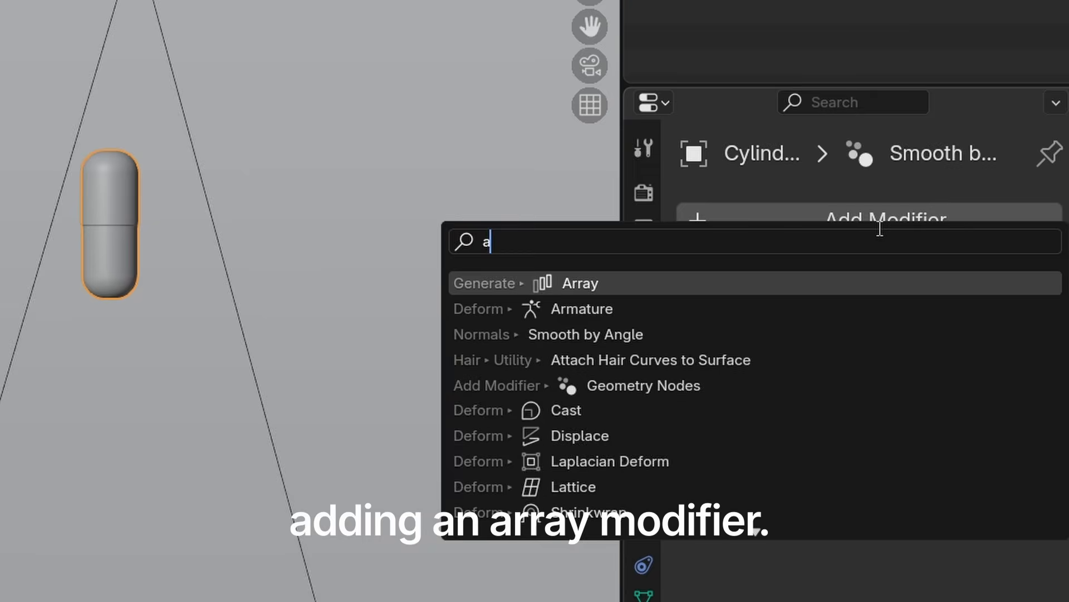
{"action": "key", "text": "Return"}
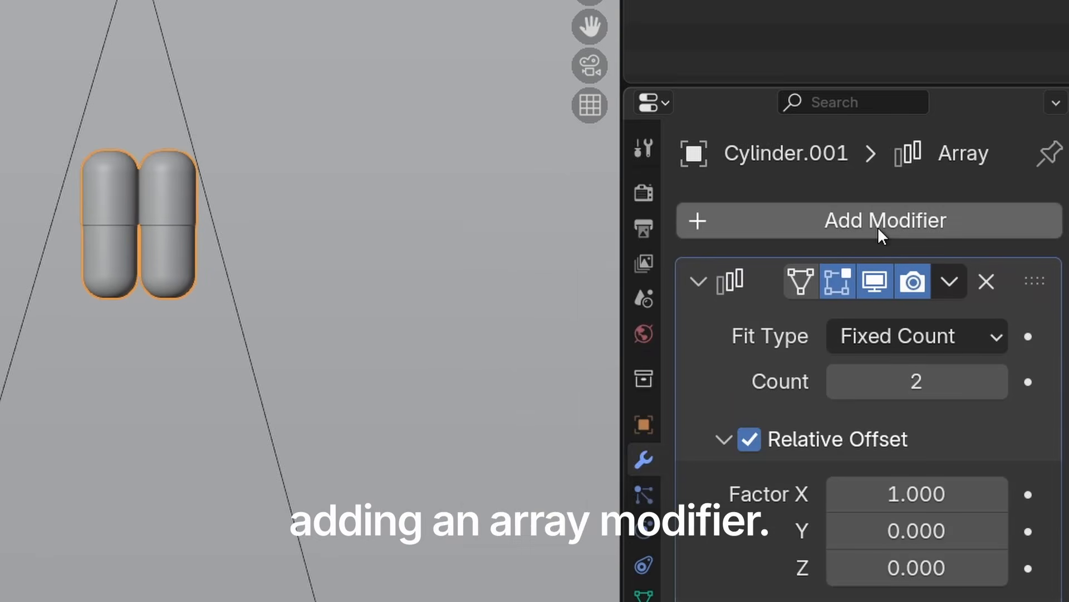
- Set the array's relative offset Factor X to 1.3 and its count to 4
{"action": "key", "text": "KP_7"}
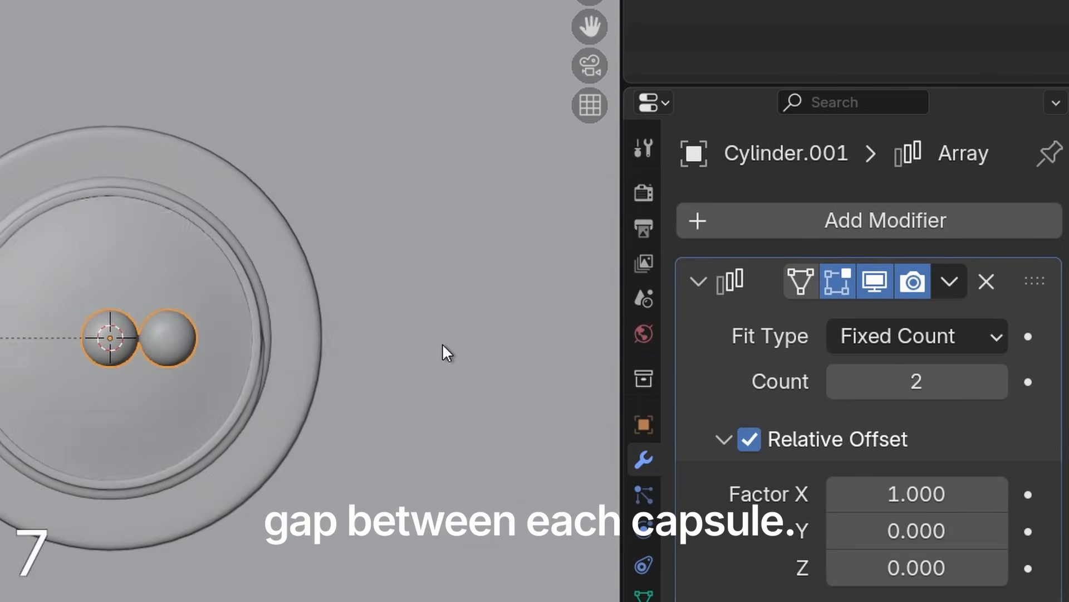
{"action": "left_click", "coordinate": [1002, 494]}
{"action": "left_click", "coordinate": [1002, 493]}
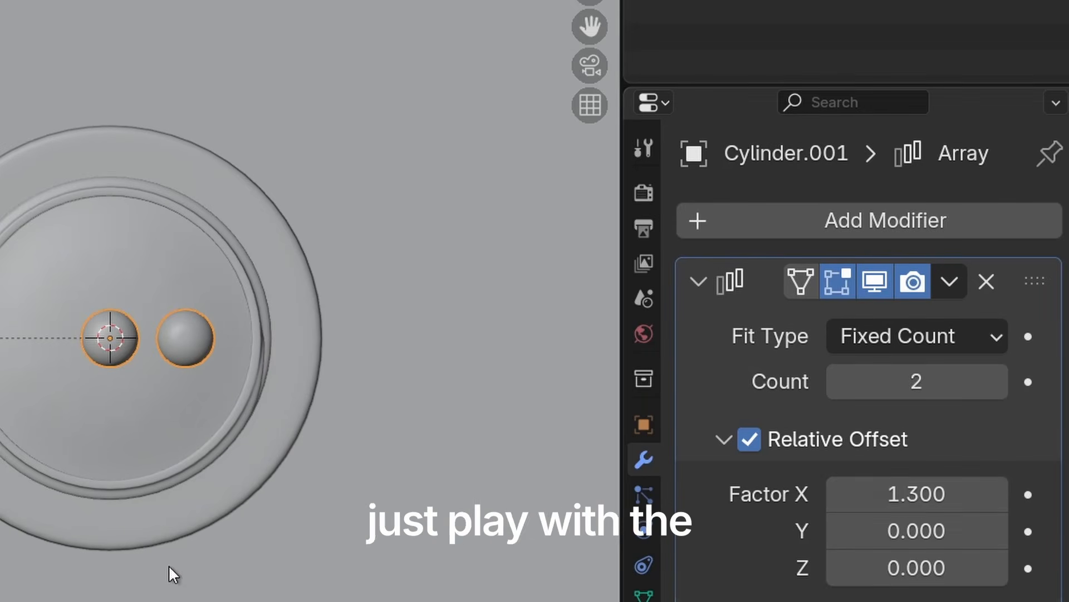
{"action": "left_click", "coordinate": [1000, 379]}
{"action": "left_click", "coordinate": [1000, 378]}
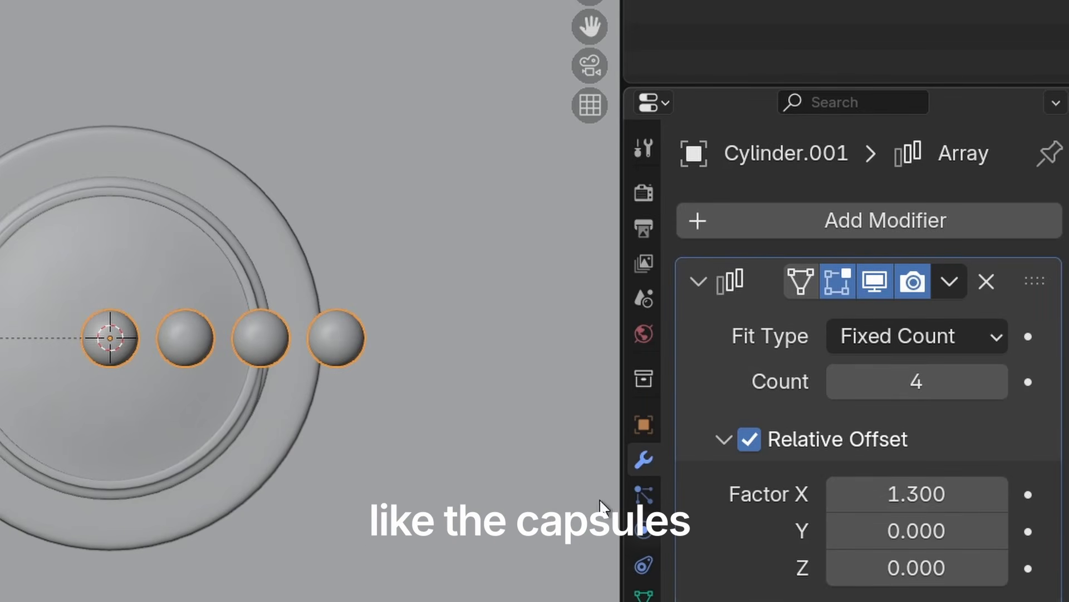
- Move the row of capsules about -118 cm along X to center it over the bottle opening
{"action": "key", "text": "x"}
{"action": "left_click", "coordinate": [262, 449]}
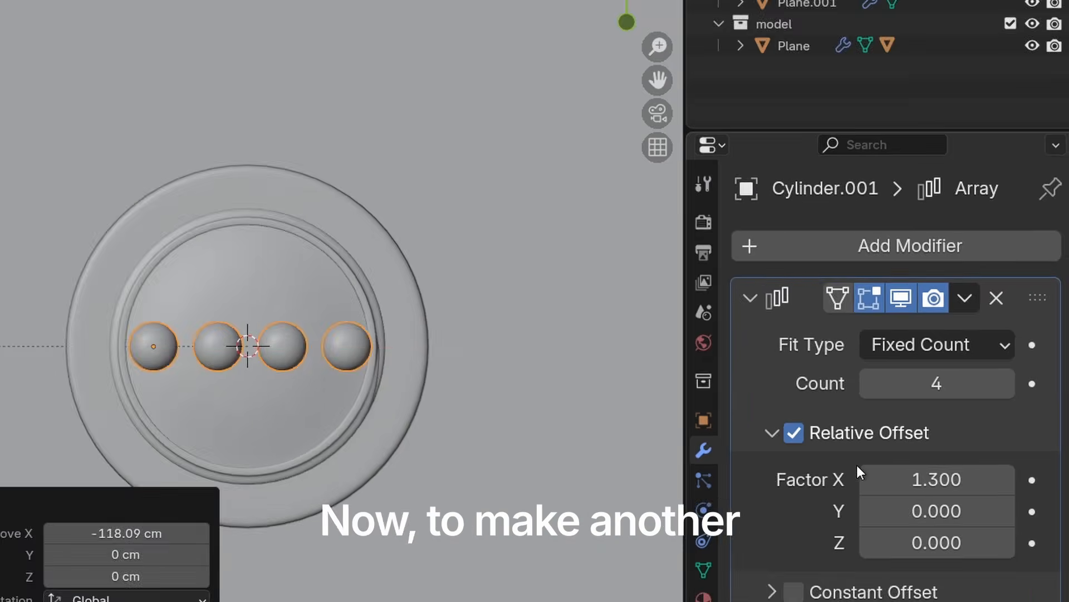
{"action": "key", "text": "ctrl+z"}
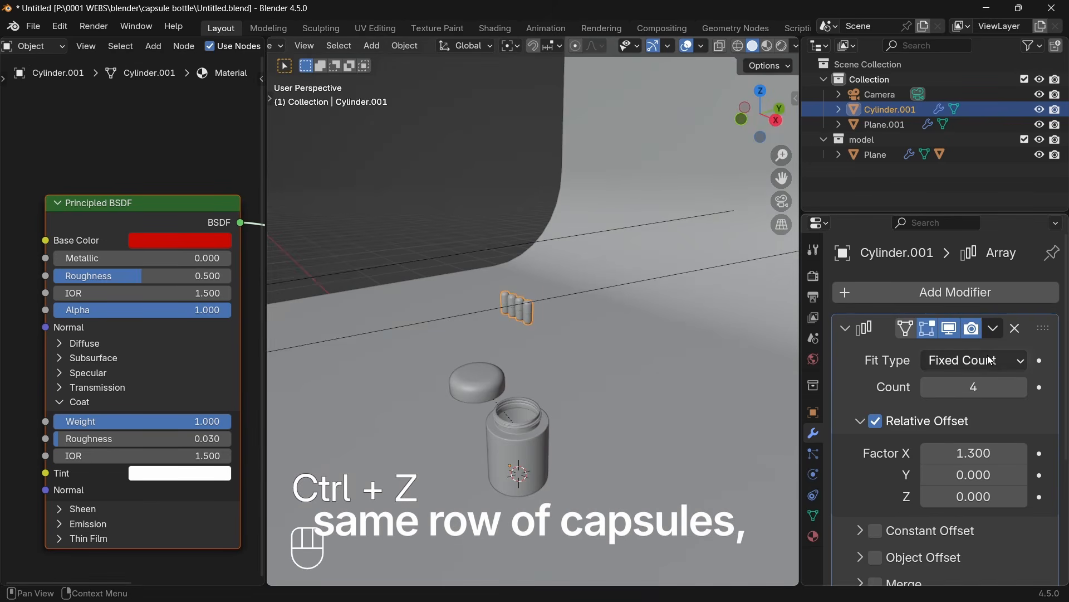
- Duplicate the Array modifier and set the copy's relative offset to X 0 and Y 1.3
{"action": "left_click", "coordinate": [994, 330]}
{"action": "left_click", "coordinate": [936, 377]}
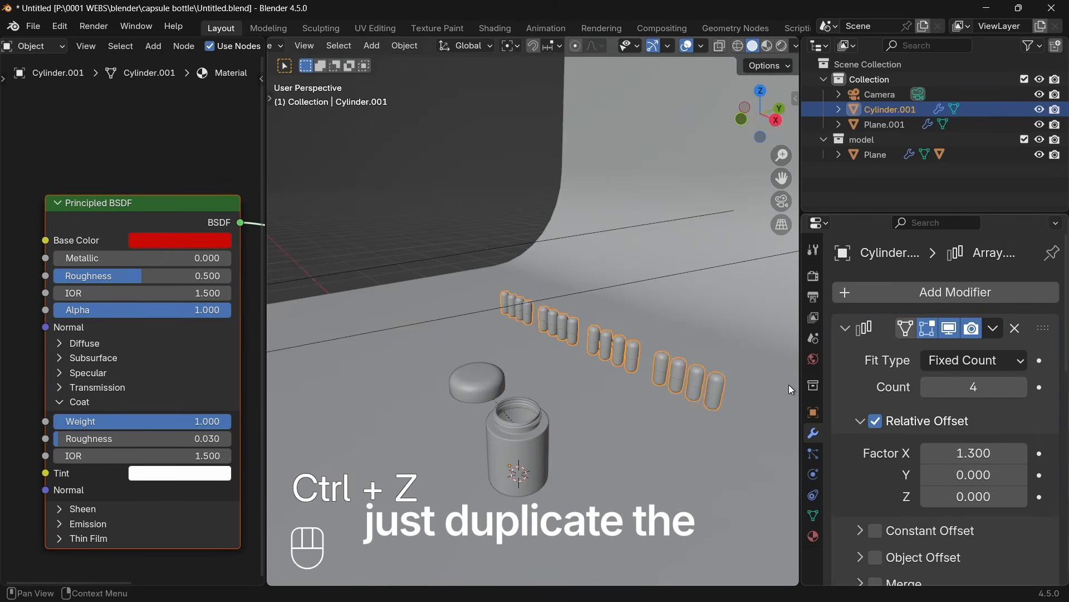
{"action": "middle_click_drag", "start_coordinate": [634, 384], "coordinate": [694, 423]}
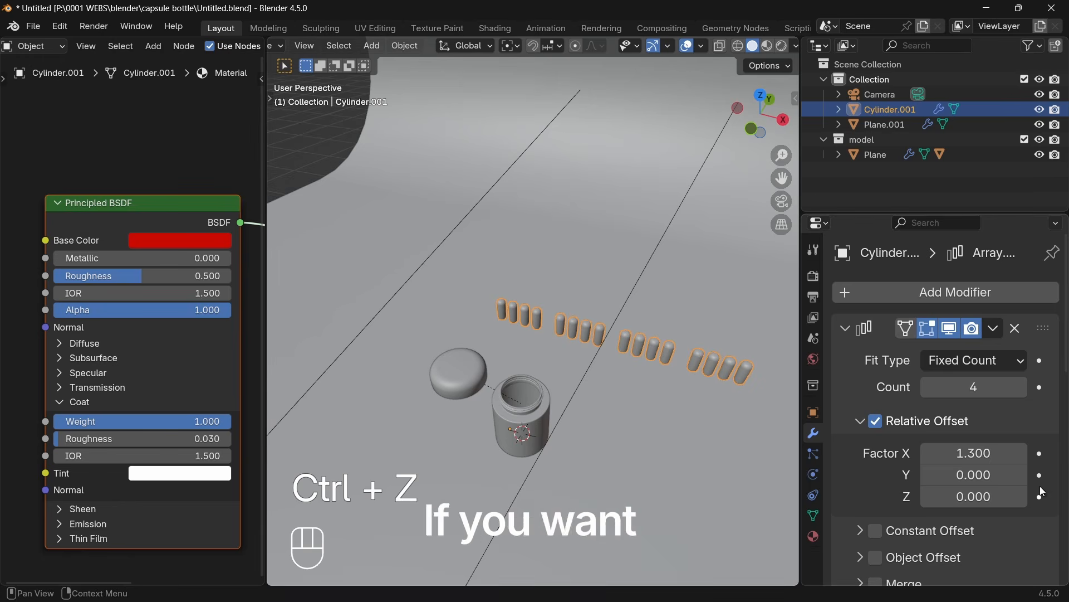
{"action": "left_click", "coordinate": [979, 454]}
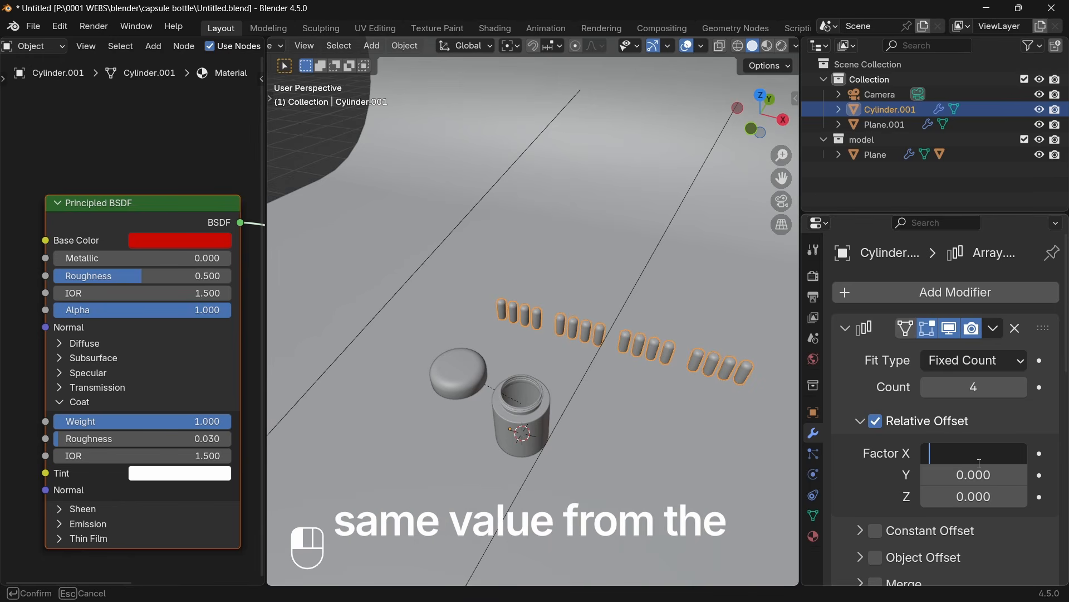
{"action": "key", "text": "Return"}
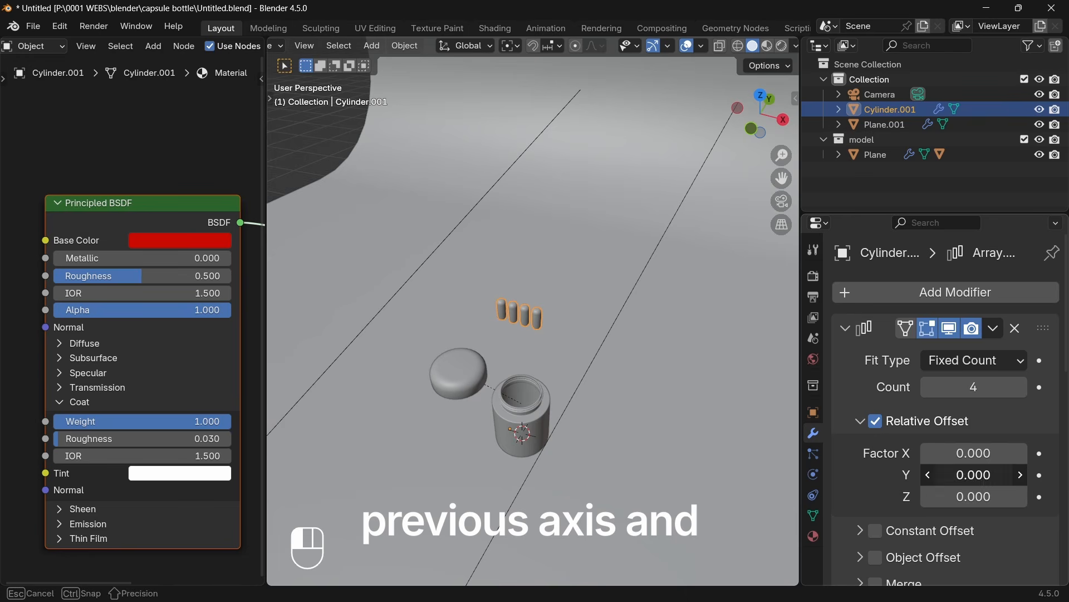
{"action": "left_click", "coordinate": [983, 475]}
{"action": "type", "text": "1.3"}
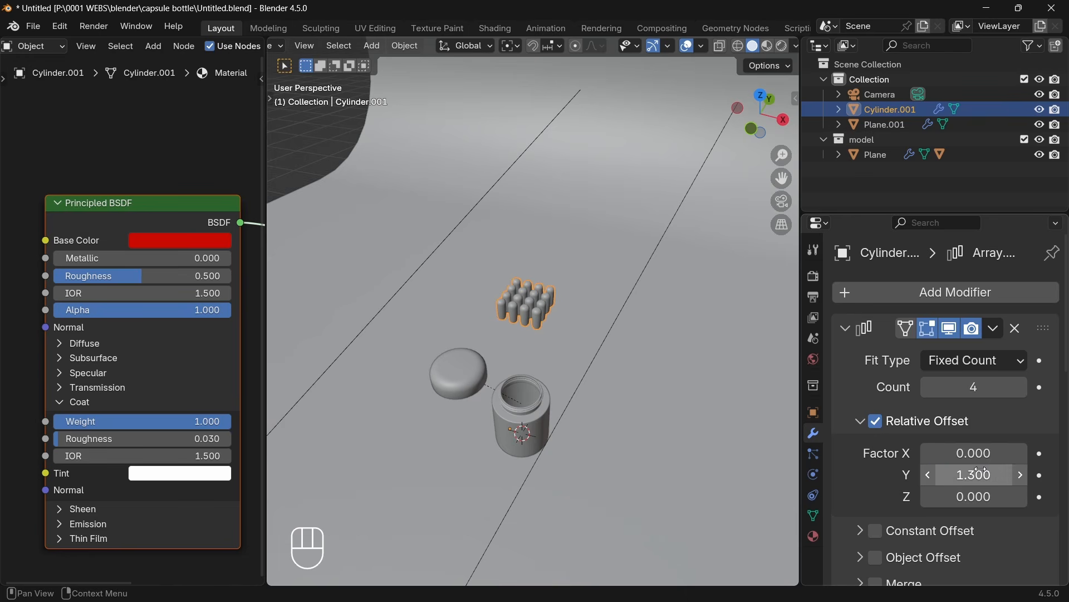
- Reduce the Y array's count to 3 and center the capsules over the bottle by moving them about -83.6 cm along Y
{"action": "key", "text": "KP_7"}
{"action": "left_click", "coordinate": [930, 389]}
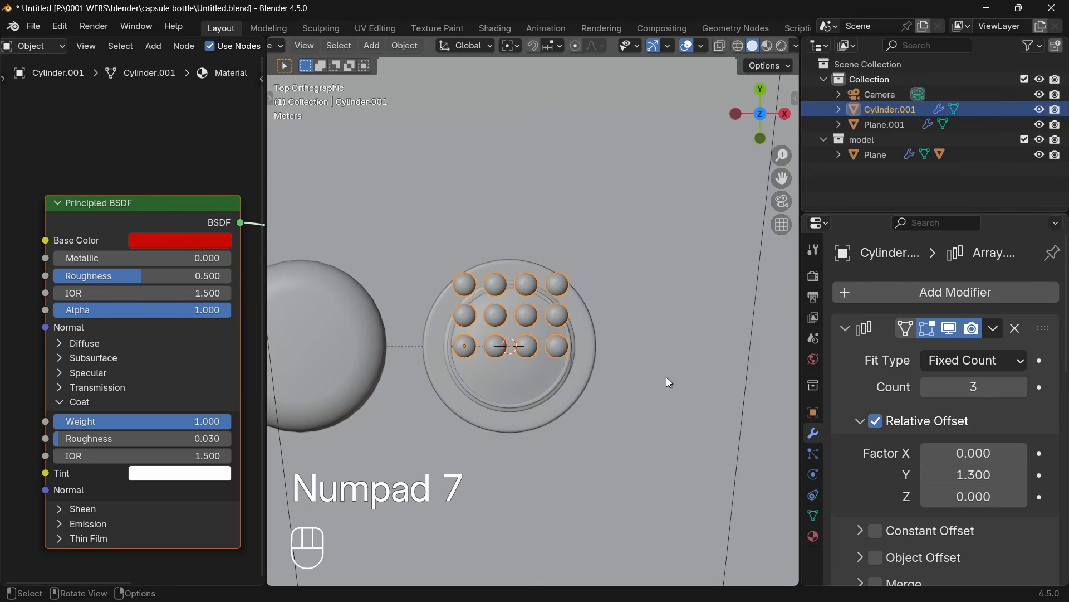
{"action": "key", "text": "g"}
{"action": "key", "text": "y"}
{"action": "left_click", "coordinate": [650, 407]}
{"action": "middle_click_drag", "start_coordinate": [650, 408], "coordinate": [594, 372]}
{"action": "key", "text": "KP_7"}
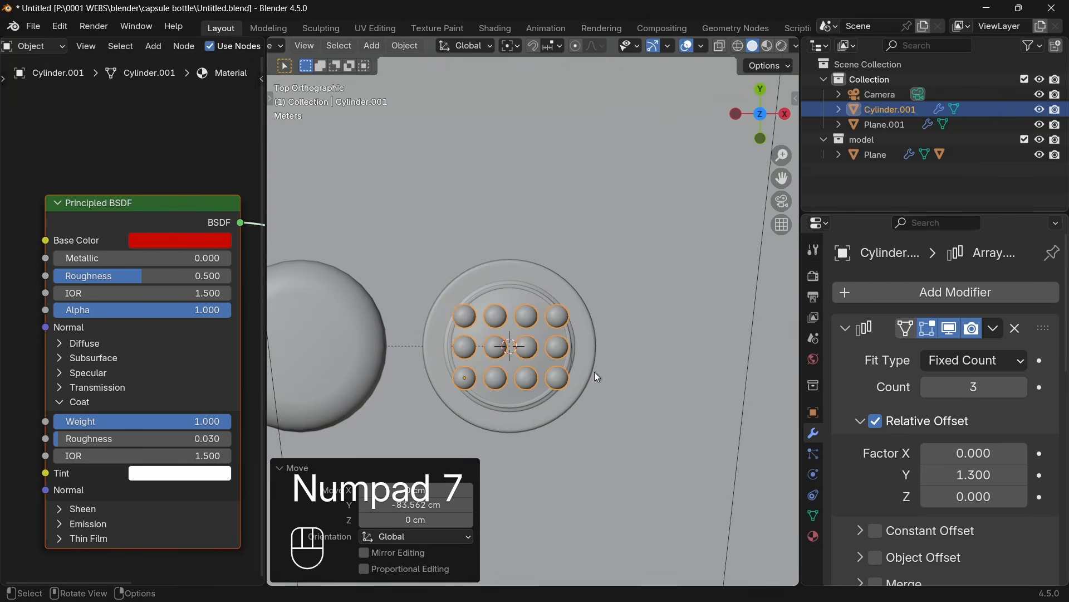
- Reduce the X array's count to 3 and recenter the capsules over the bottle by moving them about 38 cm along X
{"action": "scroll", "coordinate": [940, 426], "scroll_direction": "down", "scroll_amount": 10}
{"action": "left_click", "coordinate": [933, 448]}
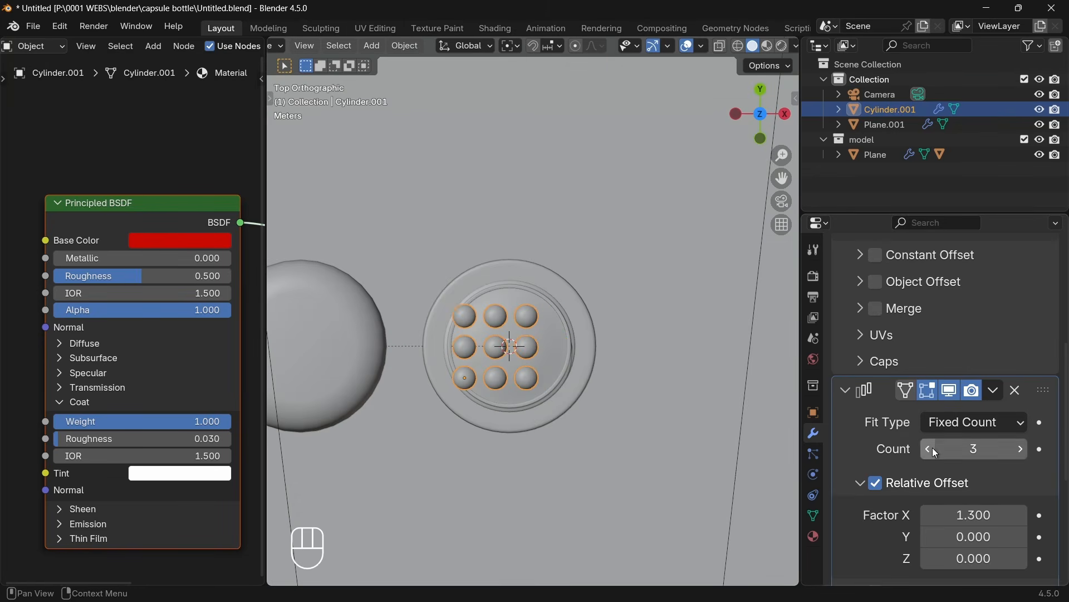
{"action": "key", "text": "g"}
{"action": "key", "text": "x"}
{"action": "left_click", "coordinate": [529, 452]}
{"action": "scroll", "coordinate": [529, 452], "scroll_direction": "down", "scroll_amount": 4}
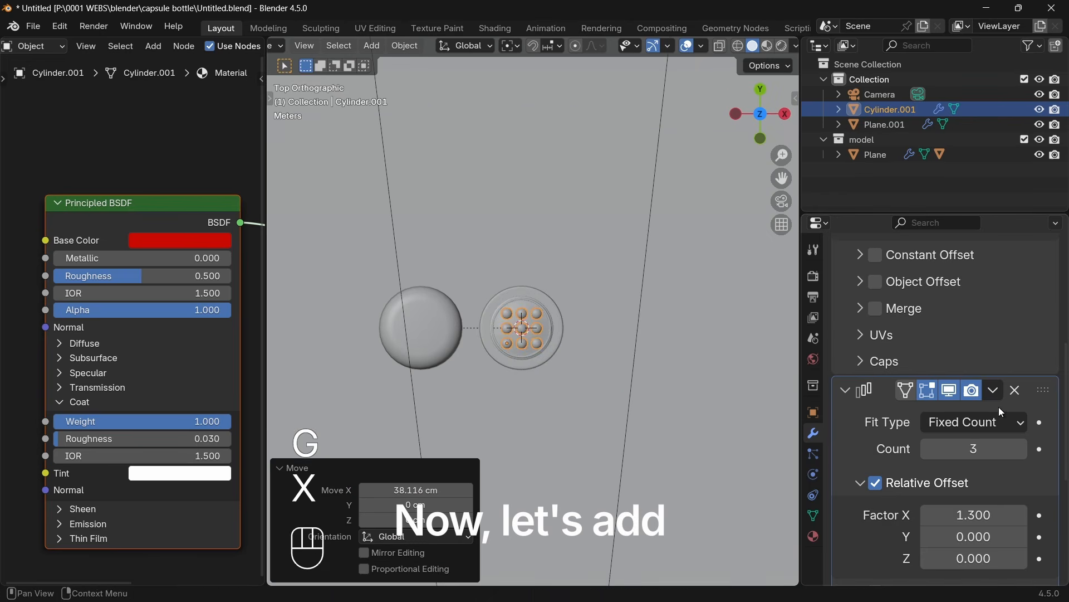
- Duplicate the X Array modifier and set the copy's relative offset to X 0 and Z 1.3 to stack capsule layers
{"action": "left_click", "coordinate": [994, 390]}
{"action": "left_click", "coordinate": [957, 437]}
{"action": "scroll", "coordinate": [996, 415], "scroll_direction": "down", "scroll_amount": 15}
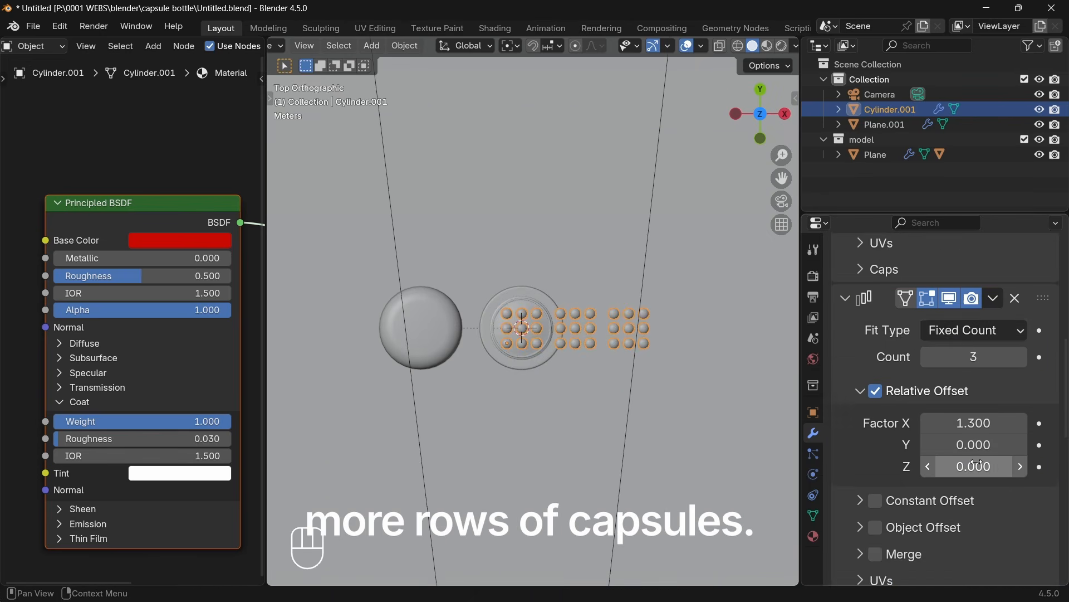
{"action": "scroll", "coordinate": [995, 414], "scroll_direction": "down", "scroll_amount": 5}
{"action": "left_click", "coordinate": [993, 416]}
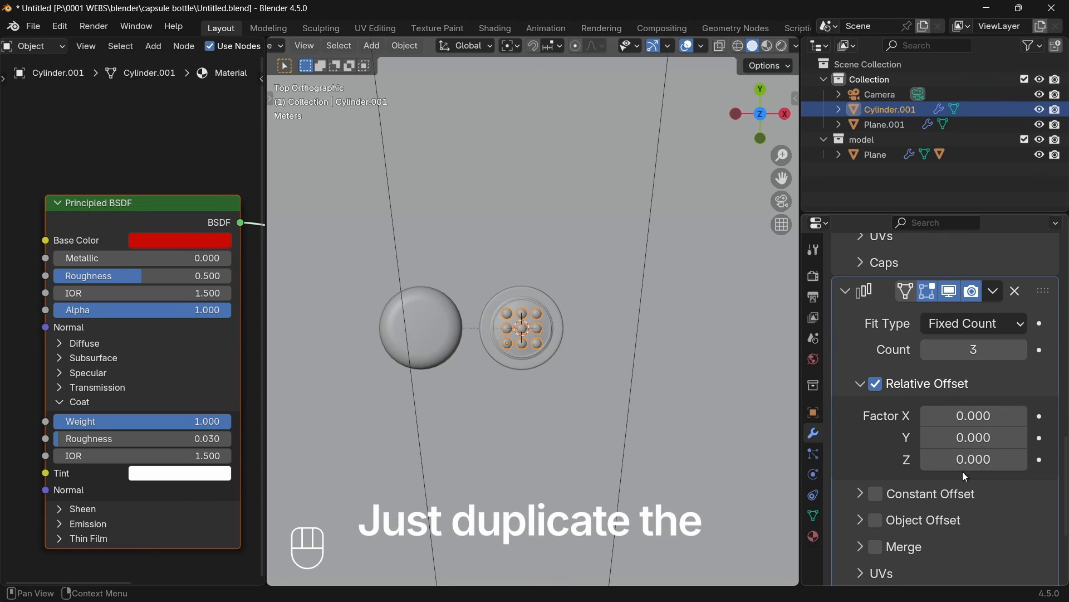
{"action": "left_click", "coordinate": [986, 457]}
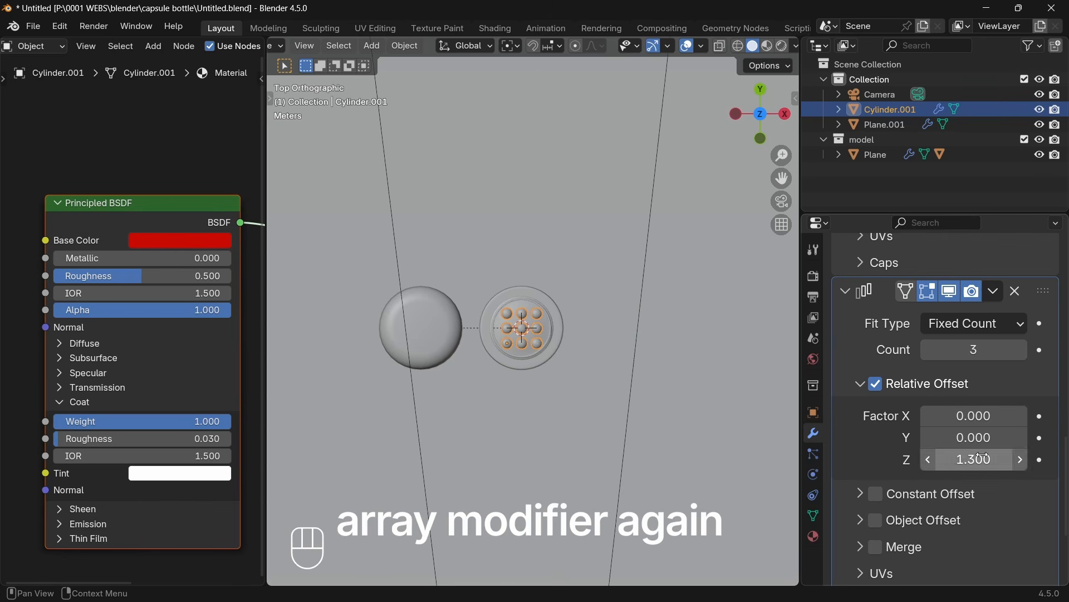
{"action": "scroll", "coordinate": [566, 436], "scroll_direction": "down", "scroll_amount": 3}
{"action": "middle_click_drag", "start_coordinate": [566, 435], "coordinate": [563, 280]}
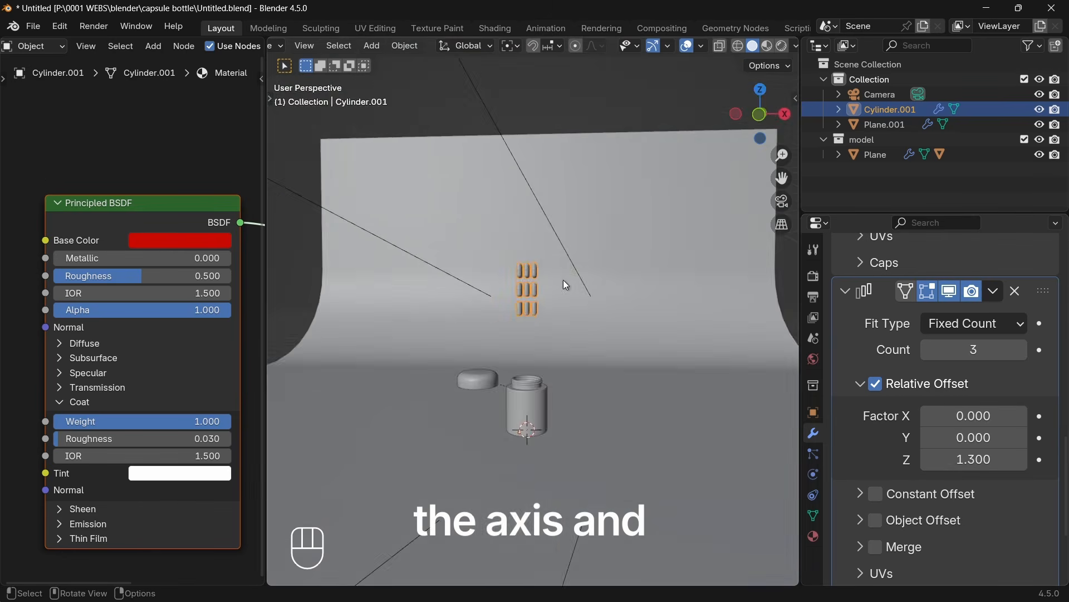
- Set the Z array's count to 6 so the capsules stack in six layers above the bottle
{"action": "scroll", "coordinate": [564, 284], "scroll_direction": "up", "scroll_amount": 3}
{"action": "left_click", "coordinate": [1021, 350]}
{"action": "left_click", "coordinate": [1021, 349]}
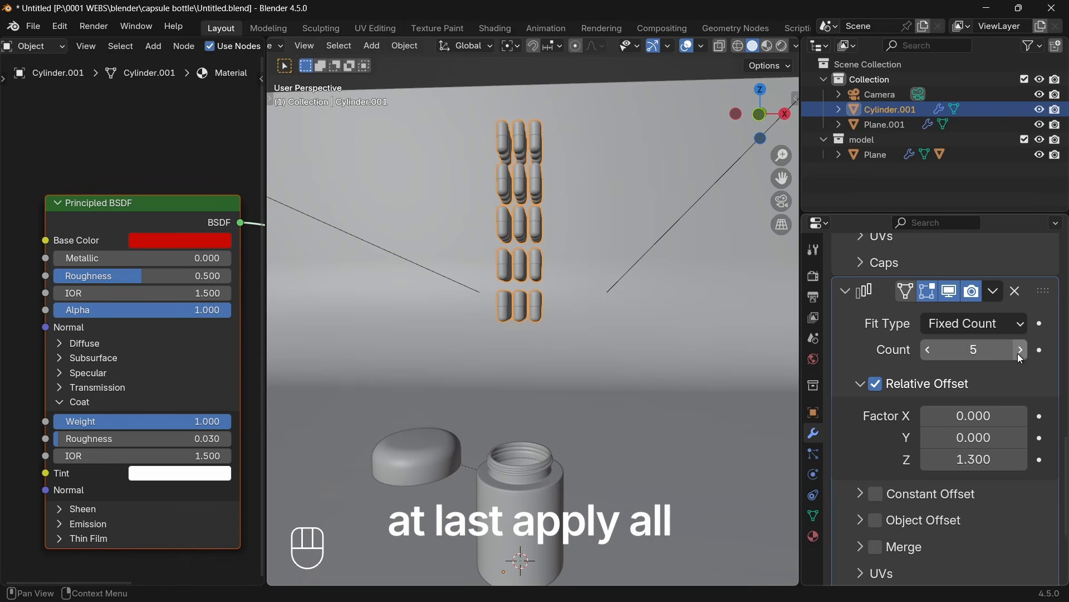
{"action": "left_click", "coordinate": [1021, 350]}
{"action": "scroll", "coordinate": [603, 379], "scroll_direction": "down", "scroll_amount": 4}
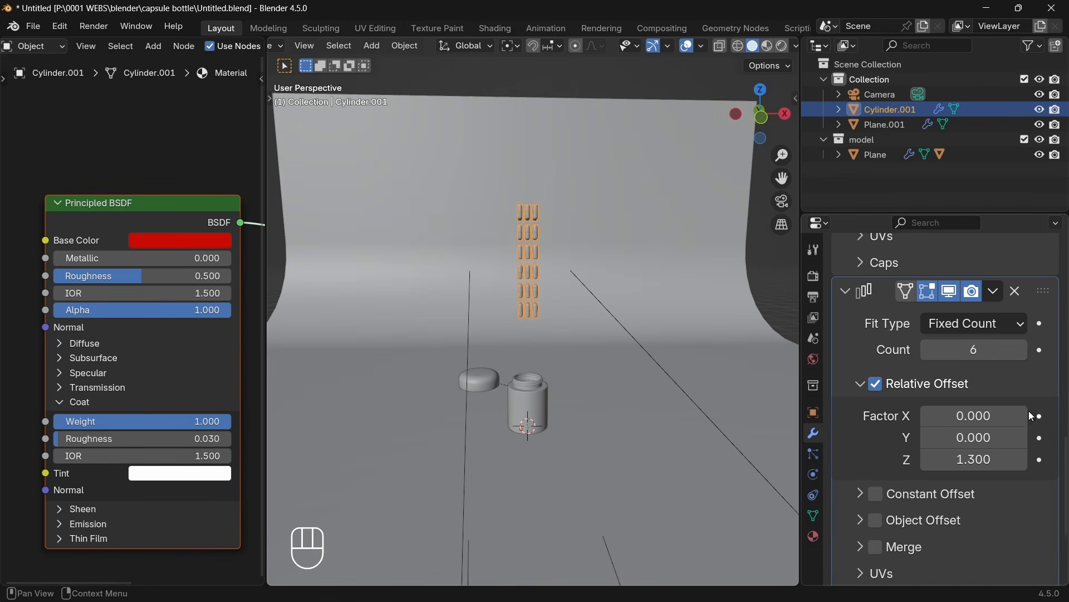
{"action": "left_click", "coordinate": [1024, 351]}
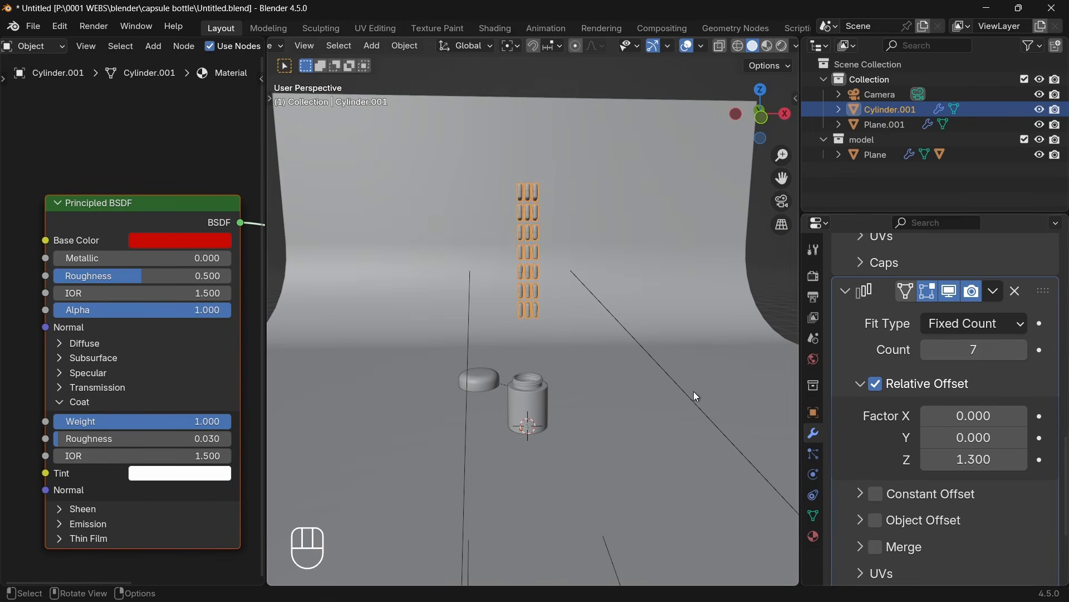
{"action": "left_click", "coordinate": [929, 347]}
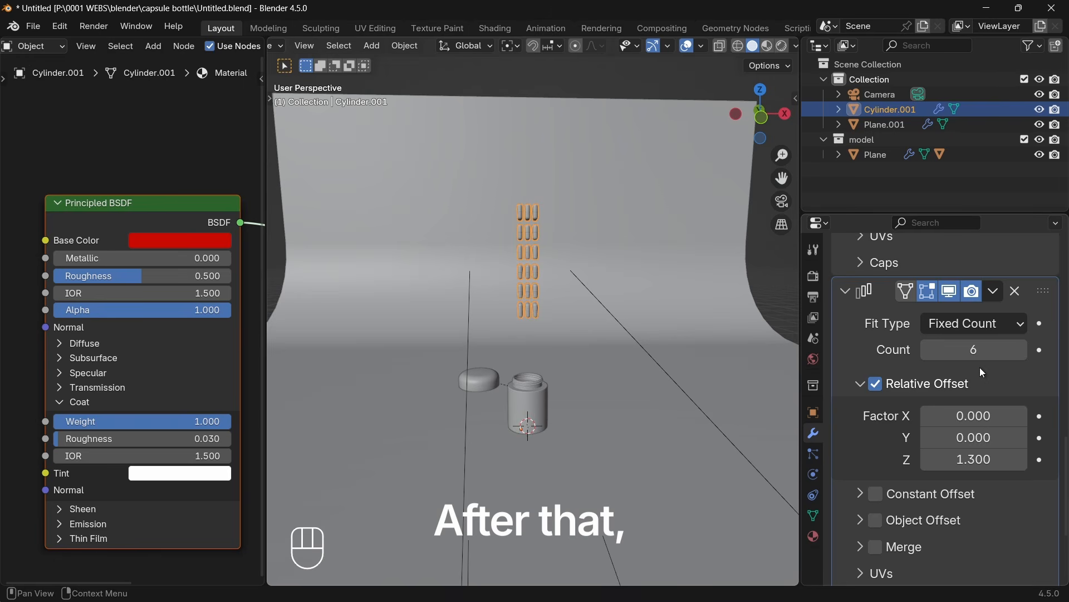
- Apply all three Array modifiers on the capsules, starting with the Z array and keeping the smoothing modifier
{"action": "left_click", "coordinate": [994, 293]}
{"action": "left_click", "coordinate": [964, 315]}
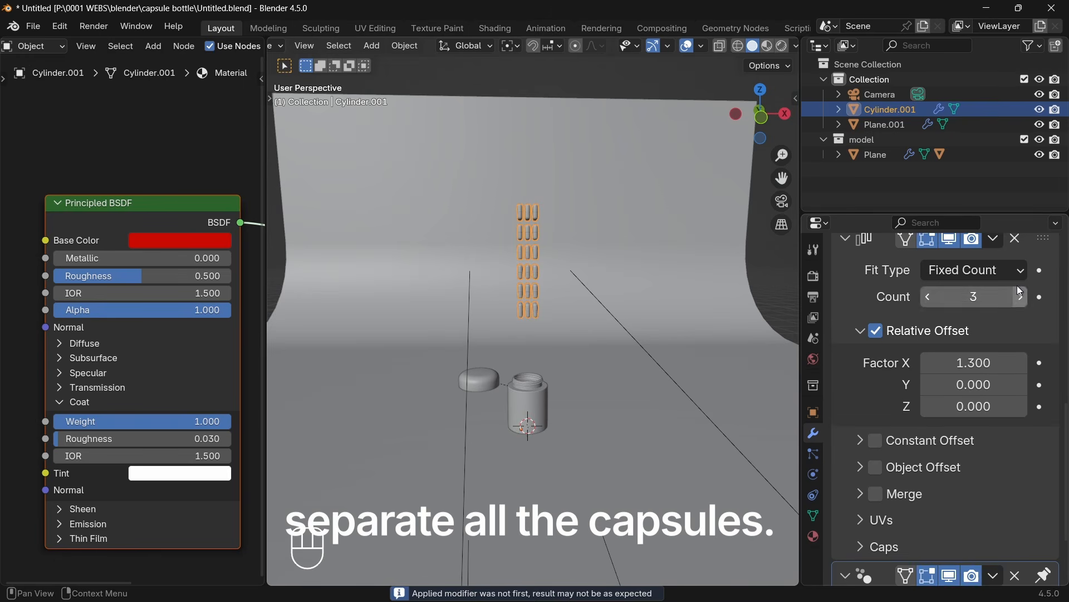
{"action": "scroll", "coordinate": [1003, 304], "scroll_direction": "up", "scroll_amount": 2}
{"action": "left_click", "coordinate": [995, 300]}
{"action": "left_click", "coordinate": [981, 322]}
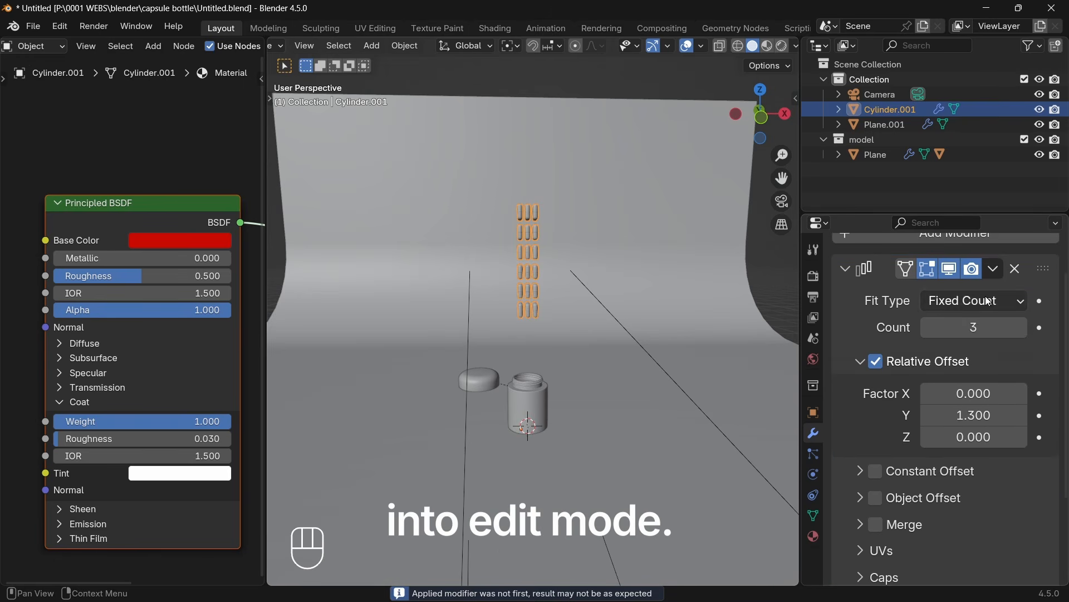
{"action": "left_click", "coordinate": [994, 269]}
{"action": "left_click", "coordinate": [970, 292]}
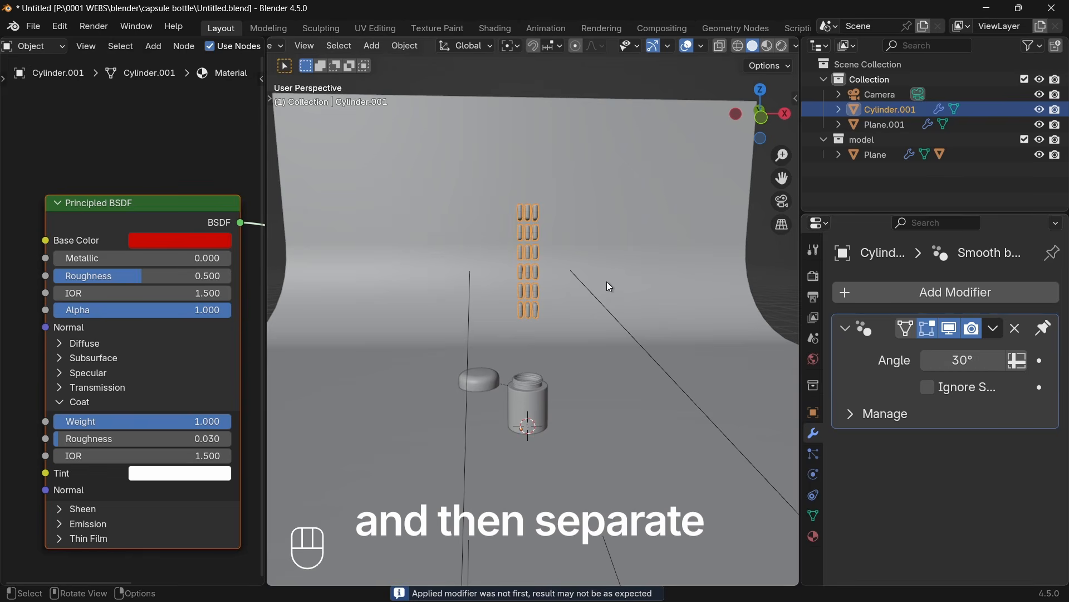
- Separate the whole capsule mesh by loose parts in Edit Mode and return to Object Mode
{"action": "key", "text": "Tab"}
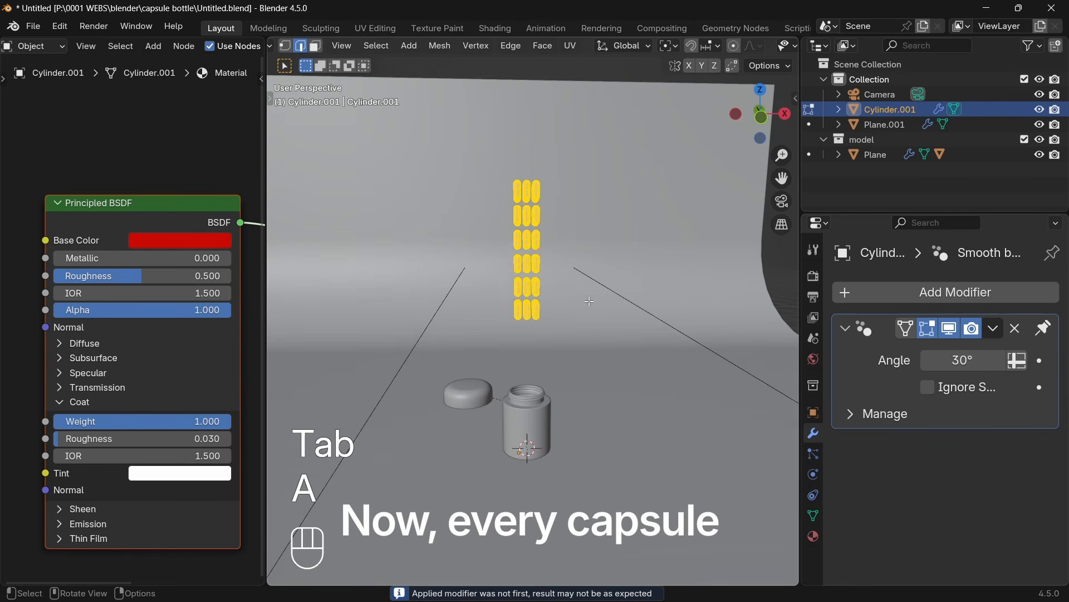
{"action": "key", "text": "p"}
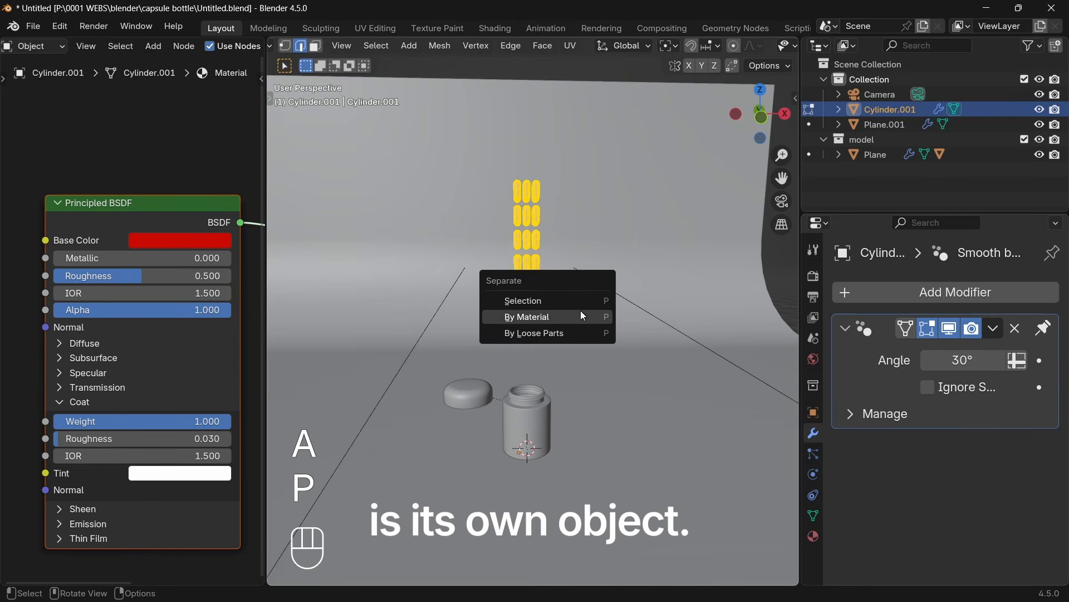
{"action": "left_click", "coordinate": [566, 329]}
{"action": "key", "text": "Tab"}
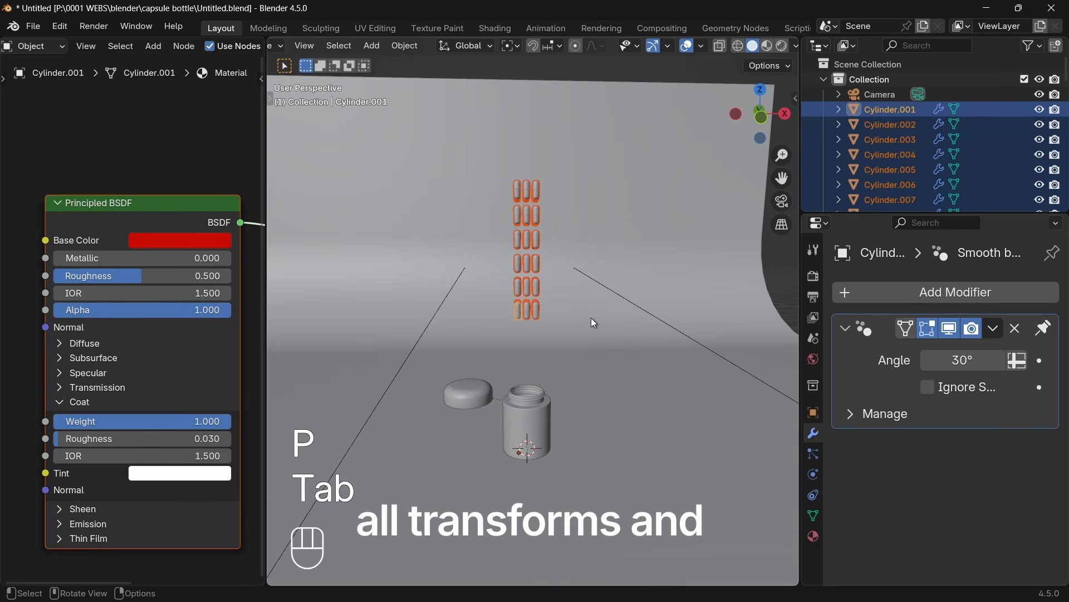
- Apply all transforms to the selected capsules and set each one's origin to its geometry
{"action": "key", "text": "q"}
{"action": "left_click", "coordinate": [584, 317]}
{"action": "key", "text": "q"}
{"action": "left_click", "coordinate": [565, 290]}
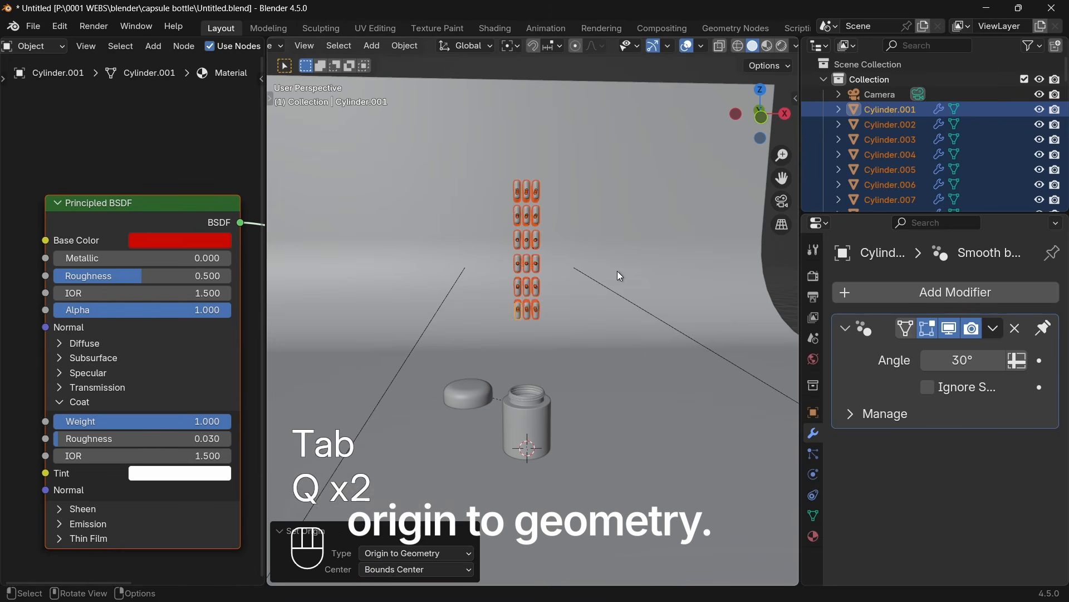
- Add an active rigid body to the front corner capsule of the lowest layer and set its collision shape to Capsule
{"action": "scroll", "coordinate": [597, 314], "scroll_direction": "up", "scroll_amount": 5}
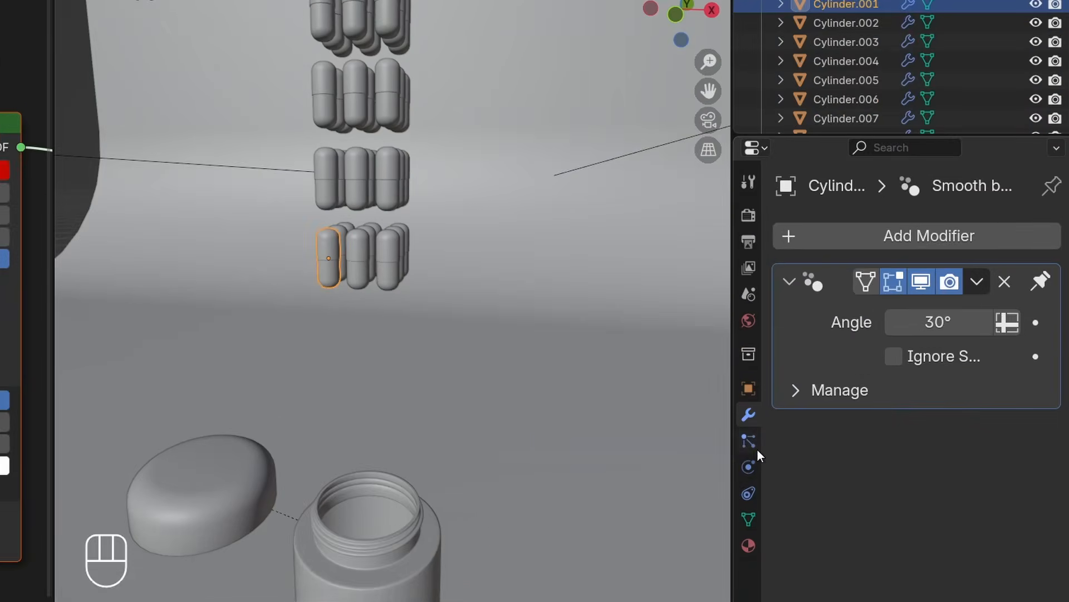
{"action": "left_click", "coordinate": [749, 466]}
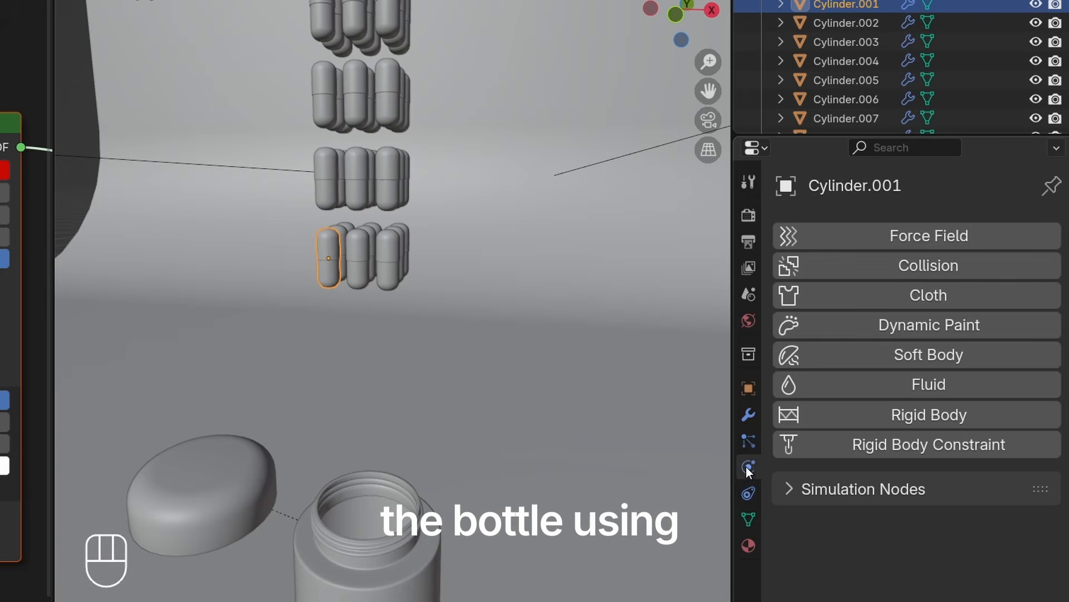
{"action": "left_click", "coordinate": [910, 417]}
{"action": "middle_click_drag", "start_coordinate": [585, 423], "coordinate": [618, 256], "text": "shift"}
{"action": "scroll", "coordinate": [966, 490], "scroll_direction": "down", "scroll_amount": 8}
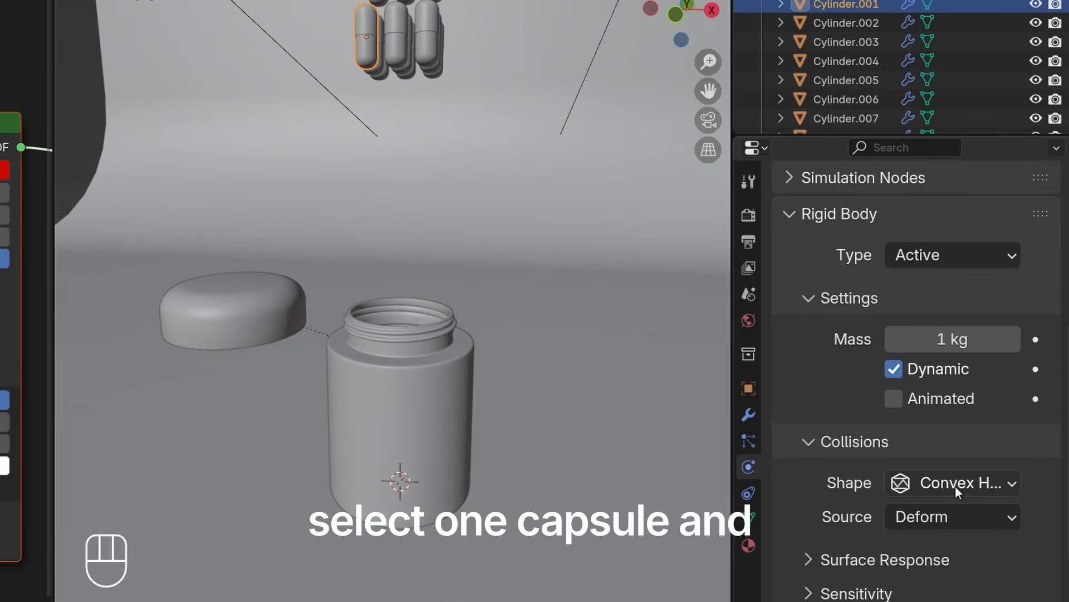
{"action": "left_click", "coordinate": [911, 481]}
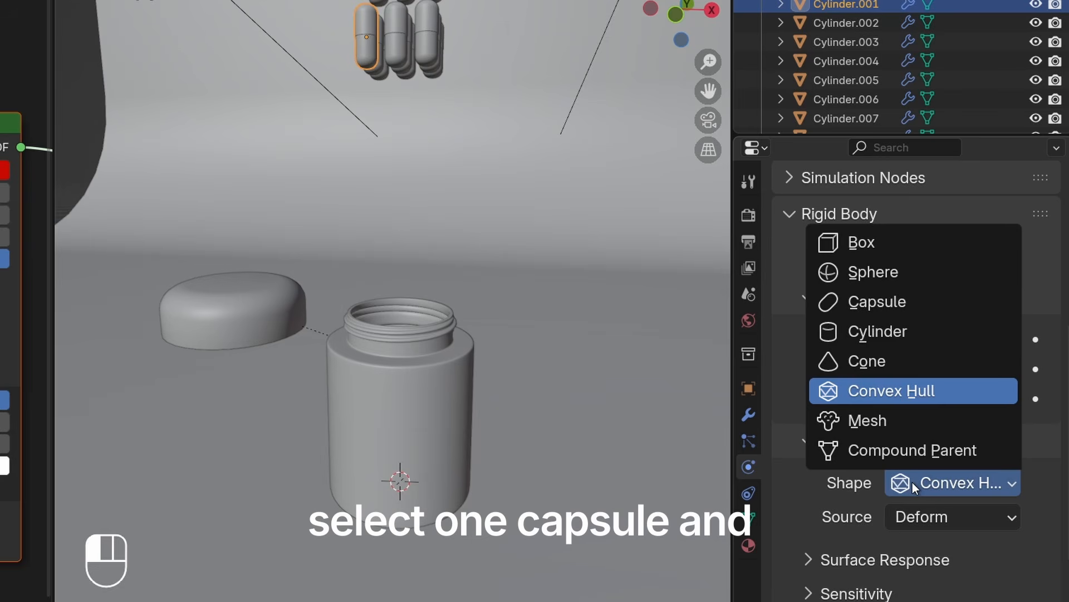
{"action": "left_click", "coordinate": [885, 305]}
- Add a rigid body to the bottle and set its type to Passive
{"action": "middle_click_drag", "start_coordinate": [547, 221], "coordinate": [570, 235], "text": "shift"}
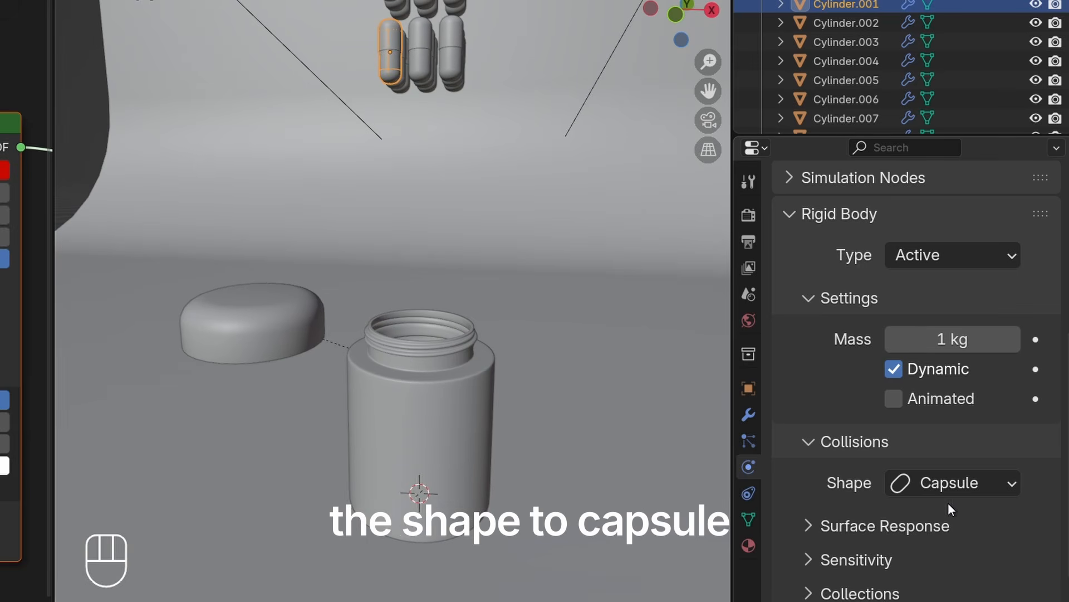
{"action": "left_click", "coordinate": [419, 432]}
{"action": "left_click", "coordinate": [908, 415]}
{"action": "scroll", "coordinate": [907, 412], "scroll_direction": "down", "scroll_amount": 5}
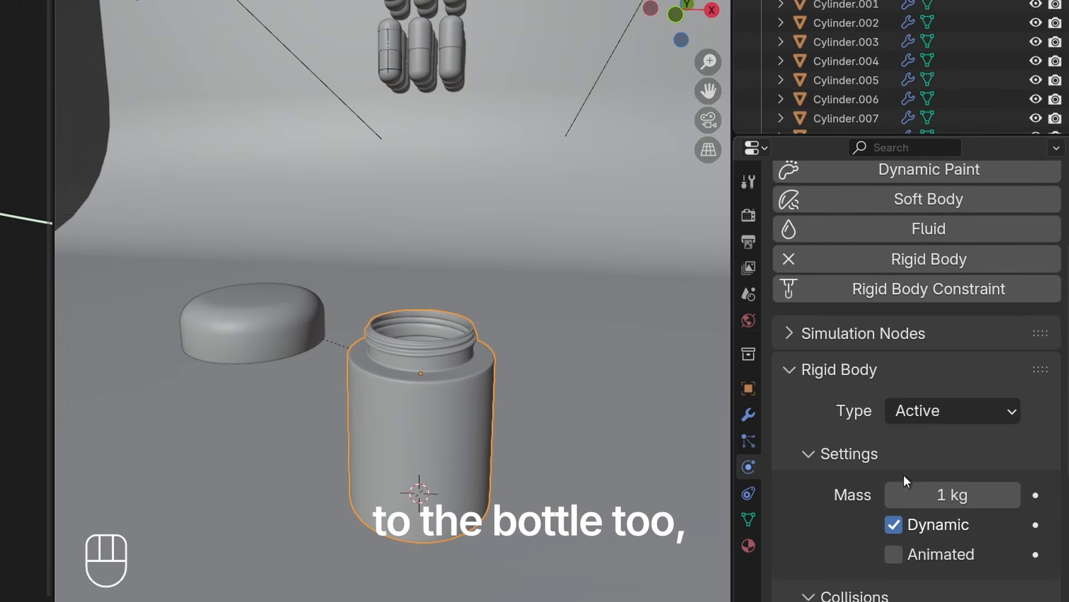
{"action": "left_click", "coordinate": [938, 410]}
{"action": "left_click", "coordinate": [941, 474]}
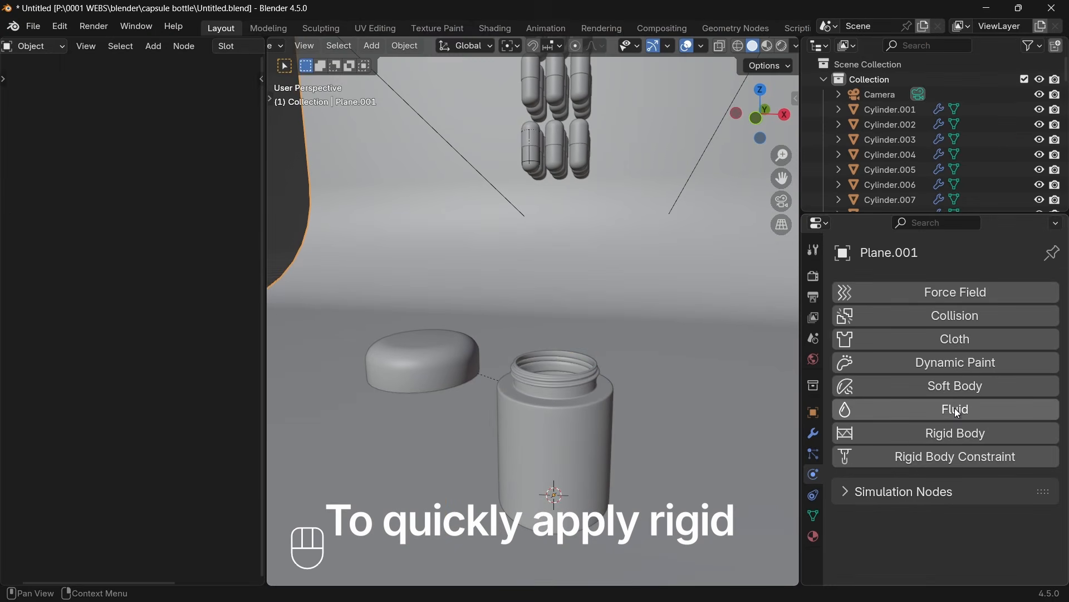
- Add a rigid body to the backdrop plane and set its type to Passive
{"action": "left_click", "coordinate": [954, 436]}
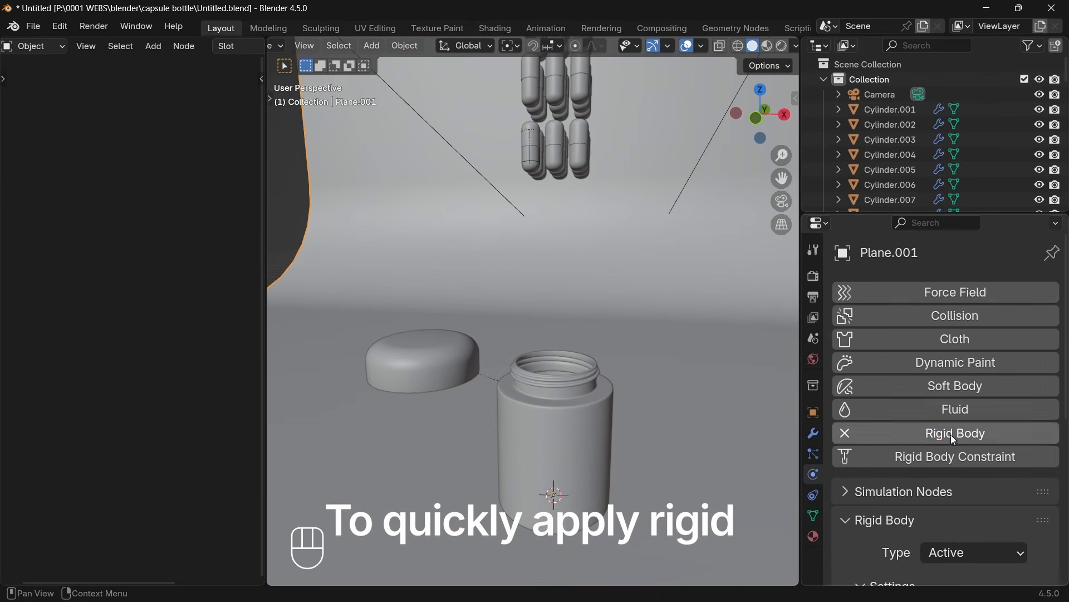
{"action": "left_click", "coordinate": [952, 551]}
{"action": "left_click", "coordinate": [948, 525]}
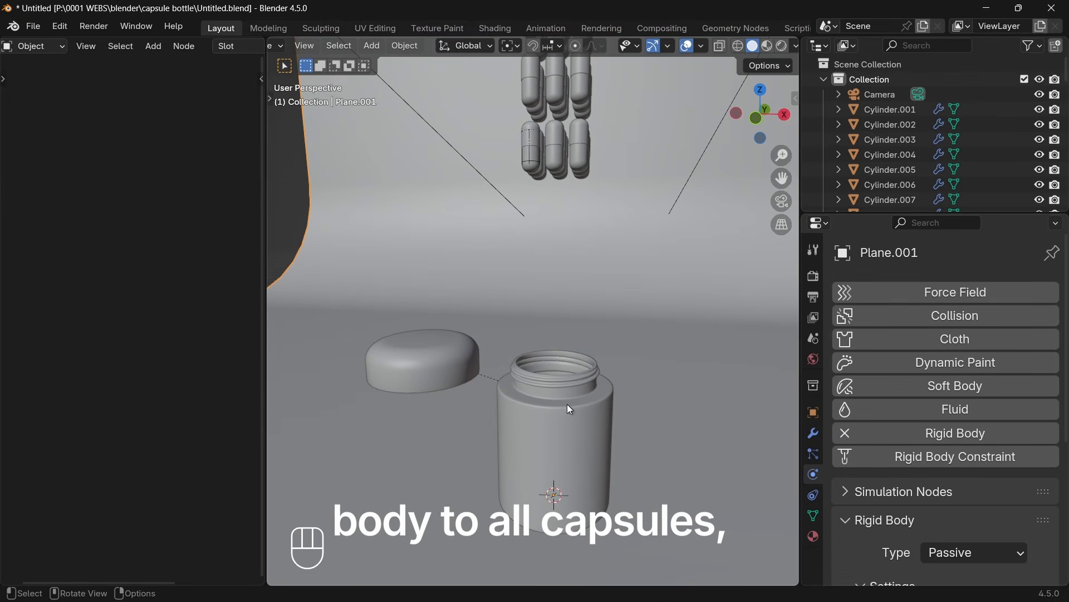
- Select all the capsules with the rigid body capsule as the active one and copy its rigid body settings to the rest
{"action": "left_click", "coordinate": [530, 153]}
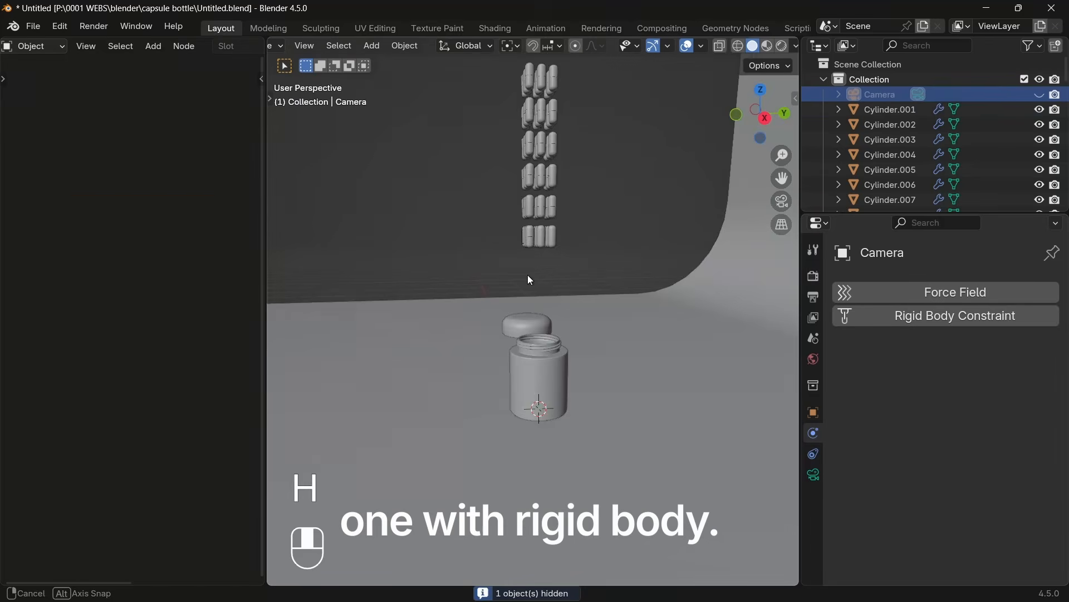
{"action": "middle_click_drag", "start_coordinate": [529, 281], "coordinate": [540, 261]}
{"action": "left_click_drag", "start_coordinate": [489, 139], "coordinate": [575, 285]}
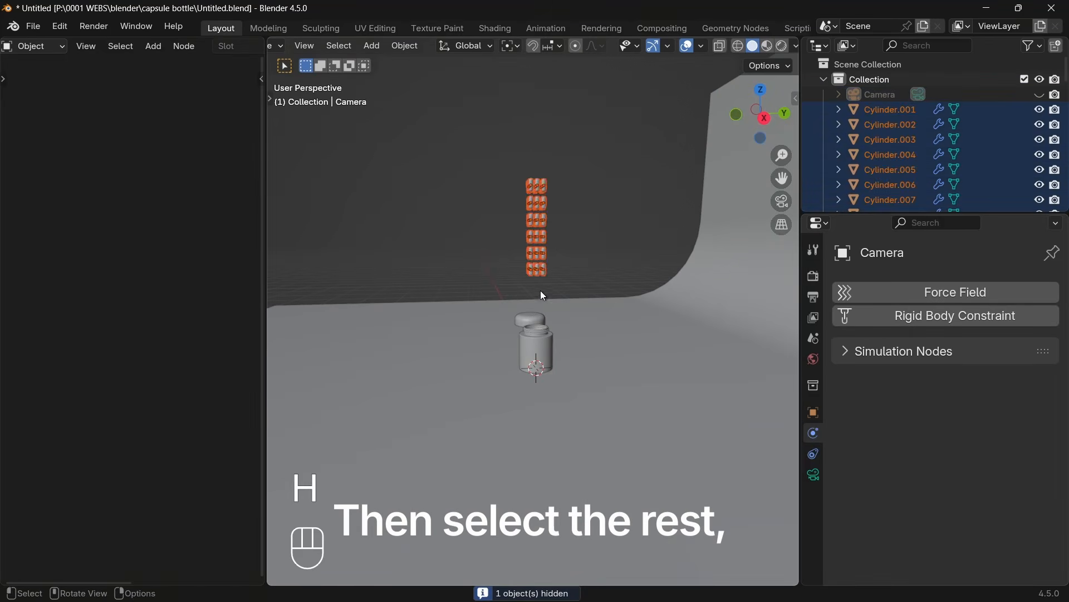
{"action": "middle_click_drag", "start_coordinate": [541, 290], "coordinate": [596, 308]}
{"action": "scroll", "coordinate": [579, 298], "scroll_direction": "up", "scroll_amount": 8}
{"action": "left_click", "coordinate": [473, 151], "text": "shift"}
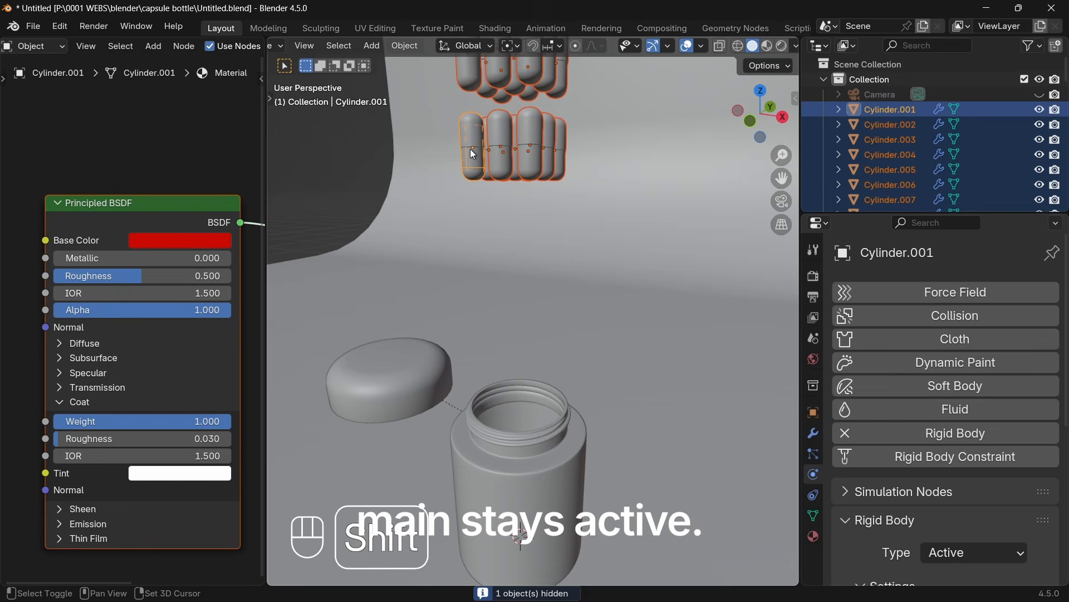
{"action": "left_click", "coordinate": [401, 46]}
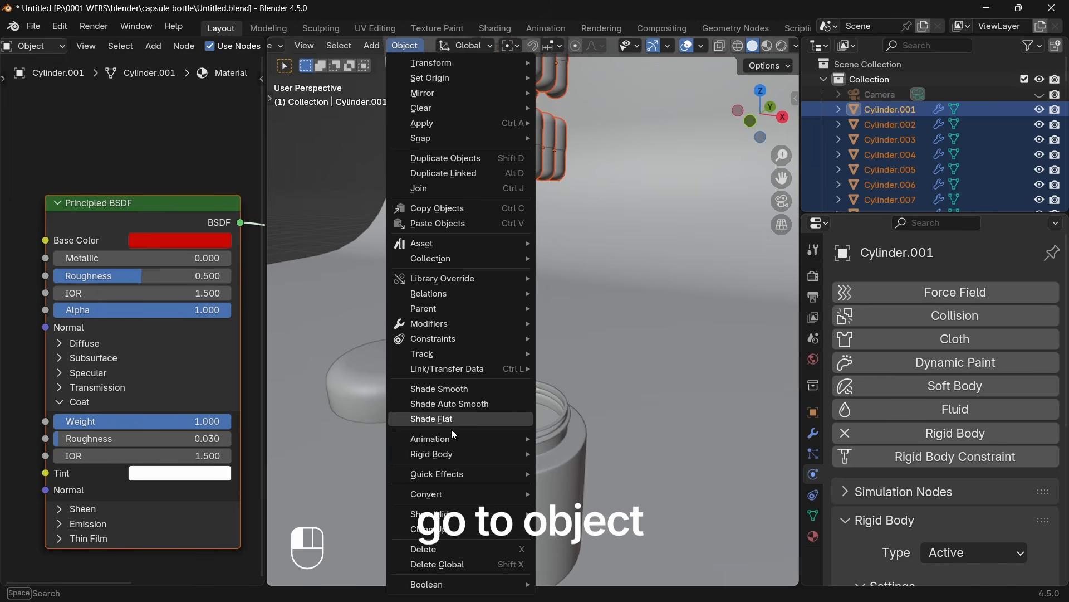
{"action": "mouse_move", "coordinate": [454, 462]}
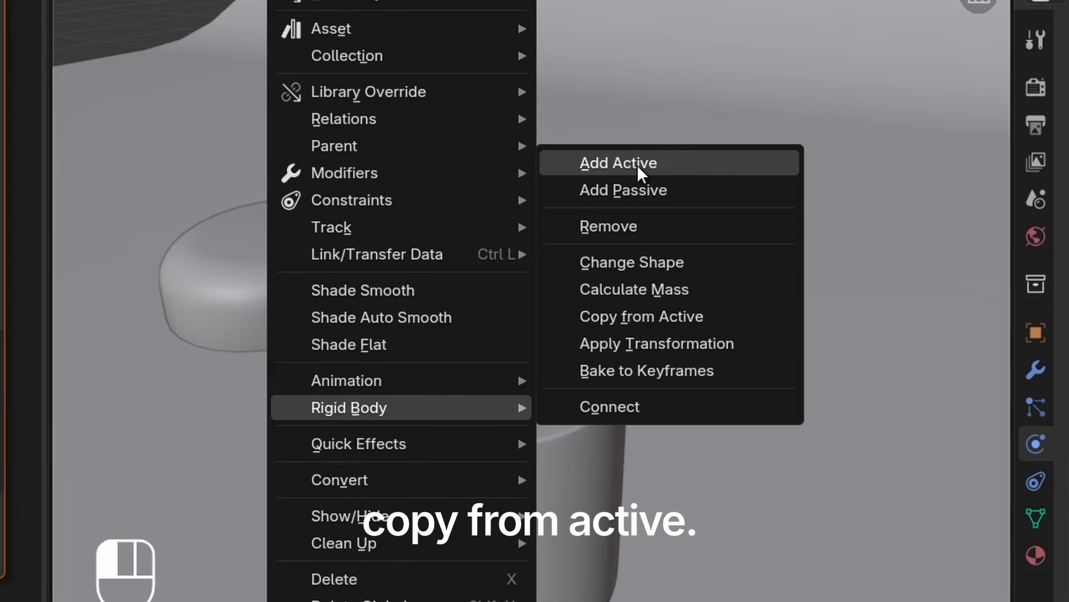
{"action": "left_click", "coordinate": [635, 317]}
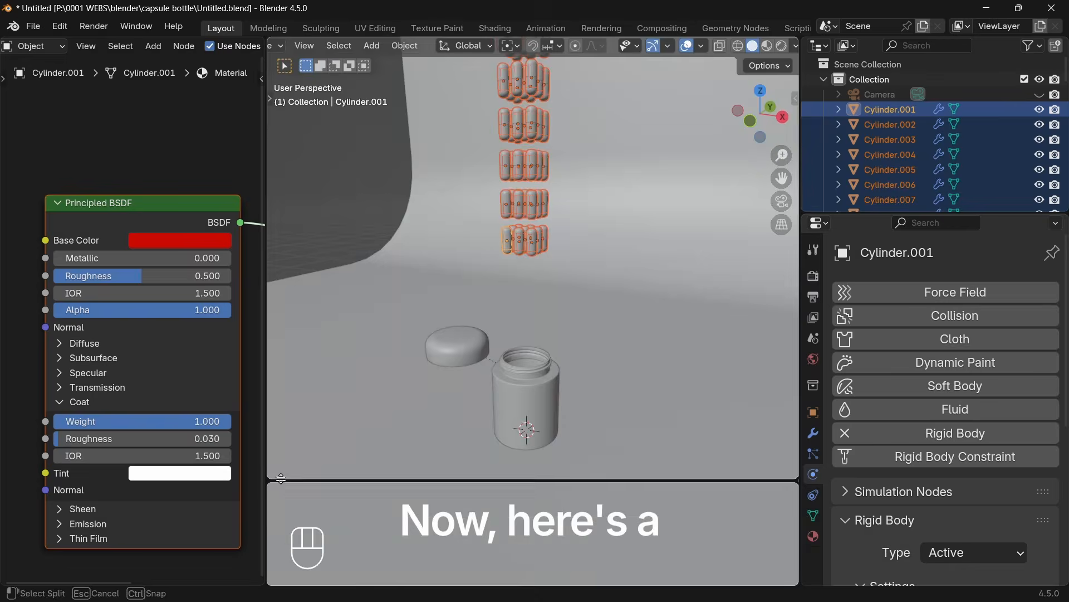
- Split the 3D viewport horizontally, turn the new lower area into a Timeline, and hide its sidebar
{"action": "left_click_drag", "start_coordinate": [270, 583], "coordinate": [283, 458]}
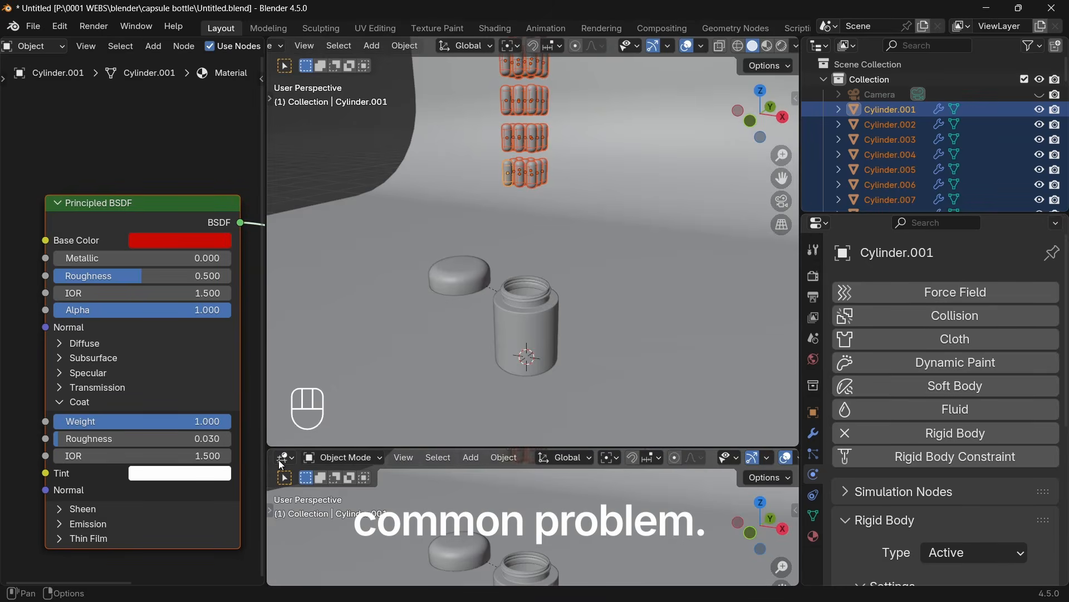
{"action": "left_click", "coordinate": [282, 464]}
{"action": "left_click", "coordinate": [474, 332]}
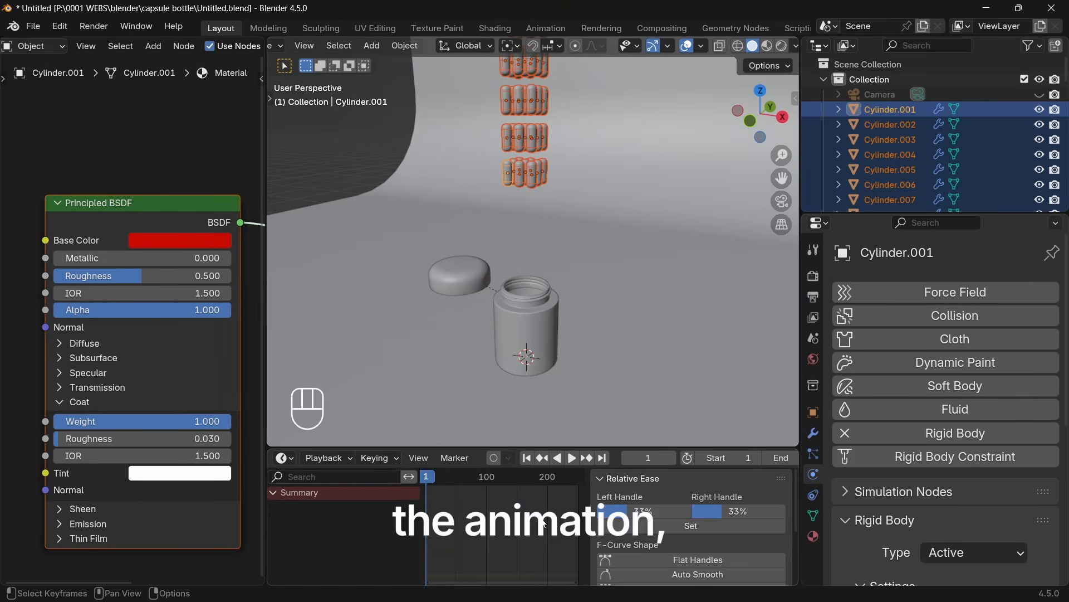
{"action": "key", "text": "n"}
- Play the rigid body simulation briefly to check how the capsules move, and return to the first frame
{"action": "left_click", "coordinate": [623, 316]}
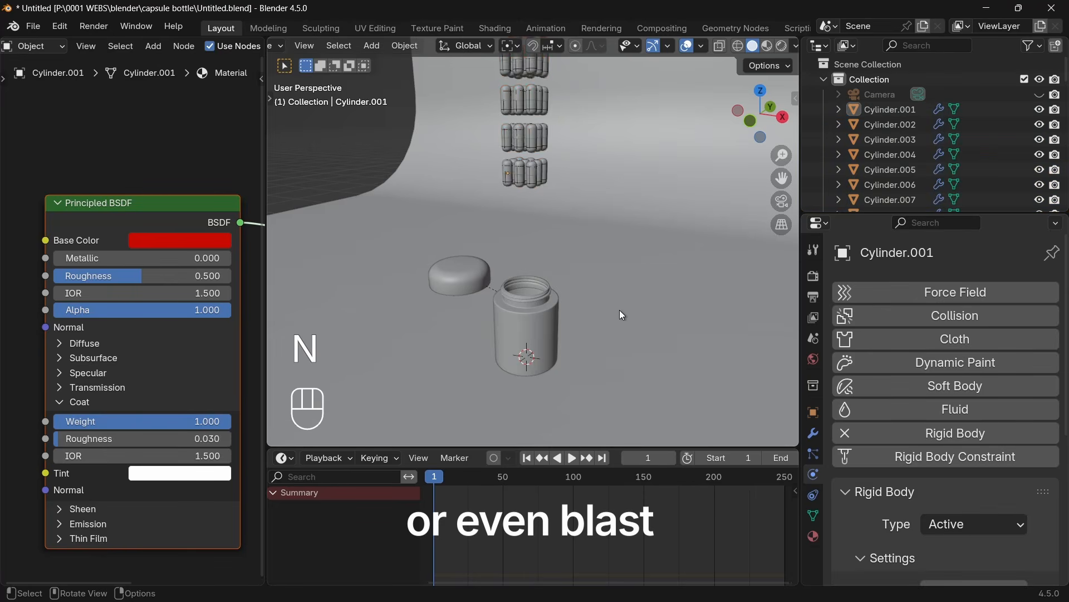
{"action": "key", "text": "space"}
{"action": "key", "text": "space"}
{"action": "scroll", "coordinate": [622, 309], "scroll_direction": "down", "scroll_amount": 12}
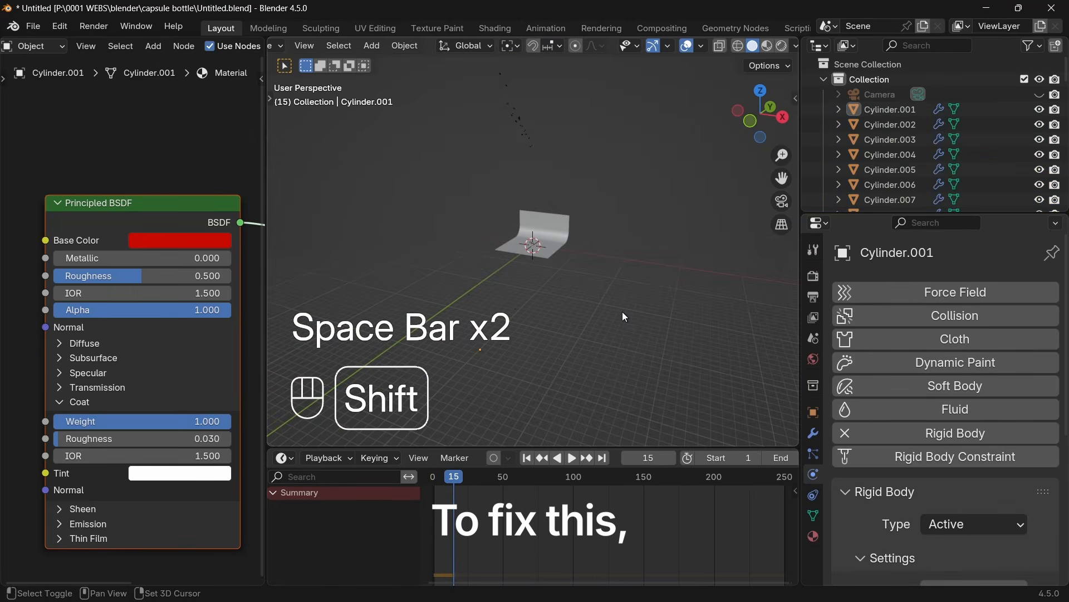
{"action": "key", "text": "shift+Left"}
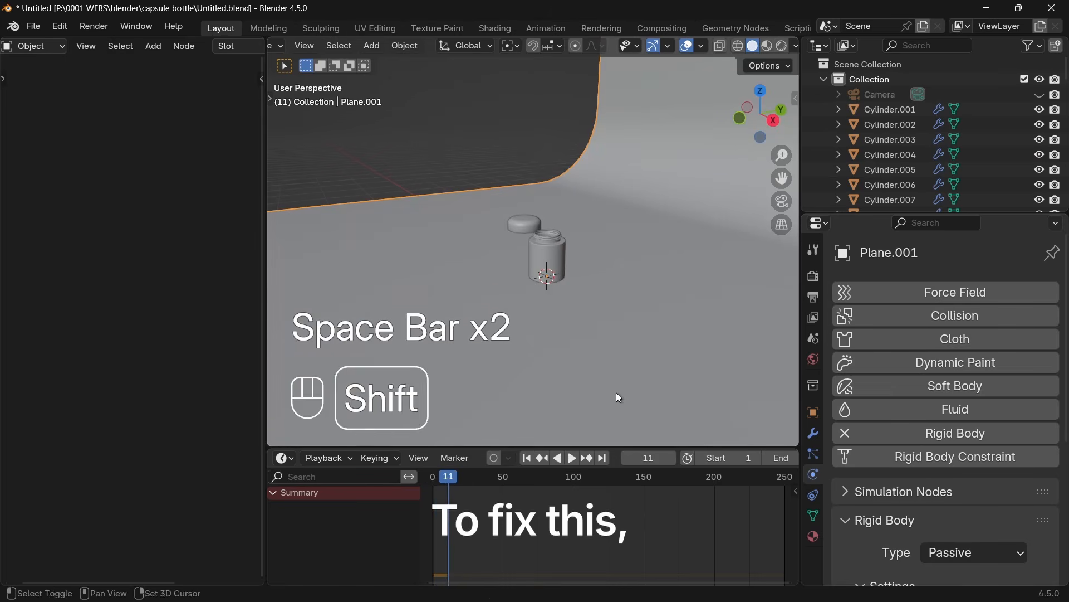
{"action": "key", "text": "shift+Left"}
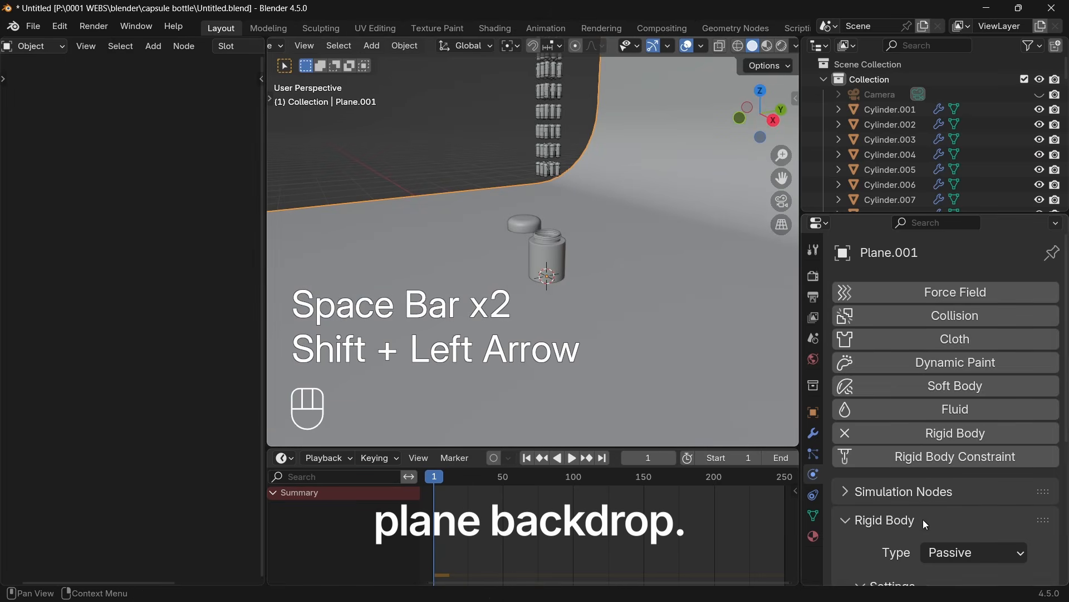
- Set the backdrop plane's rigid body collision source to Final and its collision shape to Mesh
{"action": "scroll", "coordinate": [924, 520], "scroll_direction": "down", "scroll_amount": 8}
{"action": "left_click", "coordinate": [1008, 494]}
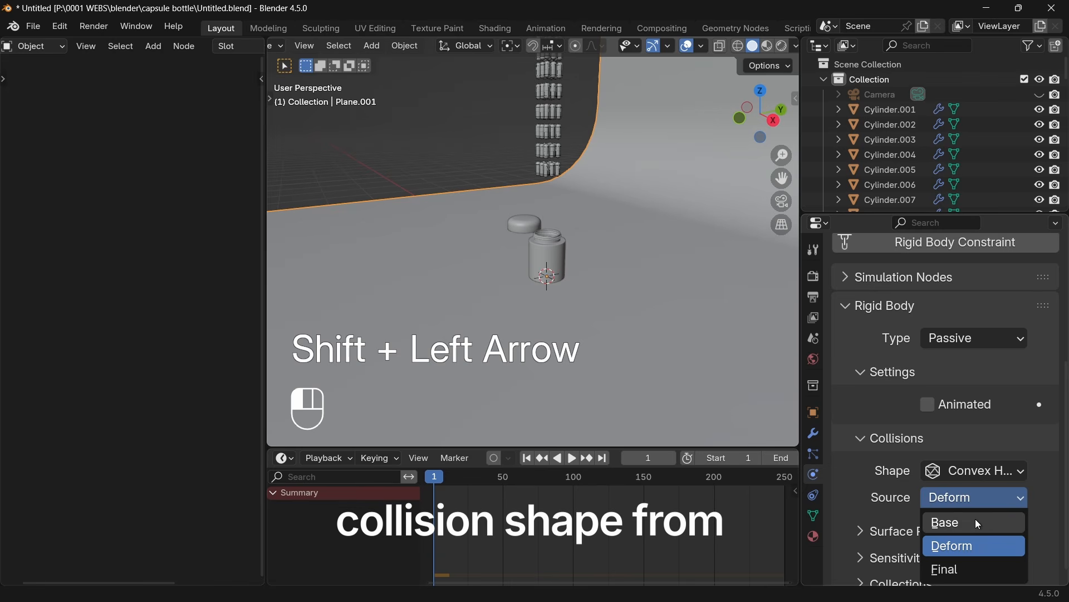
{"action": "left_click", "coordinate": [958, 569]}
{"action": "key", "text": "space"}
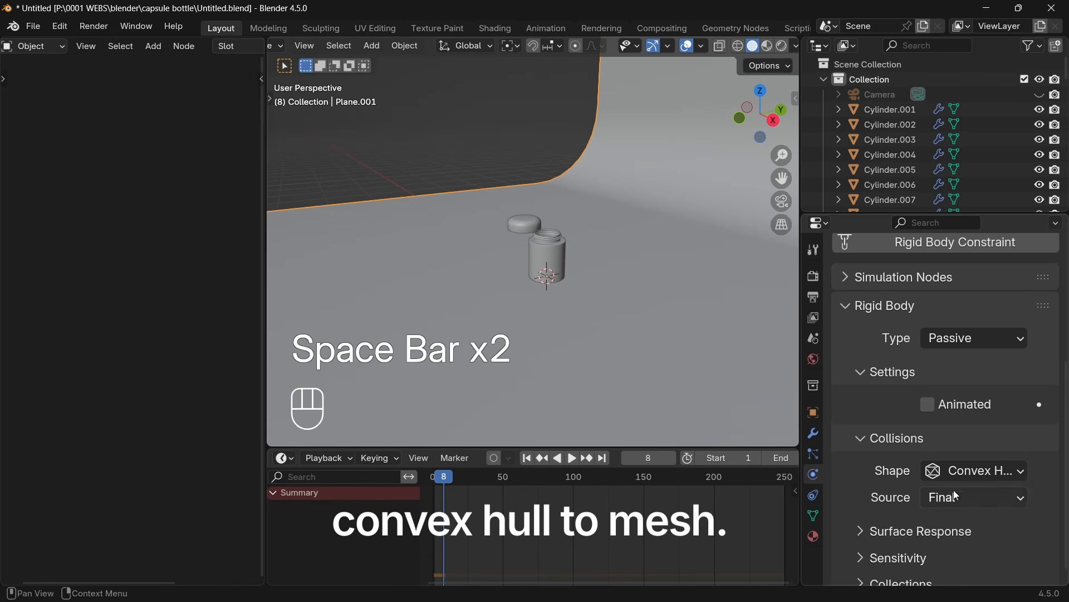
{"action": "left_click", "coordinate": [964, 477]}
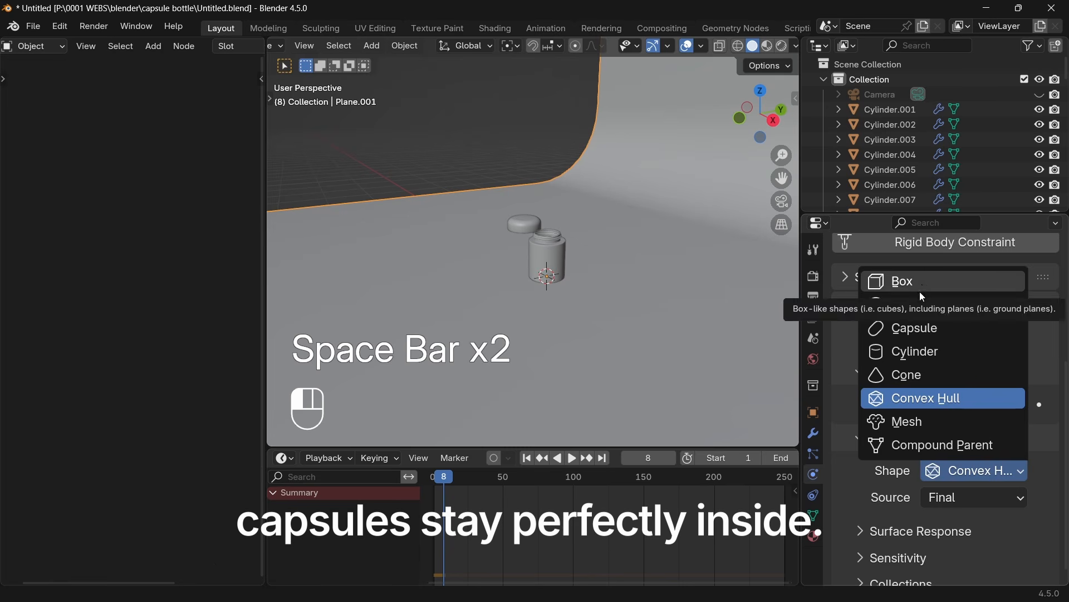
{"action": "left_click", "coordinate": [933, 430]}
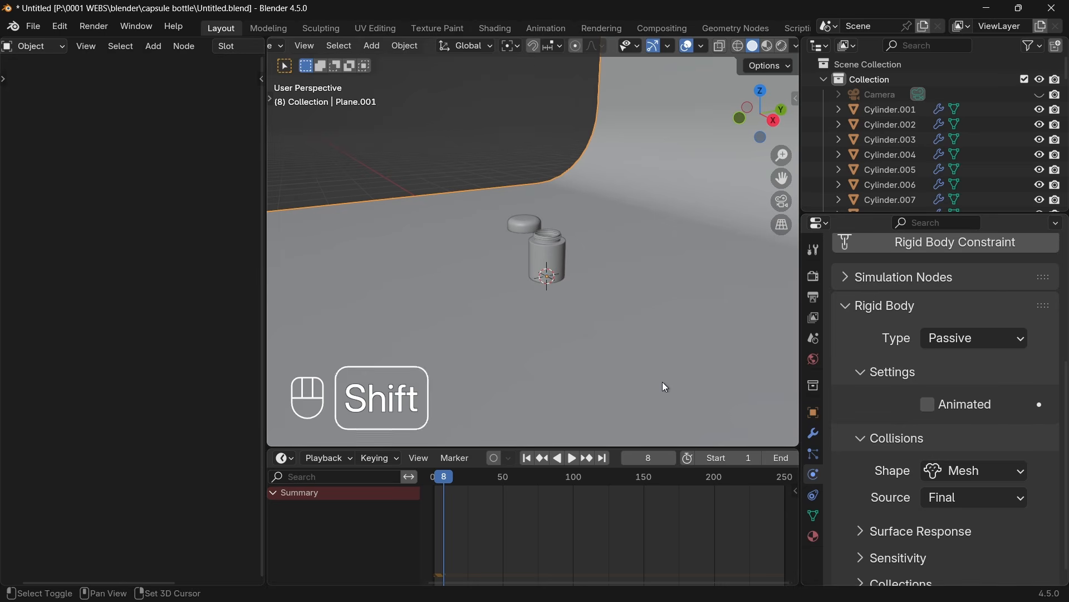
- Play the rigid body simulation from the first frame to check how the capsules fall, and stop it
{"action": "key", "text": "shift+Left"}
{"action": "key", "text": "space"}
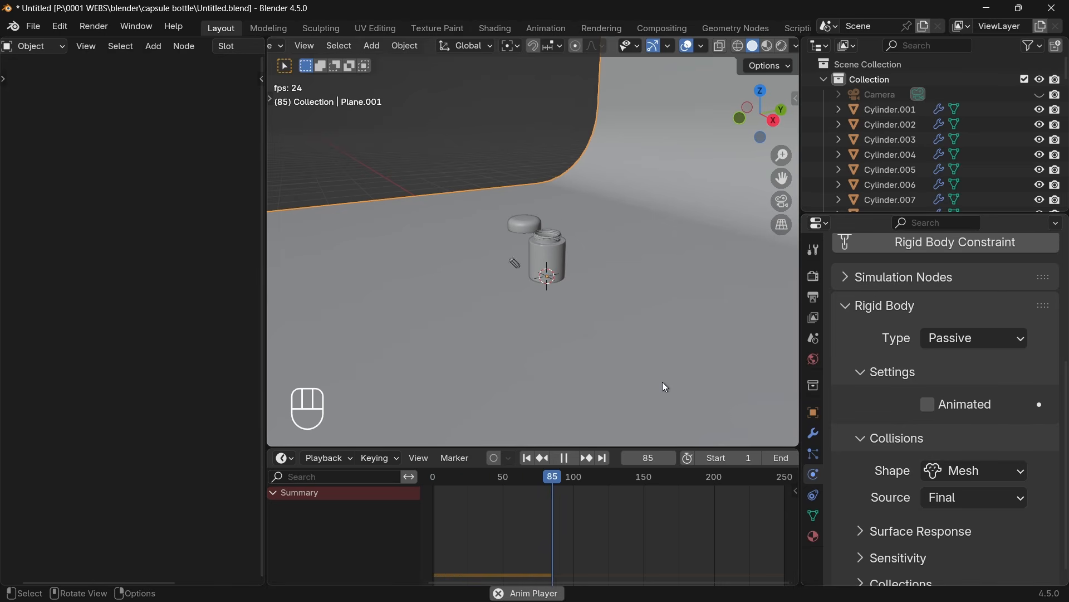
{"action": "key", "text": "space"}
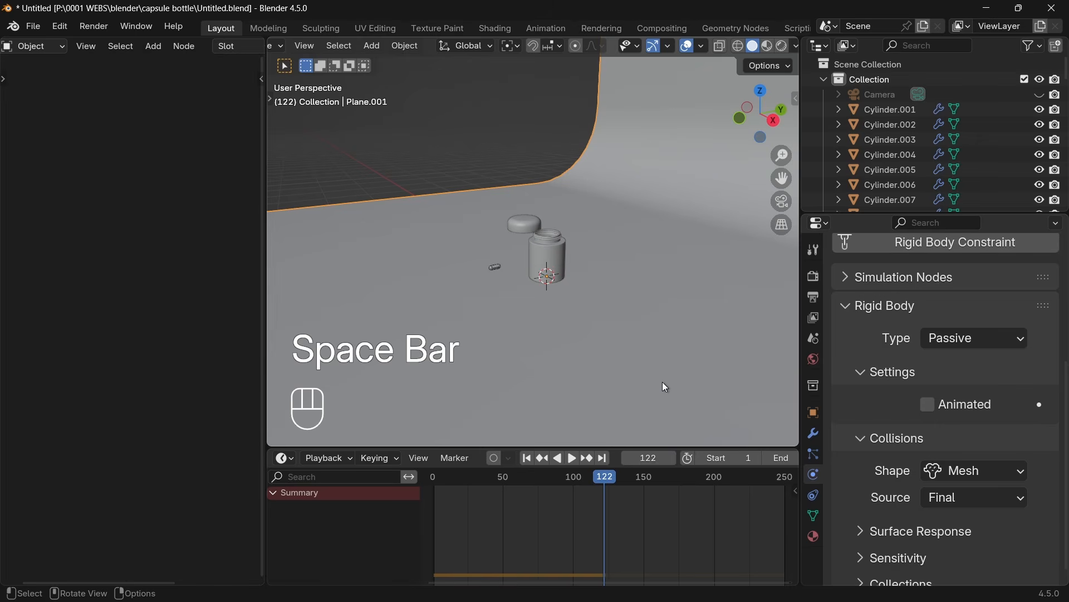
{"action": "middle_click_drag", "start_coordinate": [666, 387], "coordinate": [569, 306]}
- Save the file, widen the node editor area and turn it into a UV Editor
{"action": "key", "text": "ctrl+s"}
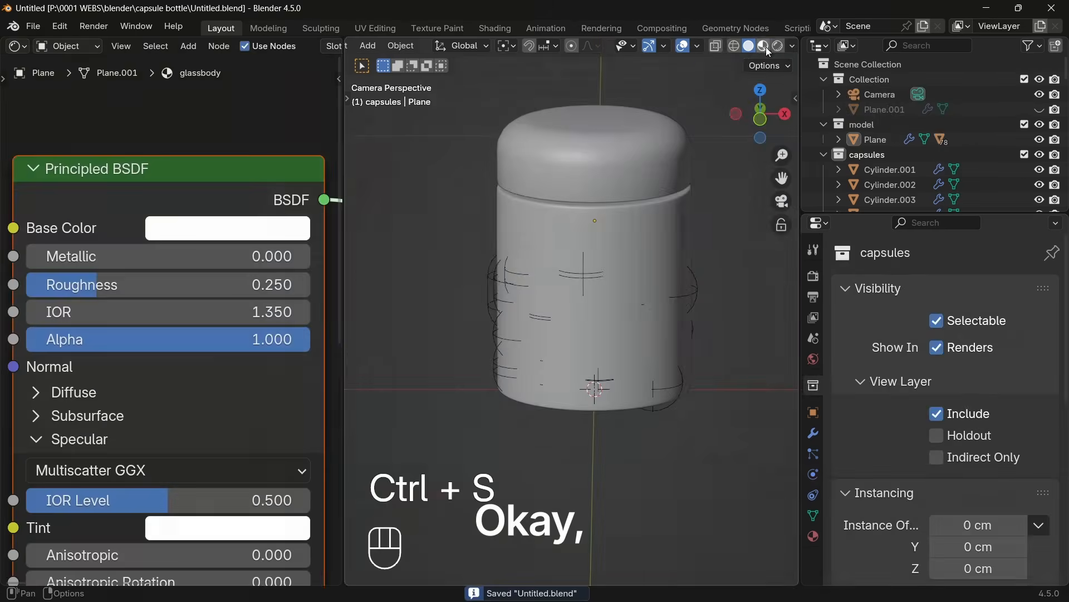
{"action": "left_click_drag", "start_coordinate": [359, 266], "coordinate": [499, 265]}
{"action": "left_click", "coordinate": [17, 45]}
{"action": "left_click", "coordinate": [56, 118]}
{"action": "scroll", "coordinate": [366, 348], "scroll_direction": "up", "scroll_amount": 4}
- Select the glass bottle body, enter Edit Mode and switch the viewport to solid shading
{"action": "left_click", "coordinate": [654, 270]}
{"action": "left_click", "coordinate": [745, 282]}
{"action": "scroll", "coordinate": [746, 46], "scroll_direction": "down", "scroll_amount": 4}
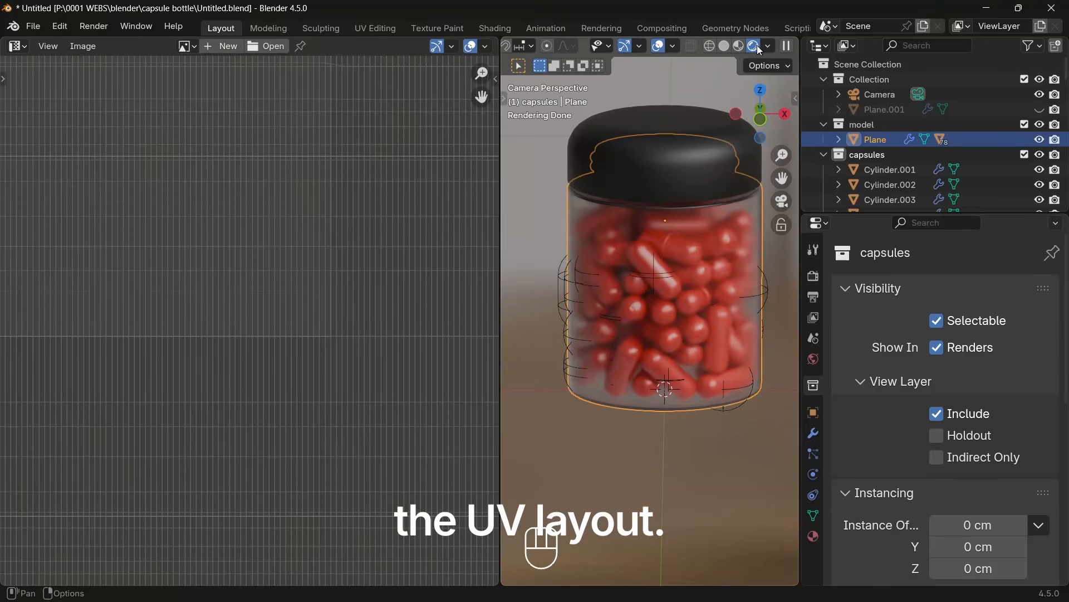
{"action": "key", "text": "Tab"}
{"action": "scroll", "coordinate": [746, 46], "scroll_direction": "down", "scroll_amount": 3}
{"action": "left_click", "coordinate": [783, 46]}
{"action": "mouse_move", "coordinate": [186, 263]}
{"action": "middle_mouse_down"}
{"action": "mouse_move", "coordinate": [284, 396]}
{"action": "mouse_move", "coordinate": [280, 408]}
{"action": "middle_mouse_up"}
{"action": "scroll", "coordinate": [736, 161], "scroll_direction": "up", "scroll_amount": 1}
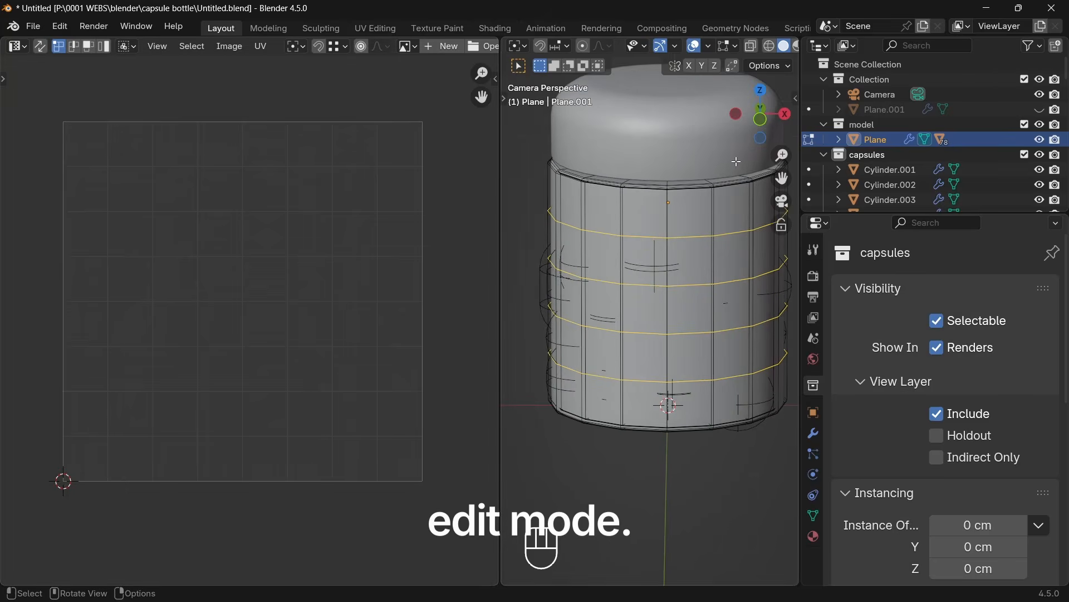
- Enable Live Unwrap and UV sync selection, and select the bottle's entire mesh
{"action": "left_click", "coordinate": [770, 66]}
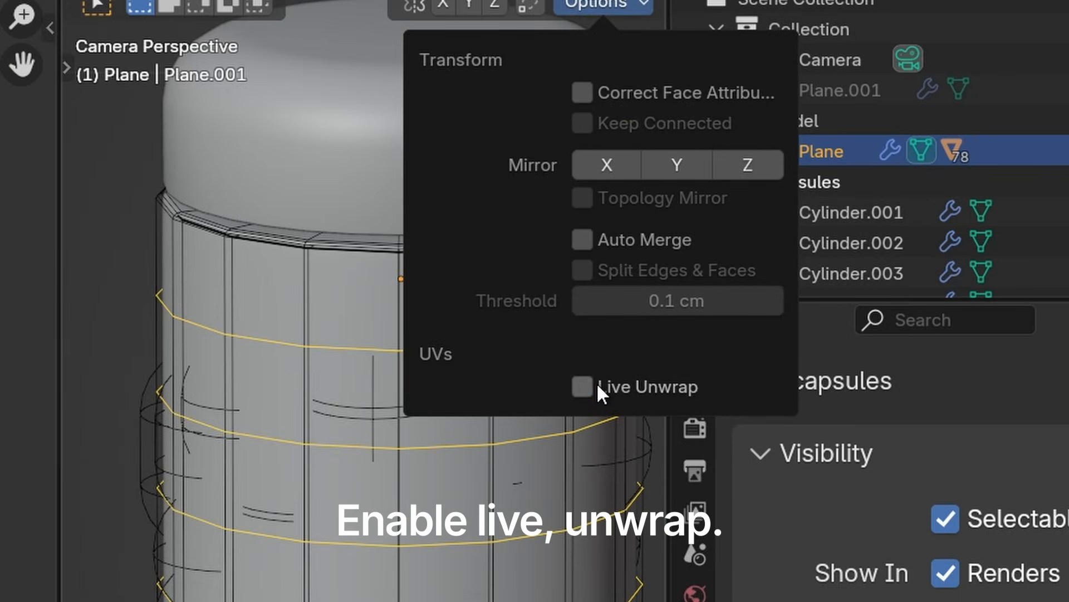
{"action": "left_click", "coordinate": [598, 384]}
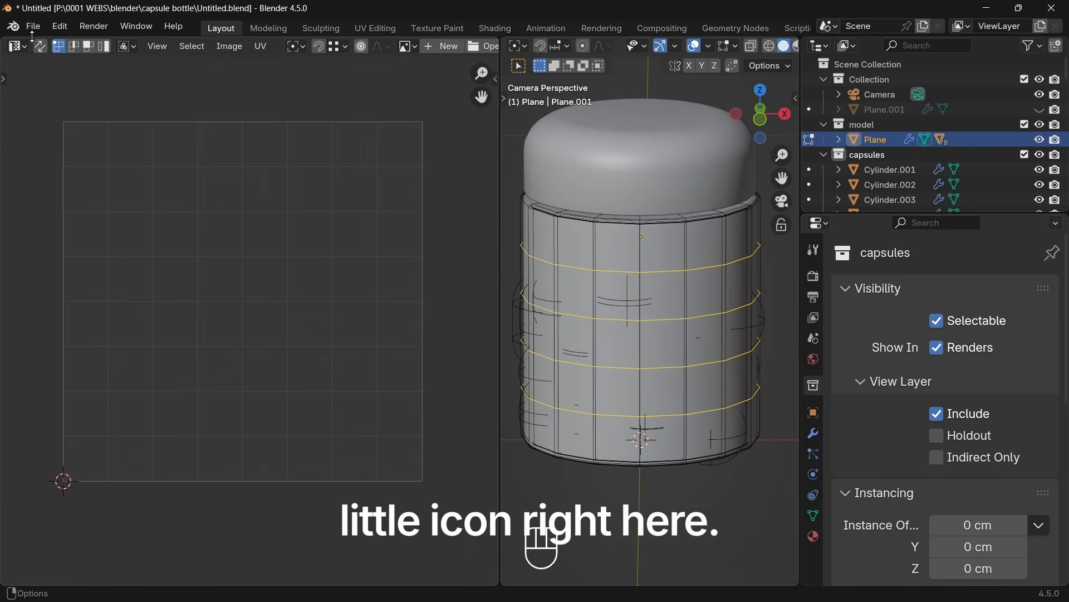
{"action": "left_click", "coordinate": [39, 47]}
{"action": "key", "text": "a"}
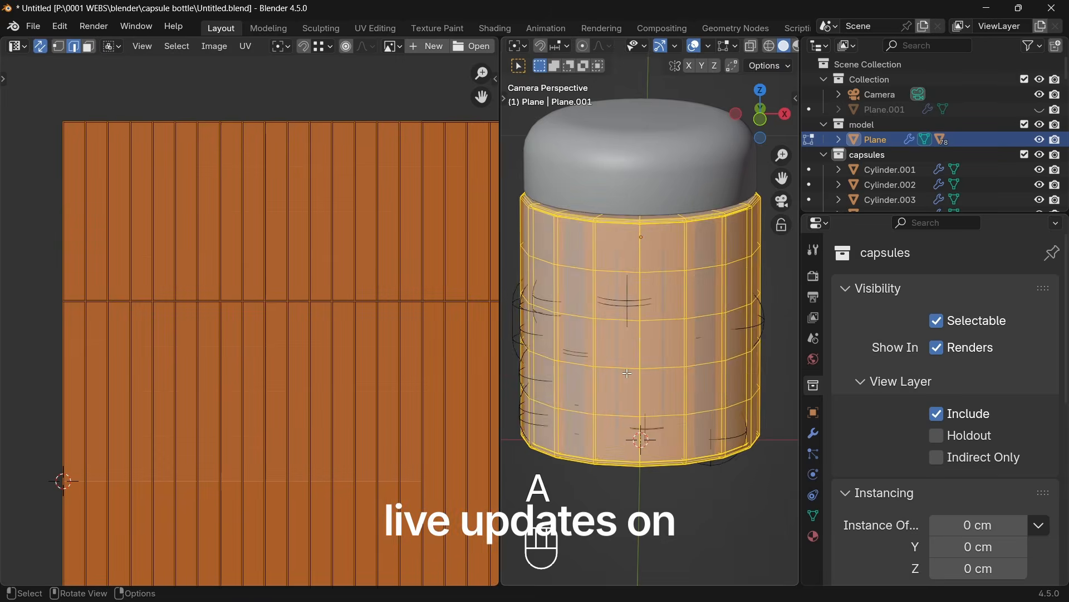
{"action": "scroll", "coordinate": [641, 334], "scroll_direction": "down", "scroll_amount": 6}
{"action": "scroll", "coordinate": [372, 370], "scroll_direction": "down", "scroll_amount": 4}
{"action": "middle_click_drag", "start_coordinate": [349, 399], "coordinate": [341, 405], "text": "shift"}
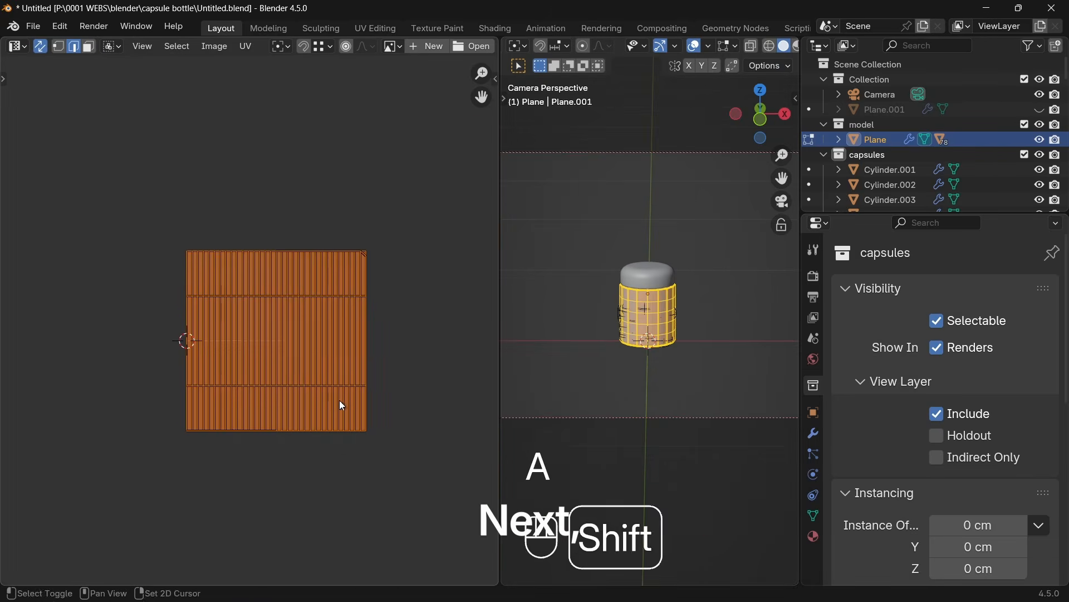
- Mark a seam along the edge loop around the top of the bottle's straight wall, below the shoulder bevel
{"action": "scroll", "coordinate": [353, 398], "scroll_direction": "up", "scroll_amount": 7}
{"action": "scroll", "coordinate": [683, 351], "scroll_direction": "up", "scroll_amount": 6}
{"action": "middle_click_drag", "start_coordinate": [678, 344], "coordinate": [741, 390], "text": "shift"}
{"action": "scroll", "coordinate": [669, 312], "scroll_direction": "up", "scroll_amount": 6}
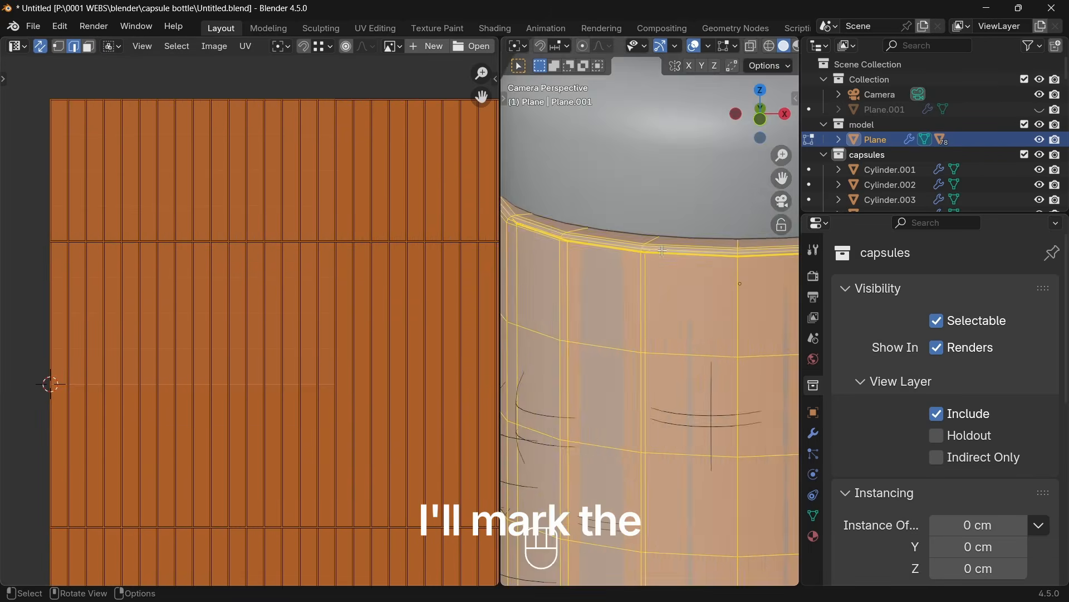
{"action": "left_click", "coordinate": [576, 177]}
{"action": "middle_click_drag", "start_coordinate": [629, 290], "coordinate": [670, 336]}
{"action": "scroll", "coordinate": [671, 336], "scroll_direction": "up", "scroll_amount": 12}
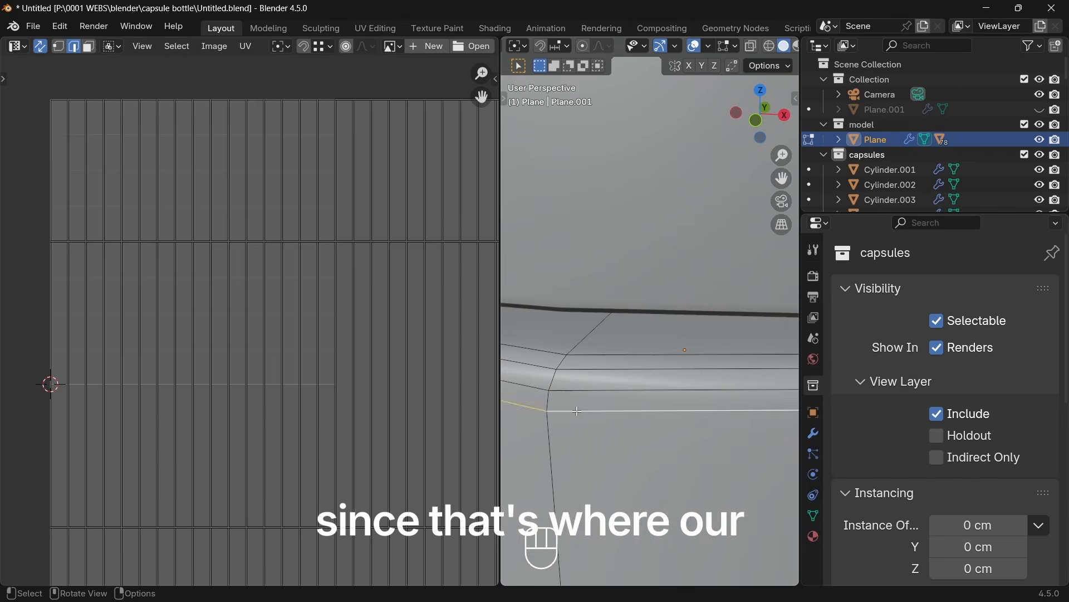
{"action": "scroll", "coordinate": [577, 411], "scroll_direction": "down", "scroll_amount": 7}
{"action": "right_click", "coordinate": [652, 408]}
{"action": "left_click", "coordinate": [653, 406]}
- Mark a seam along the edge loop around the bottom of the bottle's straight wall
{"action": "middle_click_drag", "start_coordinate": [612, 404], "coordinate": [613, 357]}
{"action": "middle_click_drag", "start_coordinate": [613, 356], "coordinate": [609, 265], "text": "shift"}
{"action": "scroll", "coordinate": [609, 265], "scroll_direction": "up", "scroll_amount": 7}
{"action": "left_click", "coordinate": [608, 266], "text": "alt"}
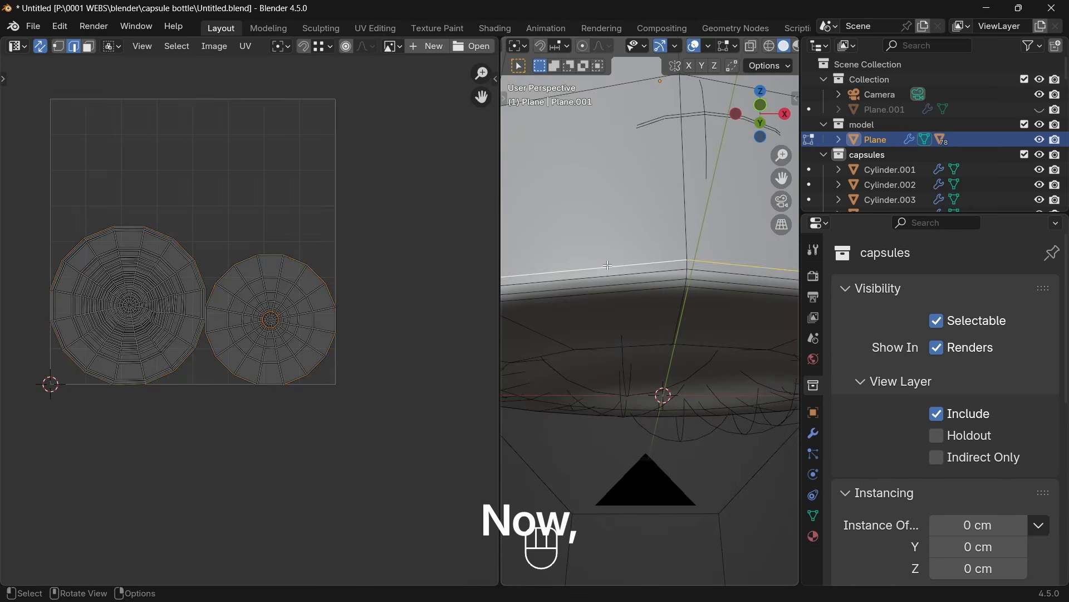
{"action": "right_click", "coordinate": [607, 265]}
{"action": "left_click", "coordinate": [605, 335]}
- Mark a vertical seam down the bottle's wall between the upper and lower seams
{"action": "scroll", "coordinate": [605, 336], "scroll_direction": "down", "scroll_amount": 8}
{"action": "middle_click_drag", "start_coordinate": [605, 337], "coordinate": [651, 365]}
{"action": "key", "text": "KP_1"}
{"action": "left_click", "coordinate": [555, 216], "text": "alt"}
{"action": "middle_click_drag", "start_coordinate": [579, 298], "coordinate": [612, 370]}
{"action": "right_click", "coordinate": [612, 369]}
{"action": "left_click", "coordinate": [613, 370]}
- Select the faces beside the vertical seam one by one to check where they lie in the UV layout
{"action": "key", "text": "3"}
{"action": "left_click", "coordinate": [619, 158]}
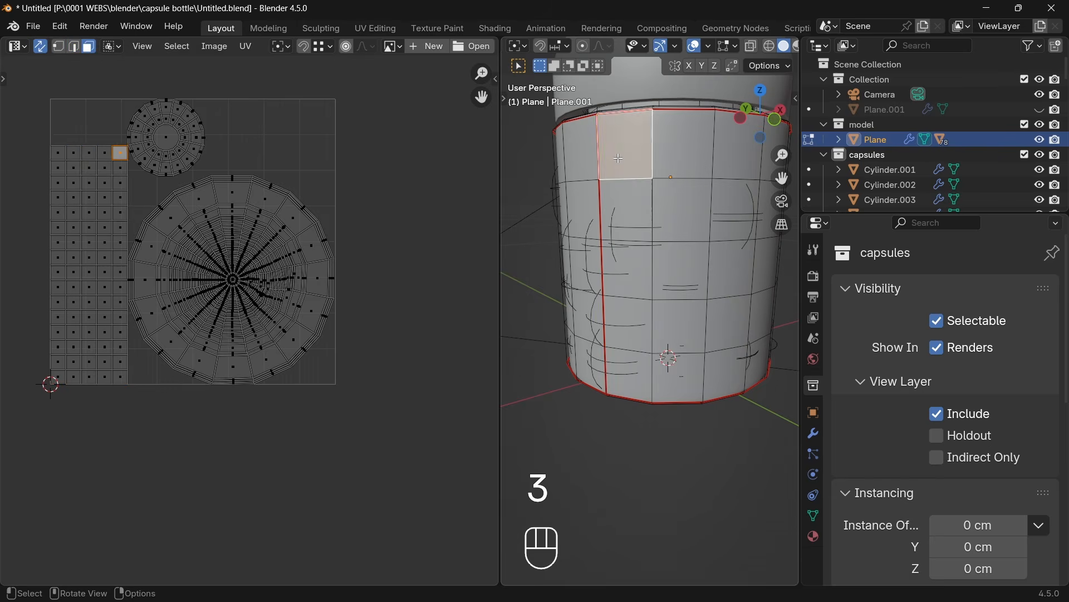
{"action": "left_click", "coordinate": [623, 217]}
{"action": "left_click", "coordinate": [625, 272]}
{"action": "left_click", "coordinate": [626, 326]}
{"action": "left_click", "coordinate": [628, 374]}
{"action": "key", "text": "a"}
- Mark a second vertical seam down the opposite side of the bottle's front
{"action": "left_click", "coordinate": [747, 312], "text": "ctrl"}
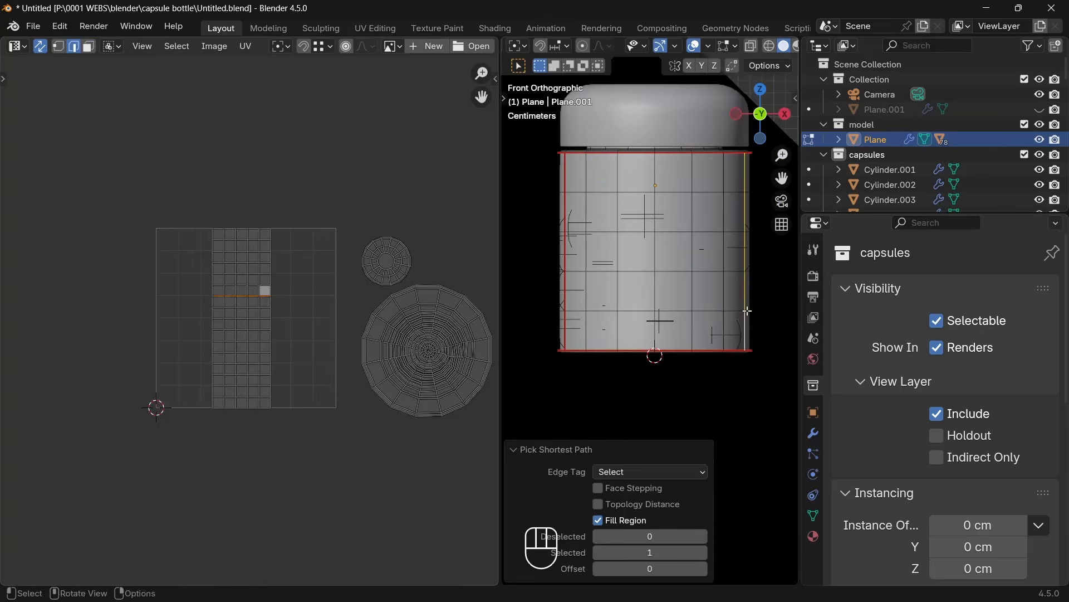
{"action": "right_click", "coordinate": [650, 365]}
{"action": "left_click", "coordinate": [650, 365]}
{"action": "scroll", "coordinate": [370, 384], "scroll_direction": "up", "scroll_amount": 5}
{"action": "middle_click_drag", "start_coordinate": [370, 385], "coordinate": [231, 421]}
- Select all the faces on the bottle's front between the two vertical seams
{"action": "key", "text": "4"}
{"action": "key", "text": "3"}
{"action": "left_click", "coordinate": [579, 175]}
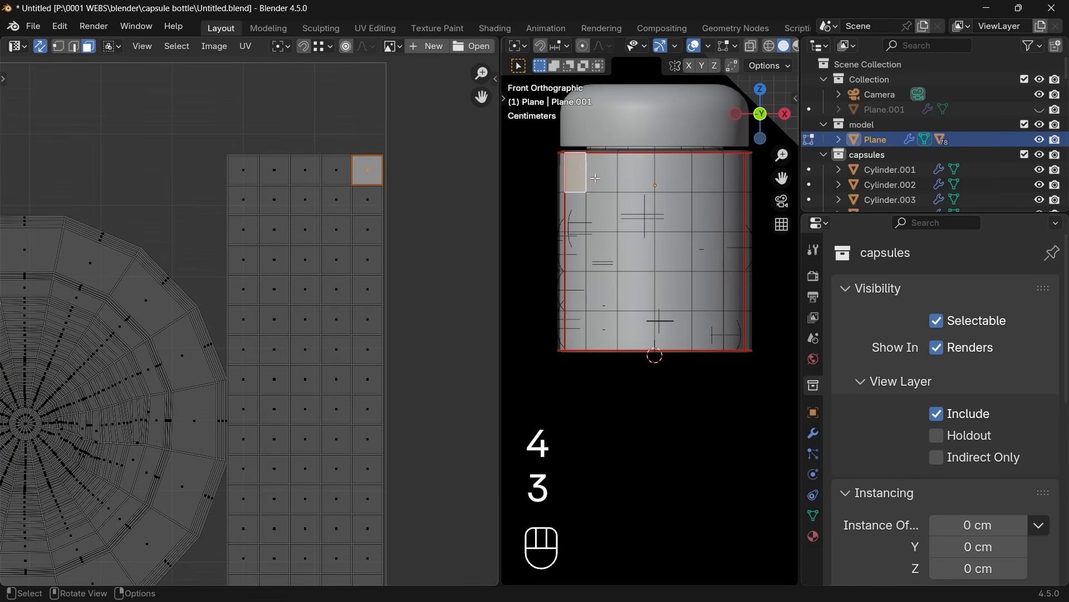
{"action": "left_click", "coordinate": [601, 172], "text": "shift"}
{"action": "left_click", "coordinate": [637, 172], "text": "shift"}
{"action": "left_click", "coordinate": [734, 177], "text": "shift"}
{"action": "left_click", "coordinate": [708, 329], "text": "ctrl+shift"}
{"action": "left_click", "coordinate": [576, 212], "text": "ctrl+shift"}
{"action": "scroll", "coordinate": [353, 339], "scroll_direction": "down", "scroll_amount": 2}
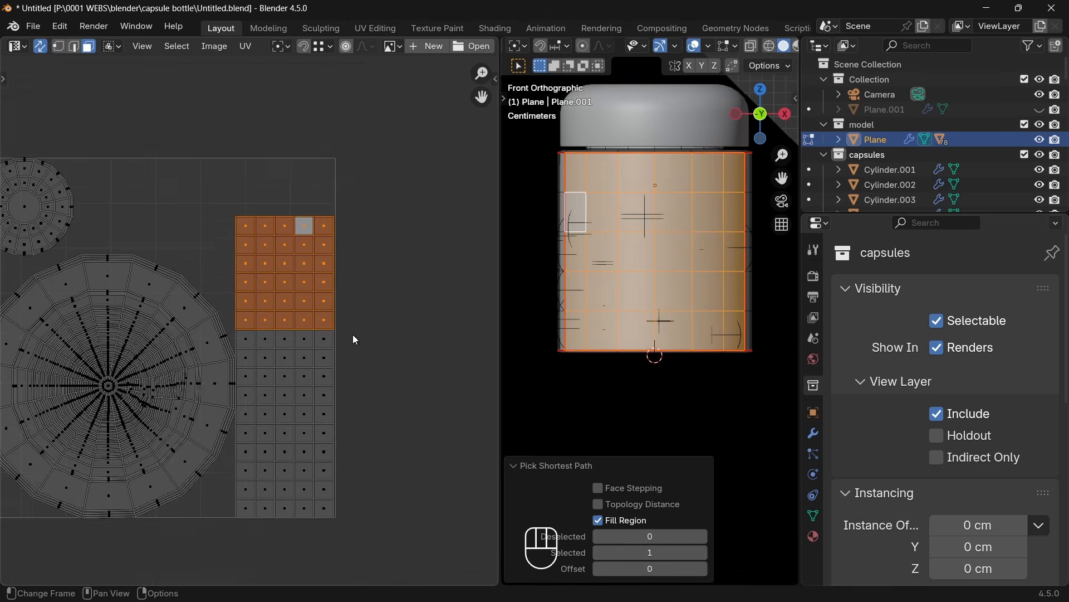
- Separate the front faces' UVs from the rest, invert the selection, and move the remaining UV islands outside the UV square
{"action": "key", "text": "g"}
{"action": "left_click", "coordinate": [348, 307]}
{"action": "scroll", "coordinate": [334, 348], "scroll_direction": "down", "scroll_amount": 5}
{"action": "key", "text": "ctrl+i"}
{"action": "key", "text": "g"}
{"action": "left_click", "coordinate": [185, 449]}
- Move the front faces' UV island to the middle of the UV square, scale it to nearly fill the square, and adjust its vertical position
{"action": "scroll", "coordinate": [250, 320], "scroll_direction": "up", "scroll_amount": 5}
{"action": "left_click_drag", "start_coordinate": [319, 329], "coordinate": [169, 153]}
{"action": "key", "text": "g"}
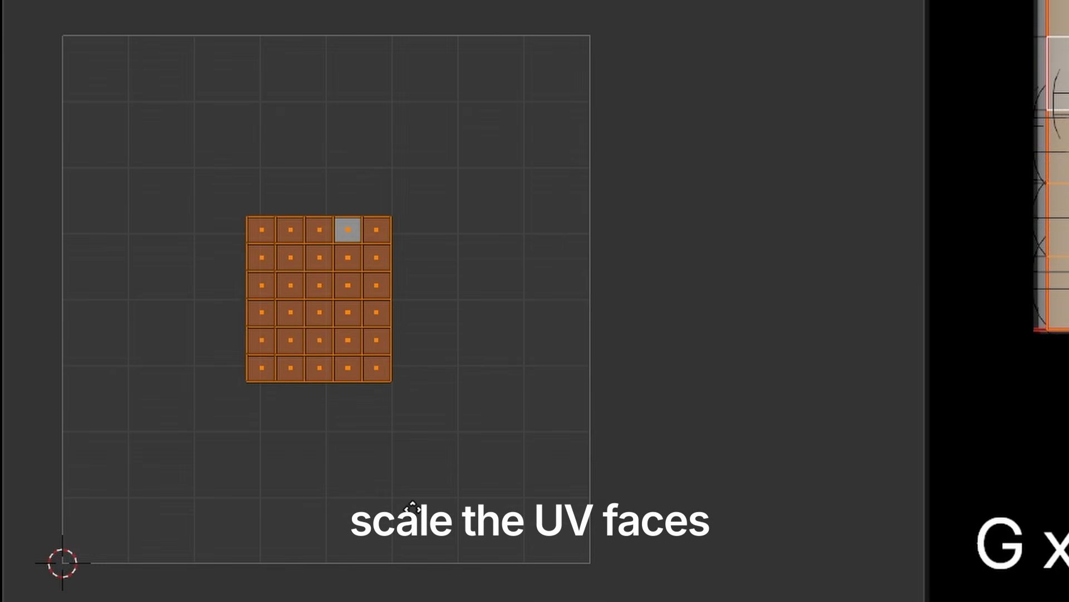
{"action": "key", "text": "s"}
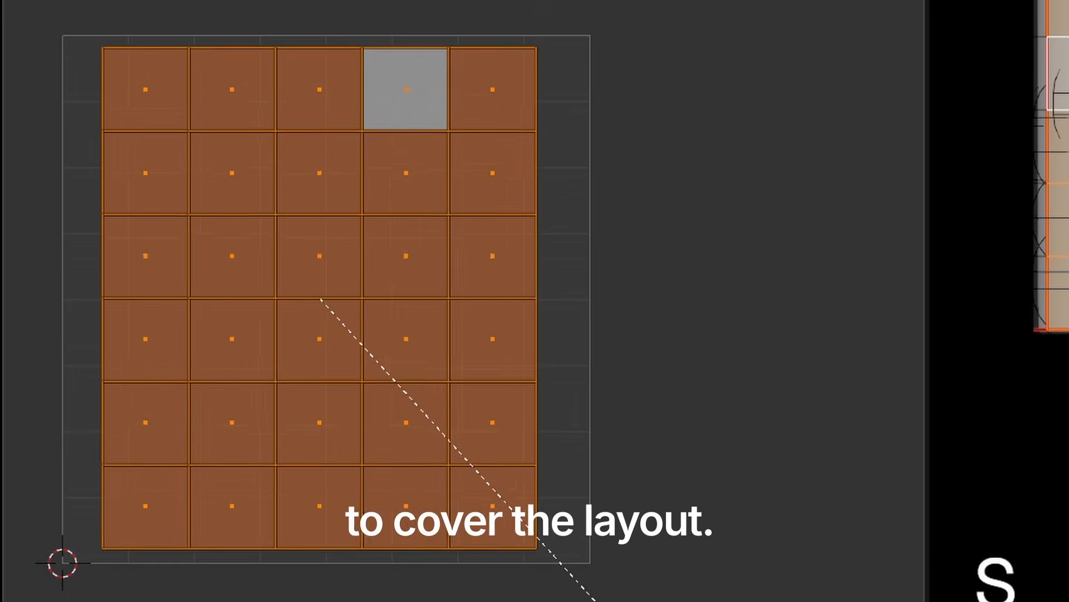
{"action": "left_click", "coordinate": [657, 30]}
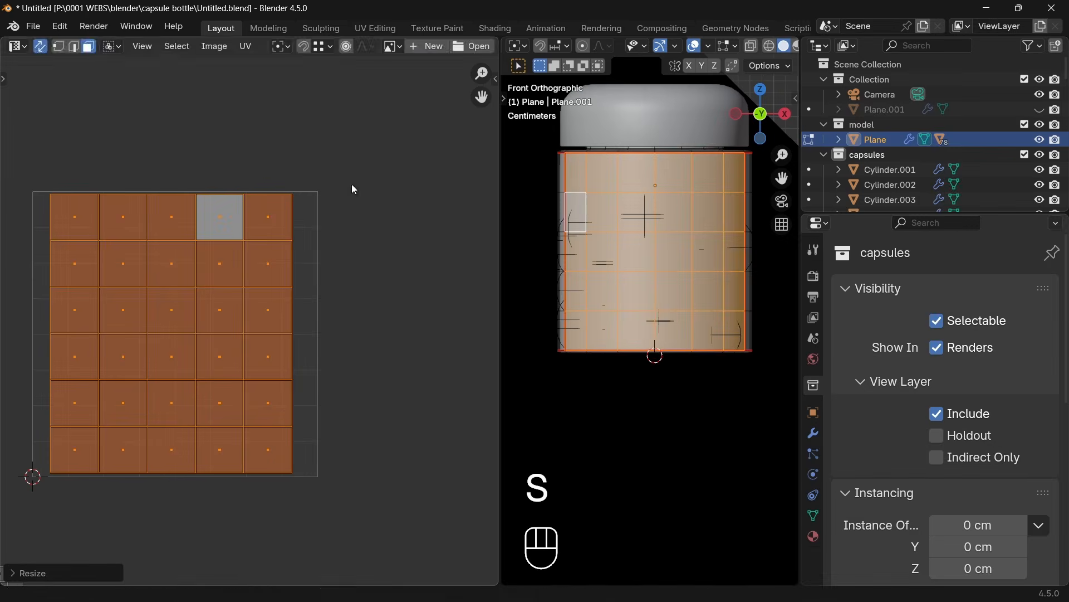
{"action": "key", "text": "g"}
{"action": "key", "text": "z"}
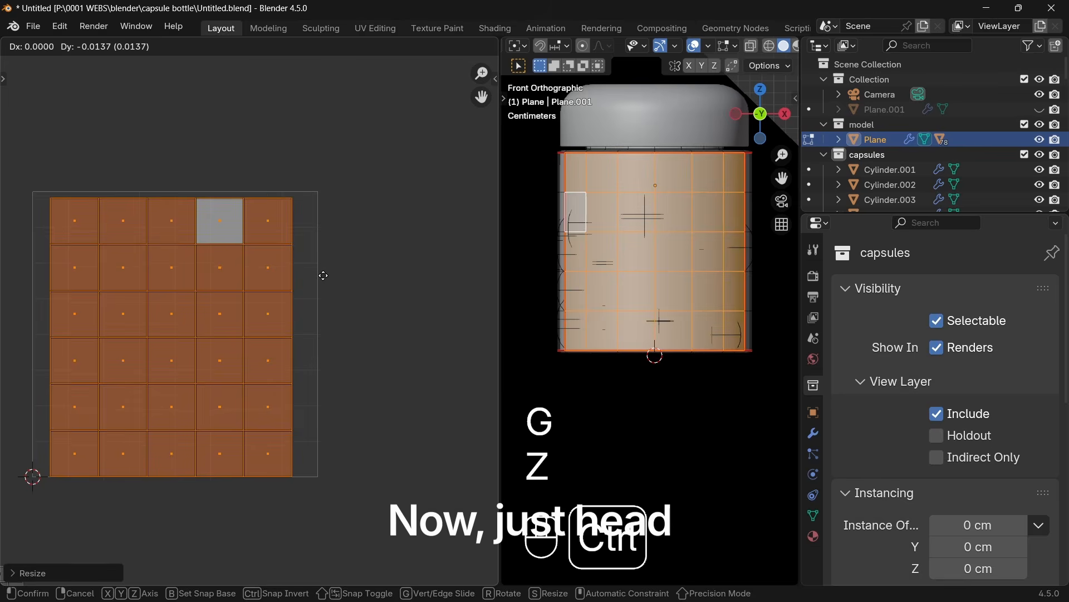
{"action": "left_click", "coordinate": [322, 274]}
- Export the front faces' UV layout as the PNG image Plane.png and save the file
{"action": "key", "text": "ctrl+s"}
{"action": "key", "text": "ctrl+s"}
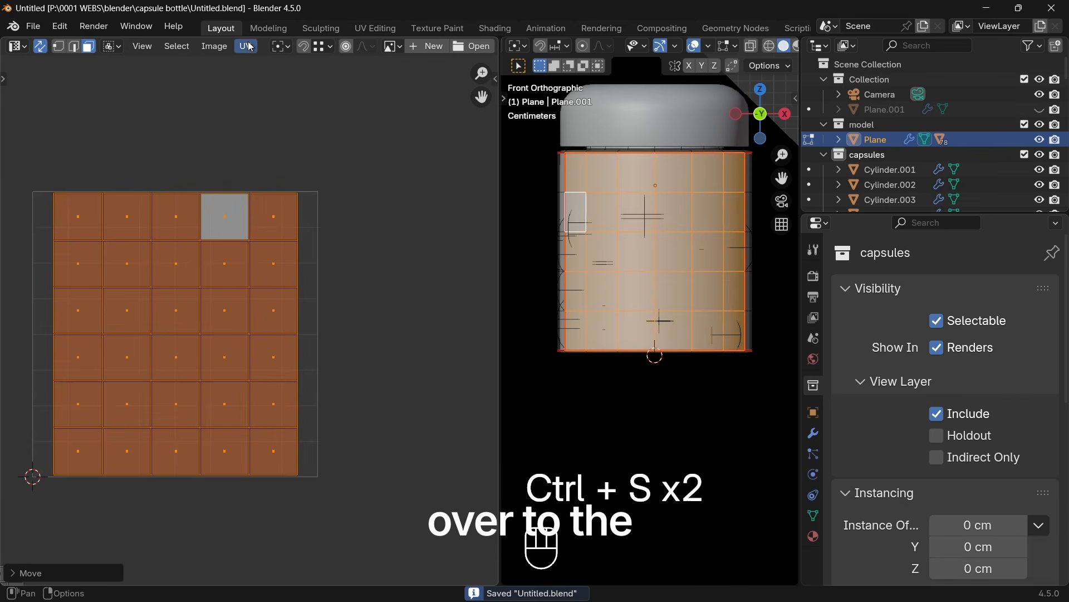
{"action": "left_click", "coordinate": [247, 47]}
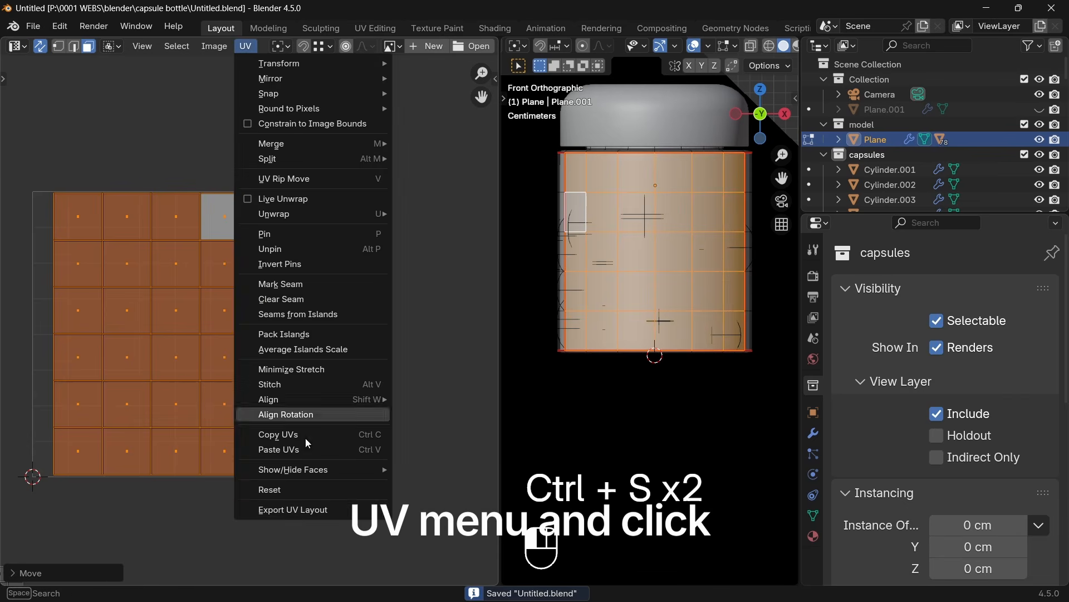
{"action": "left_click", "coordinate": [308, 515]}
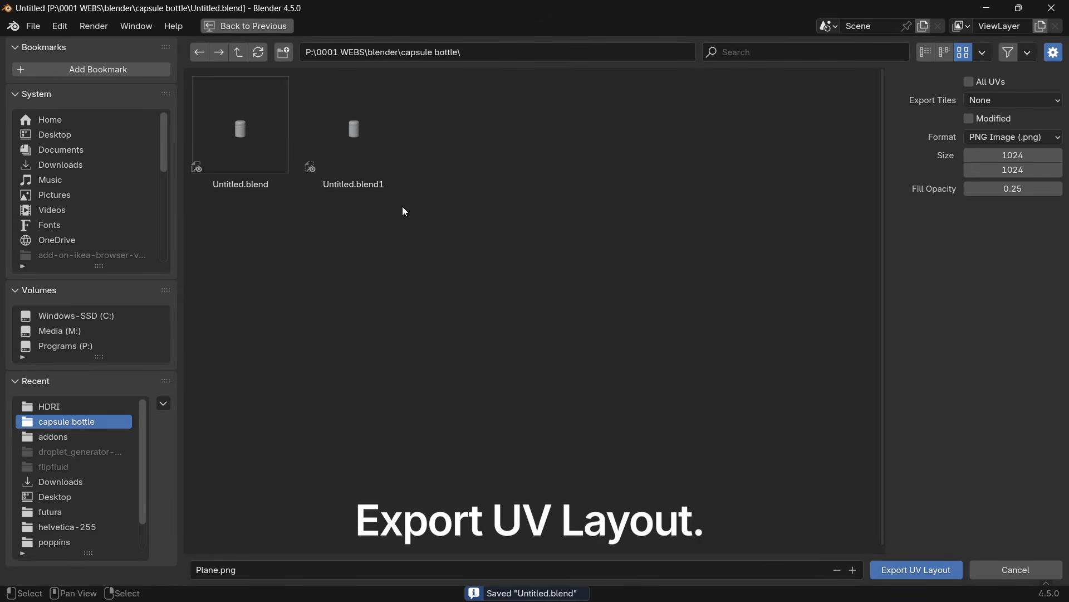
{"action": "left_click", "coordinate": [917, 570]}
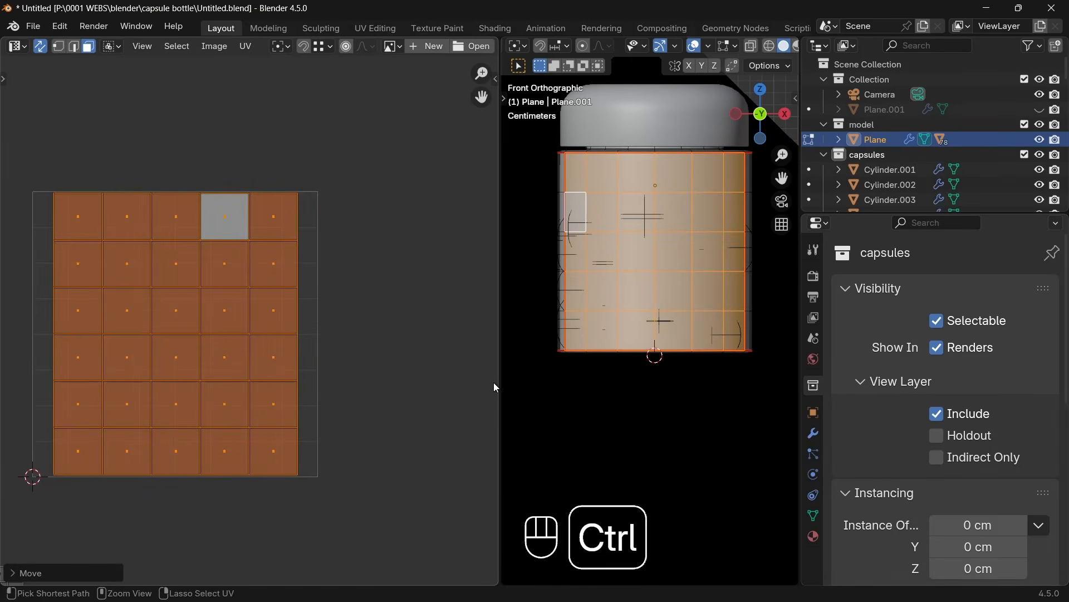
{"action": "key", "text": "ctrl+s"}
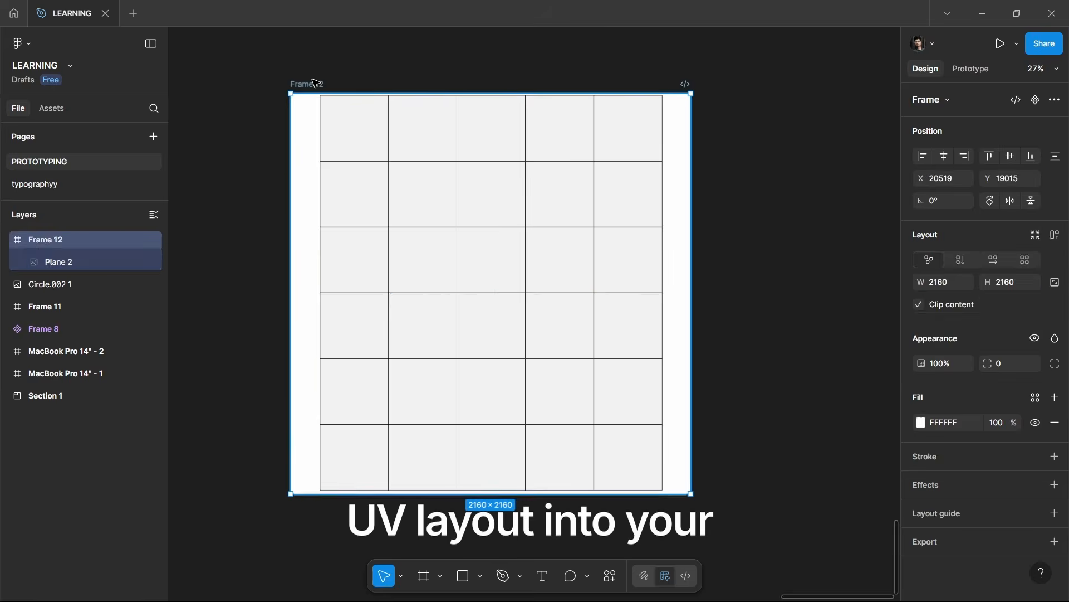
- In Figma, rotate the imported UV layout by 90° and add the text "Cellular Nutrition" on two lines over it
{"action": "mouse_move", "coordinate": [703, 84]}
{"action": "left_mouse_down"}
{"action": "mouse_move", "coordinate": [776, 156]}
{"action": "mouse_move", "coordinate": [709, 74]}
{"action": "left_mouse_up"}
{"action": "left_click", "coordinate": [709, 73]}
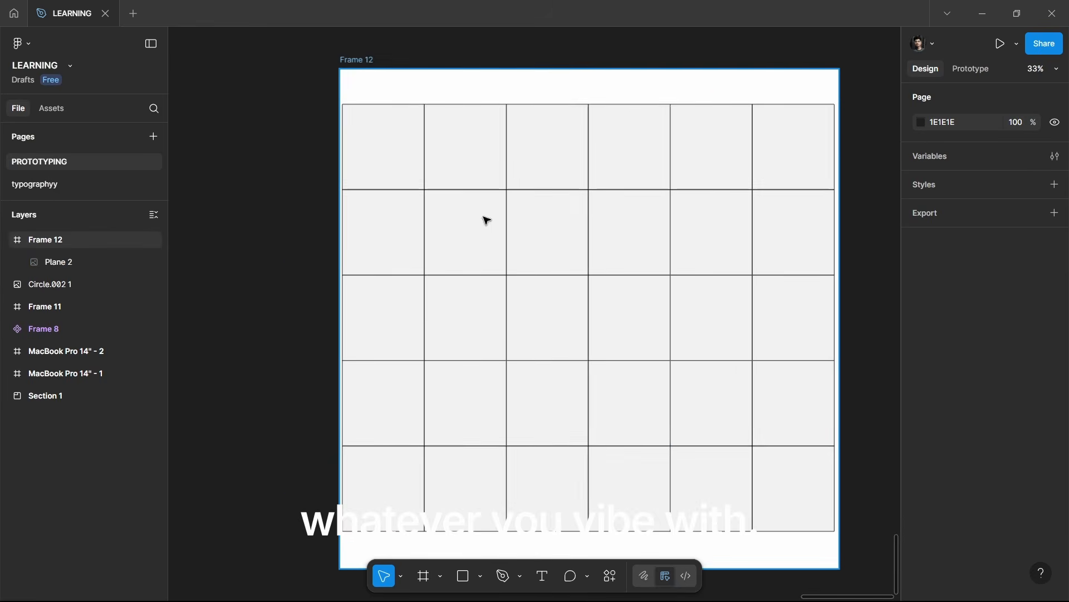
{"action": "type", "text": "C"}
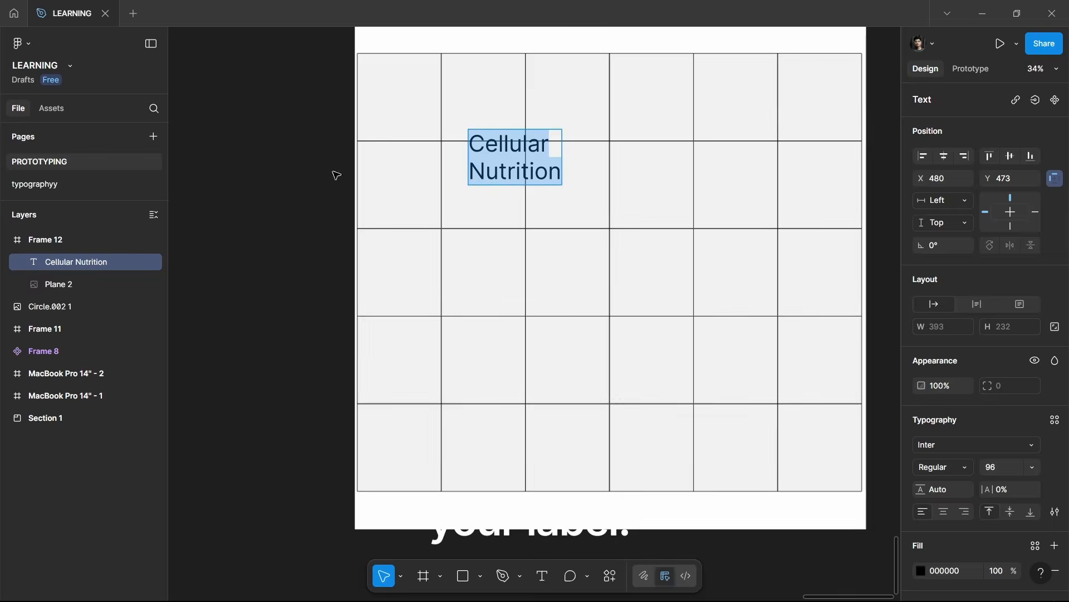
- Set the "Cellular Nutrition" text to Semi Bold with a line height of 105 and letter spacing of -3%
{"action": "left_click", "coordinate": [943, 467]}
{"action": "left_click", "coordinate": [979, 310]}
{"action": "left_click", "coordinate": [998, 484]}
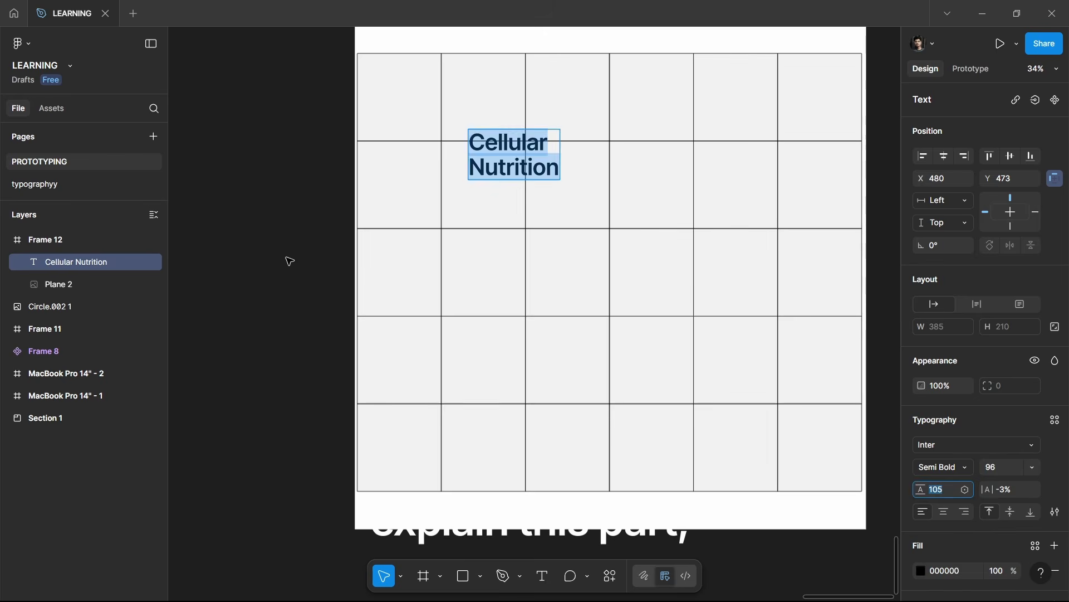
- Duplicate the heading below itself, change the copy's text to "500mg" and scale it down to about 161 × 53
{"action": "double_click", "coordinate": [497, 272]}
{"action": "left_click_drag", "start_coordinate": [511, 190], "coordinate": [502, 253], "text": "alt"}
{"action": "type", "text": "500mg"}
{"action": "key", "text": "Escape"}
{"action": "key", "text": "k"}
{"action": "left_click_drag", "start_coordinate": [485, 248], "coordinate": [485, 255]}
- Duplicate the "500mg" text just below itself and change the copy's text to "Mitrochondrial Revitalizar"
{"action": "scroll", "coordinate": [485, 255], "scroll_direction": "up", "scroll_amount": 3, "text": "ctrl"}
{"action": "scroll", "coordinate": [489, 255], "scroll_direction": "down", "scroll_amount": 2}
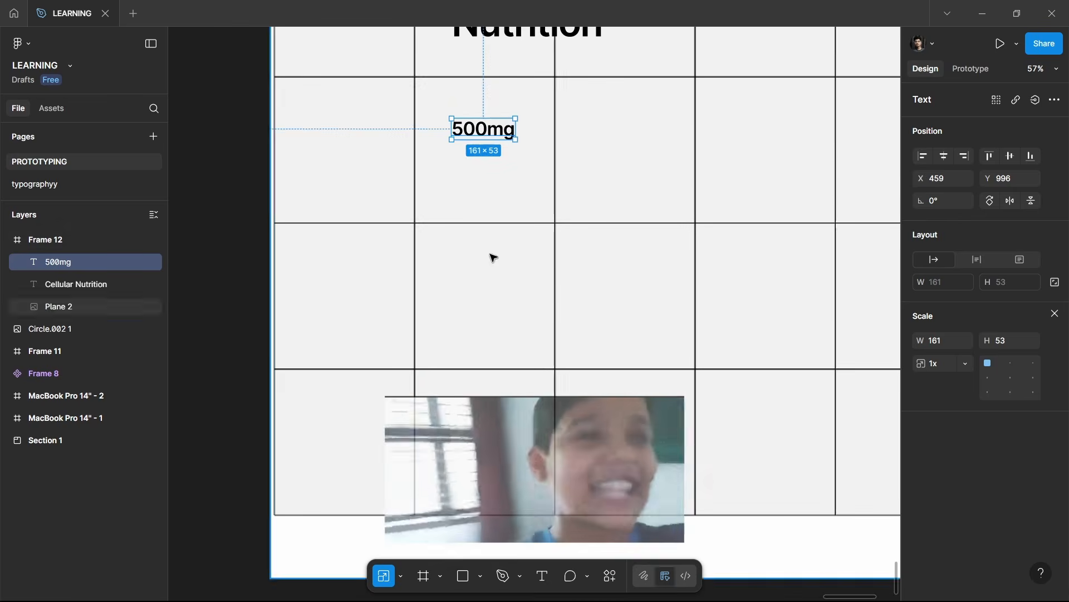
{"action": "left_click_drag", "start_coordinate": [482, 132], "coordinate": [484, 157], "text": "alt"}
{"action": "double_click", "coordinate": [488, 158]}
{"action": "type", "text": "Mitrochondrial Revitalizar"}
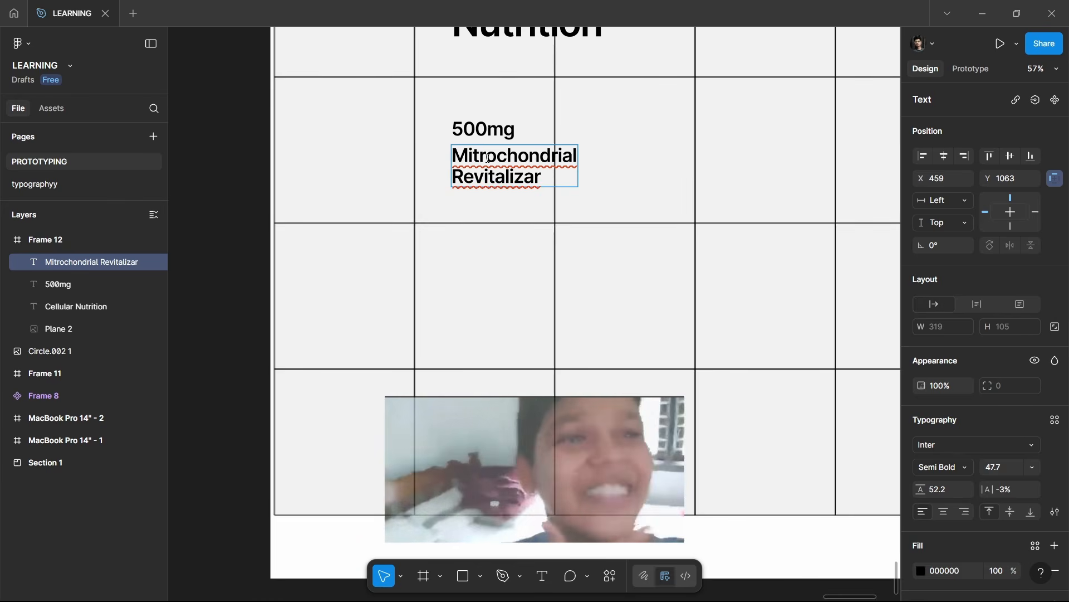
- Set the "Mitrochondrial Revitalizar" and "500mg" texts to Medium weight
{"action": "left_click", "coordinate": [943, 467]}
{"action": "left_click", "coordinate": [979, 294]}
{"action": "key", "text": "Escape"}
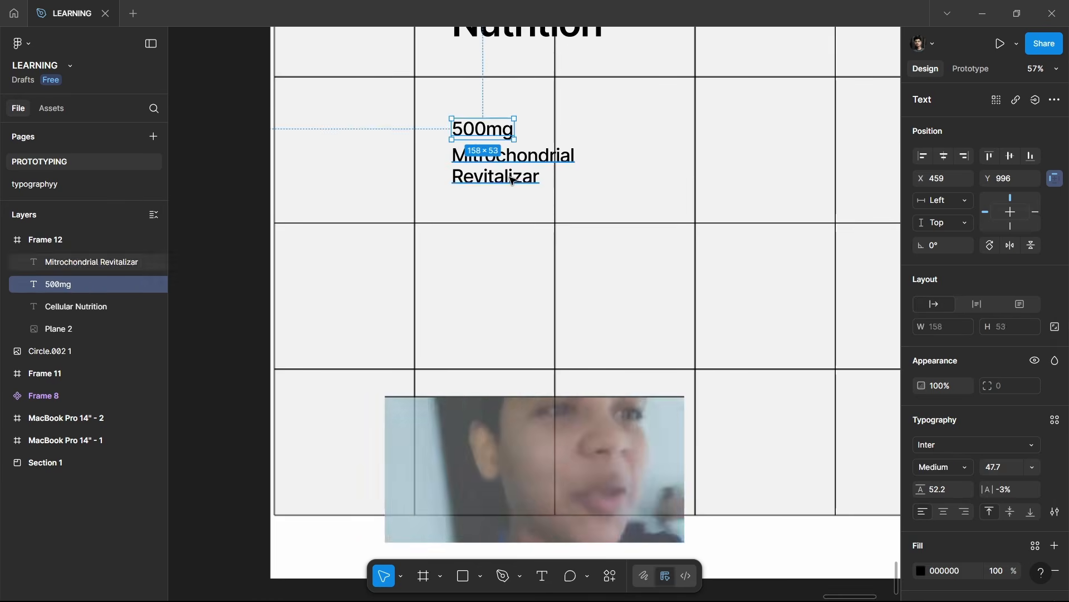
- Scale up the "Mitrochondrial Revitalizar" text below "500mg" to about the width of the "Cellular Nutrition" heading
{"action": "key", "text": "k"}
{"action": "left_click_drag", "start_coordinate": [578, 187], "coordinate": [601, 195]}
{"action": "scroll", "coordinate": [505, 286], "scroll_direction": "down", "scroll_amount": 5, "text": "ctrl"}
{"action": "left_click", "coordinate": [605, 415]}
{"action": "scroll", "coordinate": [605, 414], "scroll_direction": "up", "scroll_amount": 2, "text": "ctrl"}
{"action": "key", "text": "v"}
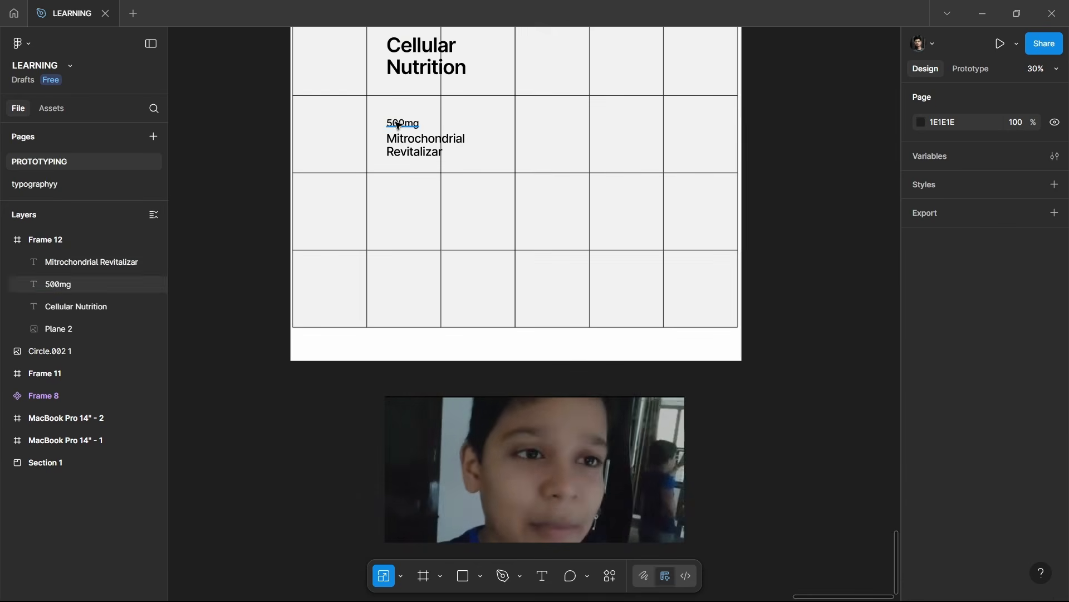
- Duplicate the "500mg" text further down the label and turn it into "60 softgel tablets" with a larger "60"
{"action": "double_click", "coordinate": [405, 221]}
{"action": "left_click_drag", "start_coordinate": [399, 125], "coordinate": [399, 237], "text": "alt"}
{"action": "scroll", "coordinate": [404, 220], "scroll_direction": "up", "scroll_amount": 5, "text": "ctrl"}
{"action": "double_click", "coordinate": [423, 221]}
{"action": "type", "text": "ets"}
{"action": "left_click", "coordinate": [376, 213]}
{"action": "key", "text": "k"}
{"action": "scroll", "coordinate": [445, 305], "scroll_direction": "down", "scroll_amount": 6, "text": "ctrl"}
{"action": "scroll", "coordinate": [440, 415], "scroll_direction": "up", "scroll_amount": 3, "text": "ctrl"}
- Add a "DIETART SUPPLEMENT" line under "60 softgel tablets" from a text copy, and group each of the small text blocks
{"action": "double_click", "coordinate": [456, 172]}
{"action": "left_click_drag", "start_coordinate": [476, 144], "coordinate": [487, 174], "text": "alt"}
{"action": "left_click", "coordinate": [446, 382], "text": "shift"}
{"action": "key", "text": "ctrl+g"}
{"action": "key", "text": "ctrl+g"}
{"action": "key", "text": "ctrl+g"}
- Duplicate the "Cellular Nutrition" heading beside the small texts and turn it into large vertical "Bltobr" and "time" texts joined by a line
{"action": "scroll", "coordinate": [305, 462], "scroll_direction": "down", "scroll_amount": 4, "text": "ctrl"}
{"action": "left_click_drag", "start_coordinate": [378, 297], "coordinate": [477, 357], "text": "alt"}
{"action": "double_click", "coordinate": [476, 357]}
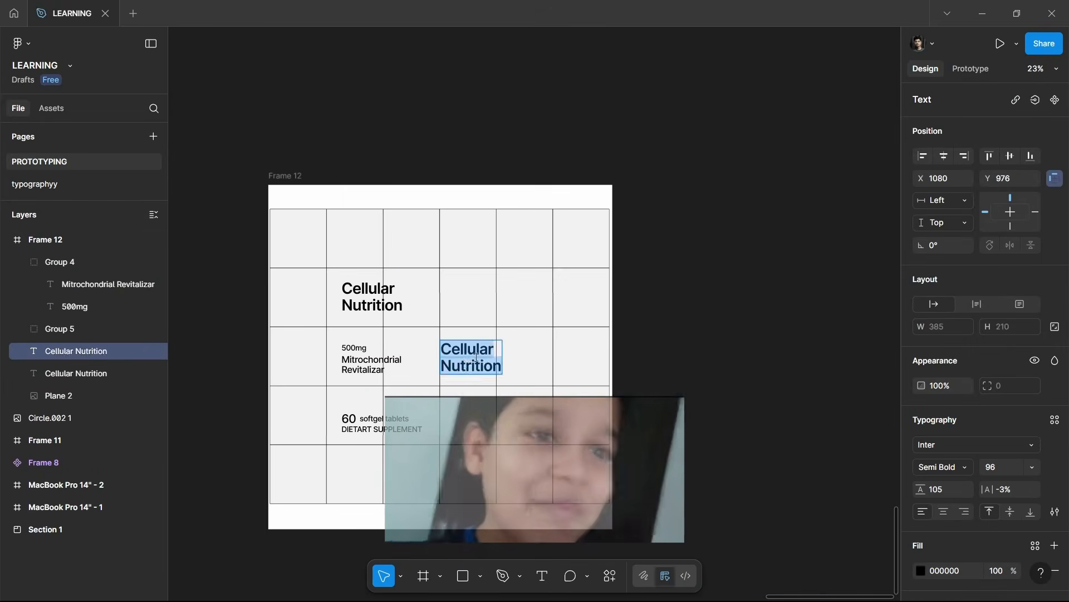
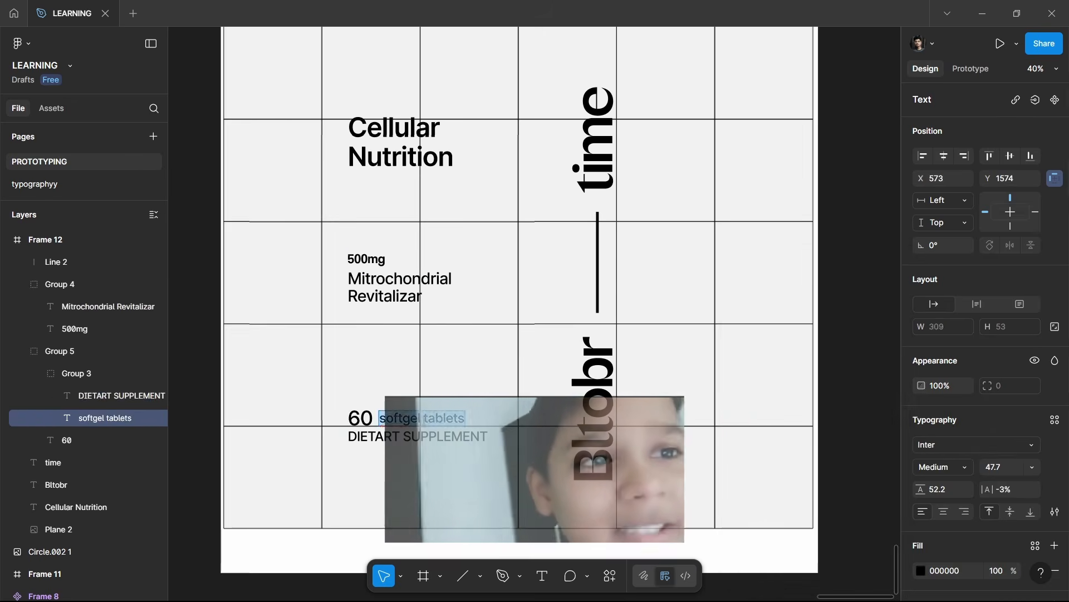
{"action": "right_click", "coordinate": [415, 208]}
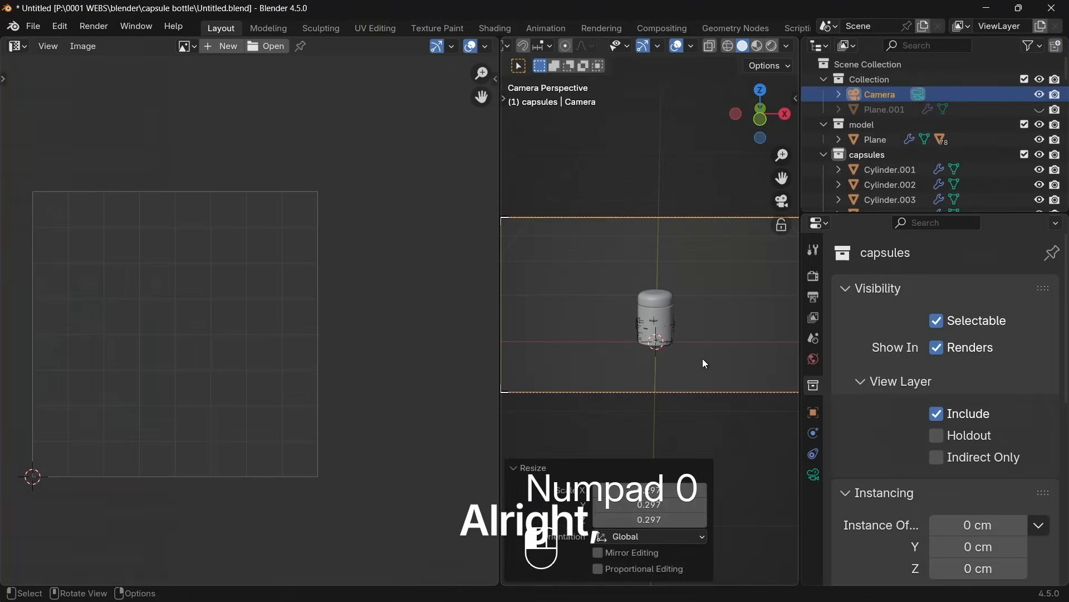
- Switch to Blender, unhide the hidden backdrop plane and display the camera view in Rendered shading
{"action": "key", "text": "alt+h"}
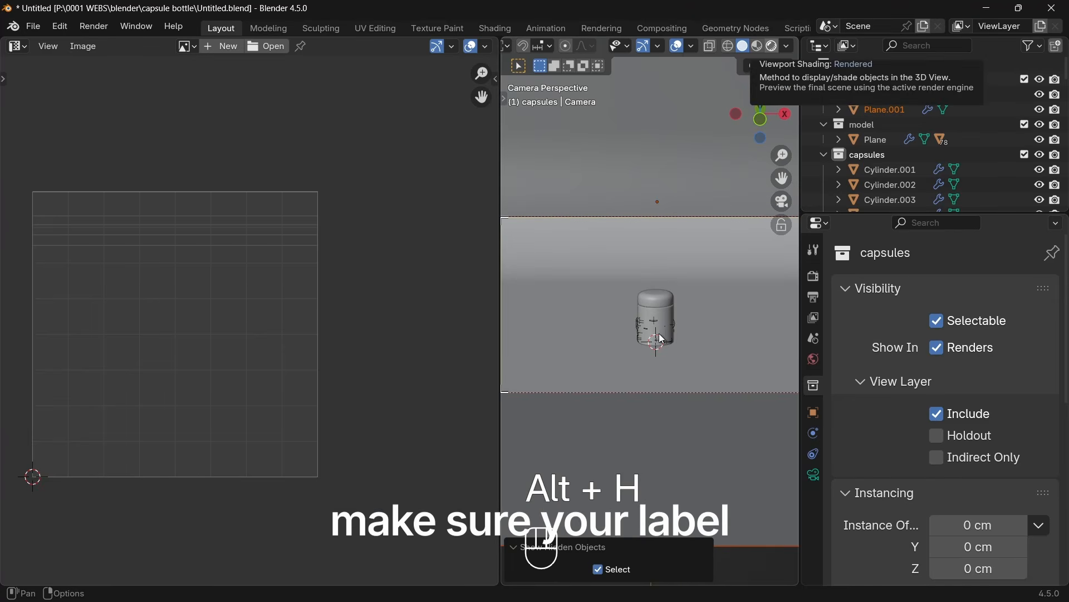
{"action": "left_click", "coordinate": [774, 47]}
{"action": "scroll", "coordinate": [690, 334], "scroll_direction": "up", "scroll_amount": 3}
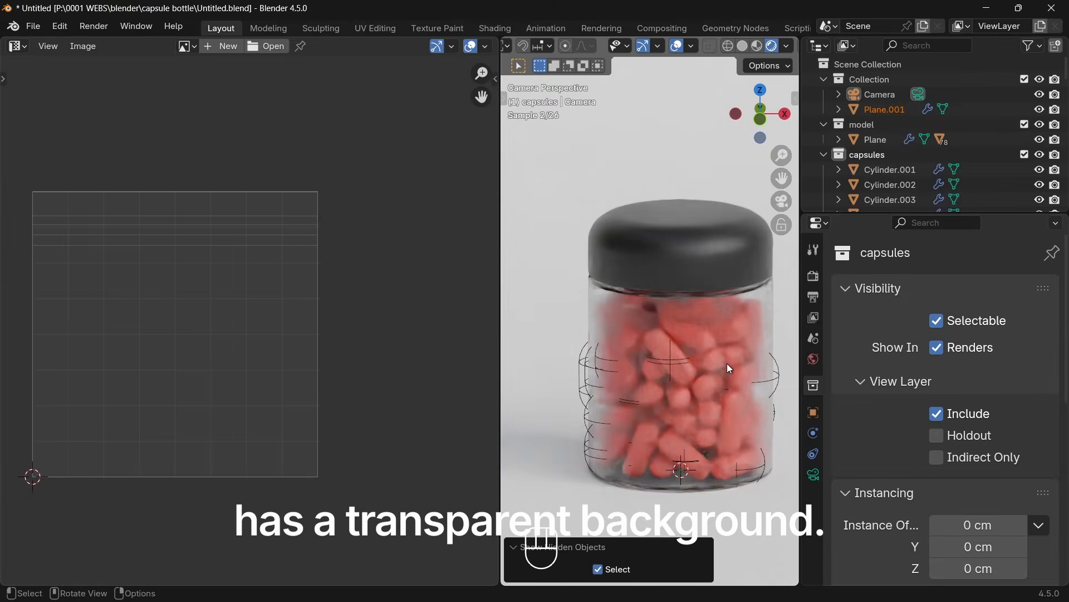
- Select the bottle and add an Image Texture node with trans.png to its glassbody material
{"action": "left_click", "coordinate": [729, 367]}
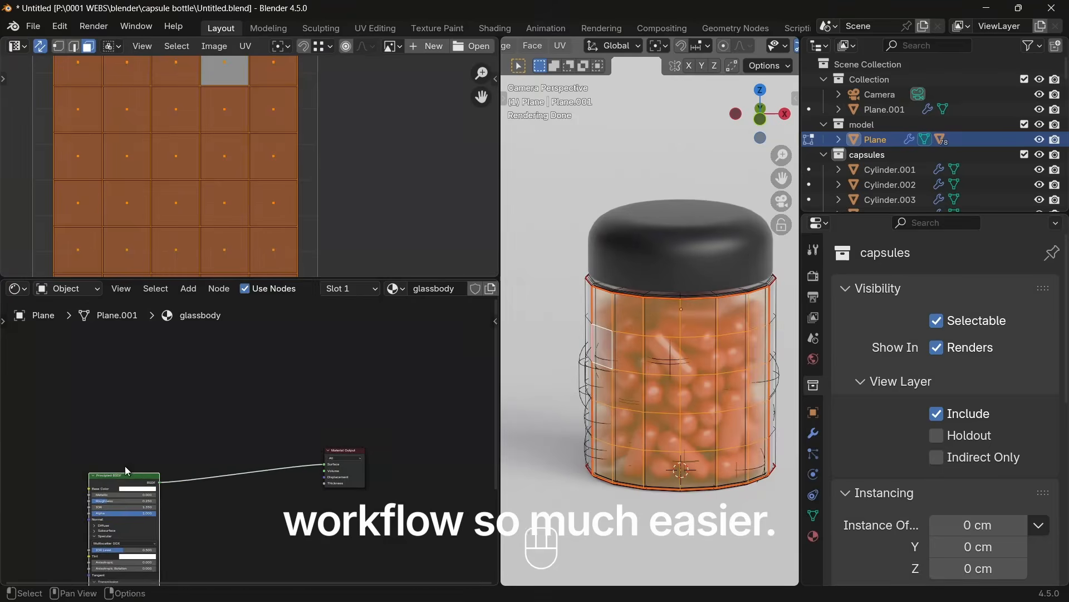
{"action": "key", "text": "shift+a"}
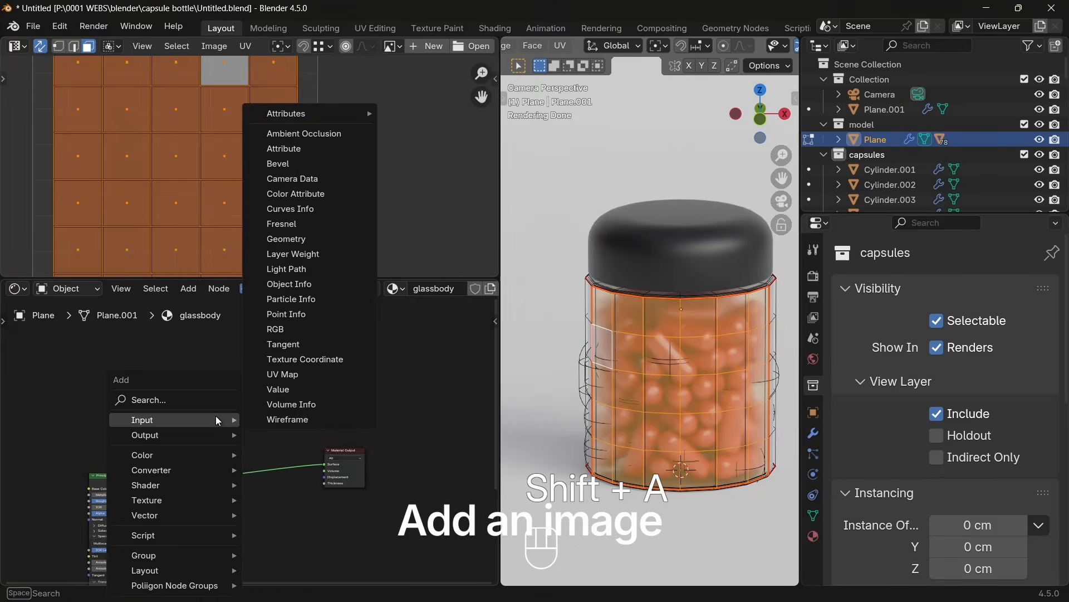
{"action": "type", "text": "image"}
{"action": "key", "text": "Return"}
{"action": "left_click", "coordinate": [159, 411]}
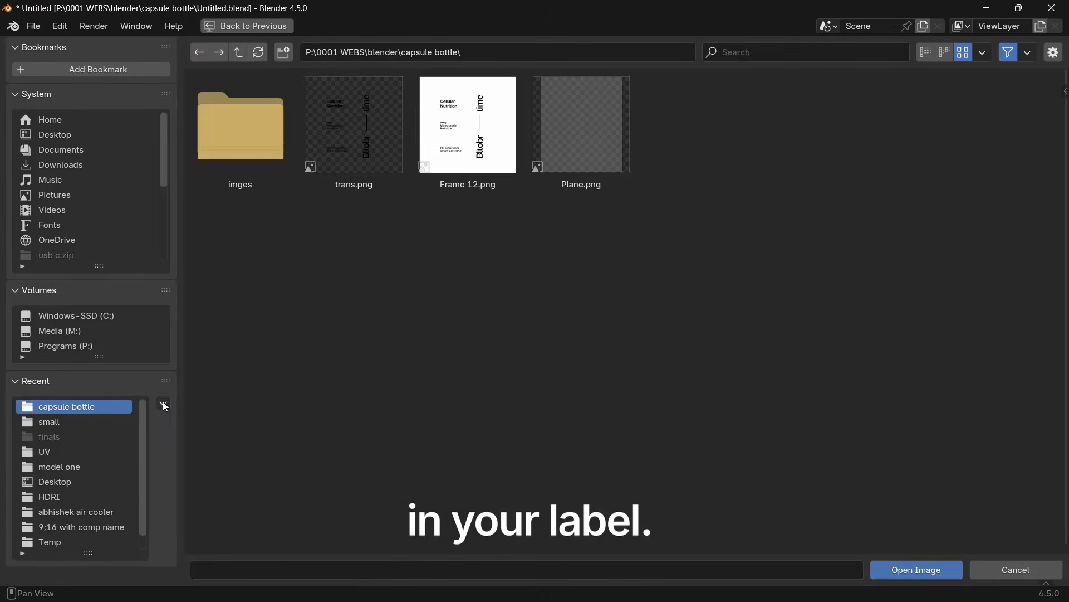
{"action": "left_click", "coordinate": [365, 92]}
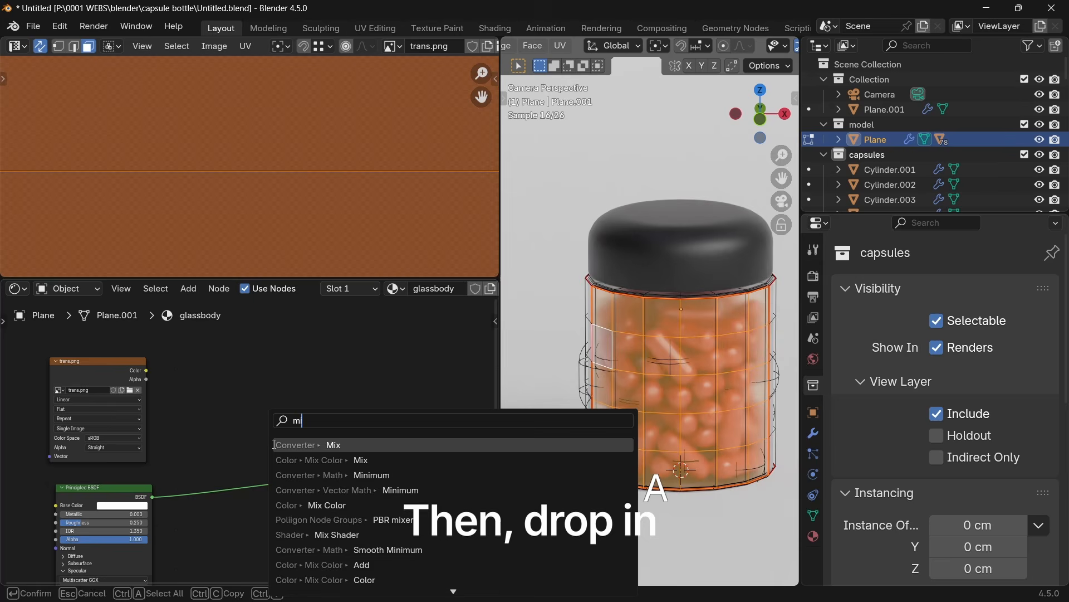
- Insert a Mix Shader before the Material Output and connect the label image's Alpha to its Fac input
{"action": "type", "text": "ix"}
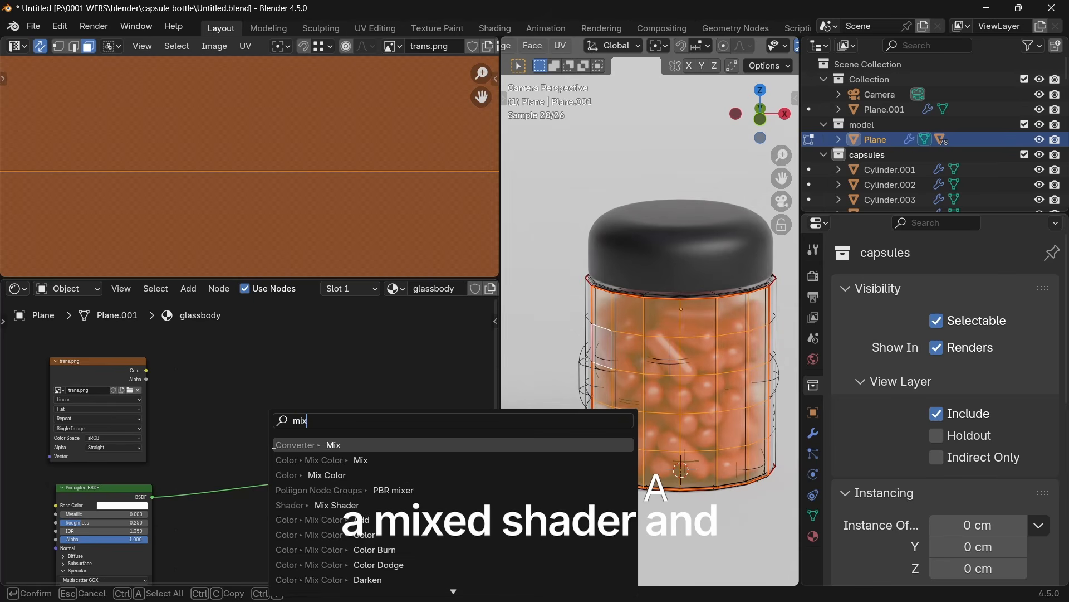
{"action": "key", "text": "Return"}
{"action": "left_click", "coordinate": [273, 445]}
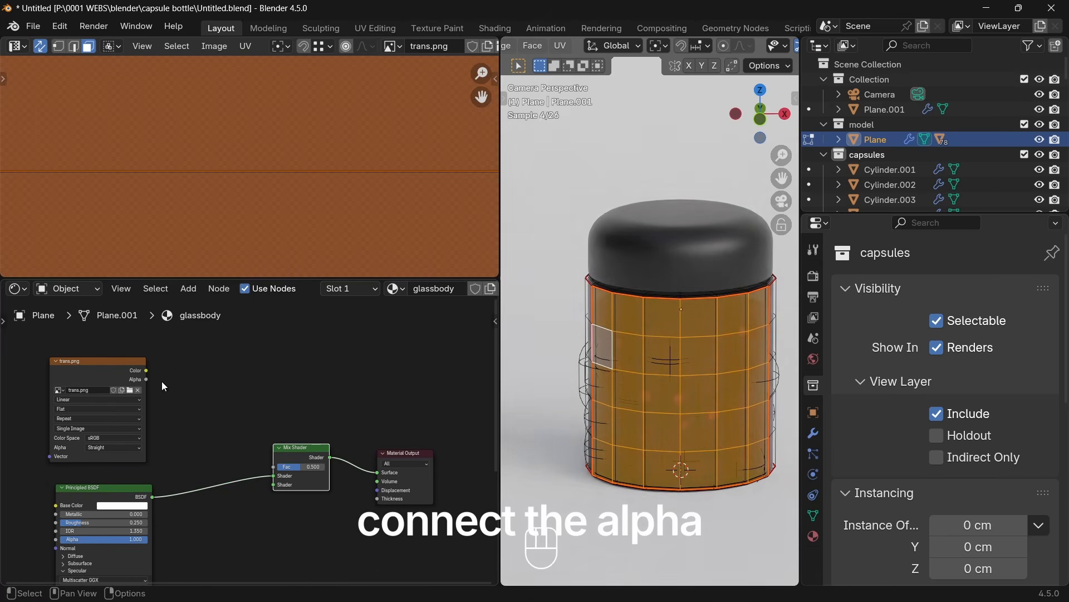
{"action": "left_click_drag", "start_coordinate": [146, 379], "coordinate": [273, 467]}
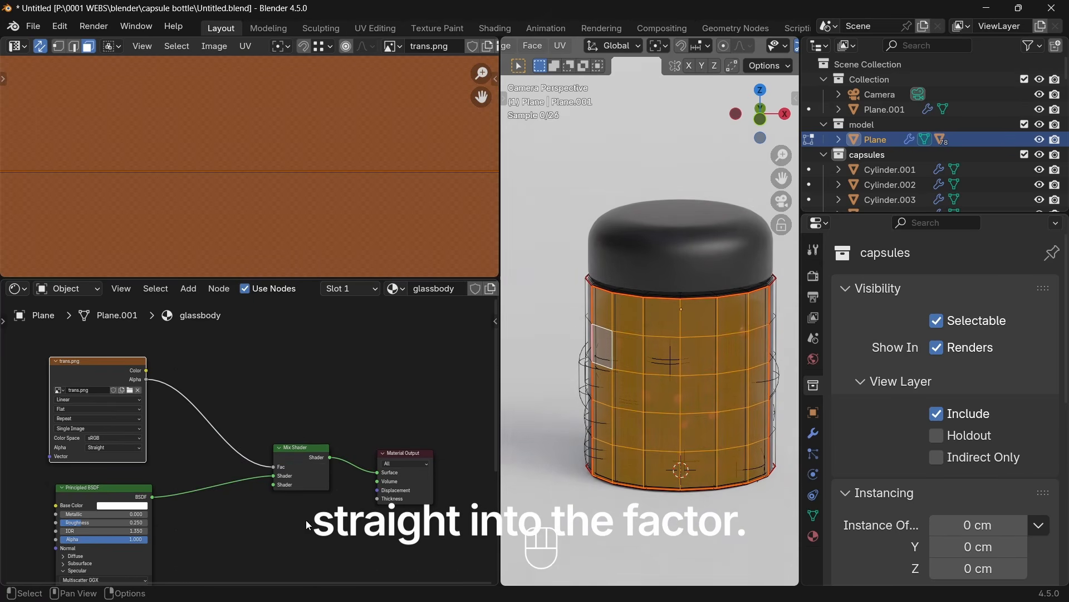
- Add a second Principled BSDF and connect it to the Mix Shader's second Shader input
{"action": "middle_click_drag", "start_coordinate": [306, 525], "coordinate": [326, 451]}
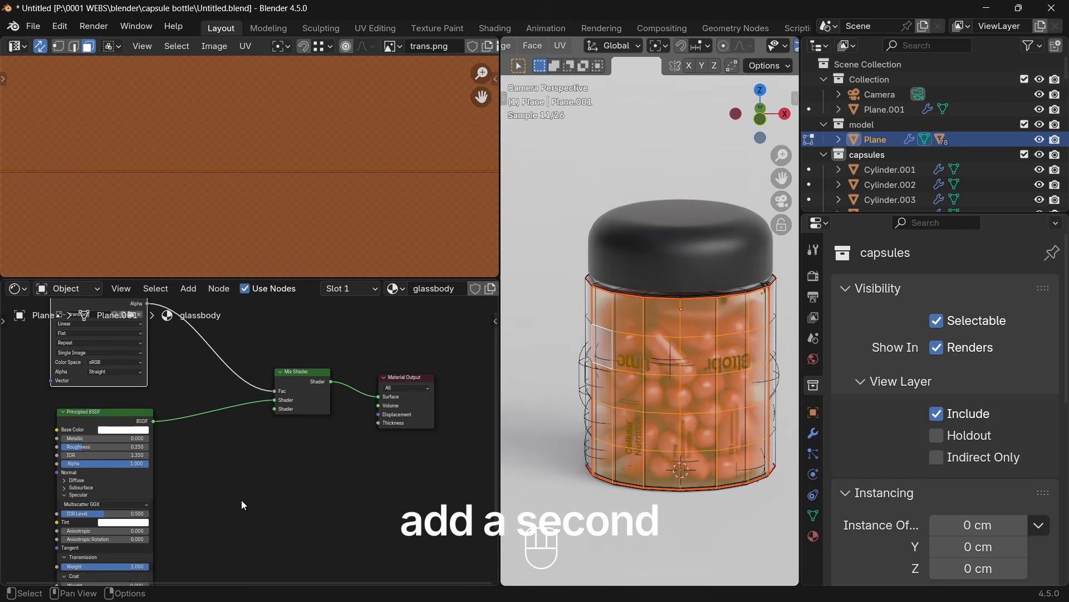
{"action": "key", "text": "shift+a"}
{"action": "type", "text": "pr"}
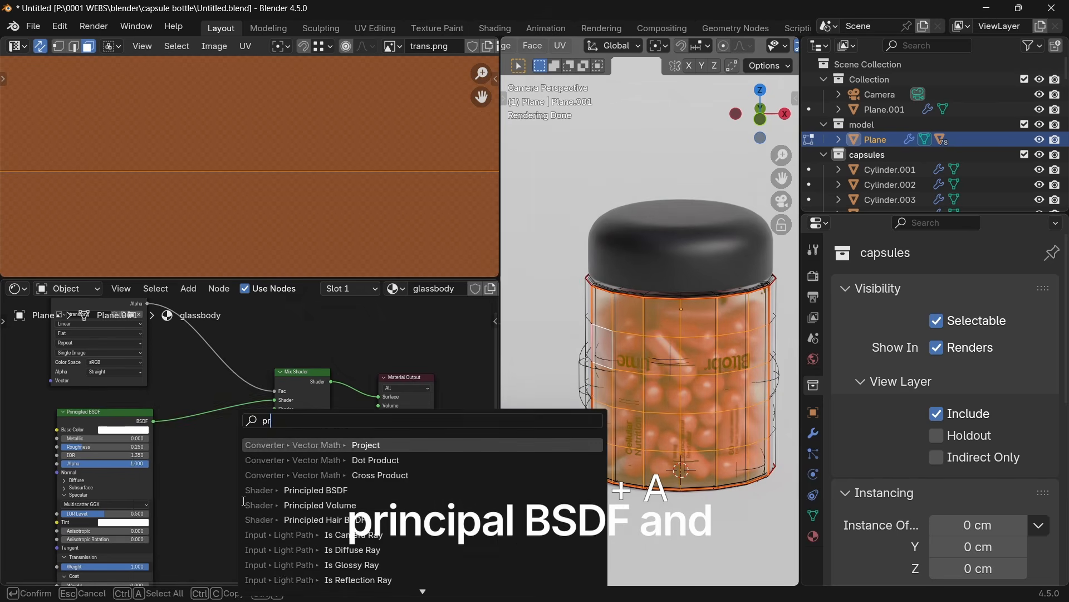
{"action": "left_click", "coordinate": [243, 495]}
{"action": "left_click", "coordinate": [188, 483]}
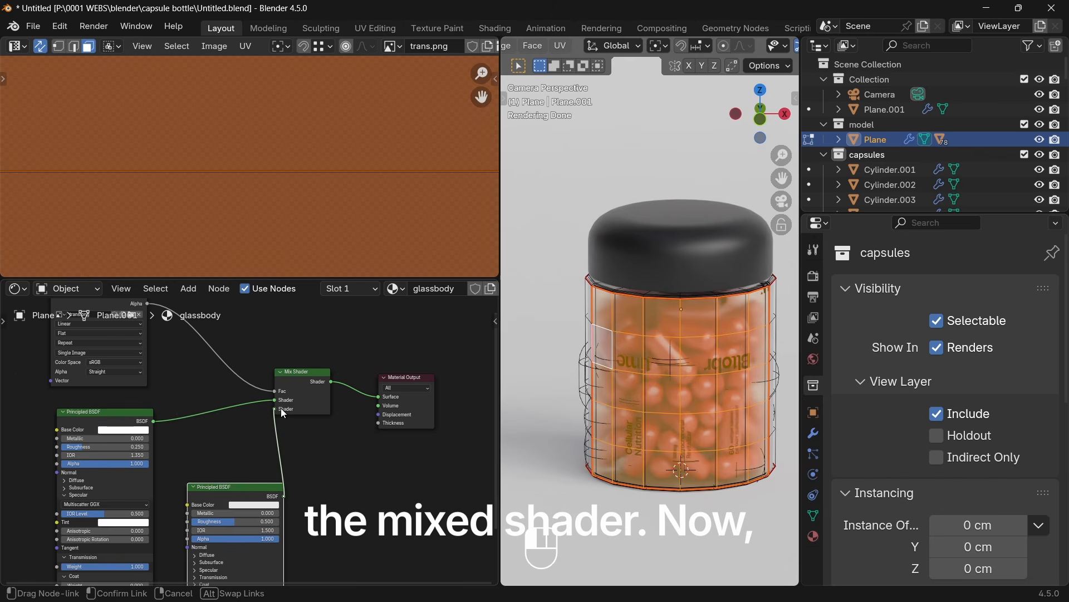
{"action": "left_click_drag", "start_coordinate": [280, 408], "coordinate": [284, 406]}
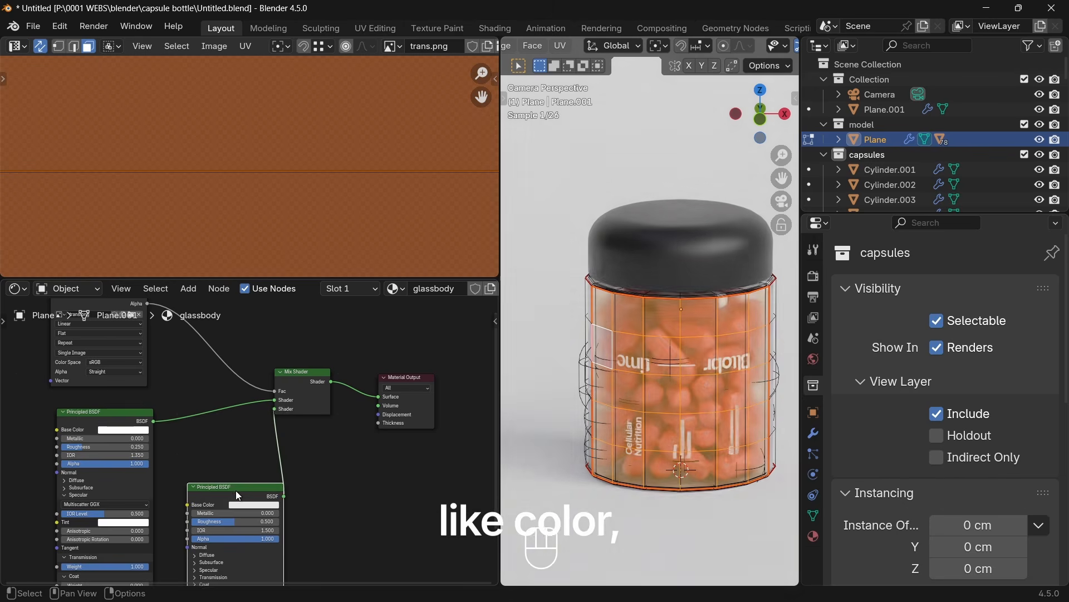
- Rotate the bottle body's UVs so the label reads upright from the front, and shift them along X
{"action": "scroll", "coordinate": [212, 490], "scroll_direction": "down", "scroll_amount": 3}
{"action": "left_click_drag", "start_coordinate": [123, 365], "coordinate": [250, 564]}
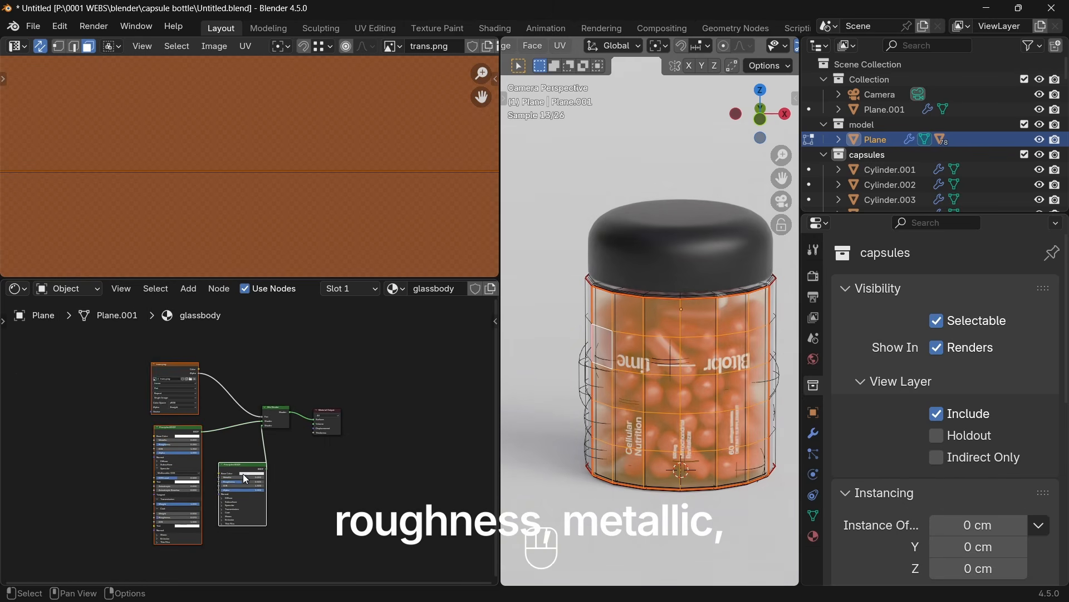
{"action": "left_click_drag", "start_coordinate": [139, 354], "coordinate": [247, 539]}
{"action": "key", "text": "r"}
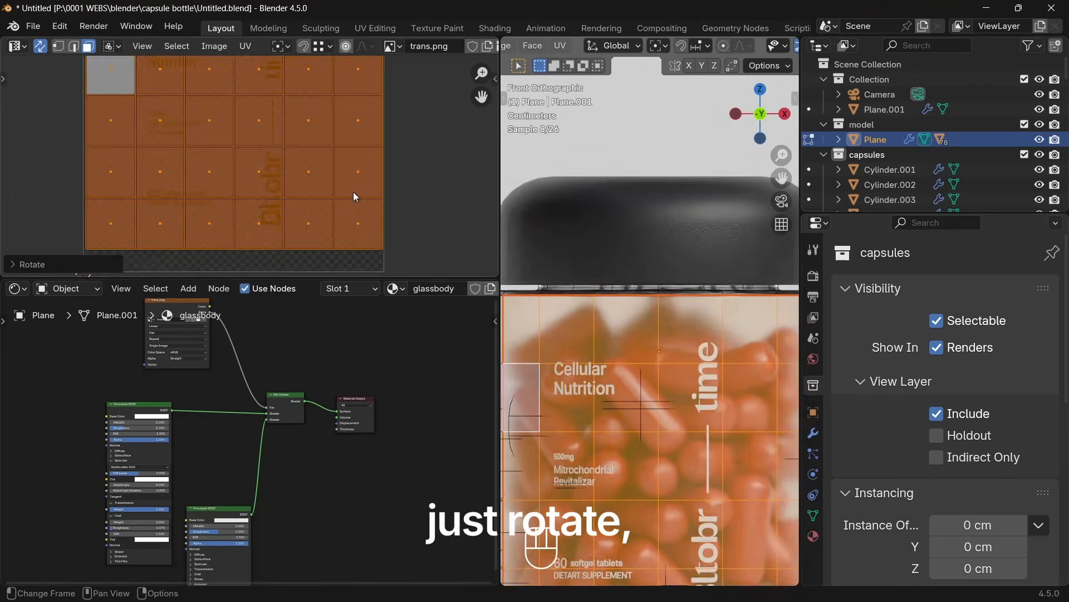
{"action": "scroll", "coordinate": [235, 195], "scroll_direction": "down", "scroll_amount": 2}
{"action": "key", "text": "g"}
{"action": "key", "text": "x"}
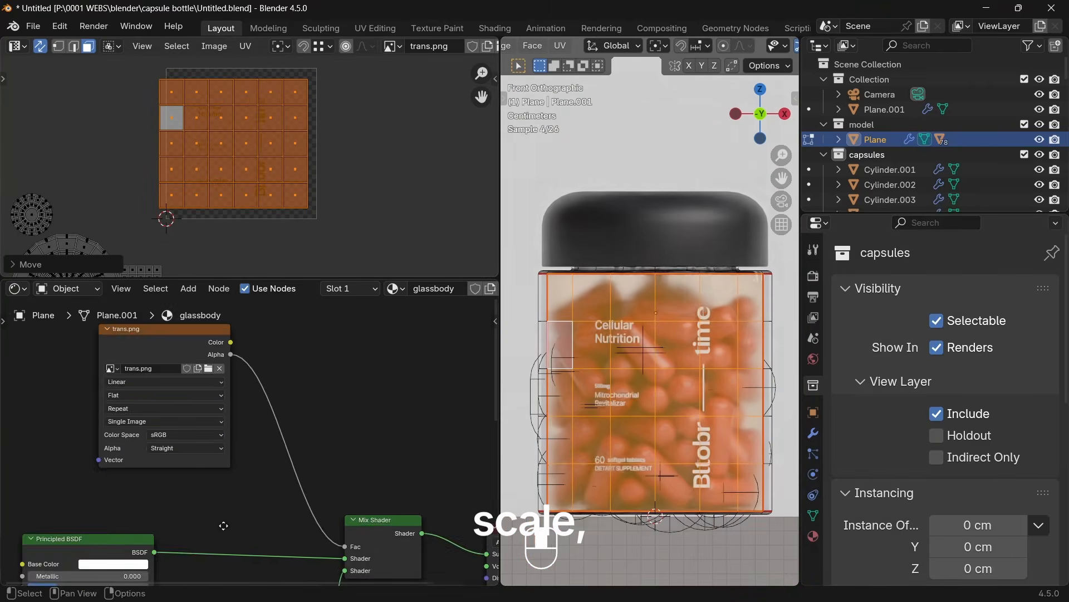
- Set the trans.png texture's extension to Extend and fit the scaled-down UV layout over the label artwork
{"action": "scroll", "coordinate": [251, 440], "scroll_direction": "up", "scroll_amount": 3}
{"action": "key", "text": "s"}
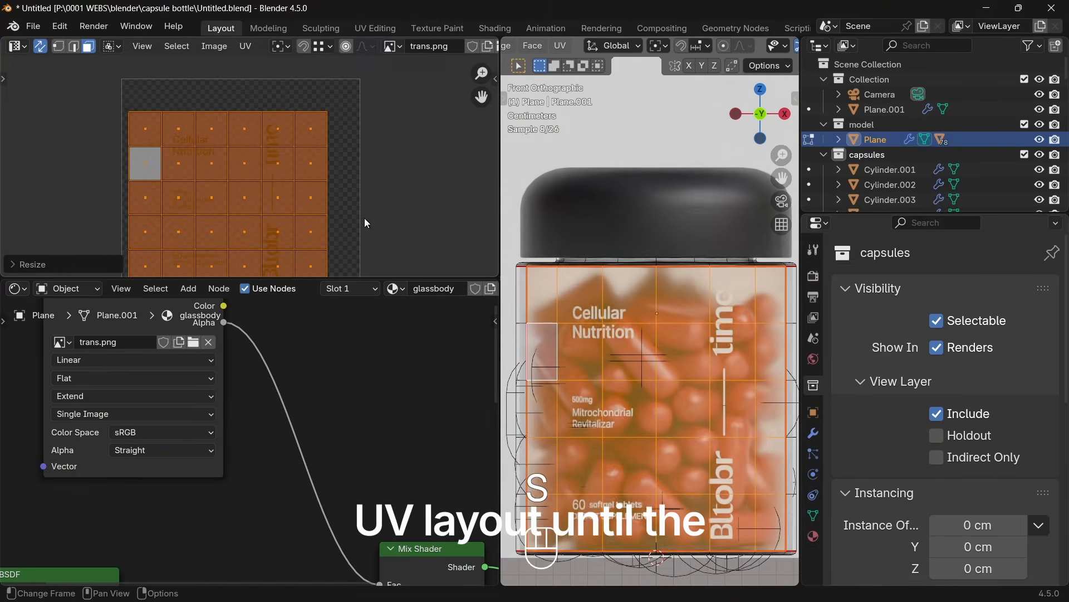
{"action": "key", "text": "g"}
{"action": "key", "text": "x"}
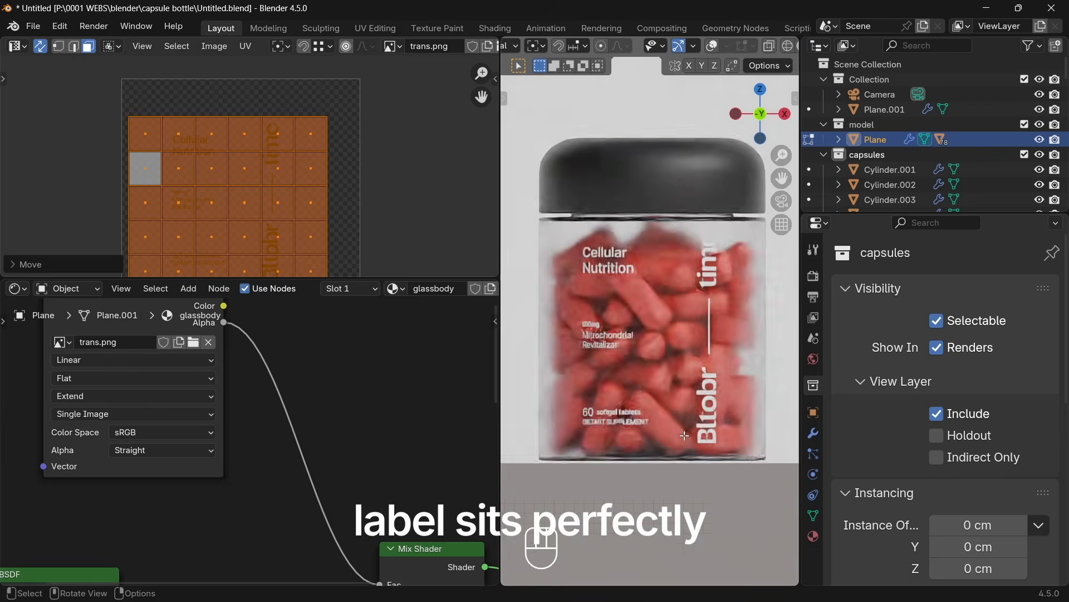
{"action": "scroll", "coordinate": [684, 436], "scroll_direction": "up", "scroll_amount": 1}
- Move and scale the body's UVs along Y to fit the label on the glass, and leave Edit Mode
{"action": "key", "text": "g"}
{"action": "key", "text": "z"}
{"action": "key", "text": "y"}
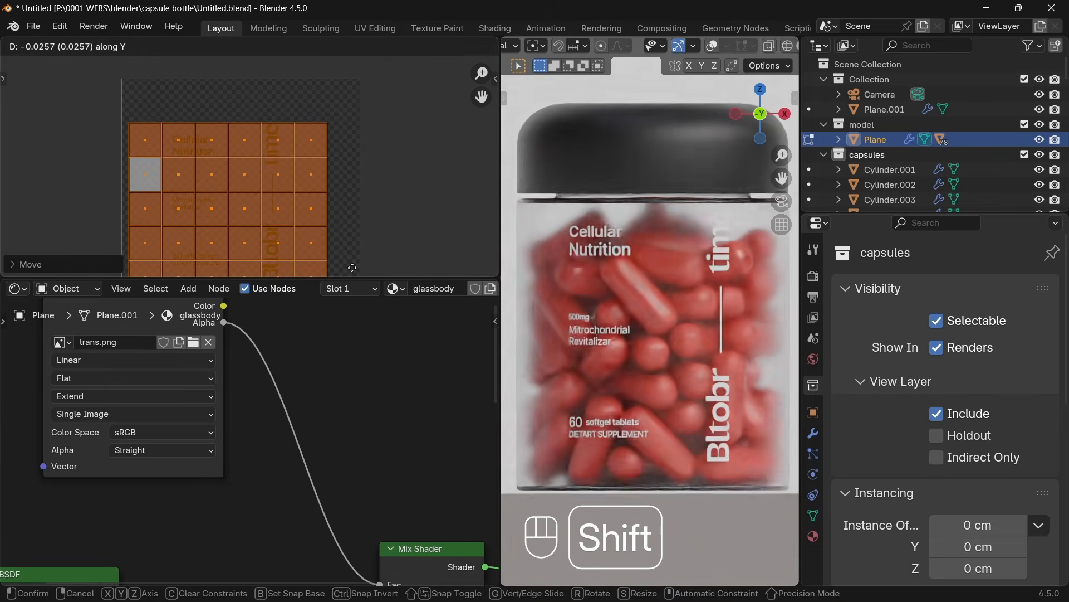
{"action": "left_click", "coordinate": [365, 243]}
{"action": "key", "text": "s"}
{"action": "key", "text": "y"}
{"action": "left_click", "coordinate": [388, 256]}
{"action": "key", "text": "Tab"}
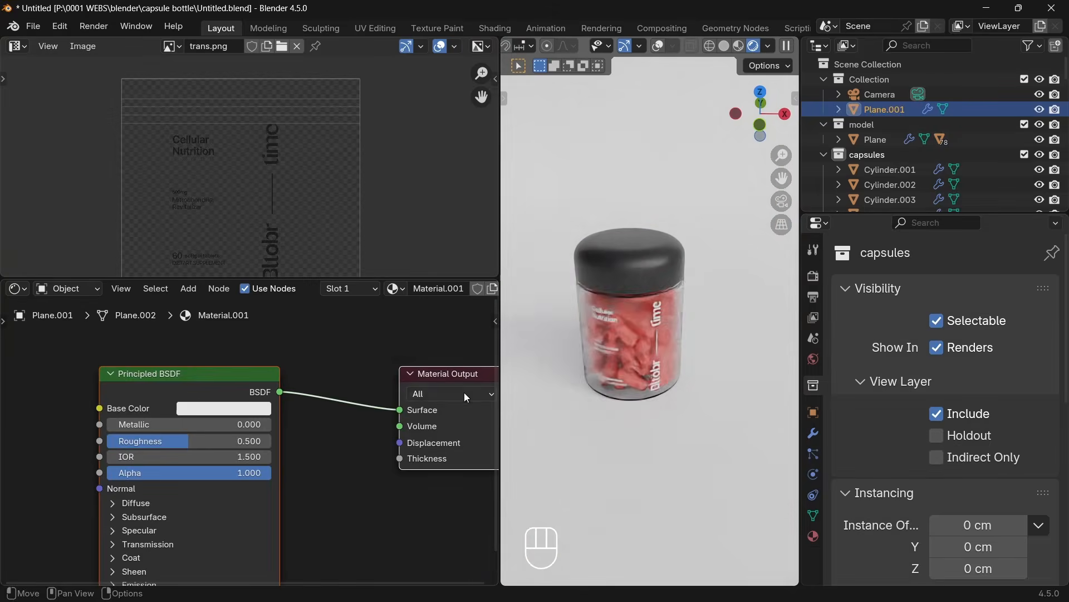
- Return to the camera view, shrink the framing and select the camera
{"action": "left_click", "coordinate": [224, 408]}
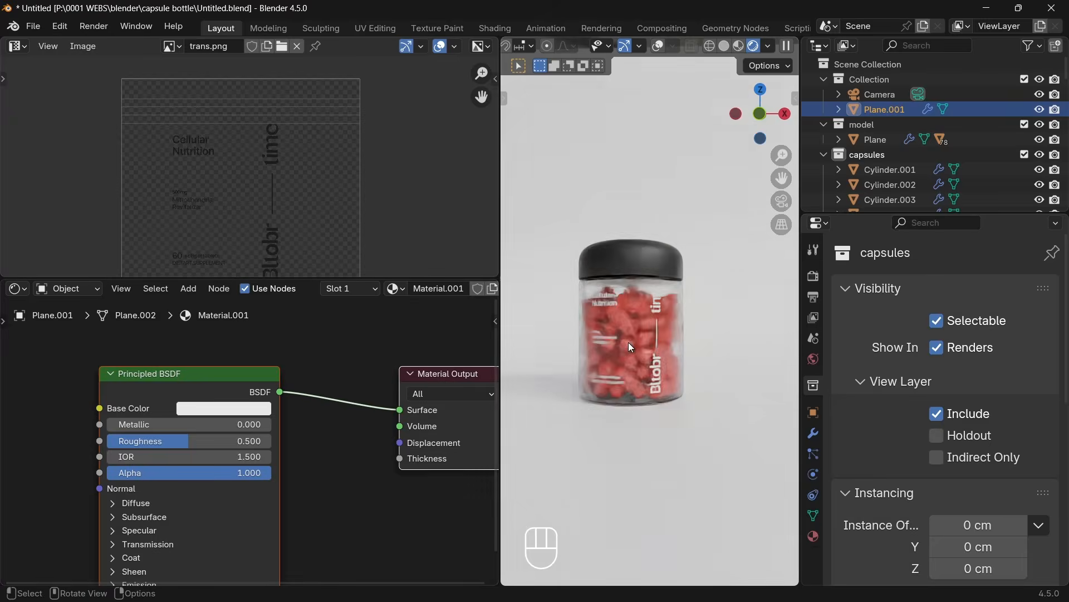
{"action": "key", "text": "KP_0"}
{"action": "scroll", "coordinate": [677, 359], "scroll_direction": "down", "scroll_amount": 5}
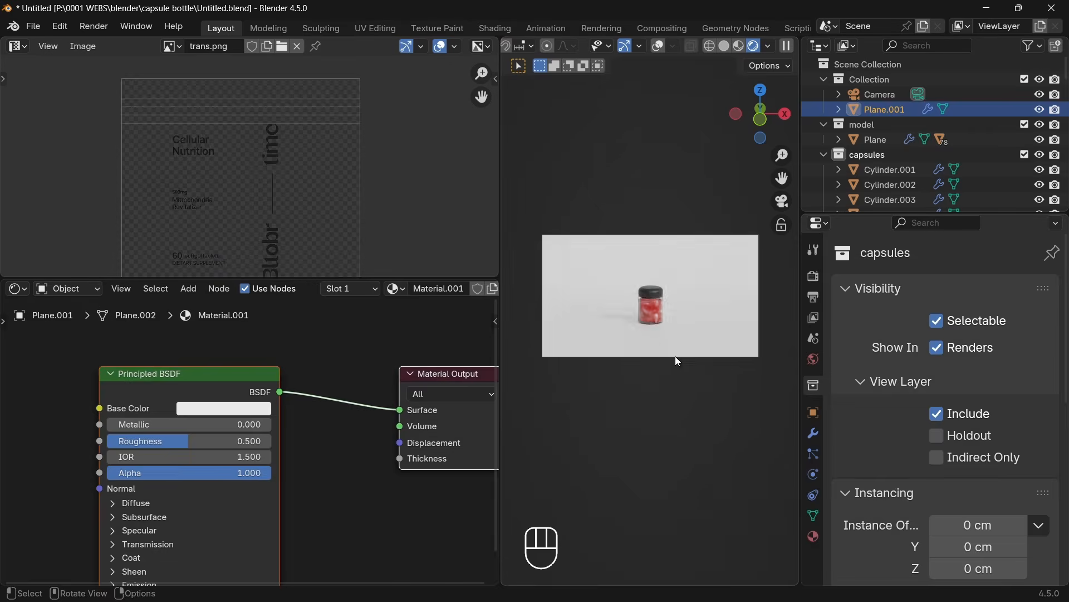
{"action": "left_click", "coordinate": [759, 357]}
{"action": "key", "text": "g"}
{"action": "key", "text": "z"}
{"action": "key", "text": "z"}
{"action": "right_click", "coordinate": [700, 245]}
- Move the camera about 130 cm along its local Z axis towards the bottle and view through it
{"action": "middle_click_drag", "start_coordinate": [700, 245], "coordinate": [646, 315]}
{"action": "key", "text": "g"}
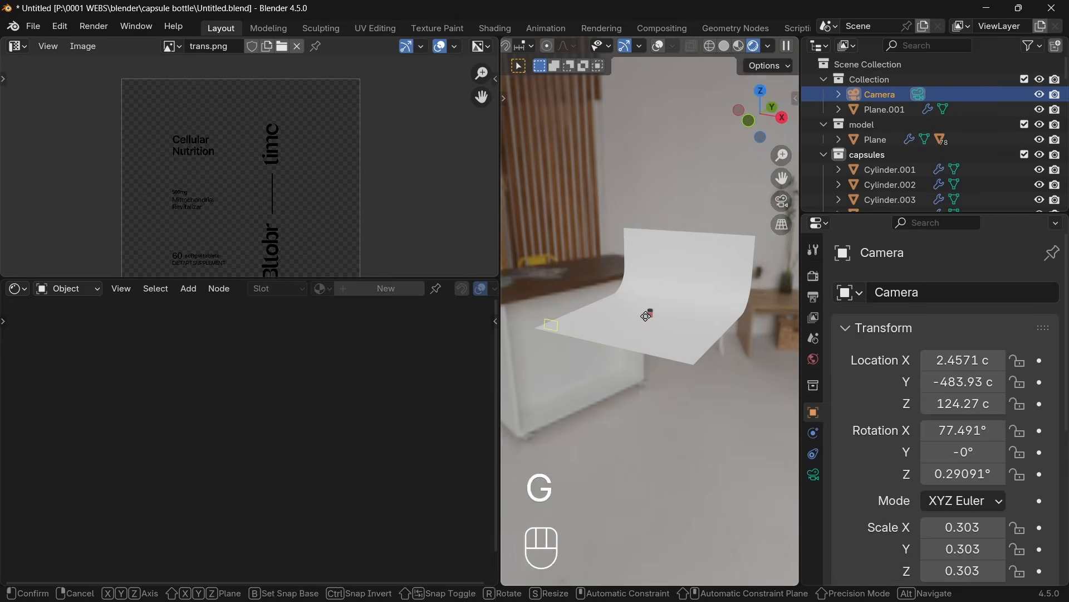
{"action": "key", "text": "y"}
{"action": "key", "text": "z"}
{"action": "key", "text": "z"}
{"action": "left_click", "coordinate": [703, 314]}
{"action": "key", "text": "KP_0"}
{"action": "scroll", "coordinate": [704, 315], "scroll_direction": "up", "scroll_amount": 3}
- Join the image and shader editor areas so that the 3D viewport can take over their space
{"action": "right_click", "coordinate": [340, 41]}
{"action": "left_click", "coordinate": [273, 195]}
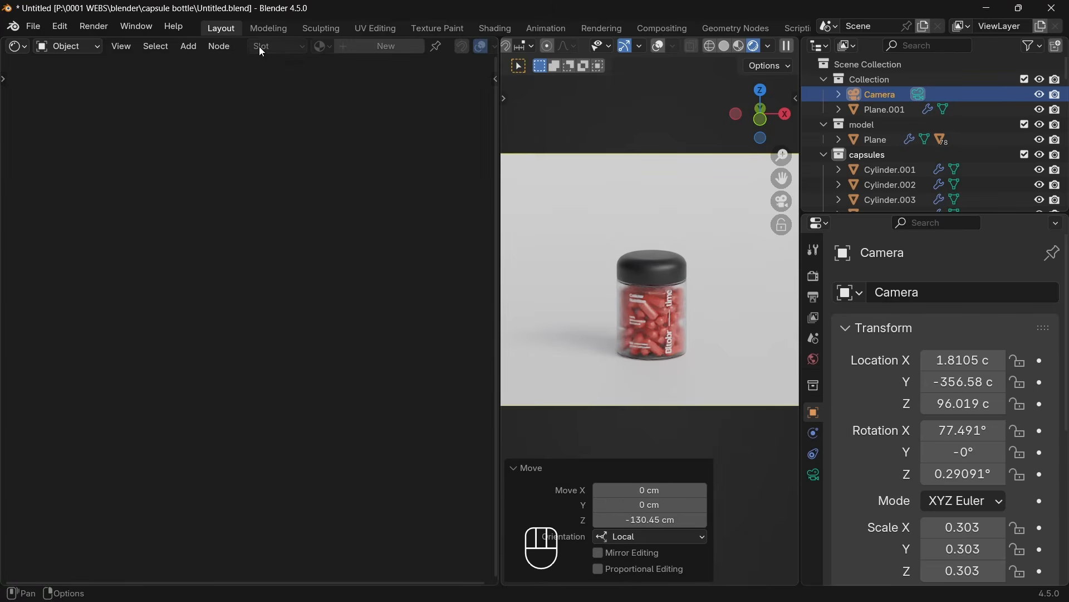
{"action": "left_click", "coordinate": [171, 179]}
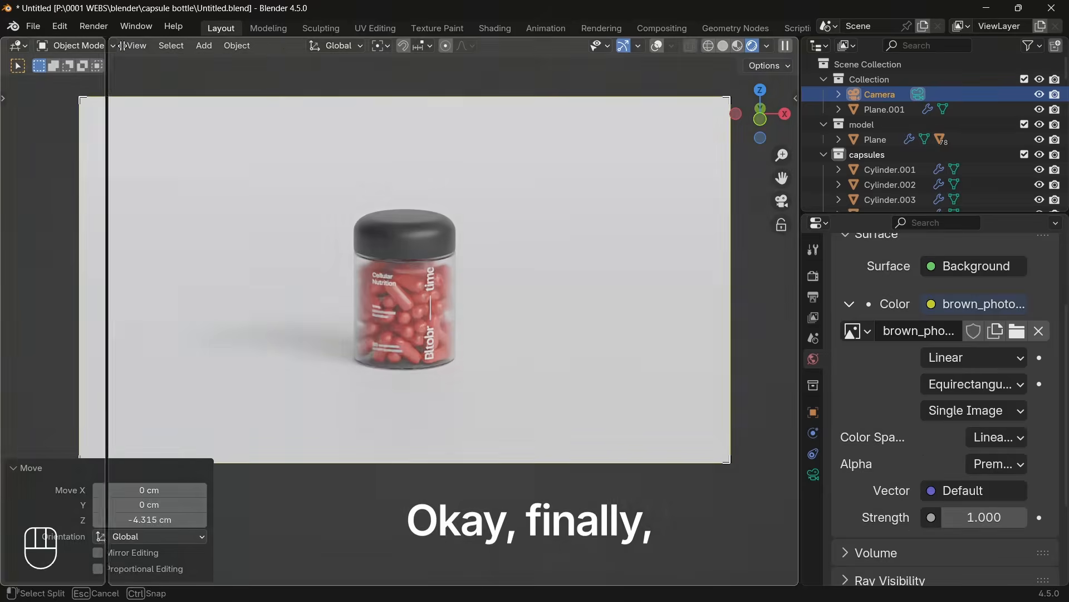
- Turn the narrow side area into a World Shader Editor and add Mapping and Texture Coordinate nodes to the HDRI texture
{"action": "left_click", "coordinate": [17, 45]}
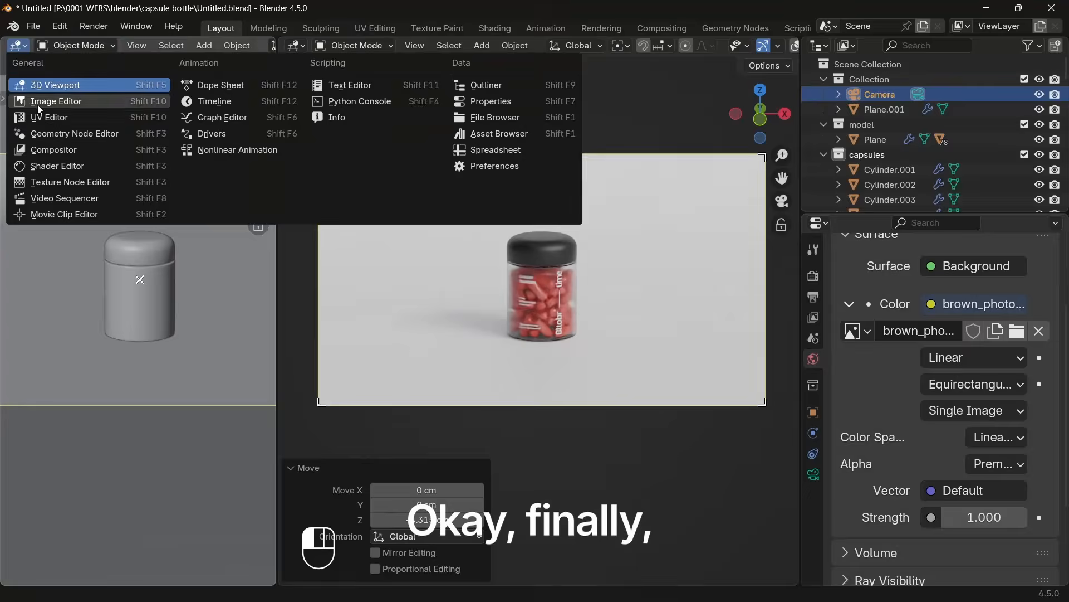
{"action": "left_click", "coordinate": [90, 184]}
{"action": "left_click", "coordinate": [67, 46]}
{"action": "left_click", "coordinate": [65, 99]}
{"action": "key", "text": "n"}
{"action": "key", "text": "ctrl+t"}
- Rotate the HDRI lighting by setting the Mapping node's Z rotation to about -29.5°
{"action": "scroll", "coordinate": [136, 323], "scroll_direction": "up", "scroll_amount": 5}
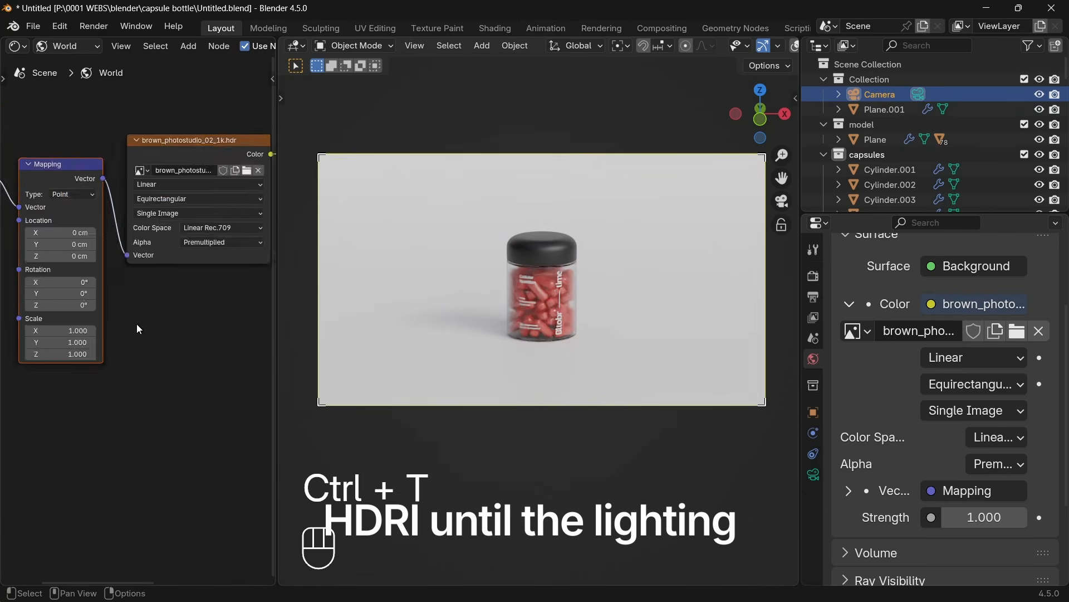
{"action": "left_click_drag", "start_coordinate": [109, 339], "coordinate": [89, 339]}
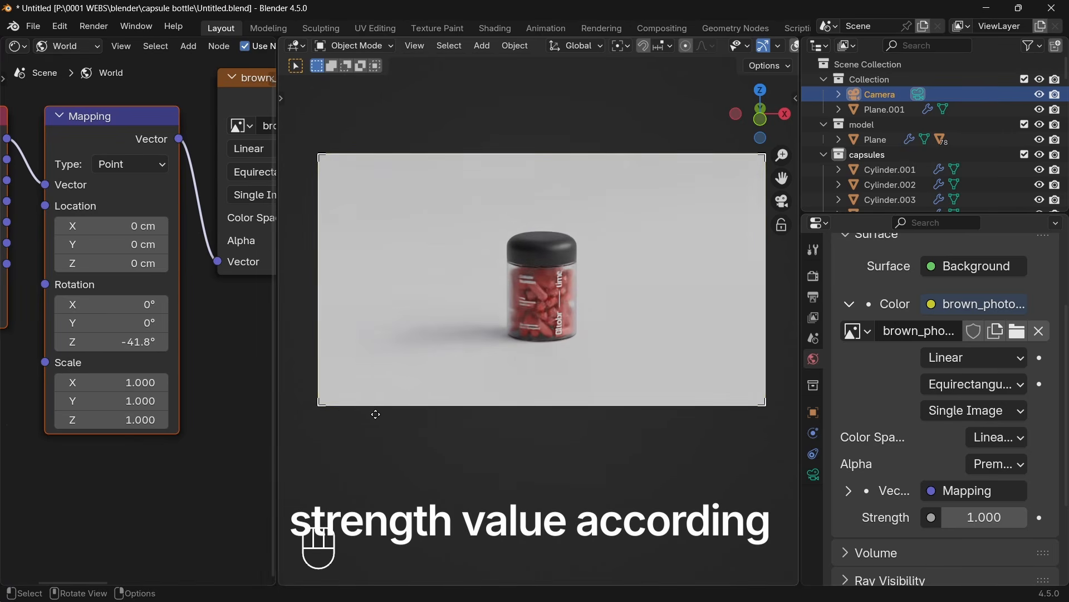
{"action": "scroll", "coordinate": [558, 343], "scroll_direction": "up", "scroll_amount": 2}
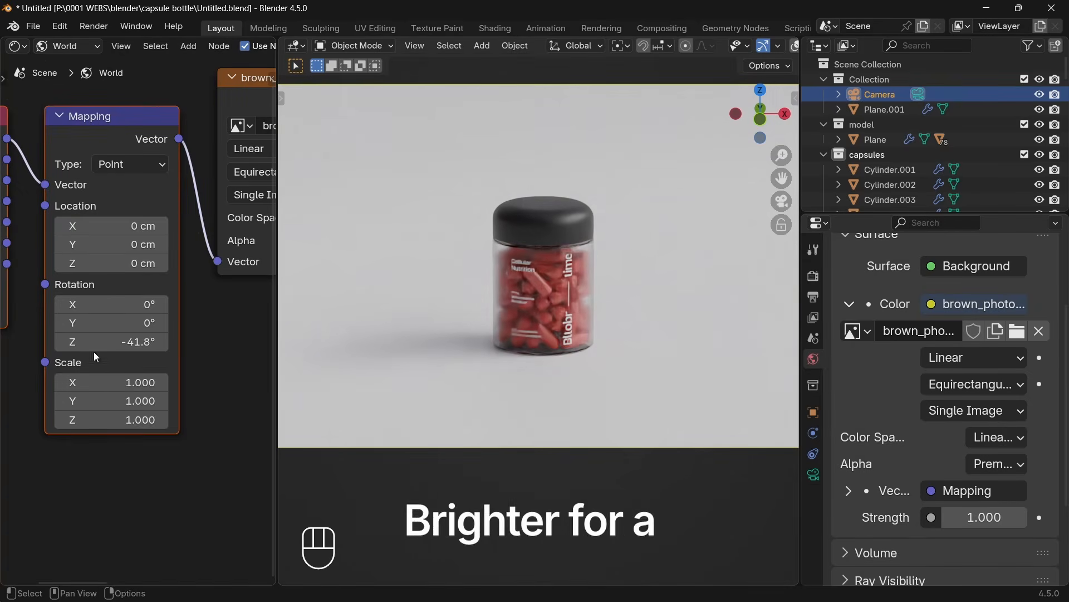
{"action": "left_click_drag", "start_coordinate": [96, 342], "coordinate": [99, 342]}
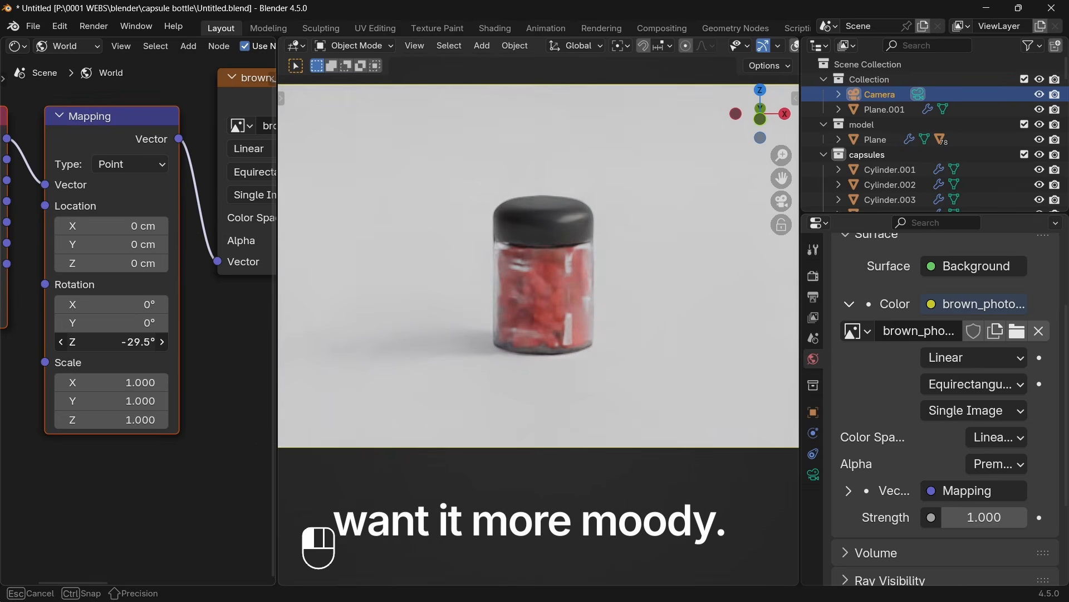
- Move the bottle and all its capsules into the model collection
{"action": "middle_click_drag", "start_coordinate": [530, 406], "coordinate": [593, 419]}
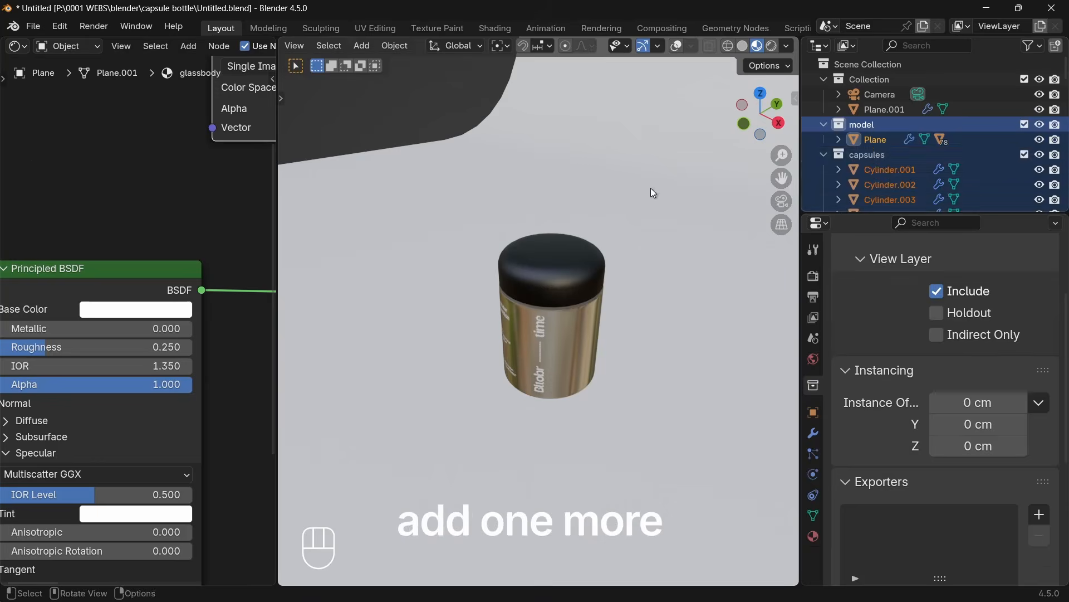
{"action": "key", "text": "m"}
{"action": "left_click", "coordinate": [529, 285]}
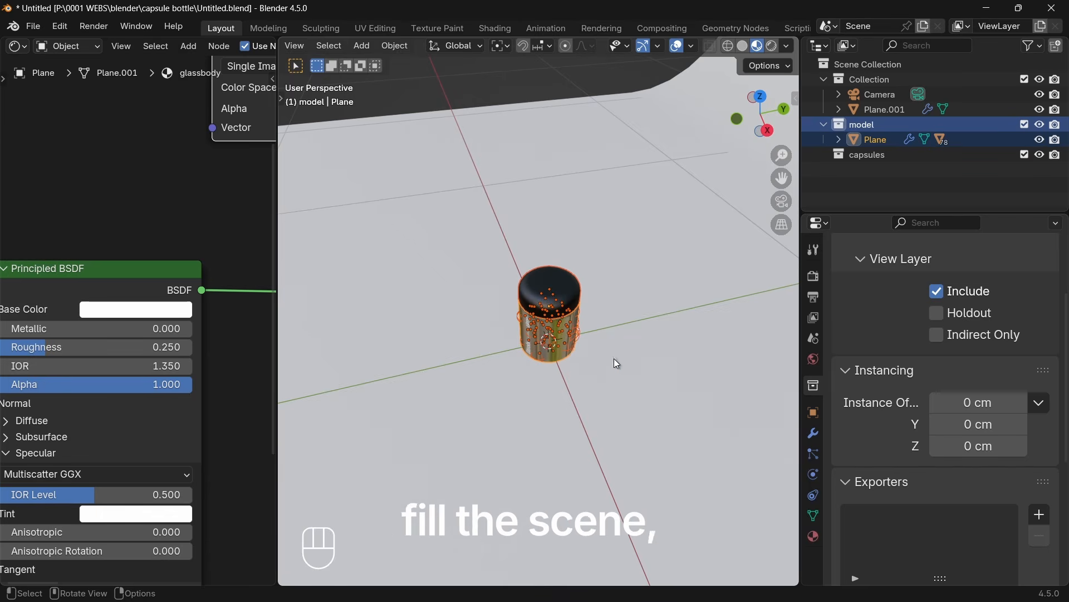
- Make a linked duplicate of the filled bottle and offset it about -18.6 cm along the global X axis
{"action": "key", "text": "alt+d"}
{"action": "key", "text": "x"}
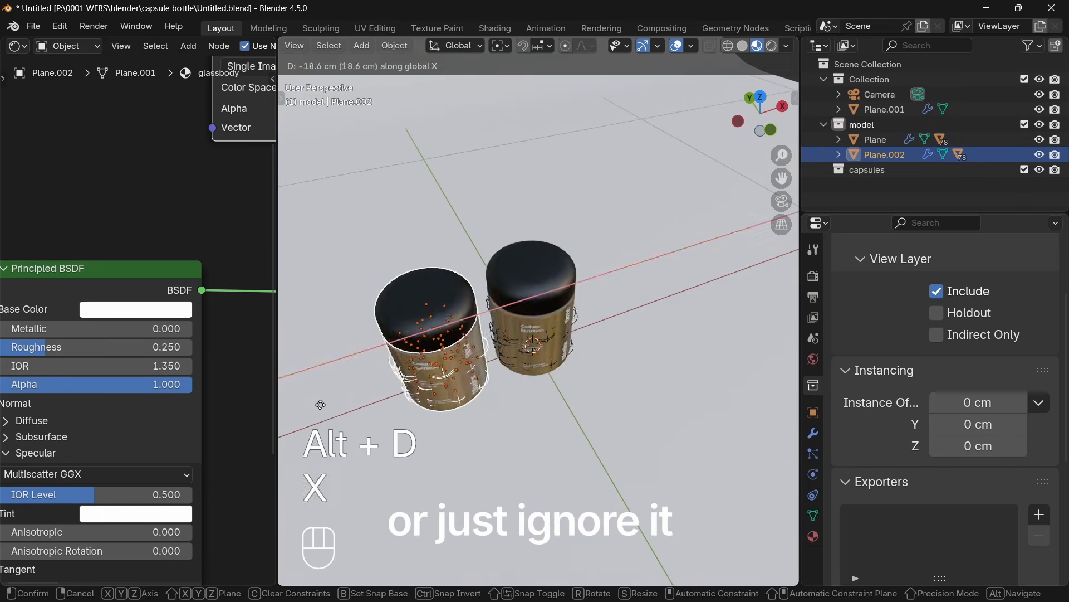
{"action": "left_click", "coordinate": [321, 404]}
- Rotate the duplicate bottle about the X axis to lay it on its side, finishing with a 5° correction
{"action": "middle_click_drag", "start_coordinate": [320, 405], "coordinate": [295, 362]}
{"action": "key", "text": "r"}
{"action": "key", "text": "x"}
{"action": "left_click", "coordinate": [580, 360], "text": "ctrl"}
{"action": "key", "text": "KP_3"}
{"action": "key", "text": "r"}
{"action": "key", "text": "x"}
{"action": "left_click", "coordinate": [585, 363]}
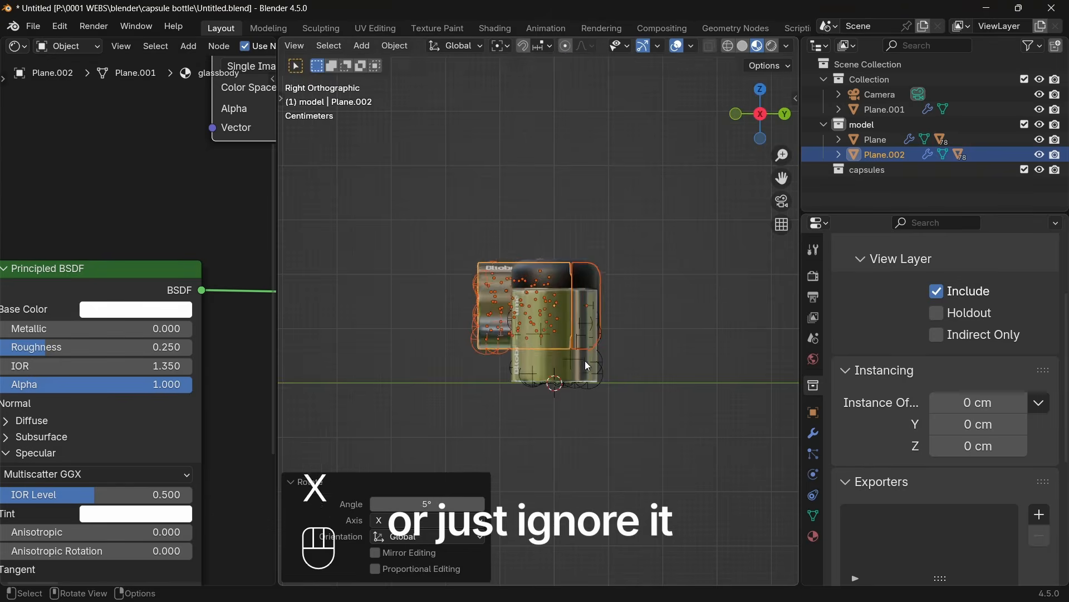
- Adjust the lying bottle's height and slide it along its local Z axis so it sits partly behind the standing bottle in camera view
{"action": "key", "text": "g"}
{"action": "key", "text": "z"}
{"action": "key", "text": "KP_0"}
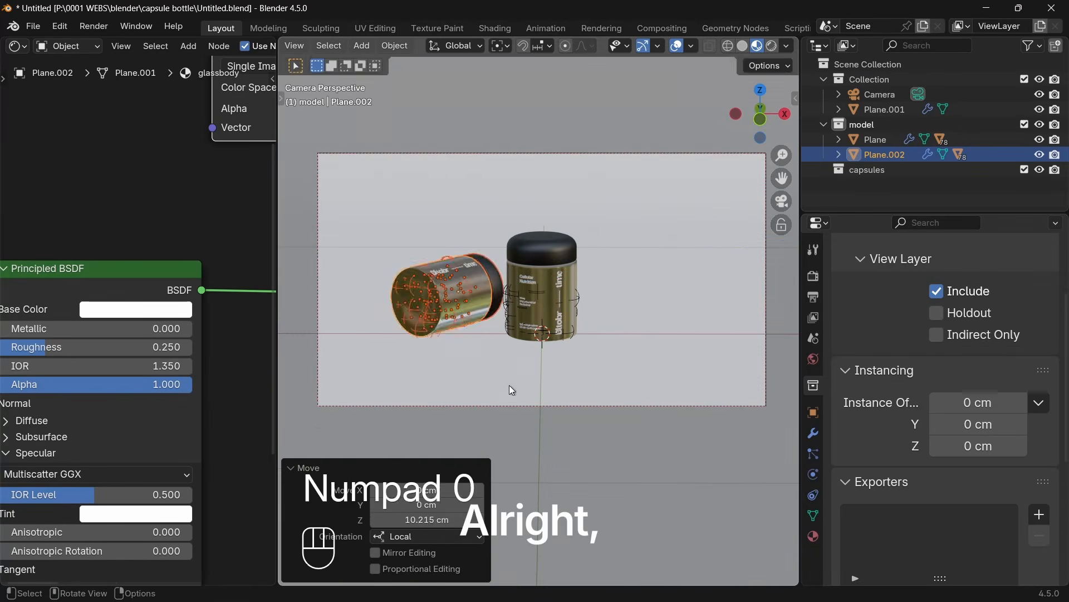
{"action": "key", "text": "g"}
{"action": "key", "text": "z"}
{"action": "key", "text": "z"}
{"action": "left_click", "coordinate": [663, 205]}
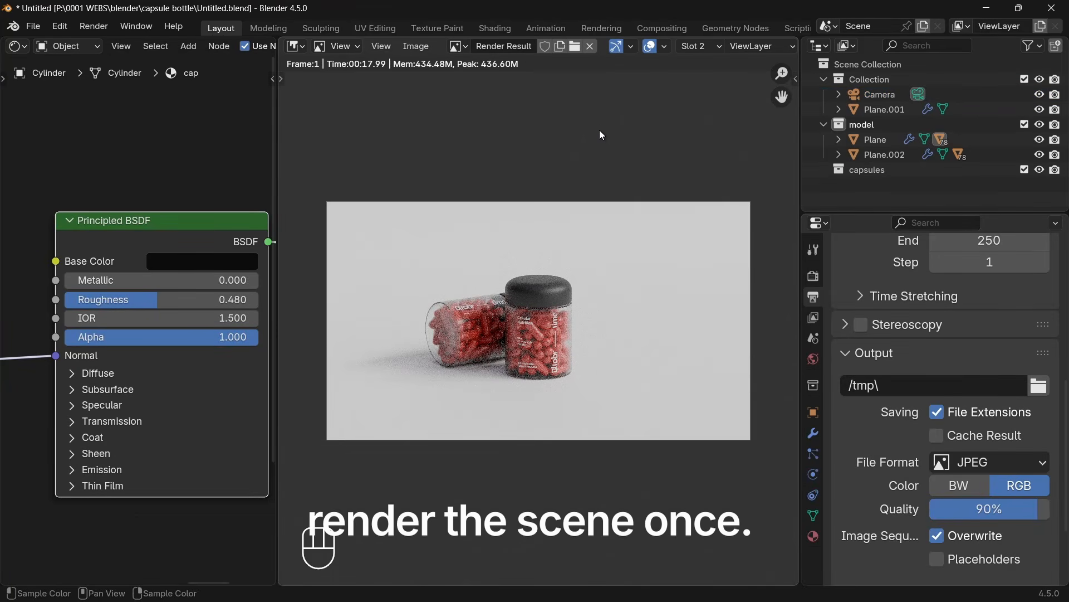
- Inspect the finished render up close, and enable Use Nodes in the Compositing workspace
{"action": "scroll", "coordinate": [580, 258], "scroll_direction": "up", "scroll_amount": 4}
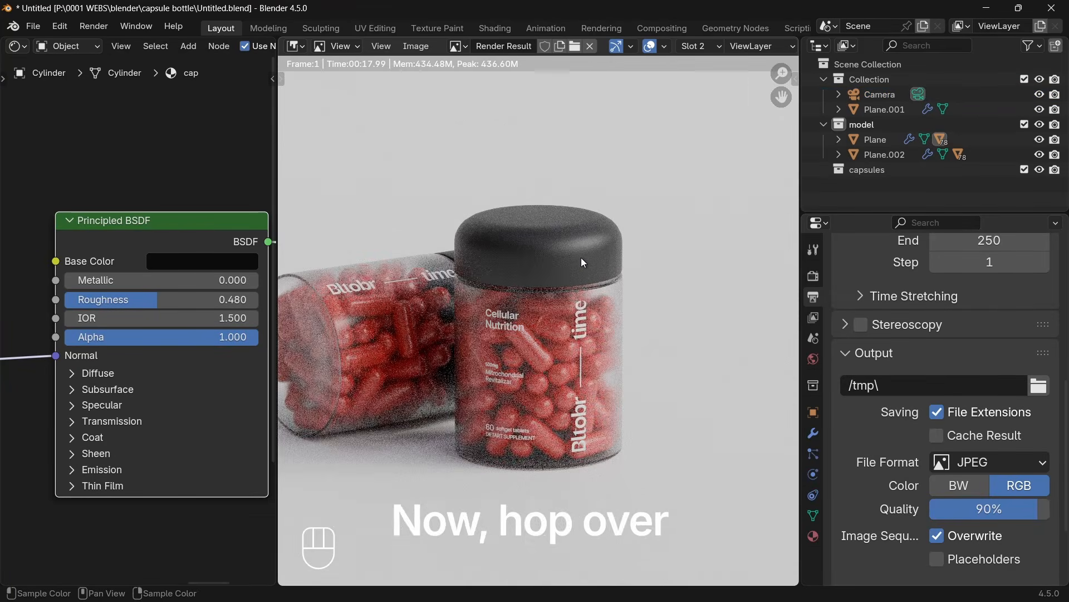
{"action": "scroll", "coordinate": [580, 257], "scroll_direction": "down", "scroll_amount": 4}
{"action": "left_click", "coordinate": [655, 22]}
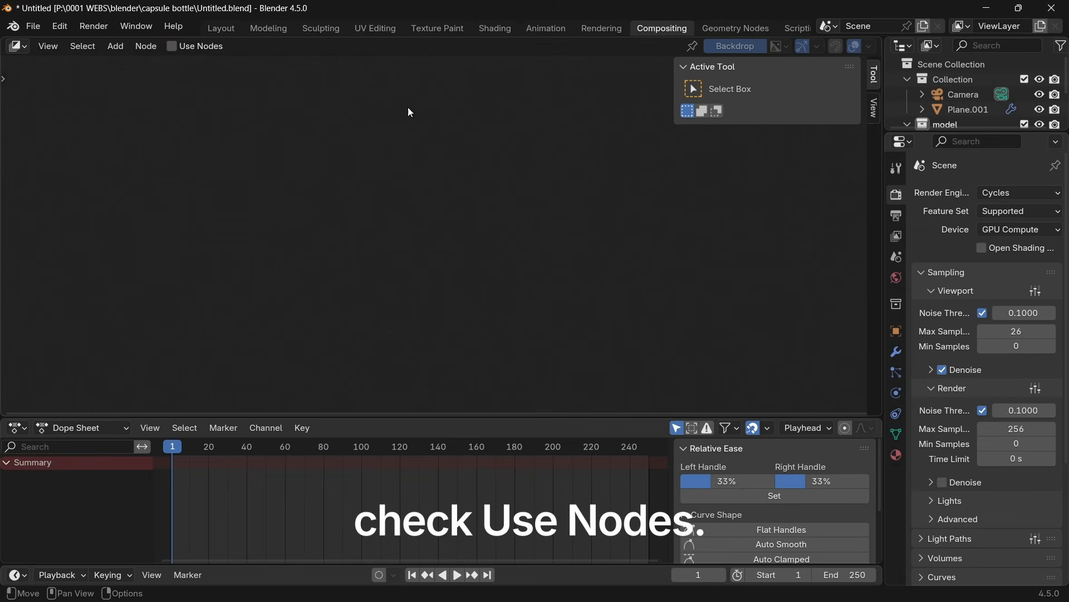
{"action": "left_click", "coordinate": [171, 47]}
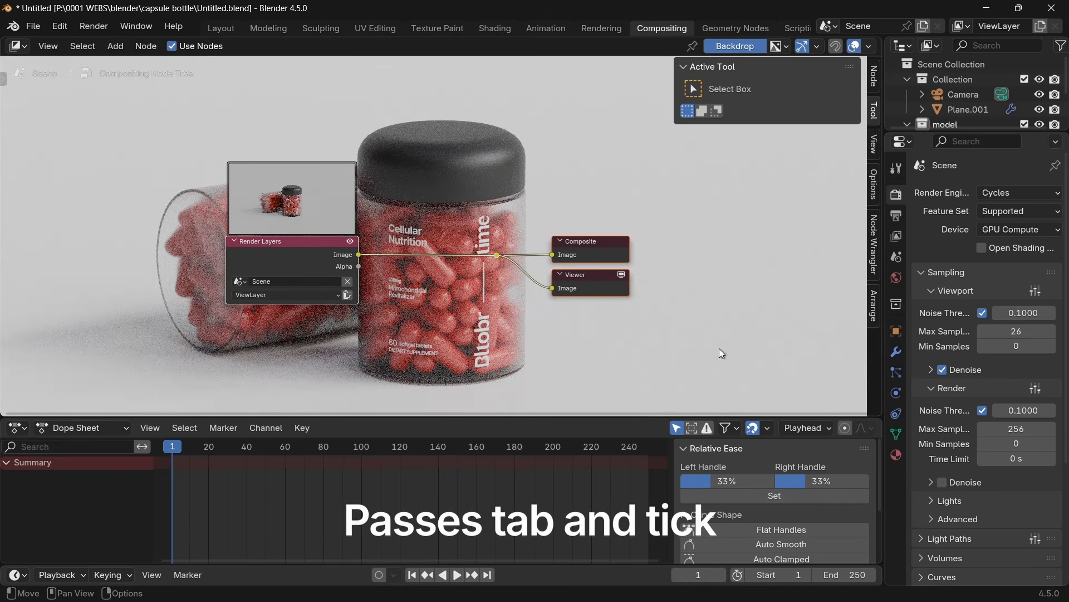
- Enable the Denoising Data pass for the view layer
{"action": "left_click", "coordinate": [897, 236]}
{"action": "scroll", "coordinate": [980, 485], "scroll_direction": "down", "scroll_amount": 5}
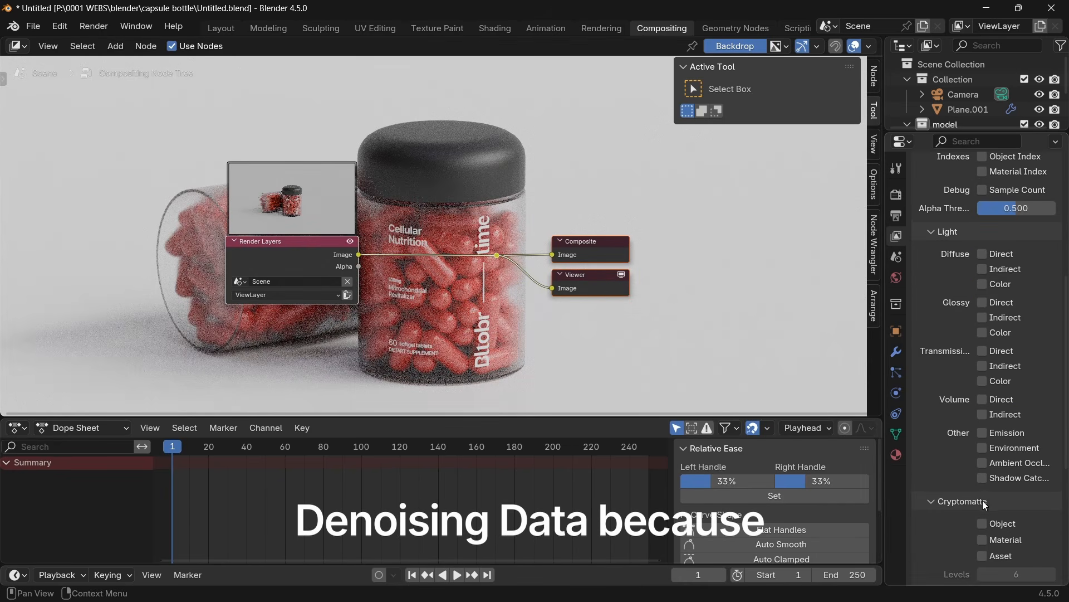
{"action": "scroll", "coordinate": [983, 490], "scroll_direction": "up", "scroll_amount": 10}
{"action": "left_click", "coordinate": [982, 322]}
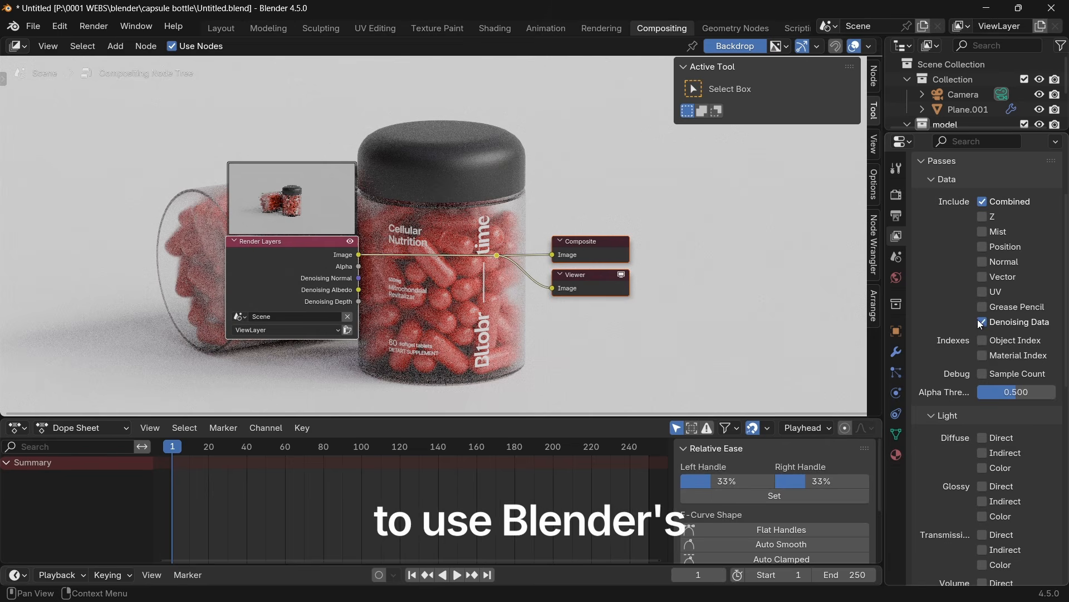
- Move the Render Layers node away from the outputs and insert a Denoise node on its Image link
{"action": "left_click_drag", "start_coordinate": [320, 257], "coordinate": [34, 262]}
{"action": "left_click", "coordinate": [280, 268]}
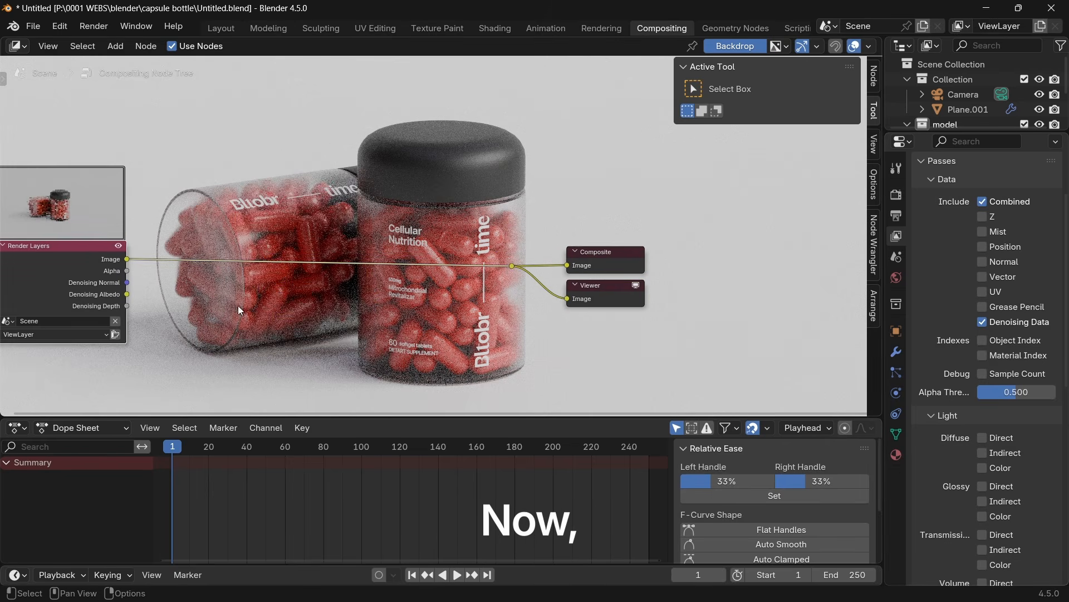
{"action": "left_click", "coordinate": [345, 332]}
{"action": "key", "text": "shift+a"}
{"action": "type", "text": "denoise"}
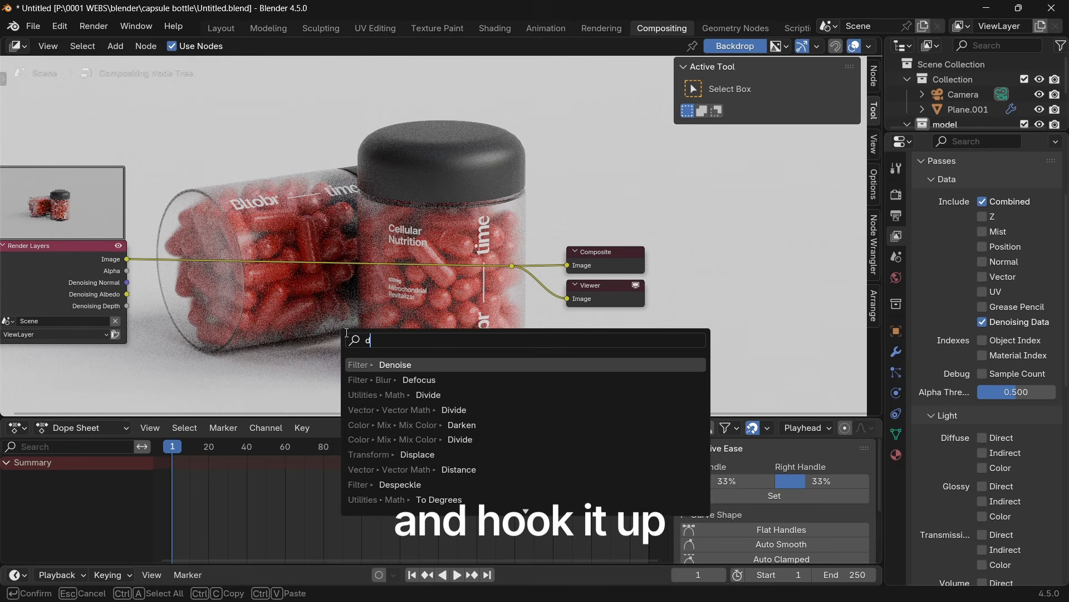
{"action": "key", "text": "Return"}
{"action": "left_click", "coordinate": [220, 225]}
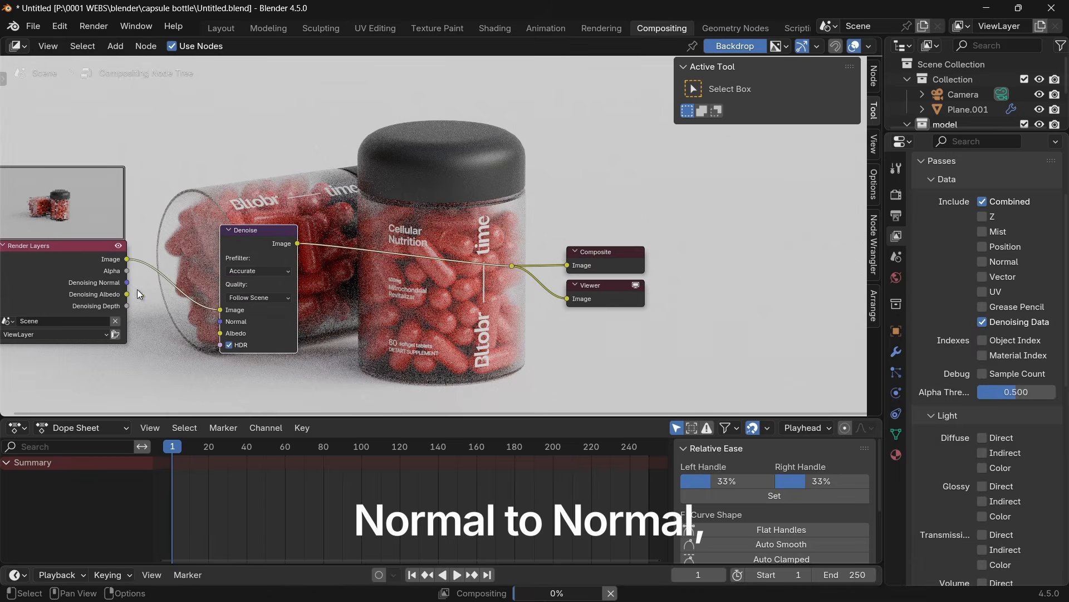
- Connect Denoising Normal and Denoising Albedo to the Denoise node's Normal and Albedo inputs, and mute the node
{"action": "scroll", "coordinate": [157, 287], "scroll_direction": "down", "scroll_amount": 1}
{"action": "left_click_drag", "start_coordinate": [159, 316], "coordinate": [237, 315]}
{"action": "key", "text": "m"}
- Move the Composite and Viewer nodes further away and insert a Hue/Saturation/Value node after the Denoise node
{"action": "left_click_drag", "start_coordinate": [641, 236], "coordinate": [573, 304]}
{"action": "key", "text": "g"}
{"action": "left_click", "coordinate": [646, 271]}
{"action": "left_click", "coordinate": [480, 297]}
{"action": "key", "text": "shift+a"}
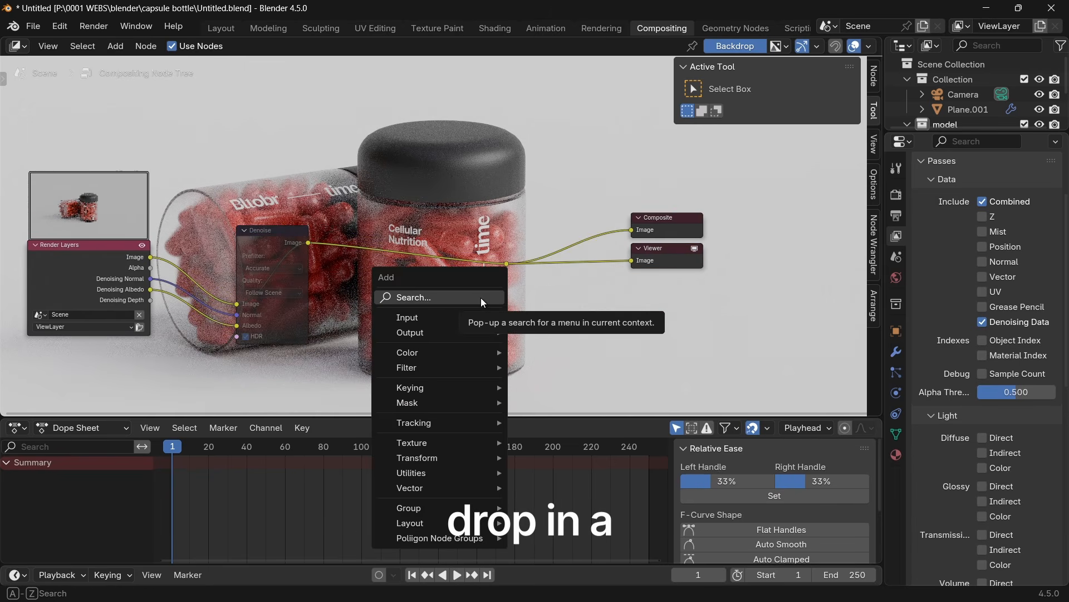
{"action": "type", "text": "hue sat"}
{"action": "key", "text": "Return"}
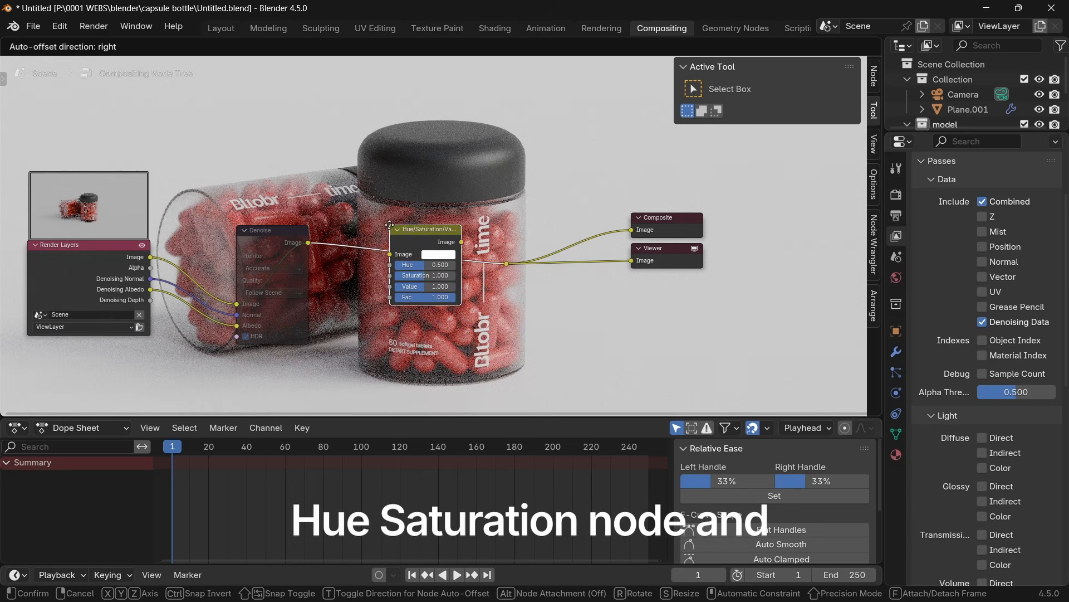
{"action": "left_click", "coordinate": [390, 225]}
- Set the Hue/Saturation/Value node's Saturation to 1.05
{"action": "scroll", "coordinate": [483, 296], "scroll_direction": "up", "scroll_amount": 10}
{"action": "left_click_drag", "start_coordinate": [406, 247], "coordinate": [323, 246]}
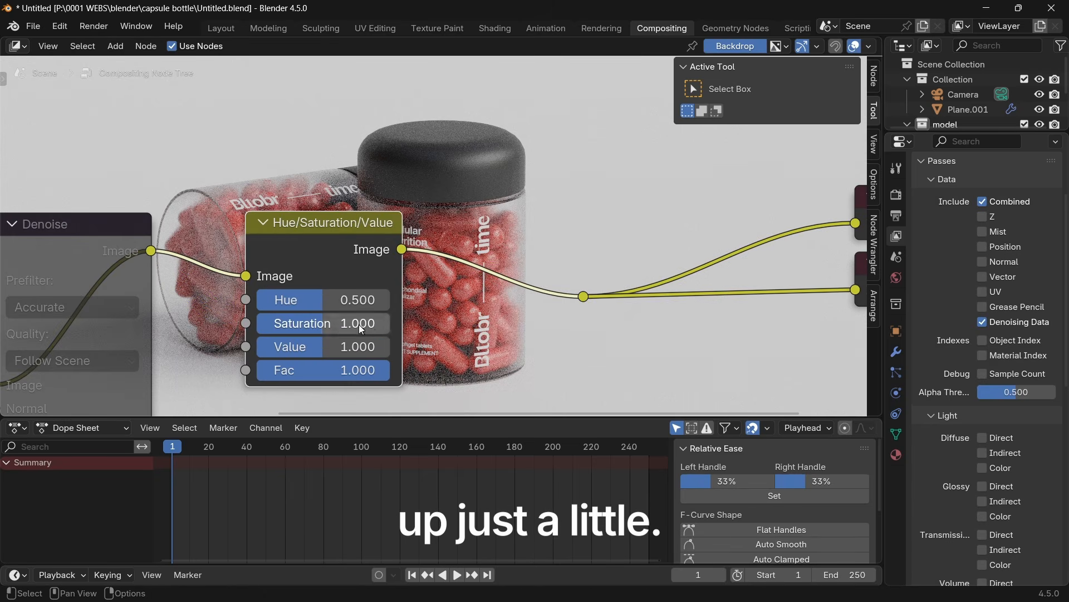
{"action": "type", "text": "5"}
{"action": "key", "text": "Return"}
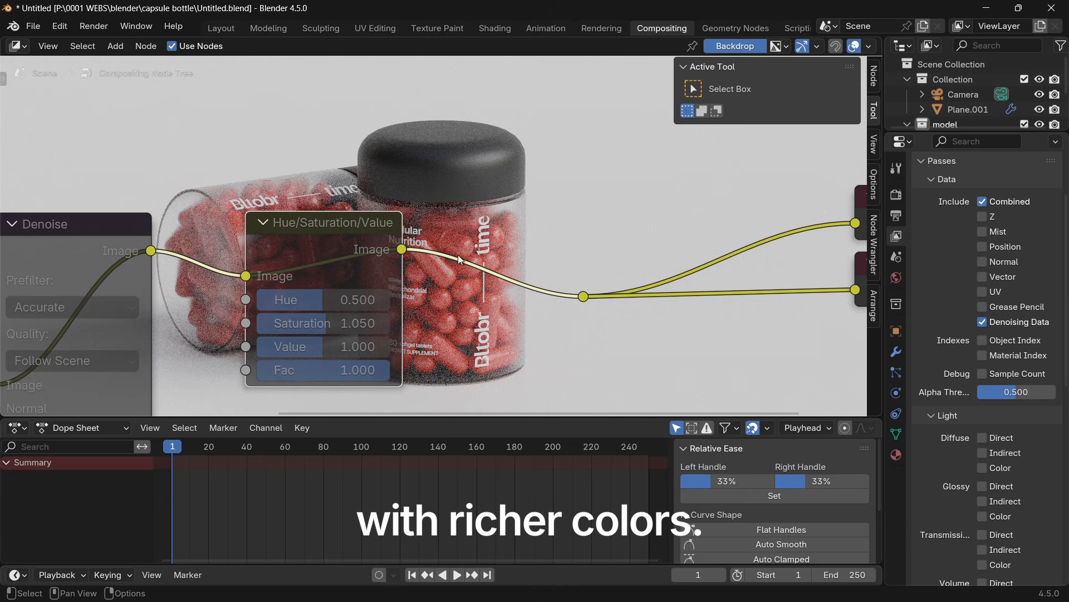
- Raise the Saturation of the Hue/Saturation/Value node to 1.1
{"action": "left_click", "coordinate": [373, 321]}
{"action": "left_click", "coordinate": [373, 318]}
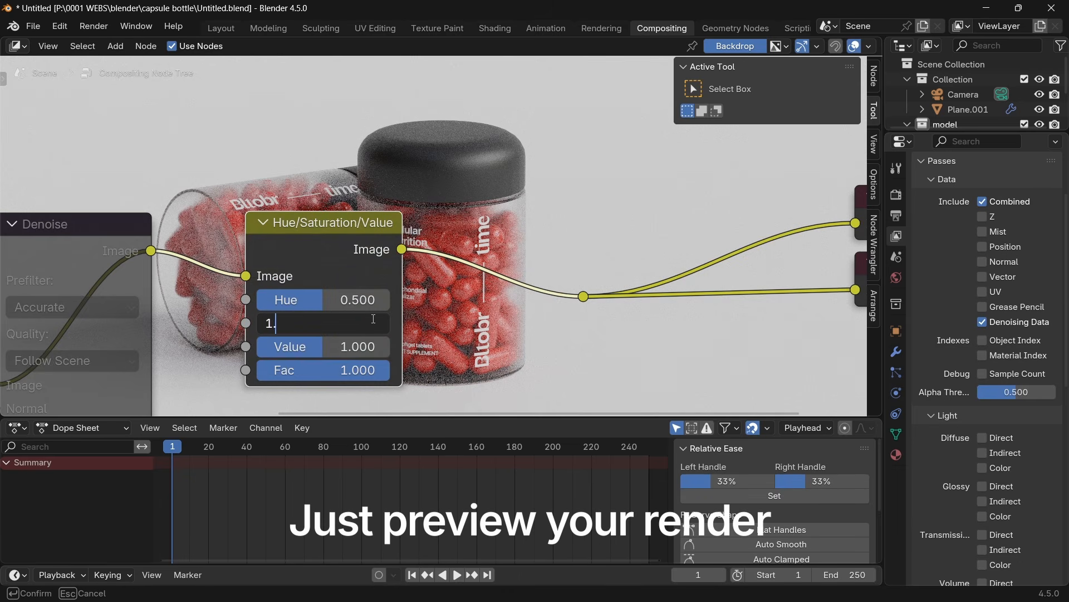
{"action": "type", "text": "1"}
{"action": "key", "text": "Return"}
{"action": "scroll", "coordinate": [474, 303], "scroll_direction": "down", "scroll_amount": 4}
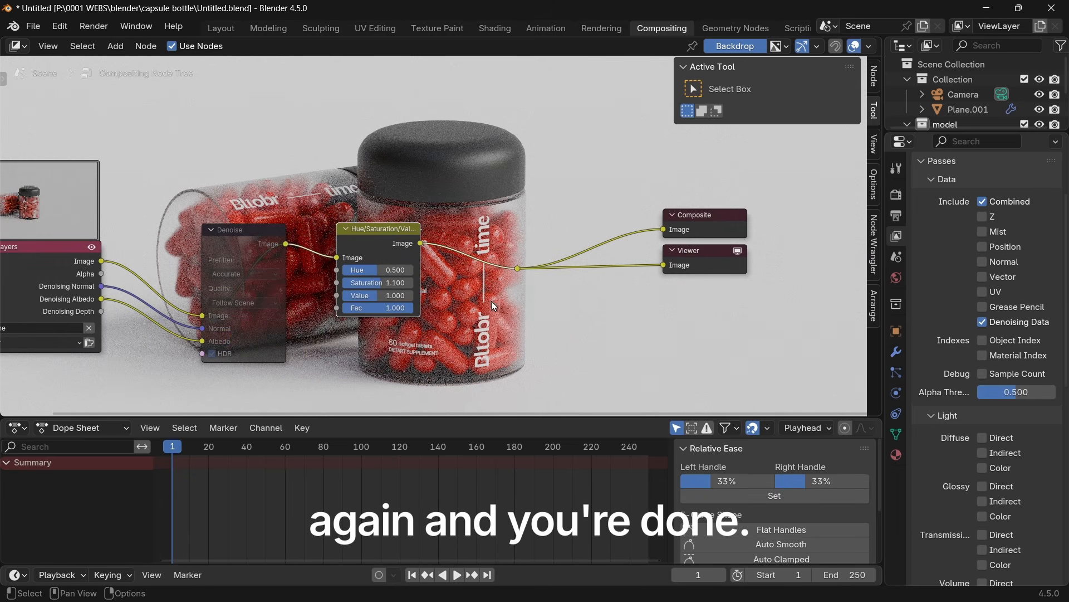